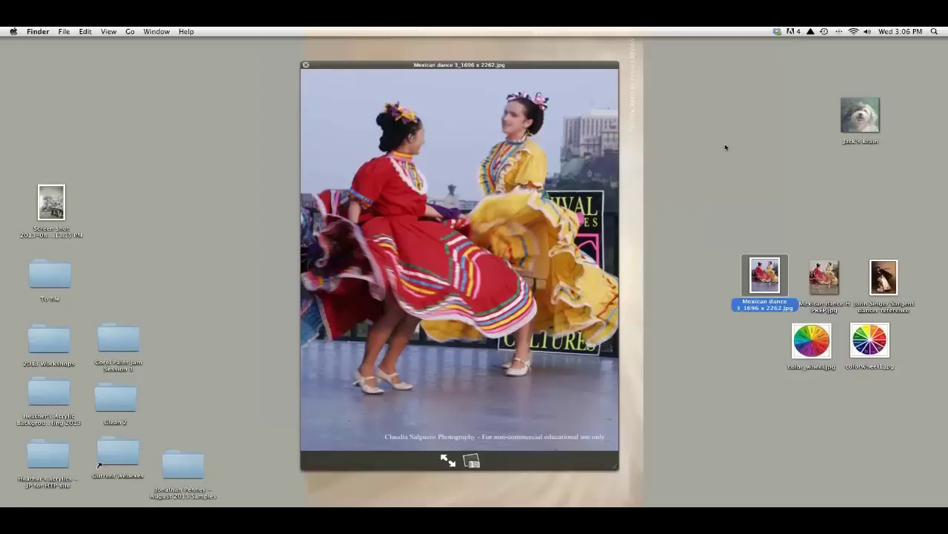
Step: Preview the prepared Mexican dance photo and the John Singer Sargent dancer reference, and close the preview
{"action": "key", "text": "Right"}
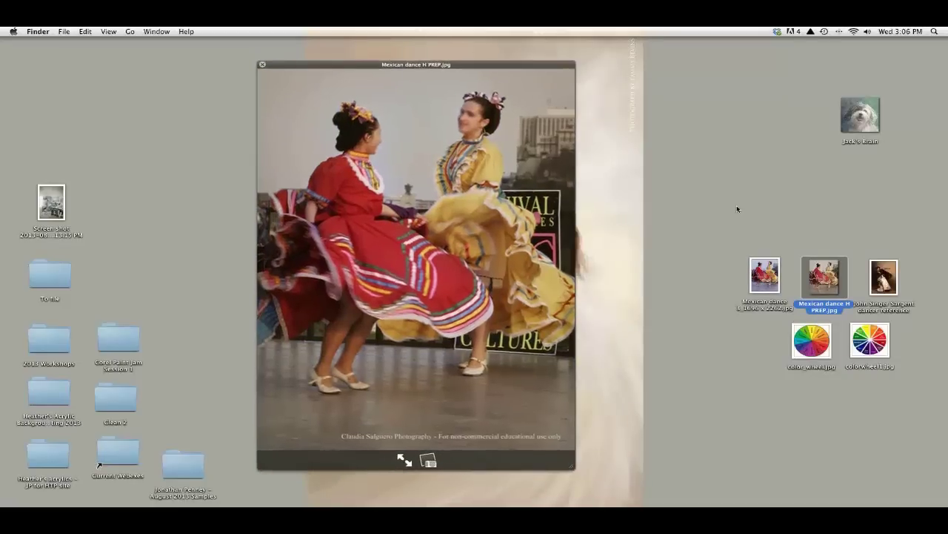
{"action": "left_click", "coordinate": [885, 289]}
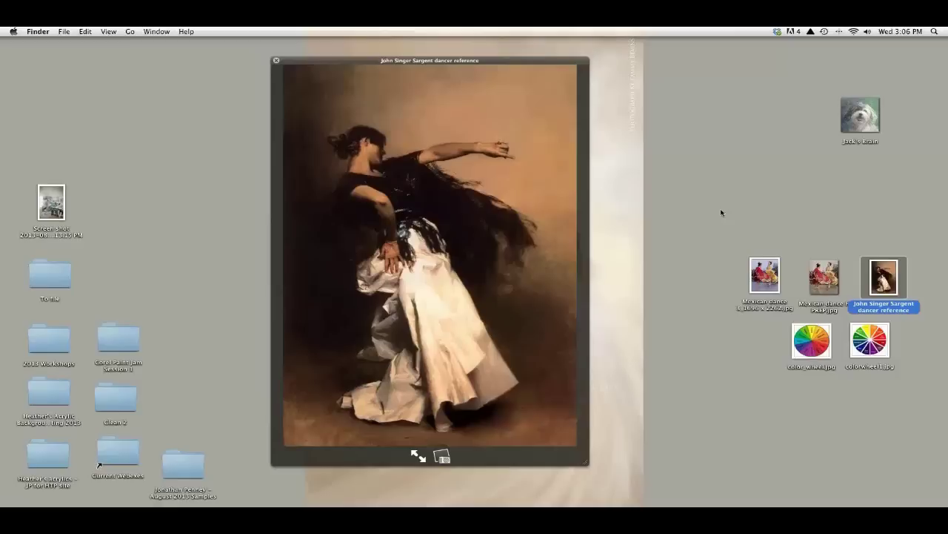
{"action": "left_click", "coordinate": [276, 61]}
Step: Switch to Corel Painter X3, move the Mexican dance photo window clear of the palettes and enlarge it
{"action": "mouse_move", "coordinate": [941, 318]}
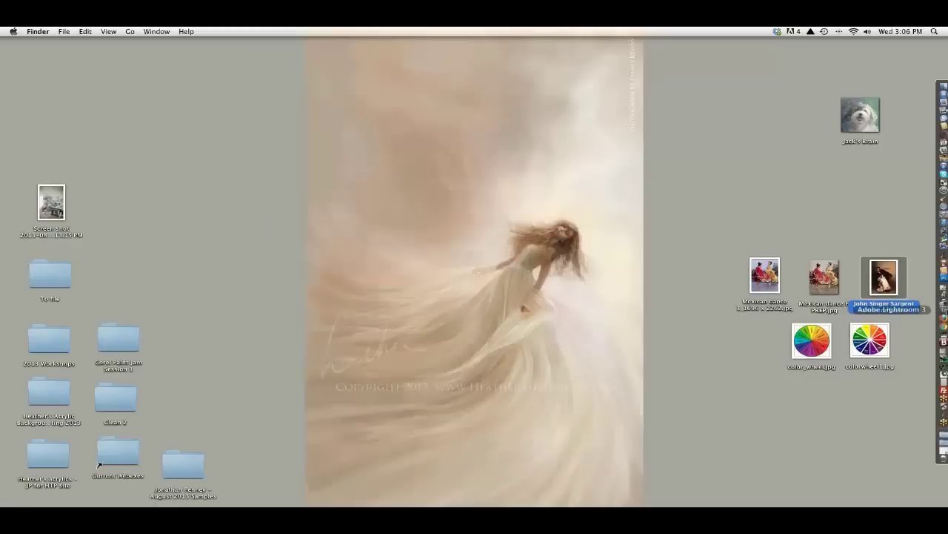
{"action": "left_click", "coordinate": [939, 419]}
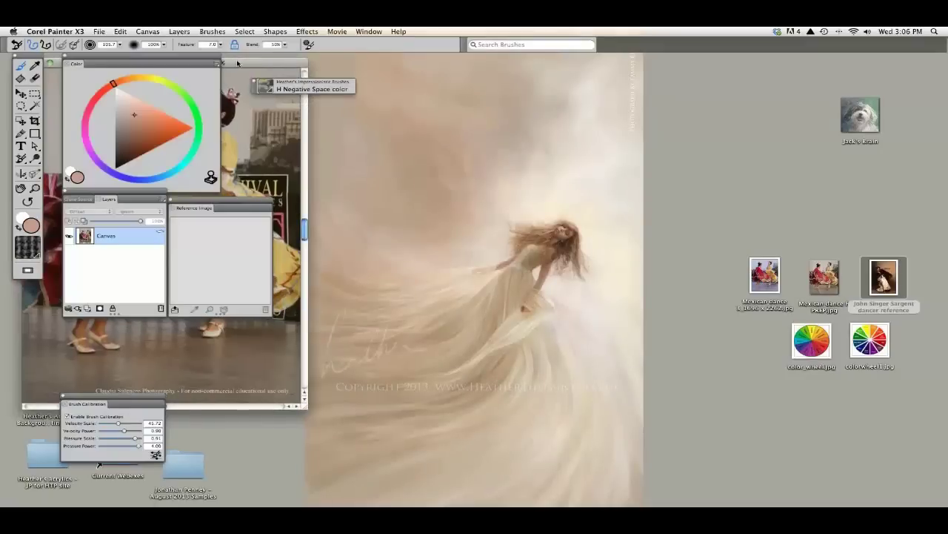
{"action": "left_click_drag", "start_coordinate": [271, 66], "coordinate": [611, 79]}
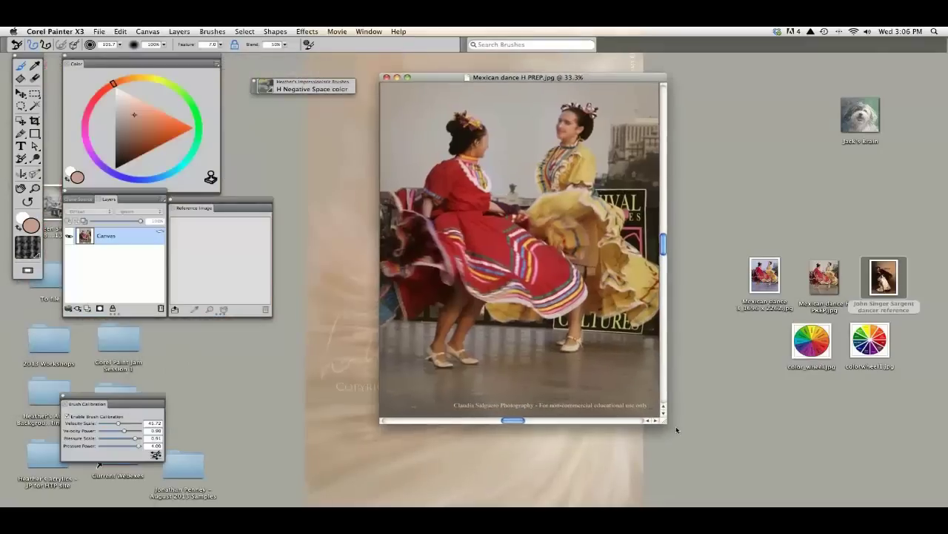
{"action": "left_click_drag", "start_coordinate": [670, 427], "coordinate": [751, 455]}
Step: Make a Quick Clone of the Mexican dance photo in full-screen view and set its tracing paper opacity to 0%
{"action": "left_click", "coordinate": [99, 31]}
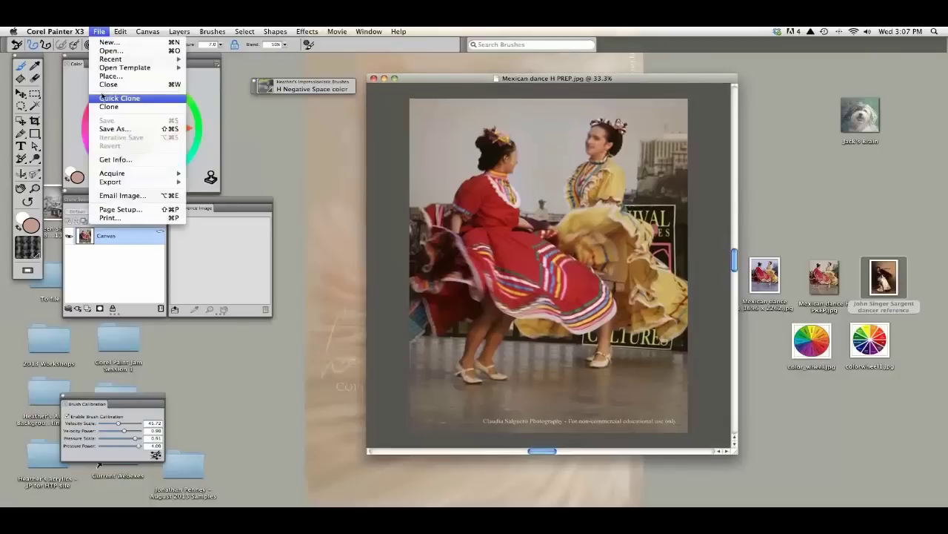
{"action": "left_click", "coordinate": [118, 98]}
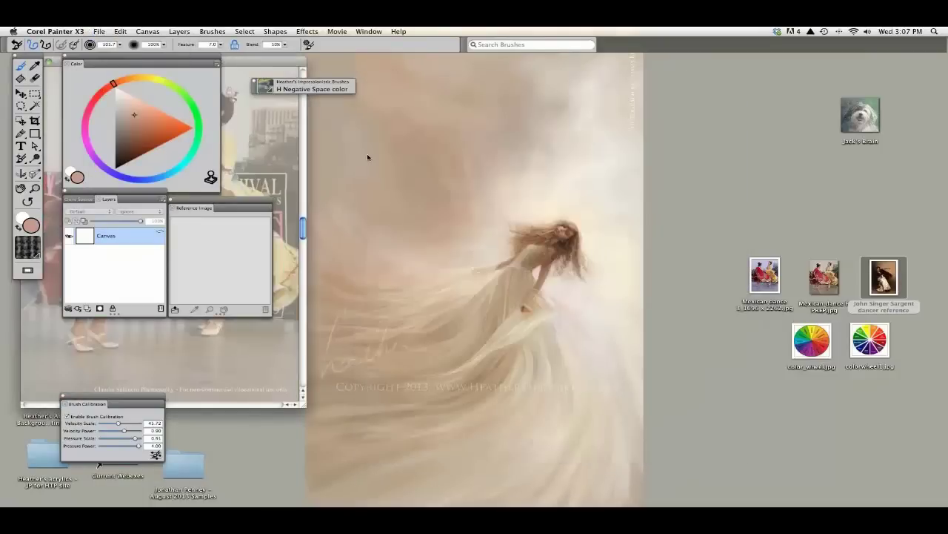
{"action": "key", "text": "super+m"}
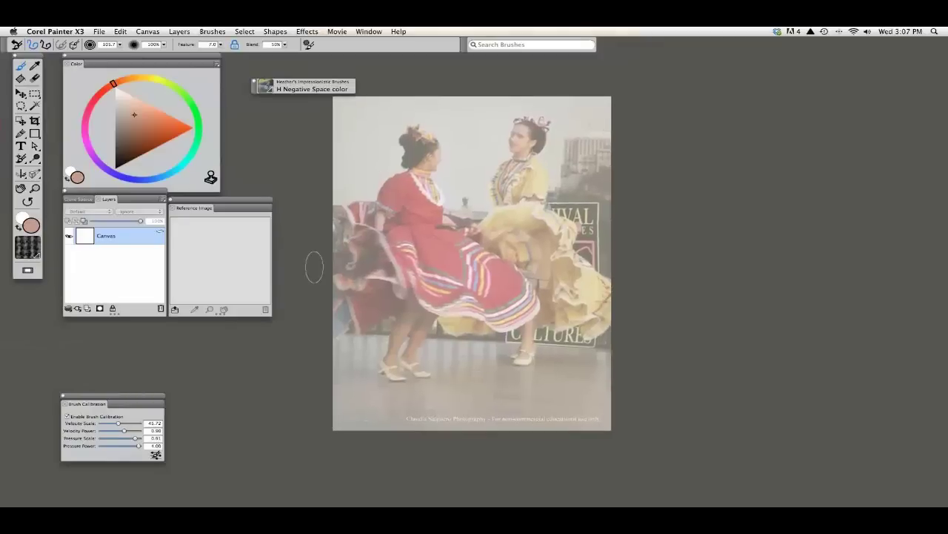
{"action": "left_click", "coordinate": [81, 199]}
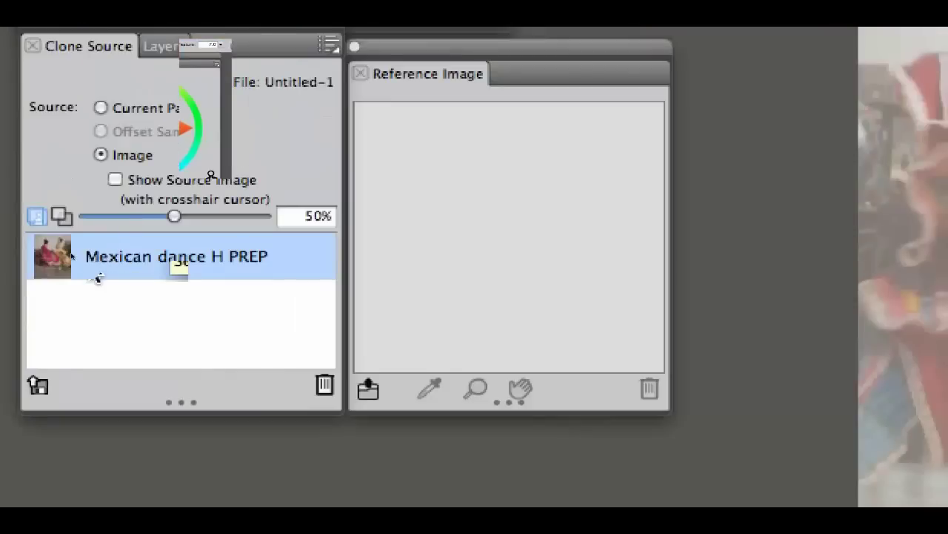
{"action": "left_click", "coordinate": [80, 216]}
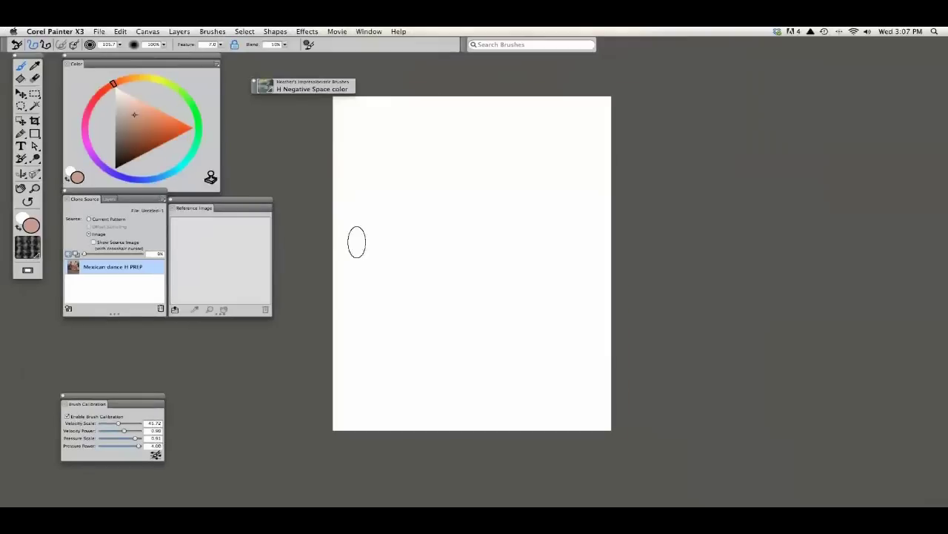
Step: Choose a more saturated orange-red and paint a few test strokes in the middle of the blank clone canvas
{"action": "left_click", "coordinate": [164, 130]}
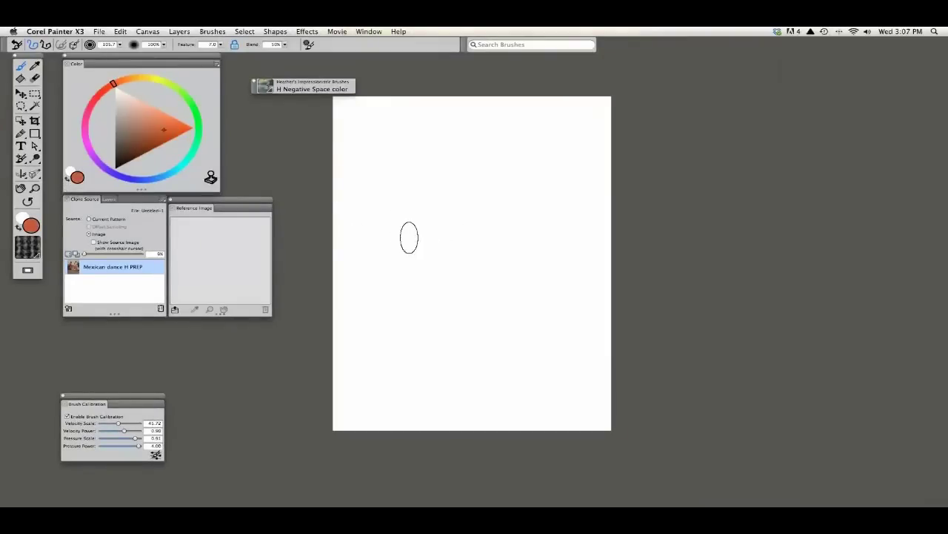
{"action": "left_click_drag", "start_coordinate": [406, 238], "coordinate": [510, 261]}
{"action": "left_click_drag", "start_coordinate": [432, 207], "coordinate": [477, 219]}
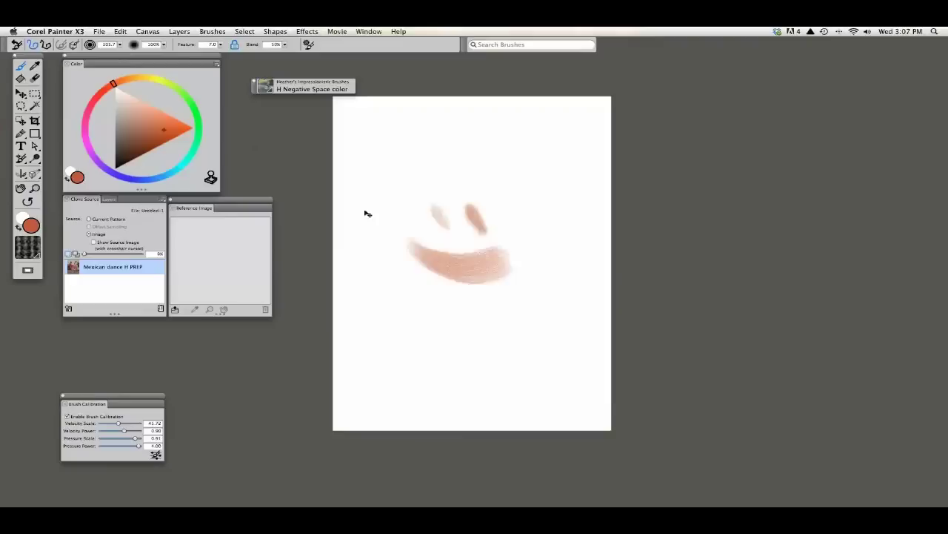
Step: Compare the canvas with the source photo and try to sample the gray backdrop beside the red-dressed dancer with the Dropper
{"action": "key", "text": "super+t"}
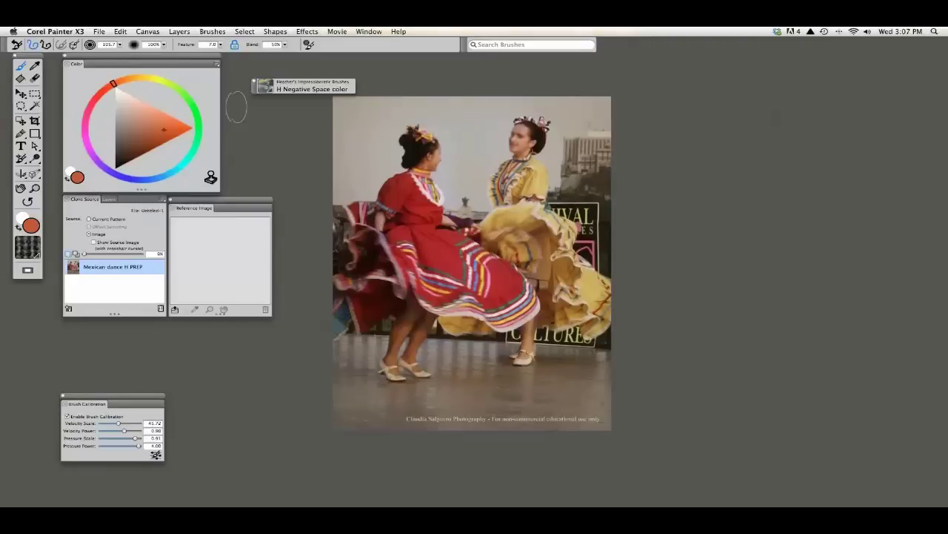
{"action": "key", "text": "super+t"}
{"action": "key", "text": "super+t"}
{"action": "key", "text": "d"}
{"action": "left_click", "coordinate": [383, 139]}
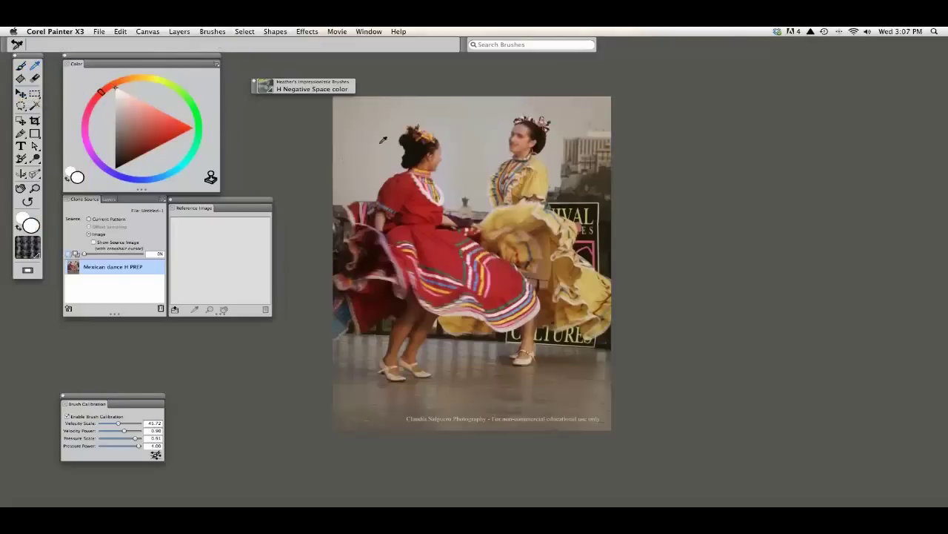
{"action": "key", "text": "super+t"}
Step: Fill the clone canvas with a muted warm gray using the Paint Bucket and compare the tone with the source photo
{"action": "left_click", "coordinate": [20, 78]}
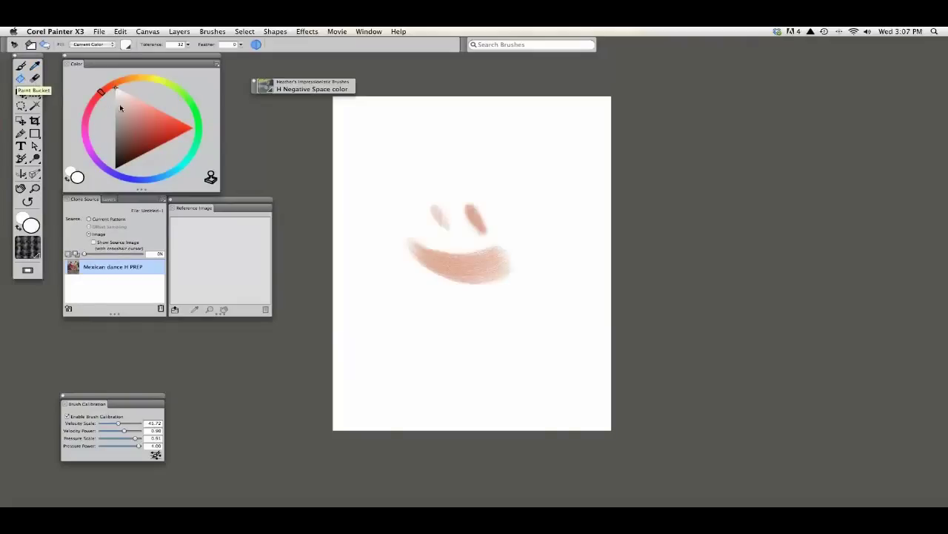
{"action": "left_click_drag", "start_coordinate": [120, 100], "coordinate": [123, 117]}
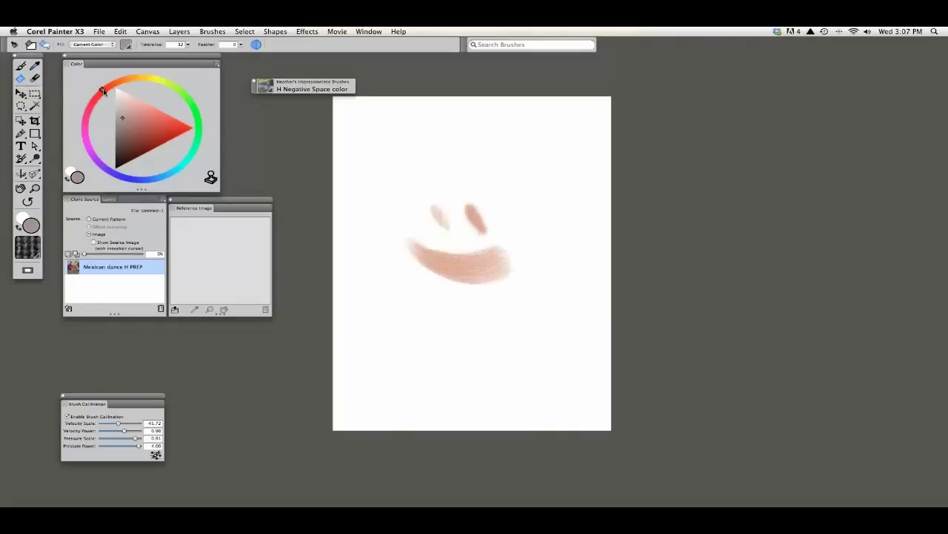
{"action": "left_click", "coordinate": [334, 167]}
{"action": "key", "text": "super+t"}
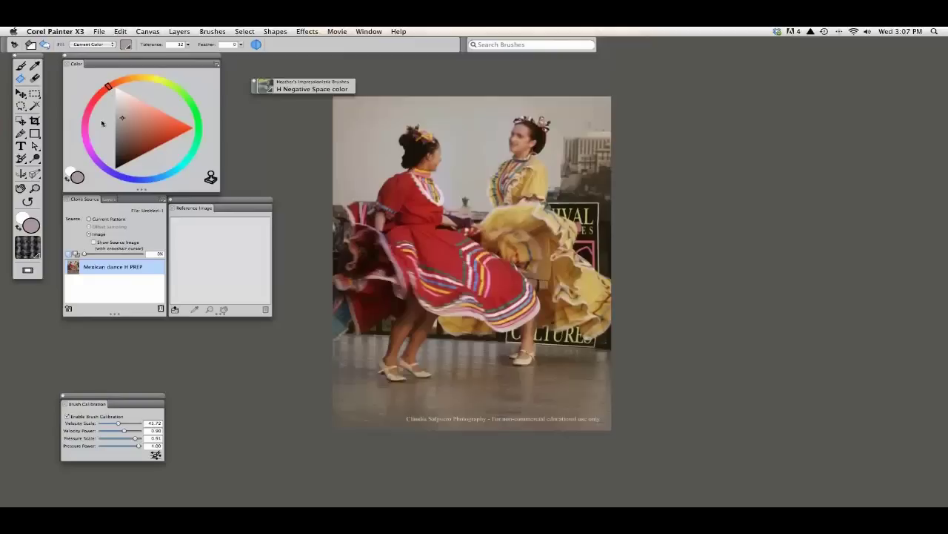
{"action": "key", "text": "super+t"}
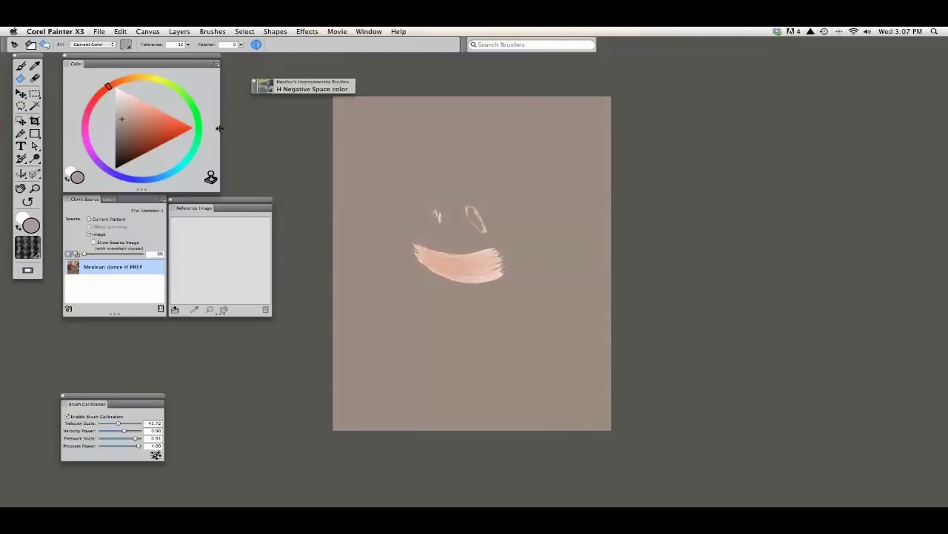
{"action": "key", "text": "super+t"}
{"action": "key", "text": "super+t"}
Step: Shift the gray's hue slightly toward orange and refill the canvas background with the Paint Bucket
{"action": "key", "text": "b"}
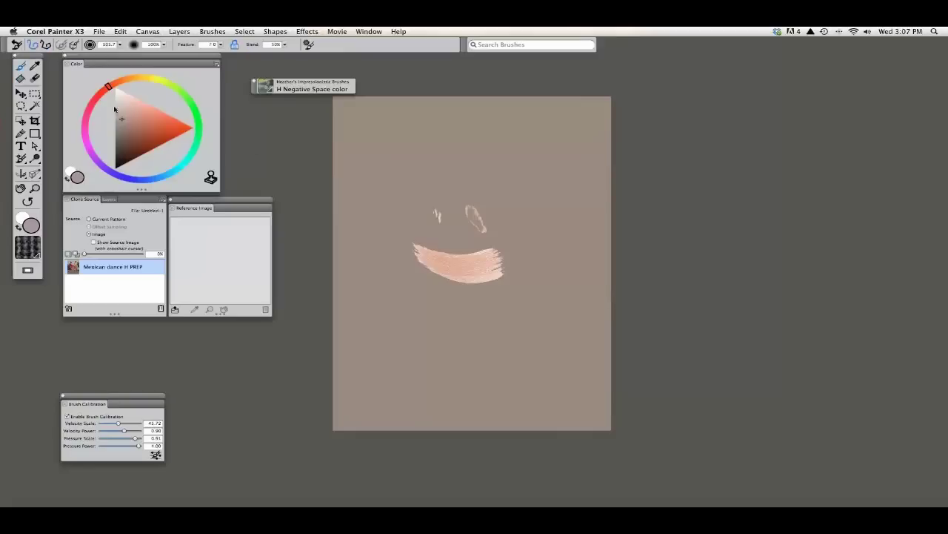
{"action": "left_click_drag", "start_coordinate": [113, 90], "coordinate": [115, 83]}
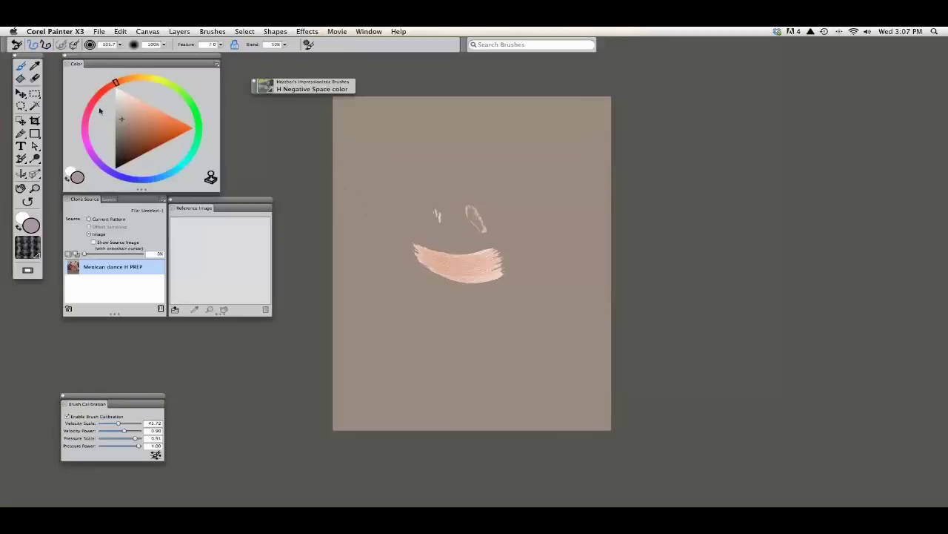
{"action": "key", "text": "k"}
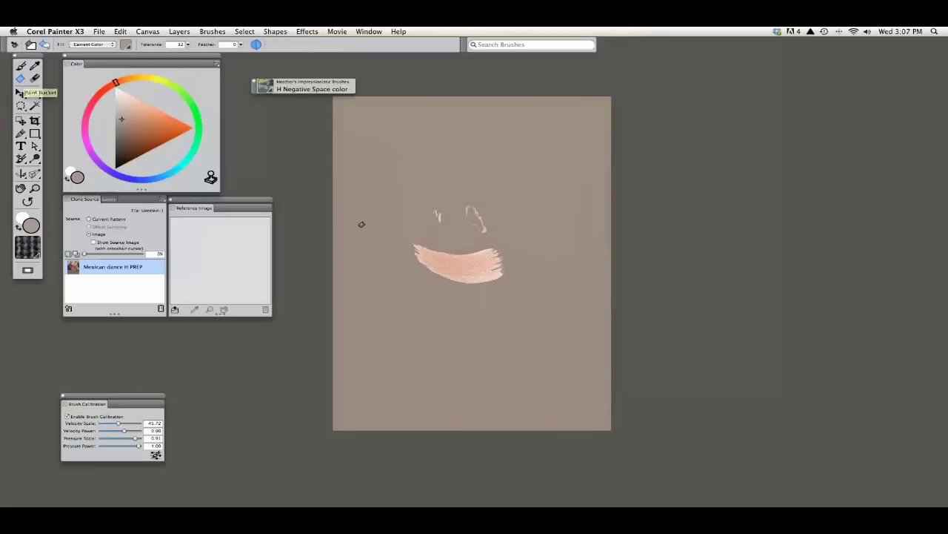
Step: Choose the Kinstler Initial Flat variant from the custom impressionistic brushes
{"action": "key", "text": "b"}
{"action": "left_click", "coordinate": [264, 86]}
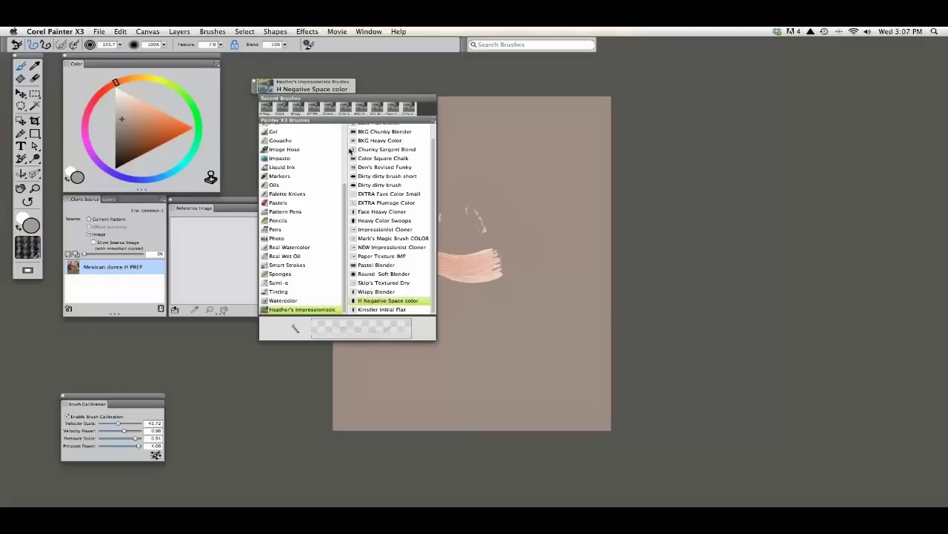
{"action": "left_click", "coordinate": [365, 303]}
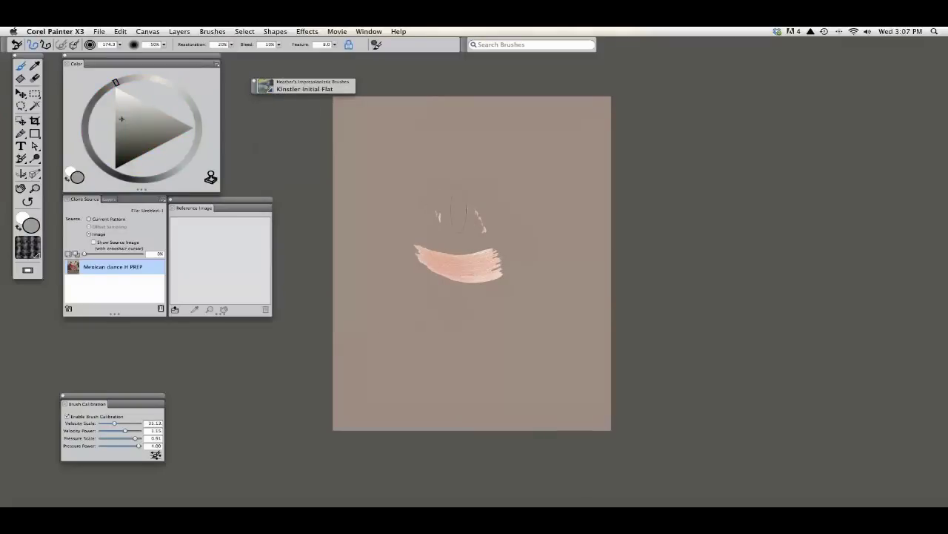
Step: Block in the red and yellow skirts and the backdrop behind the red dancer with broad clone strokes, checking the source photo
{"action": "mouse_move", "coordinate": [470, 212]}
{"action": "left_mouse_down"}
{"action": "mouse_move", "coordinate": [460, 149]}
{"action": "mouse_move", "coordinate": [442, 147]}
{"action": "mouse_move", "coordinate": [417, 122]}
{"action": "mouse_move", "coordinate": [368, 199]}
{"action": "mouse_move", "coordinate": [373, 220]}
{"action": "mouse_move", "coordinate": [389, 215]}
{"action": "mouse_move", "coordinate": [402, 223]}
{"action": "mouse_move", "coordinate": [366, 259]}
{"action": "mouse_move", "coordinate": [338, 269]}
{"action": "mouse_move", "coordinate": [372, 321]}
{"action": "mouse_move", "coordinate": [450, 297]}
{"action": "mouse_move", "coordinate": [403, 324]}
{"action": "mouse_move", "coordinate": [307, 290]}
{"action": "left_mouse_up"}
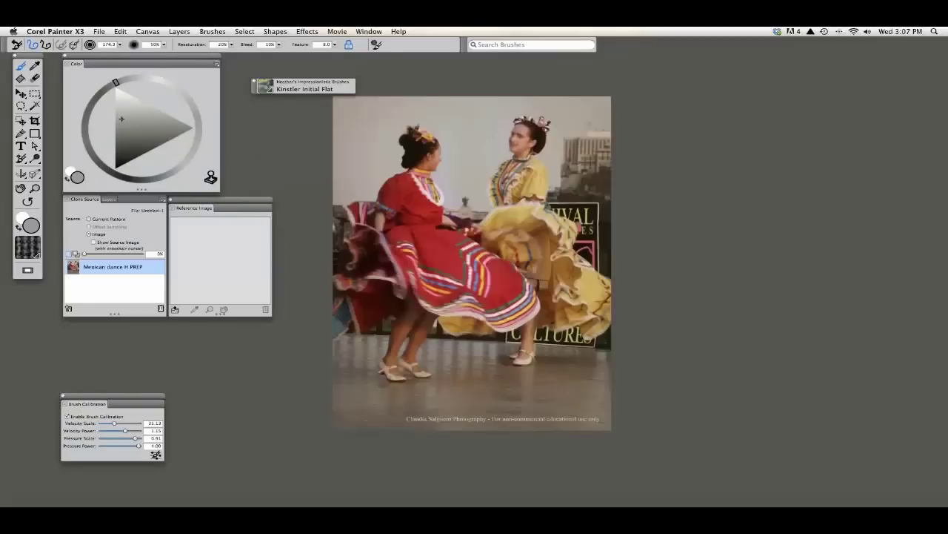
{"action": "mouse_move", "coordinate": [404, 248]}
{"action": "left_mouse_down"}
{"action": "mouse_move", "coordinate": [479, 298]}
{"action": "mouse_move", "coordinate": [515, 294]}
{"action": "mouse_move", "coordinate": [348, 297]}
{"action": "mouse_move", "coordinate": [338, 314]}
{"action": "mouse_move", "coordinate": [364, 342]}
{"action": "mouse_move", "coordinate": [487, 240]}
{"action": "mouse_move", "coordinate": [457, 202]}
{"action": "mouse_move", "coordinate": [511, 214]}
{"action": "mouse_move", "coordinate": [561, 204]}
{"action": "mouse_move", "coordinate": [517, 262]}
{"action": "mouse_move", "coordinate": [615, 260]}
{"action": "mouse_move", "coordinate": [546, 297]}
{"action": "mouse_move", "coordinate": [607, 342]}
{"action": "mouse_move", "coordinate": [460, 336]}
{"action": "mouse_move", "coordinate": [482, 376]}
{"action": "left_mouse_up"}
{"action": "key", "text": "super+t"}
{"action": "key", "text": "super+t"}
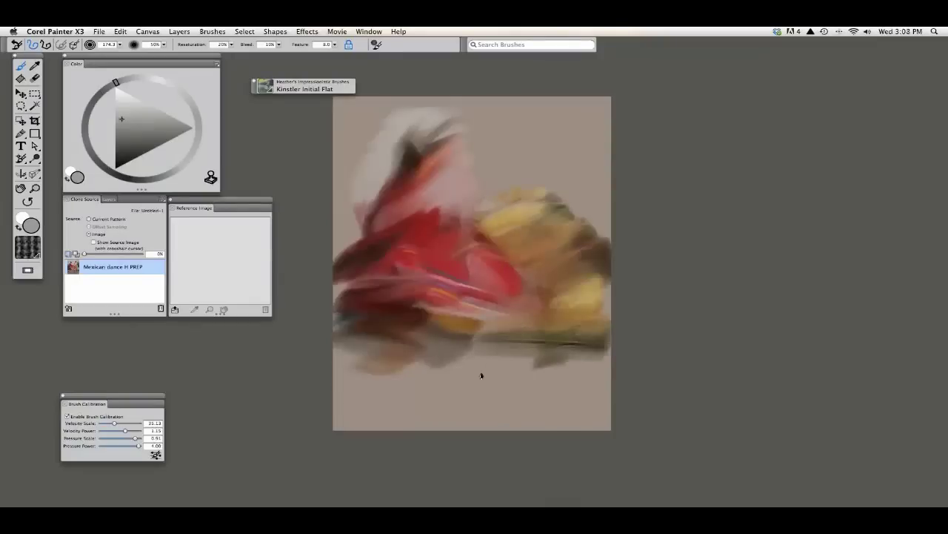
Step: Paint the yellow dancer's head and bodice and the red dancer's head and neckline, using the source photo as a guide
{"action": "key", "text": "super+t"}
{"action": "key", "text": "super+t"}
{"action": "mouse_move", "coordinate": [535, 159]}
{"action": "left_mouse_down"}
{"action": "mouse_move", "coordinate": [498, 136]}
{"action": "mouse_move", "coordinate": [504, 198]}
{"action": "mouse_move", "coordinate": [505, 147]}
{"action": "mouse_move", "coordinate": [542, 200]}
{"action": "left_mouse_up"}
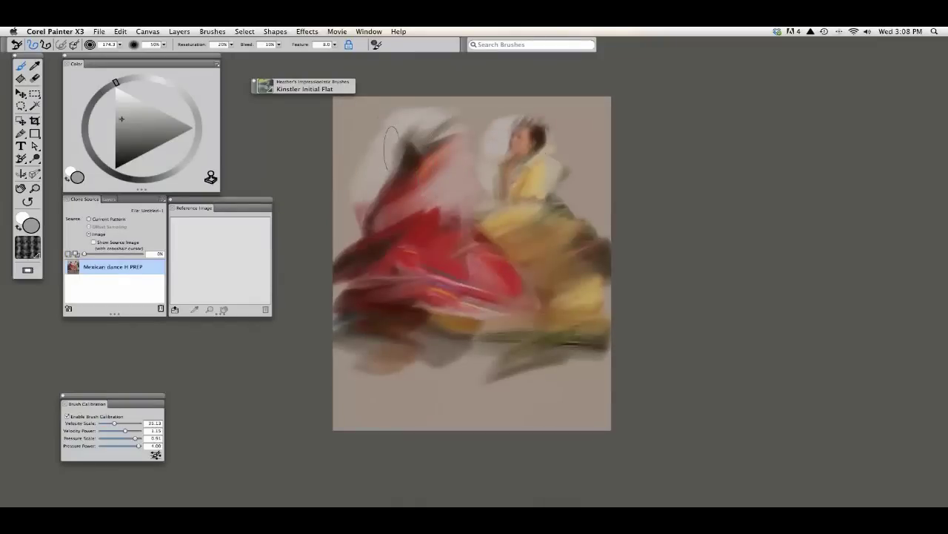
{"action": "key", "text": "super+t"}
{"action": "key", "text": "super+t"}
{"action": "mouse_move", "coordinate": [415, 141]}
{"action": "left_mouse_down"}
{"action": "mouse_move", "coordinate": [436, 167]}
{"action": "mouse_move", "coordinate": [423, 167]}
{"action": "mouse_move", "coordinate": [426, 208]}
{"action": "left_mouse_up"}
Step: Paint the red dancer's legs, the dark underside of her skirt and the surrounding floor shadows with loose strokes
{"action": "key", "text": "super+t"}
{"action": "key", "text": "super+t"}
{"action": "mouse_move", "coordinate": [406, 333]}
{"action": "left_mouse_down"}
{"action": "mouse_move", "coordinate": [436, 385]}
{"action": "mouse_move", "coordinate": [357, 389]}
{"action": "left_mouse_up"}
{"action": "left_click_drag", "start_coordinate": [379, 339], "coordinate": [356, 338]}
{"action": "left_click_drag", "start_coordinate": [388, 290], "coordinate": [342, 300]}
{"action": "left_click_drag", "start_coordinate": [342, 348], "coordinate": [393, 340]}
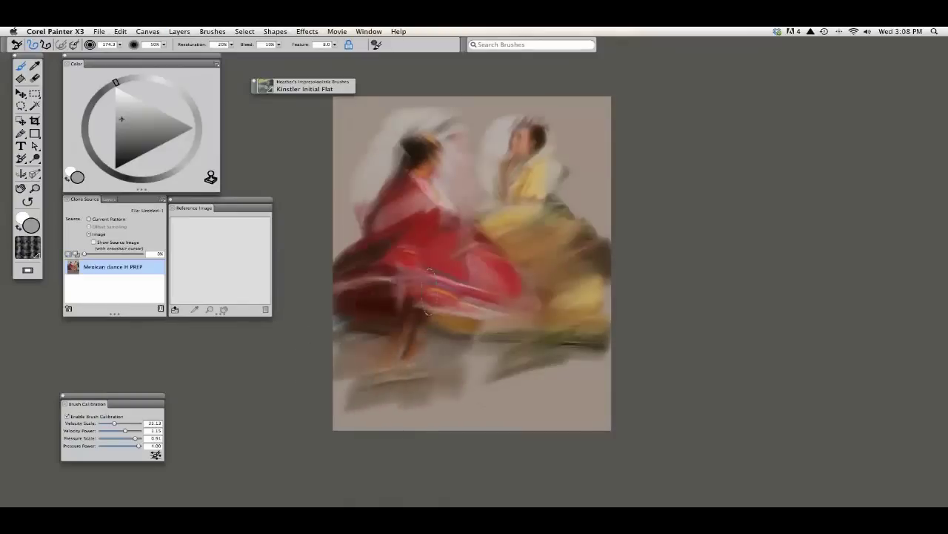
Step: Bring out the stripes on the red skirt, the folds of the yellow skirt and the red dancer's bodice
{"action": "mouse_move", "coordinate": [483, 249]}
{"action": "left_mouse_down"}
{"action": "mouse_move", "coordinate": [540, 272]}
{"action": "mouse_move", "coordinate": [527, 301]}
{"action": "mouse_move", "coordinate": [480, 294]}
{"action": "mouse_move", "coordinate": [472, 316]}
{"action": "left_mouse_up"}
{"action": "mouse_move", "coordinate": [535, 236]}
{"action": "left_mouse_down"}
{"action": "mouse_move", "coordinate": [564, 233]}
{"action": "mouse_move", "coordinate": [563, 264]}
{"action": "mouse_move", "coordinate": [576, 277]}
{"action": "mouse_move", "coordinate": [535, 225]}
{"action": "left_mouse_up"}
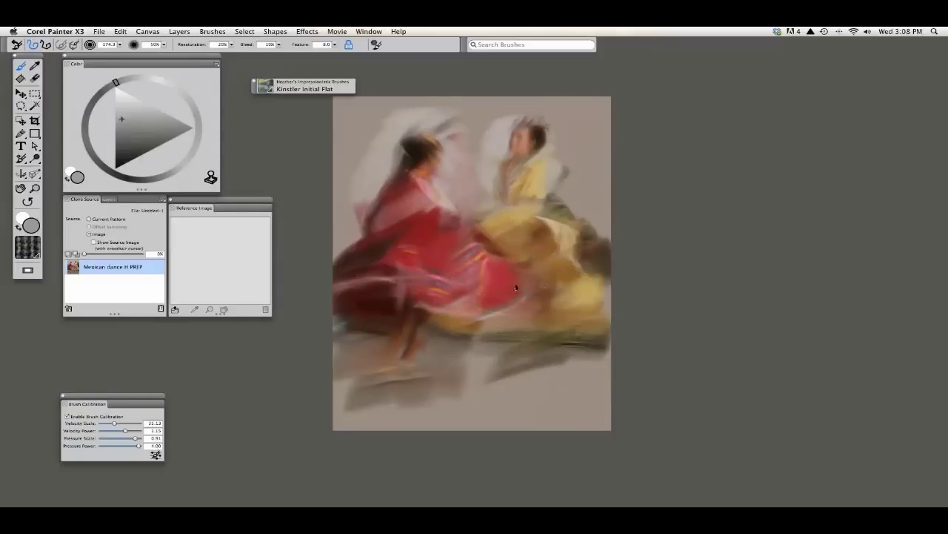
{"action": "left_click_drag", "start_coordinate": [517, 288], "coordinate": [552, 291]}
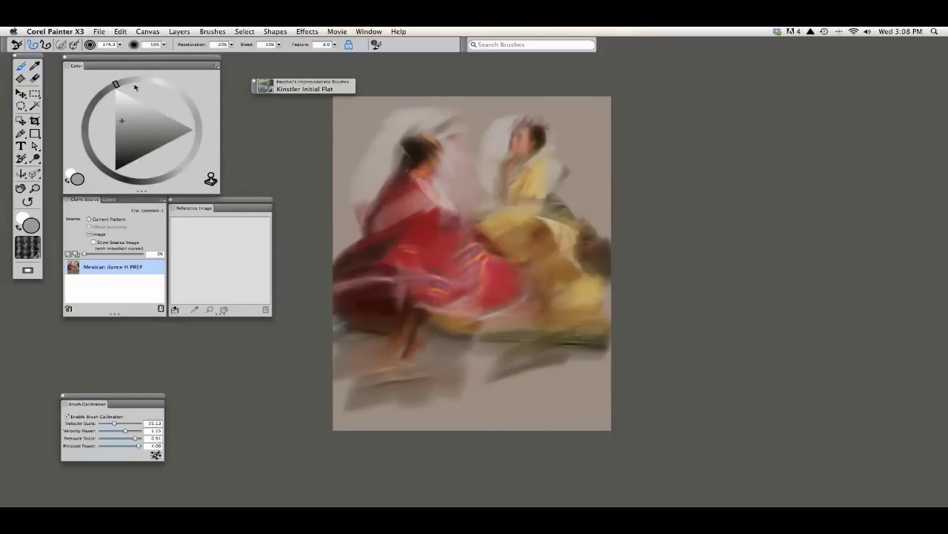
{"action": "mouse_move", "coordinate": [430, 194]}
{"action": "left_mouse_down"}
{"action": "mouse_move", "coordinate": [392, 186]}
{"action": "mouse_move", "coordinate": [412, 206]}
{"action": "left_mouse_up"}
Step: Refine the yellow dancer's sleeve and both heads, and add the dark backdrop behind her waist, checking the source photo
{"action": "left_click", "coordinate": [68, 254]}
{"action": "left_click", "coordinate": [69, 255]}
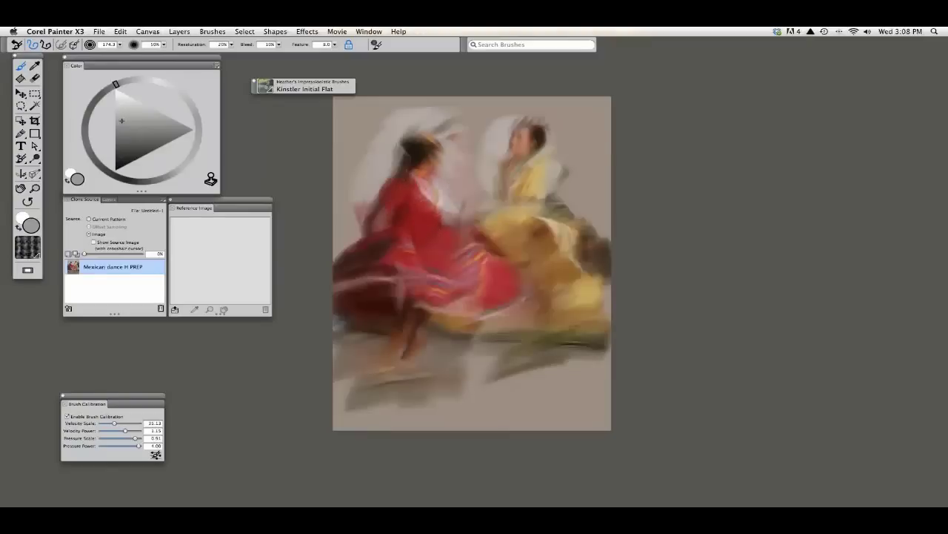
{"action": "key", "text": "super+t"}
{"action": "key", "text": "super+t"}
{"action": "left_click_drag", "start_coordinate": [516, 206], "coordinate": [489, 221]}
{"action": "left_click_drag", "start_coordinate": [544, 201], "coordinate": [601, 204]}
{"action": "mouse_move", "coordinate": [539, 145]}
{"action": "left_mouse_down"}
{"action": "mouse_move", "coordinate": [516, 154]}
{"action": "mouse_move", "coordinate": [517, 171]}
{"action": "left_mouse_up"}
{"action": "mouse_move", "coordinate": [411, 138]}
{"action": "left_mouse_down"}
{"action": "mouse_move", "coordinate": [412, 166]}
{"action": "mouse_move", "coordinate": [441, 156]}
{"action": "left_mouse_up"}
Step: Paint the red skirt's striped hem and the raised ruffles behind the red dancer, comparing the result with the source photo
{"action": "left_click_drag", "start_coordinate": [513, 234], "coordinate": [528, 276]}
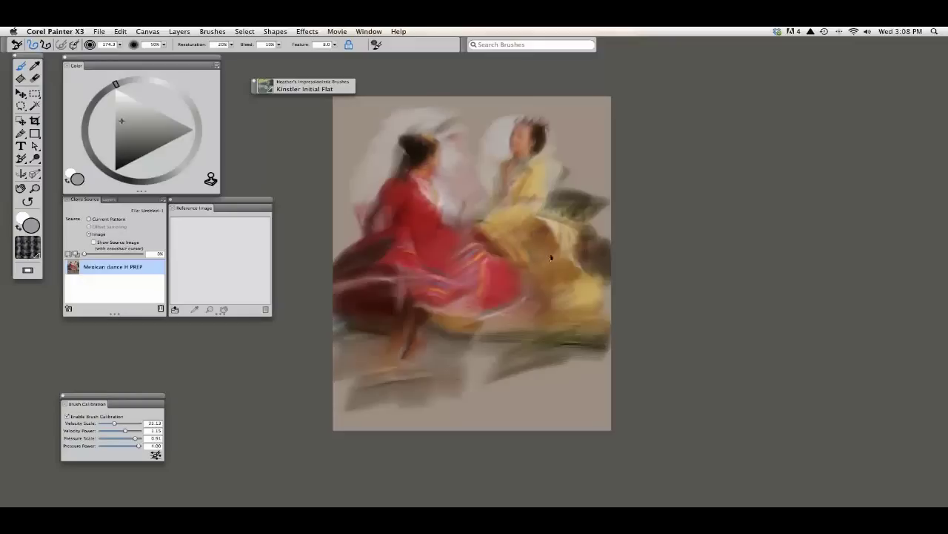
{"action": "key", "text": "super+t"}
{"action": "key", "text": "super+t"}
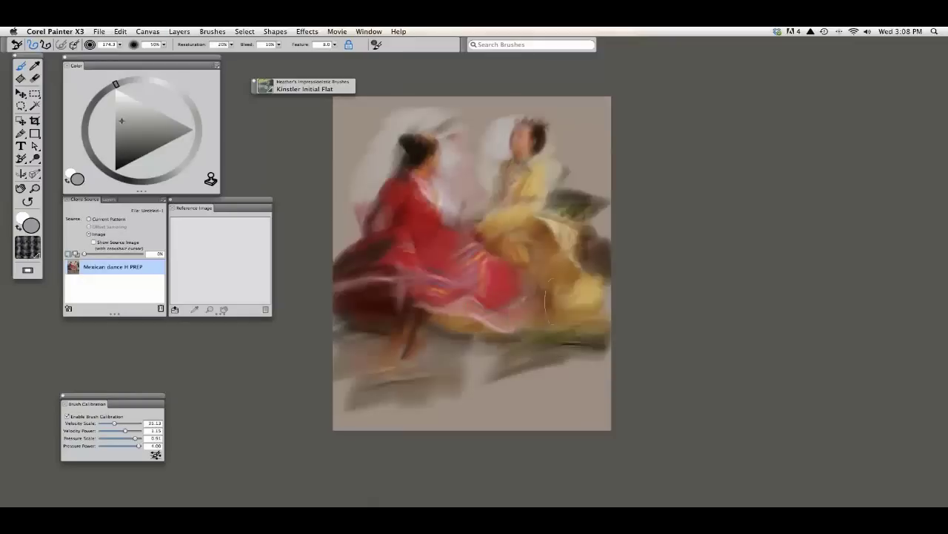
{"action": "key", "text": "super+t"}
{"action": "key", "text": "super+t"}
{"action": "left_click_drag", "start_coordinate": [375, 241], "coordinate": [342, 208]}
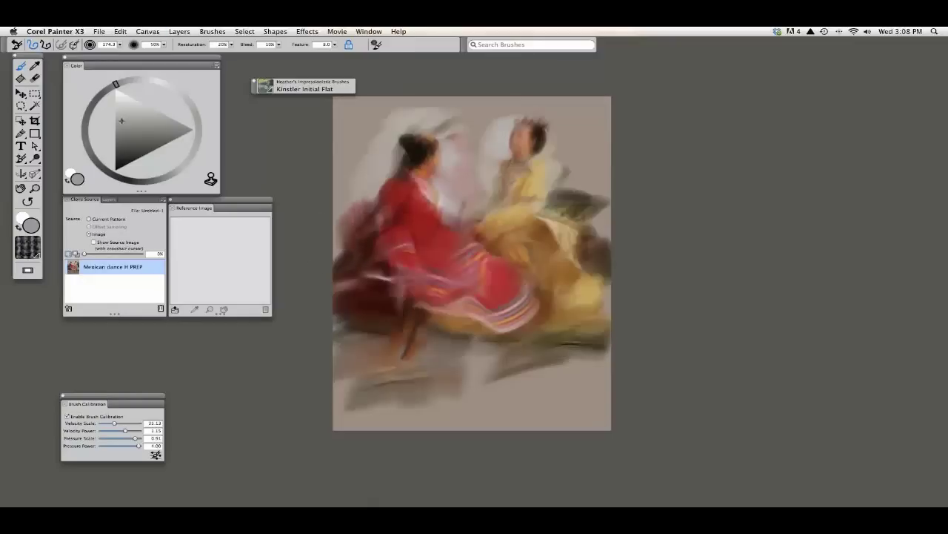
{"action": "left_click_drag", "start_coordinate": [427, 281], "coordinate": [459, 301]}
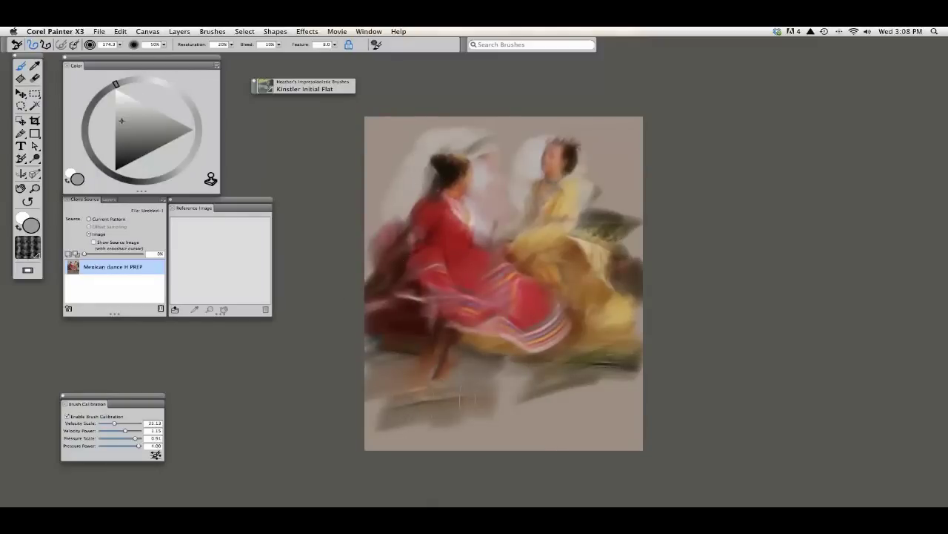
{"action": "key", "text": "super+t"}
{"action": "key", "text": "super+t"}
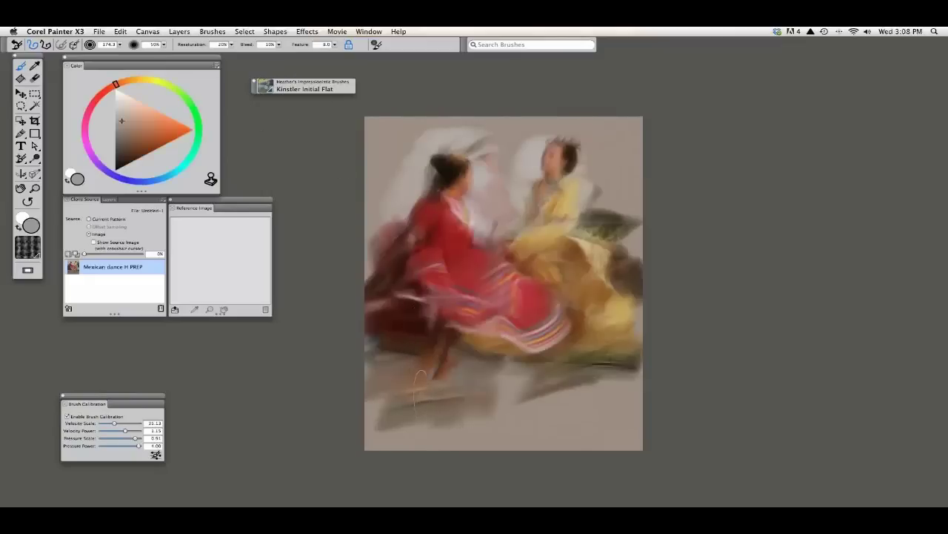
Step: Paint the floor beneath both dancers with broad grey-brown strokes, using colors sampled from the canvas and extending shadows under the yellow skirt
{"action": "left_click", "coordinate": [386, 396], "text": "alt"}
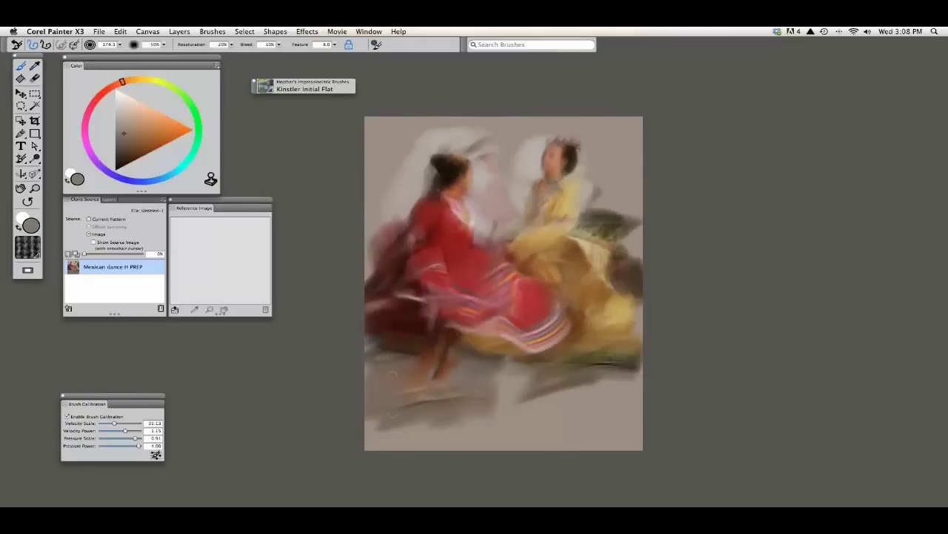
{"action": "left_click", "coordinate": [390, 393], "text": "alt"}
{"action": "left_click", "coordinate": [466, 400], "text": "alt"}
{"action": "mouse_move", "coordinate": [500, 402]}
{"action": "left_mouse_down"}
{"action": "mouse_move", "coordinate": [509, 392]}
{"action": "mouse_move", "coordinate": [592, 413]}
{"action": "left_mouse_up"}
{"action": "left_click_drag", "start_coordinate": [511, 422], "coordinate": [608, 381]}
{"action": "mouse_move", "coordinate": [474, 434]}
{"action": "left_mouse_down"}
{"action": "mouse_move", "coordinate": [517, 440]}
{"action": "mouse_move", "coordinate": [623, 386]}
{"action": "left_mouse_up"}
{"action": "key", "text": "super+t"}
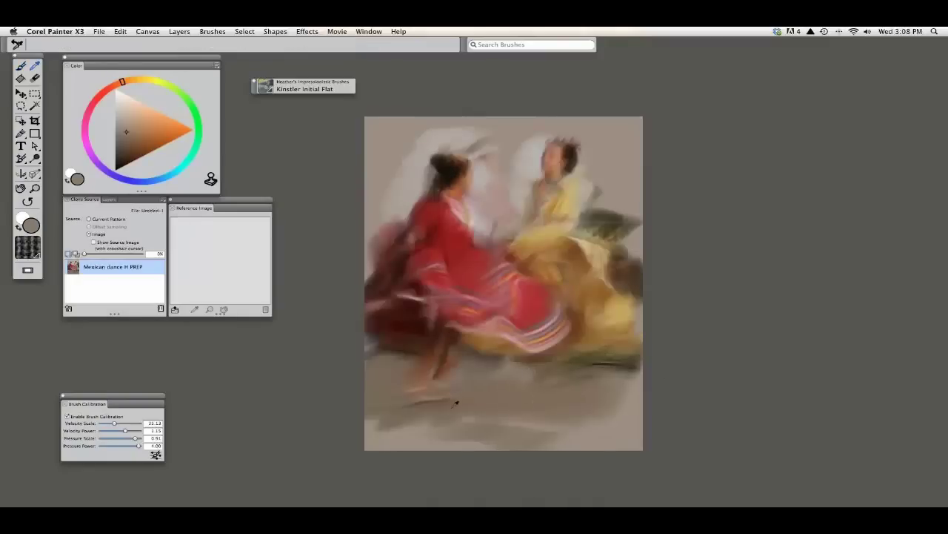
{"action": "left_click", "coordinate": [575, 365], "text": "alt"}
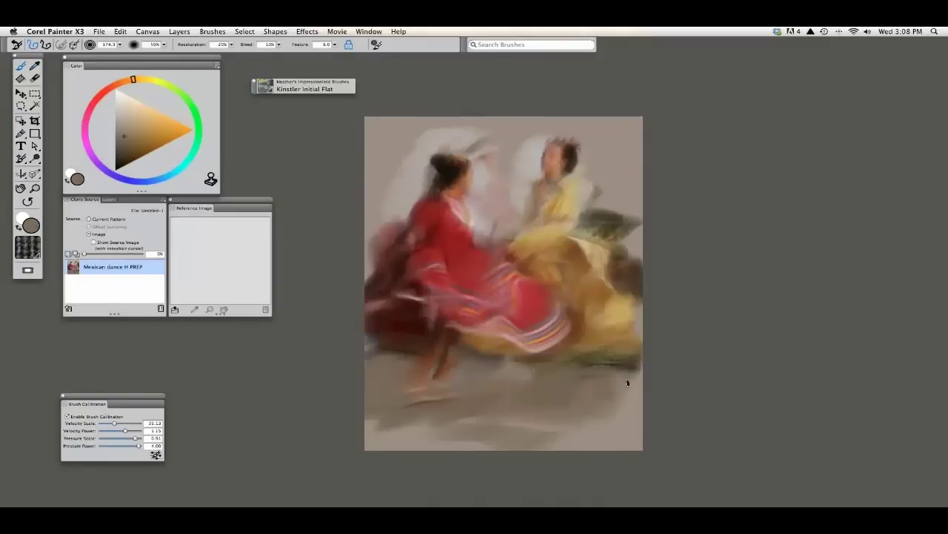
{"action": "left_click_drag", "start_coordinate": [604, 370], "coordinate": [630, 383]}
Step: Fill the area behind the yellow skirt with brown and paint sampled neutral tones over the pale background around both heads
{"action": "left_click", "coordinate": [623, 315], "text": "alt"}
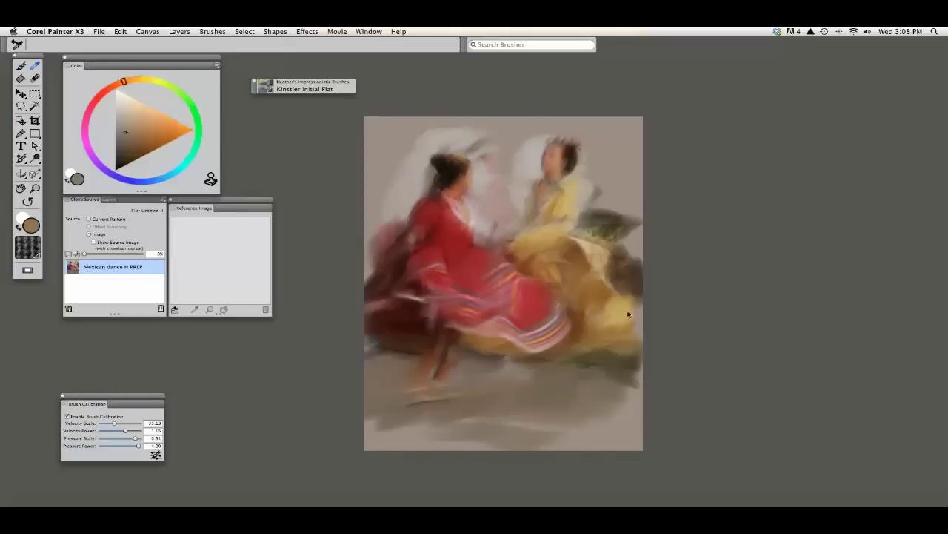
{"action": "mouse_move", "coordinate": [630, 337]}
{"action": "left_mouse_down"}
{"action": "mouse_move", "coordinate": [635, 301]}
{"action": "mouse_move", "coordinate": [616, 293]}
{"action": "mouse_move", "coordinate": [626, 218]}
{"action": "left_mouse_up"}
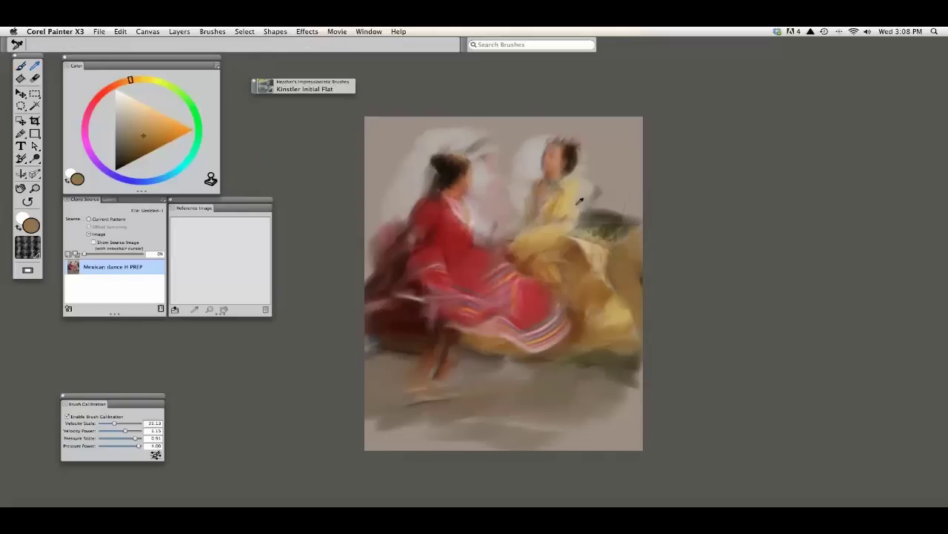
{"action": "left_click", "coordinate": [596, 401], "text": "alt"}
{"action": "mouse_move", "coordinate": [585, 185]}
{"action": "left_mouse_down"}
{"action": "mouse_move", "coordinate": [622, 232]}
{"action": "mouse_move", "coordinate": [609, 252]}
{"action": "mouse_move", "coordinate": [637, 185]}
{"action": "mouse_move", "coordinate": [618, 128]}
{"action": "mouse_move", "coordinate": [508, 152]}
{"action": "mouse_move", "coordinate": [483, 213]}
{"action": "mouse_move", "coordinate": [474, 149]}
{"action": "mouse_move", "coordinate": [451, 111]}
{"action": "mouse_move", "coordinate": [419, 137]}
{"action": "mouse_move", "coordinate": [420, 172]}
{"action": "left_mouse_up"}
{"action": "left_click", "coordinate": [509, 153], "text": "alt"}
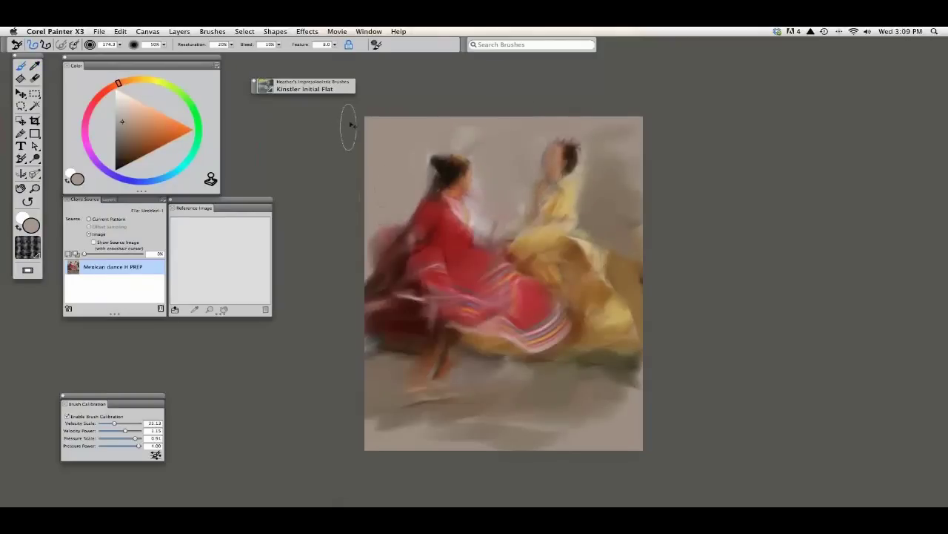
Step: Save the painting to the Desktop in Painter RIFF format as "1 ptr Mexican dance H PREP"
{"action": "key", "text": "super+s"}
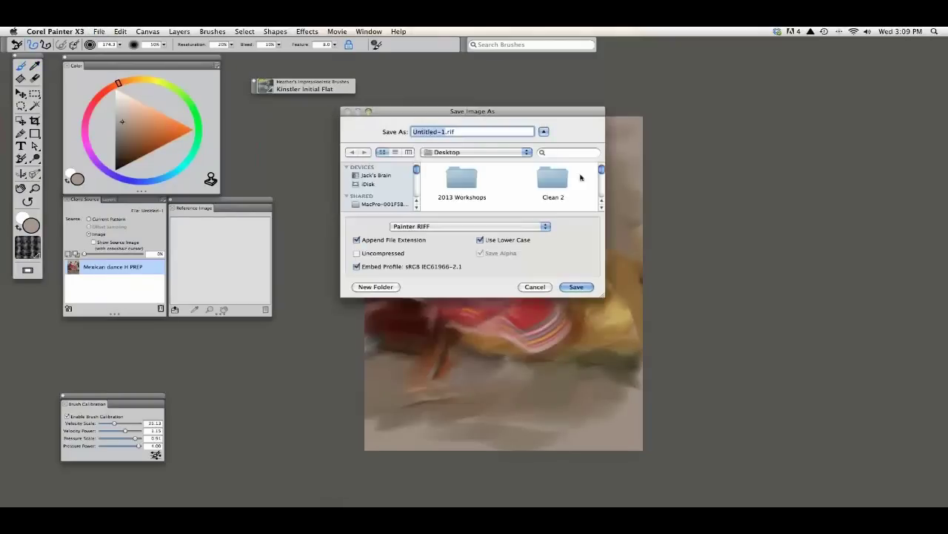
{"action": "left_click_drag", "start_coordinate": [602, 170], "coordinate": [602, 185]}
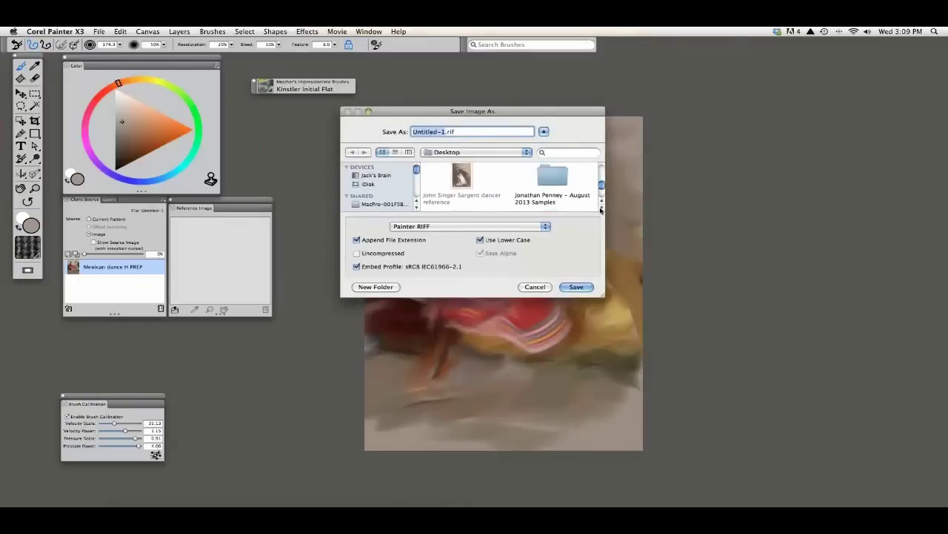
{"action": "scroll", "coordinate": [591, 191], "scroll_direction": "down", "scroll_amount": 2}
{"action": "type", "text": "Mexican dance H PREP"}
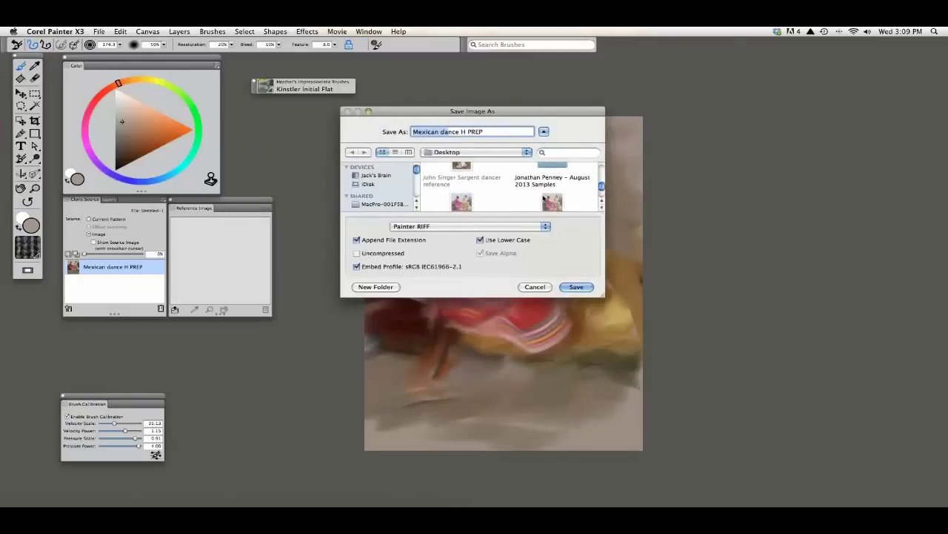
{"action": "left_click", "coordinate": [412, 131]}
{"action": "type", "text": "1 ptr"}
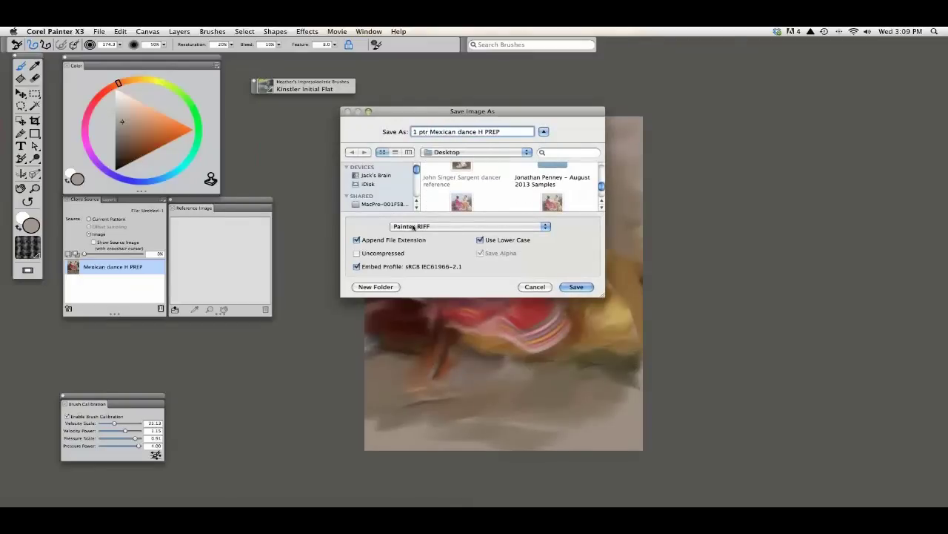
{"action": "left_click", "coordinate": [356, 253]}
{"action": "key", "text": "Return"}
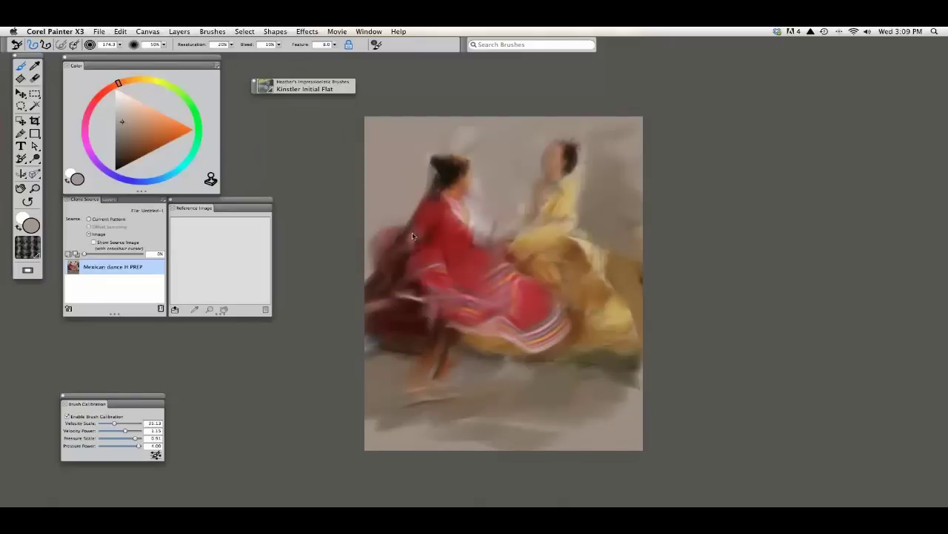
Step: Choose the Chunky Sargent Blend brush and break up the outer edges of the dark ruffles and adjoining floor behind the red dancer
{"action": "left_click", "coordinate": [265, 87]}
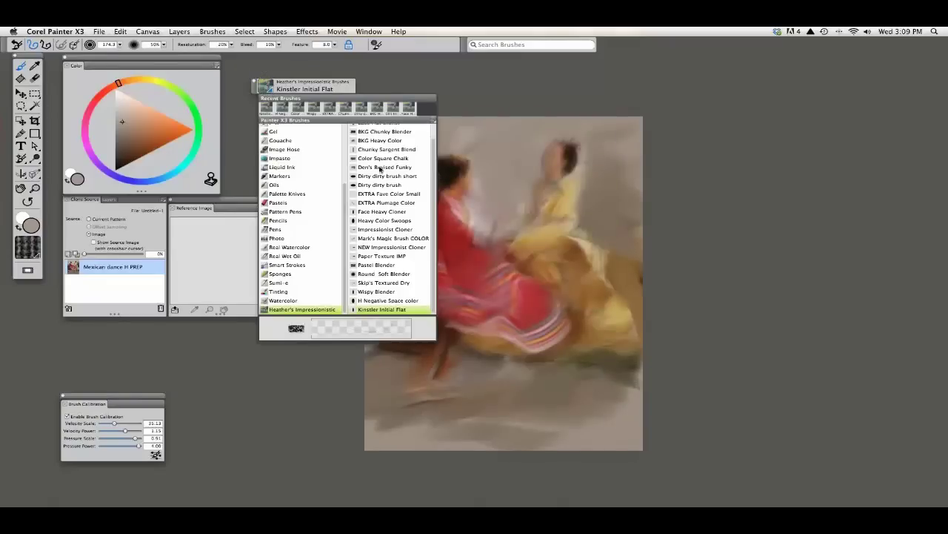
{"action": "left_click", "coordinate": [372, 149]}
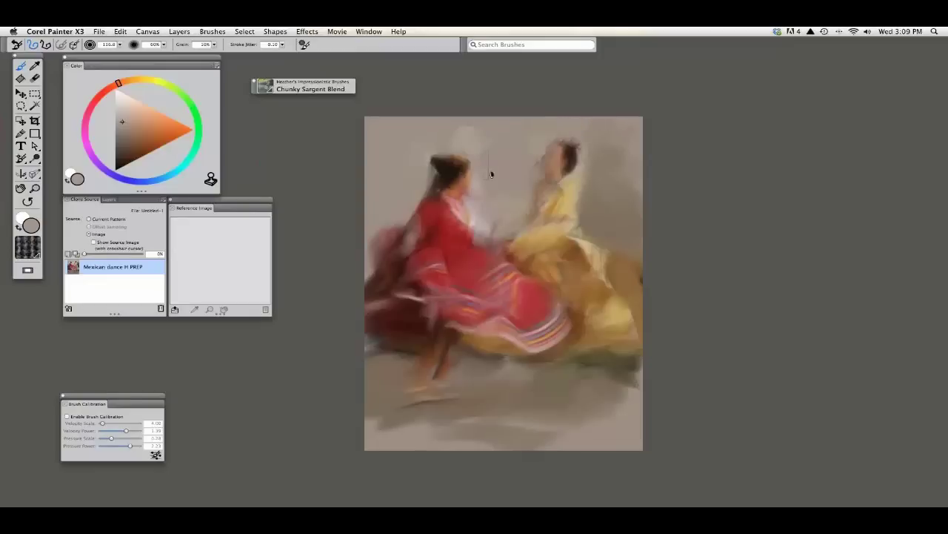
{"action": "key", "text": "super+equal"}
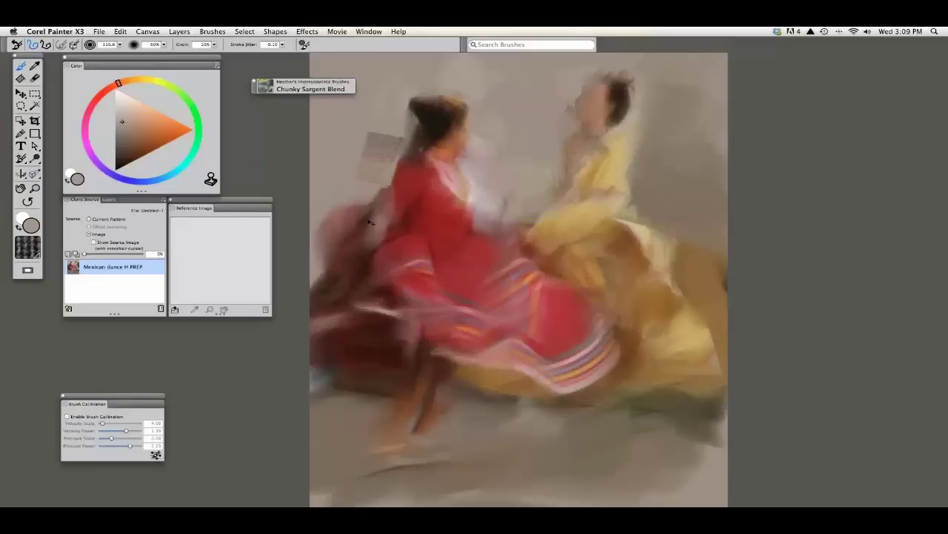
{"action": "mouse_move", "coordinate": [382, 211]}
{"action": "left_mouse_down"}
{"action": "mouse_move", "coordinate": [346, 140]}
{"action": "mouse_move", "coordinate": [339, 217]}
{"action": "mouse_move", "coordinate": [347, 250]}
{"action": "left_mouse_up"}
{"action": "mouse_move", "coordinate": [393, 319]}
{"action": "left_mouse_down"}
{"action": "mouse_move", "coordinate": [339, 334]}
{"action": "mouse_move", "coordinate": [381, 372]}
{"action": "mouse_move", "coordinate": [339, 356]}
{"action": "mouse_move", "coordinate": [382, 451]}
{"action": "left_mouse_up"}
{"action": "left_click_drag", "start_coordinate": [366, 446], "coordinate": [344, 457]}
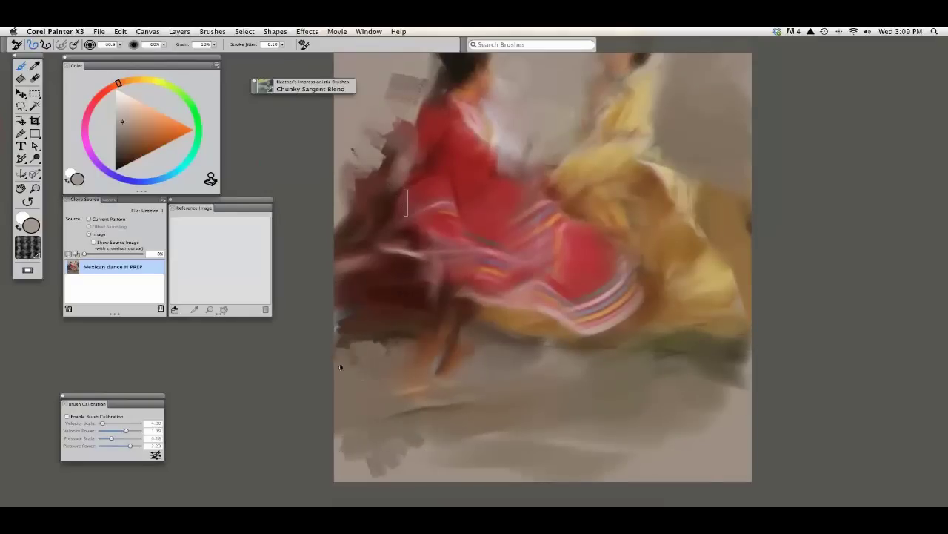
Step: Blend the foreground floor into chunky patches, from below the red dancer across to the area under the yellow skirt
{"action": "mouse_move", "coordinate": [445, 437]}
{"action": "left_mouse_down"}
{"action": "mouse_move", "coordinate": [511, 443]}
{"action": "mouse_move", "coordinate": [541, 427]}
{"action": "left_mouse_up"}
{"action": "mouse_move", "coordinate": [696, 445]}
{"action": "left_mouse_down"}
{"action": "mouse_move", "coordinate": [730, 370]}
{"action": "mouse_move", "coordinate": [693, 371]}
{"action": "mouse_move", "coordinate": [693, 404]}
{"action": "left_mouse_up"}
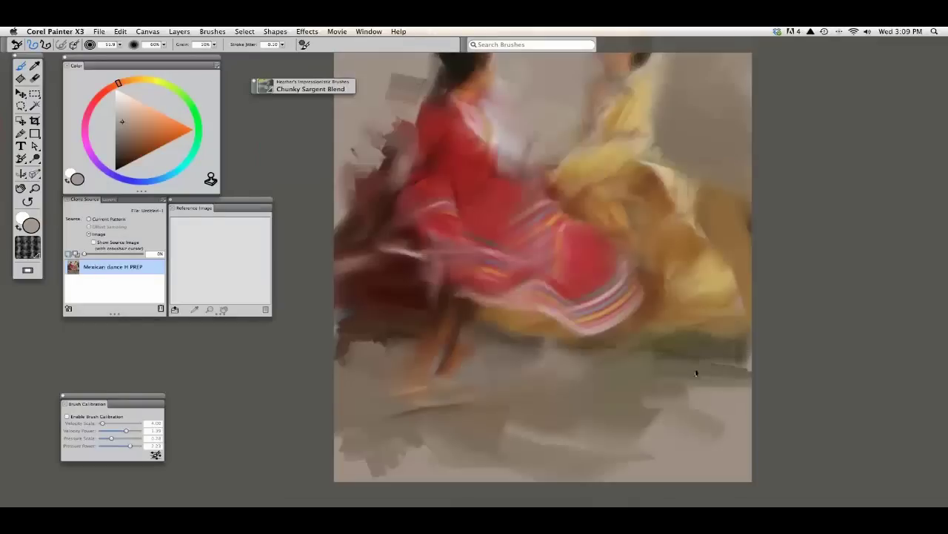
{"action": "mouse_move", "coordinate": [670, 423]}
{"action": "left_mouse_down"}
{"action": "mouse_move", "coordinate": [726, 437]}
{"action": "mouse_move", "coordinate": [667, 452]}
{"action": "mouse_move", "coordinate": [722, 434]}
{"action": "left_mouse_up"}
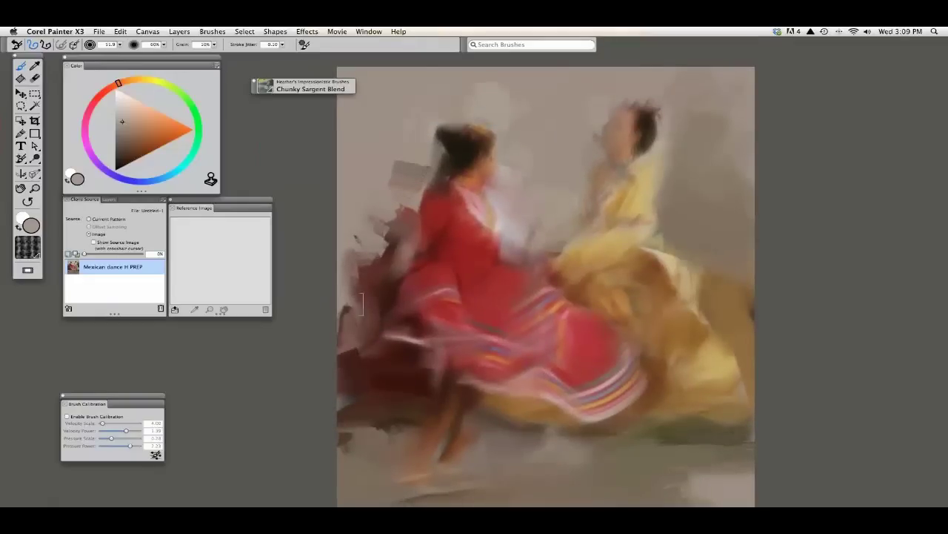
{"action": "key", "text": "super+minus"}
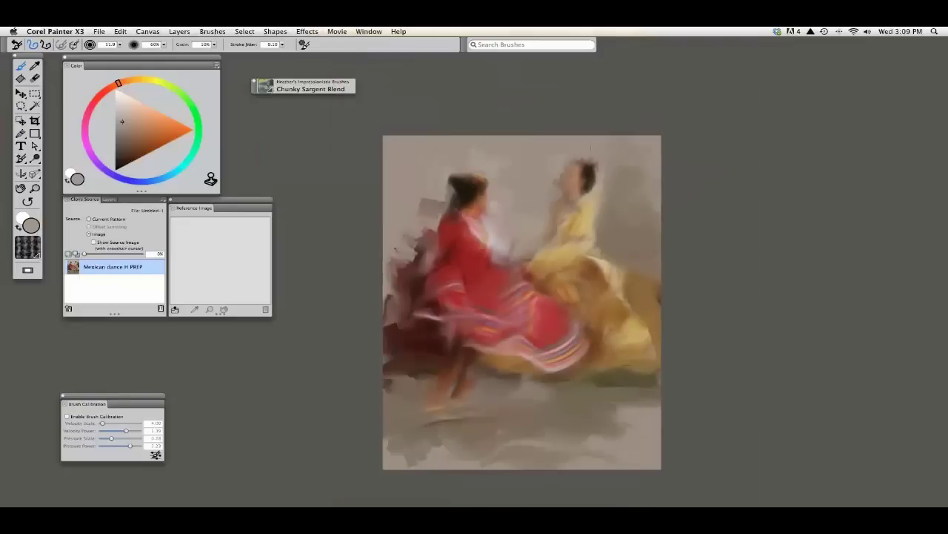
Step: Soften the floor shadow below the yellow skirt, set the brush opacity to 80% and compare the painting with the source photo
{"action": "key", "text": "super+t"}
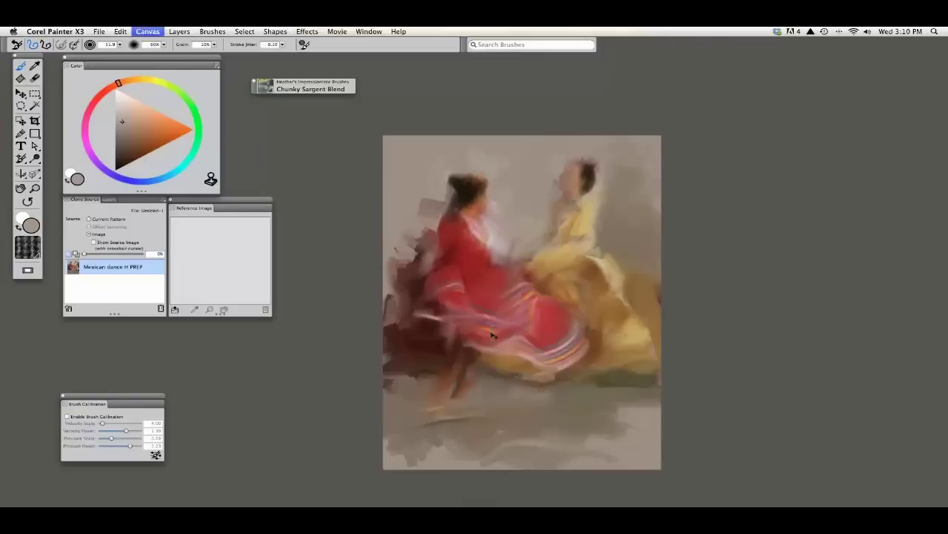
{"action": "key", "text": "super+t"}
{"action": "left_click_drag", "start_coordinate": [642, 411], "coordinate": [613, 410]}
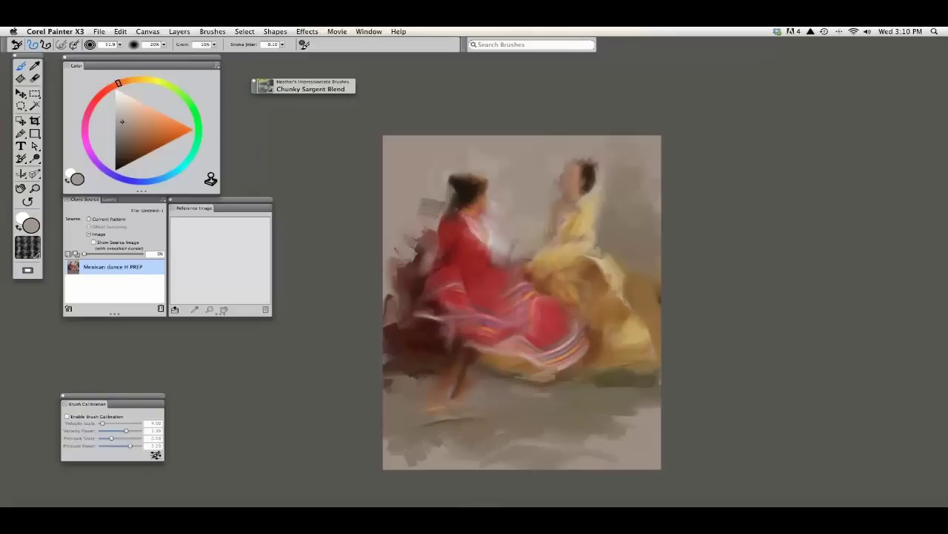
{"action": "key", "text": "8"}
{"action": "key", "text": "super+t"}
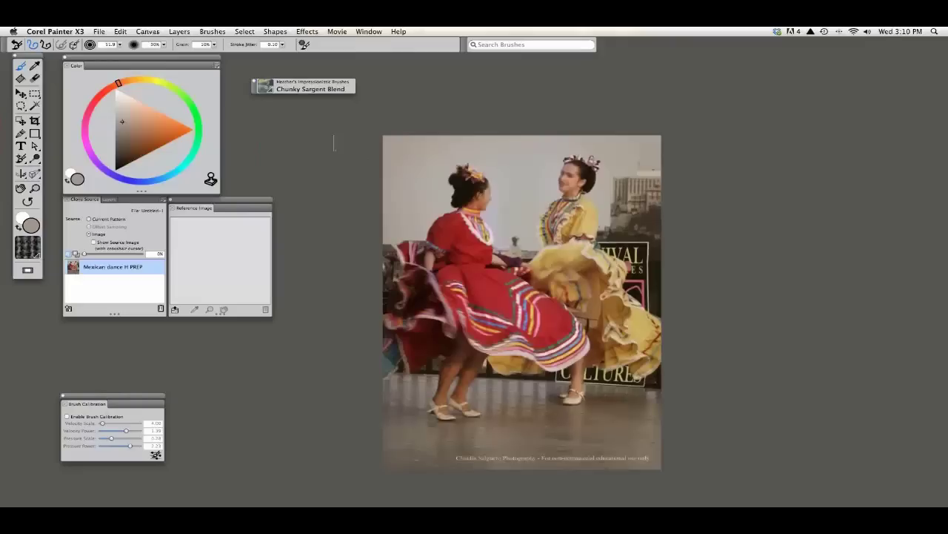
{"action": "key", "text": "super+t"}
Step: Choose the Wispy Blender brush and enlarge it to a size of 117.3
{"action": "left_click", "coordinate": [264, 89]}
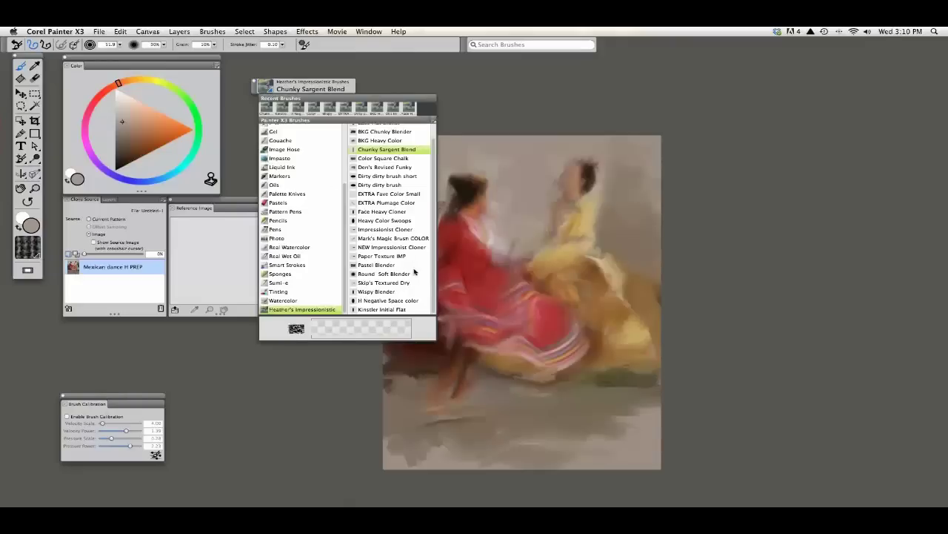
{"action": "left_click", "coordinate": [375, 292]}
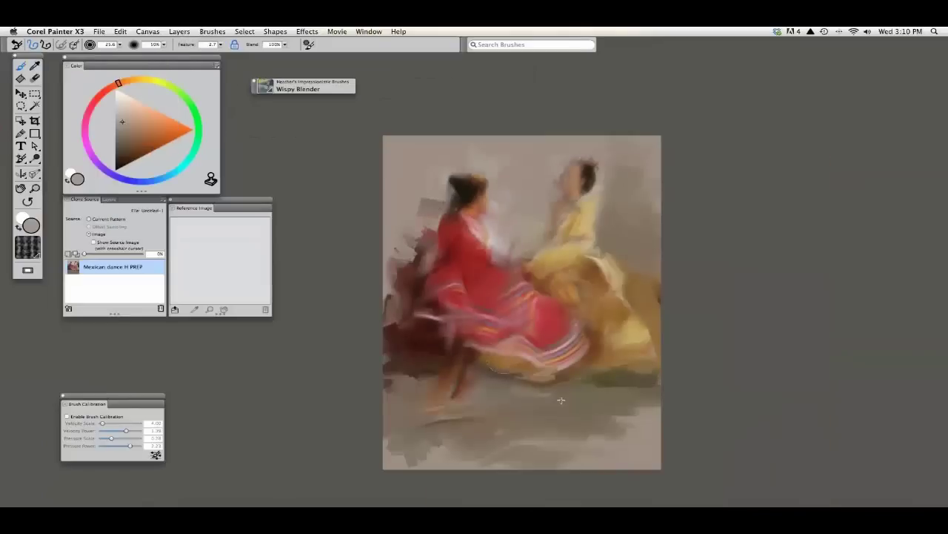
{"action": "left_click_drag", "start_coordinate": [561, 401], "coordinate": [569, 407]}
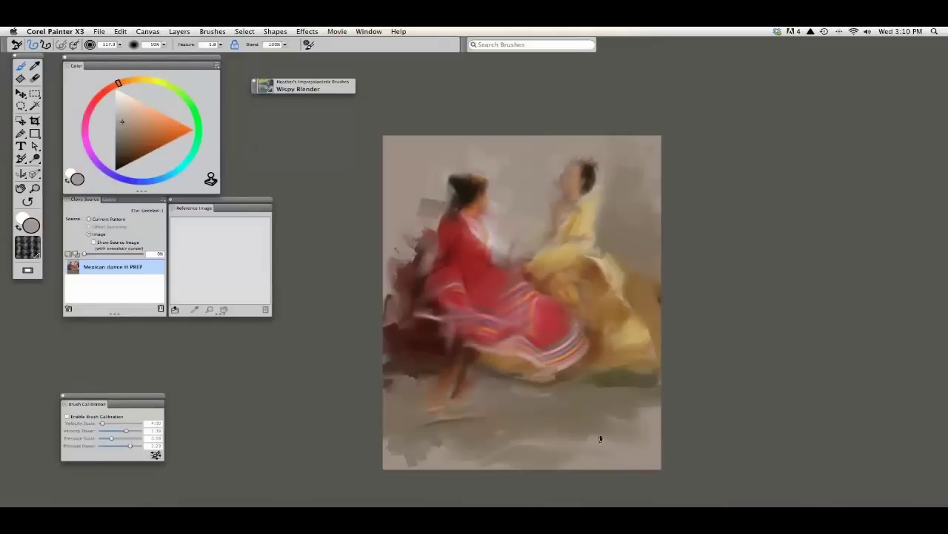
Step: Check the Mac's system version, processor and memory
{"action": "left_click", "coordinate": [15, 31]}
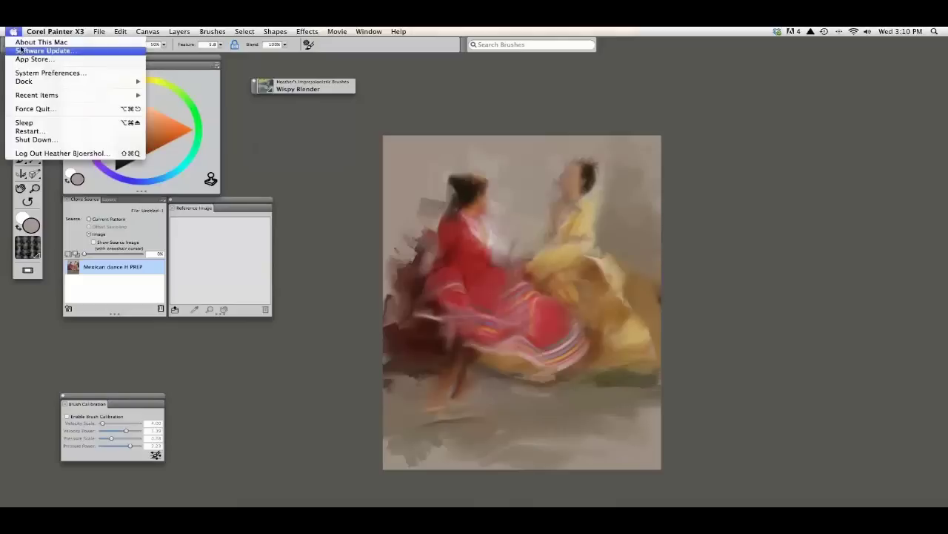
{"action": "left_click", "coordinate": [26, 41]}
{"action": "left_click_drag", "start_coordinate": [437, 122], "coordinate": [378, 124]}
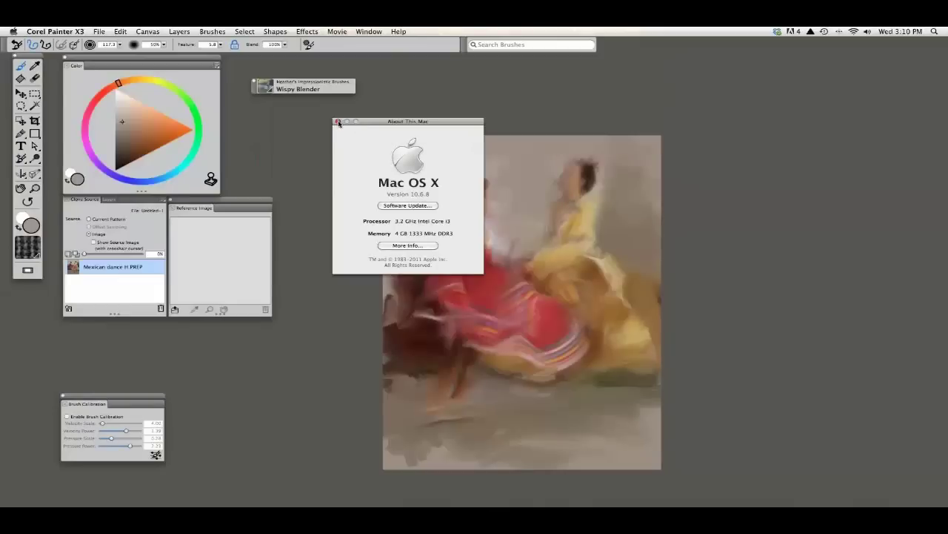
Step: Set the Wispy Blender's Feature to 5.2 and smooth the ragged edge of the dark ruffles behind the red dancer
{"action": "left_click", "coordinate": [292, 45]}
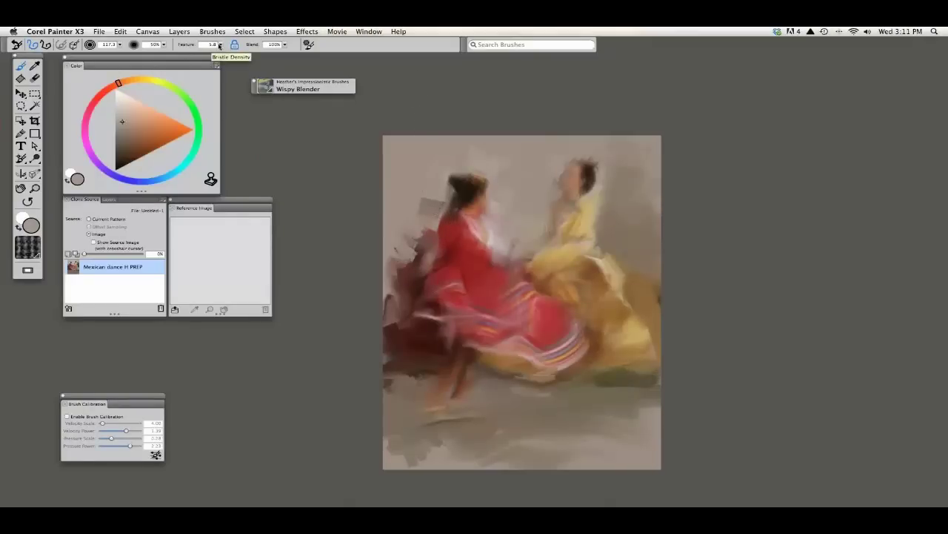
{"action": "left_click", "coordinate": [220, 45]}
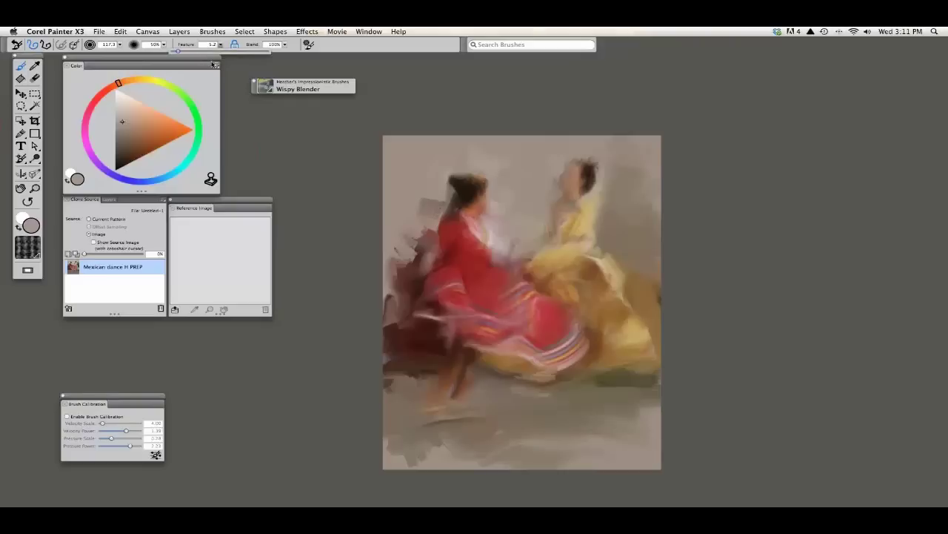
{"action": "left_click", "coordinate": [399, 272]}
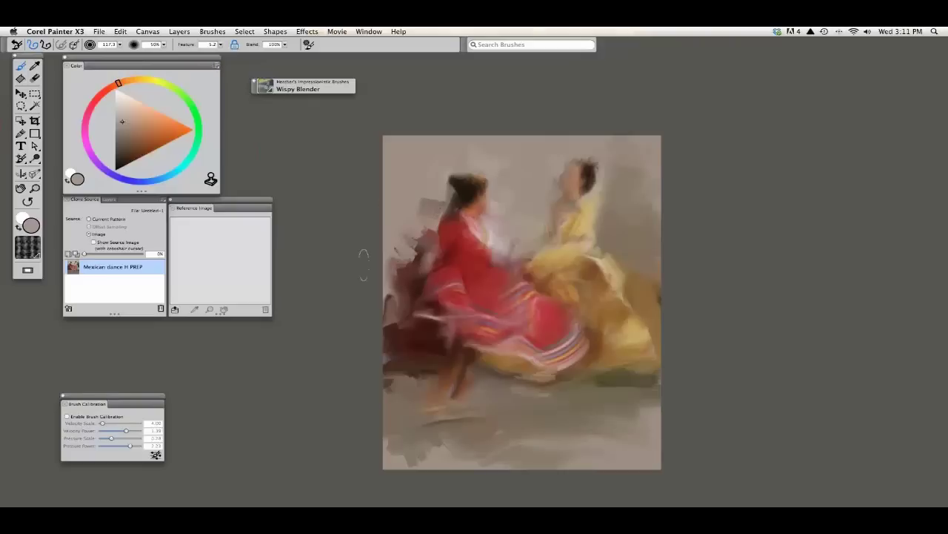
{"action": "mouse_move", "coordinate": [390, 260]}
{"action": "left_mouse_down"}
{"action": "mouse_move", "coordinate": [419, 259]}
{"action": "mouse_move", "coordinate": [390, 246]}
{"action": "left_mouse_up"}
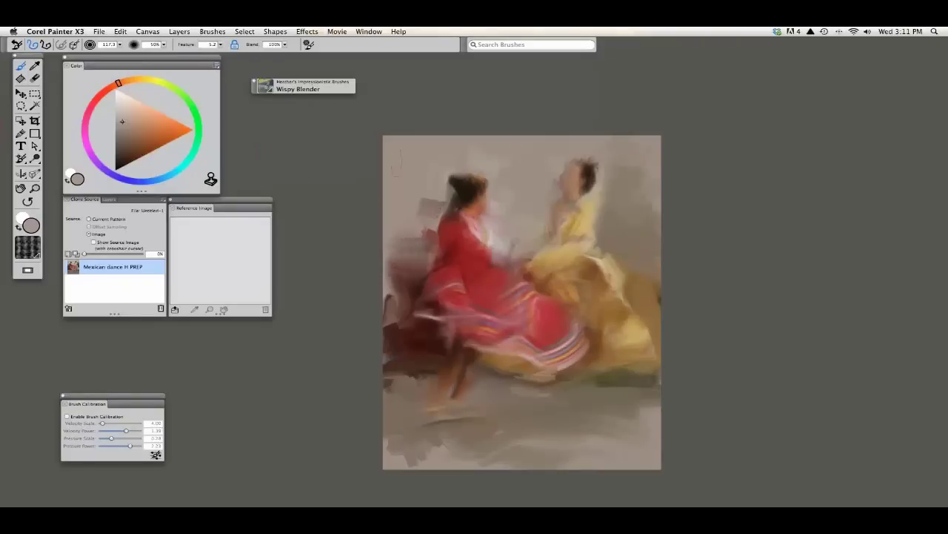
Step: Try the Wispy Blender with a Feature value of 0.1 on the skirts and undo the test stroke
{"action": "left_click", "coordinate": [211, 46]}
{"action": "left_click_drag", "start_coordinate": [191, 55], "coordinate": [175, 55]}
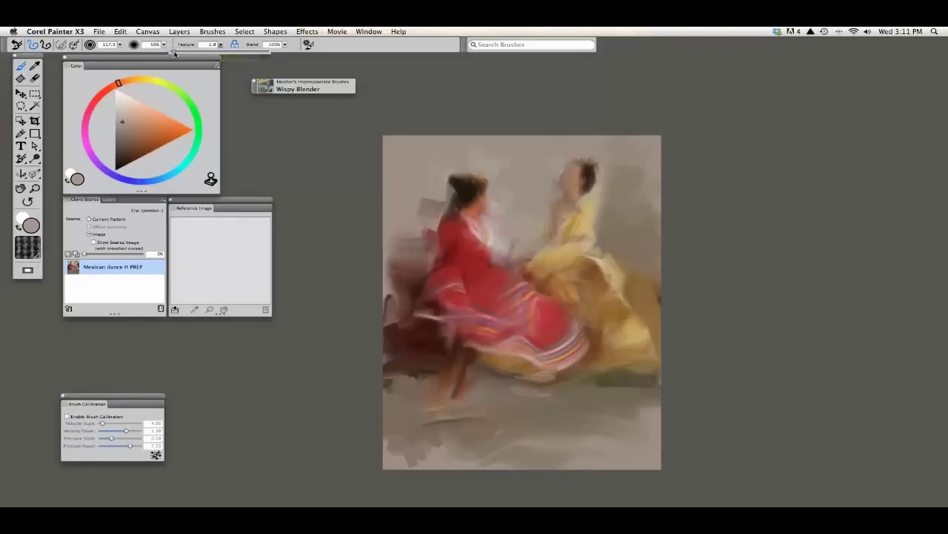
{"action": "left_click", "coordinate": [211, 46]}
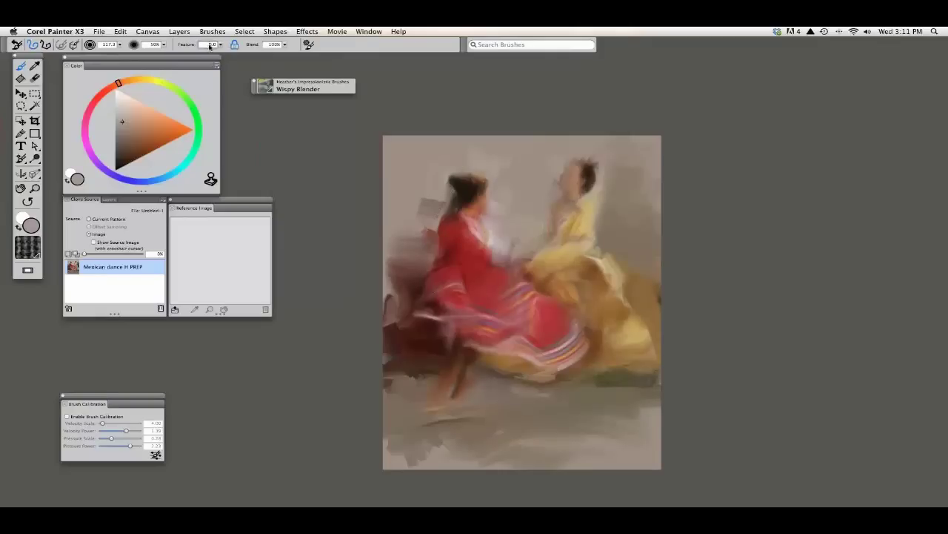
{"action": "key", "text": "BackSpace"}
{"action": "type", "text": "0.1"}
{"action": "key", "text": "Return"}
{"action": "left_click_drag", "start_coordinate": [558, 277], "coordinate": [540, 295]}
{"action": "key", "text": "super+z"}
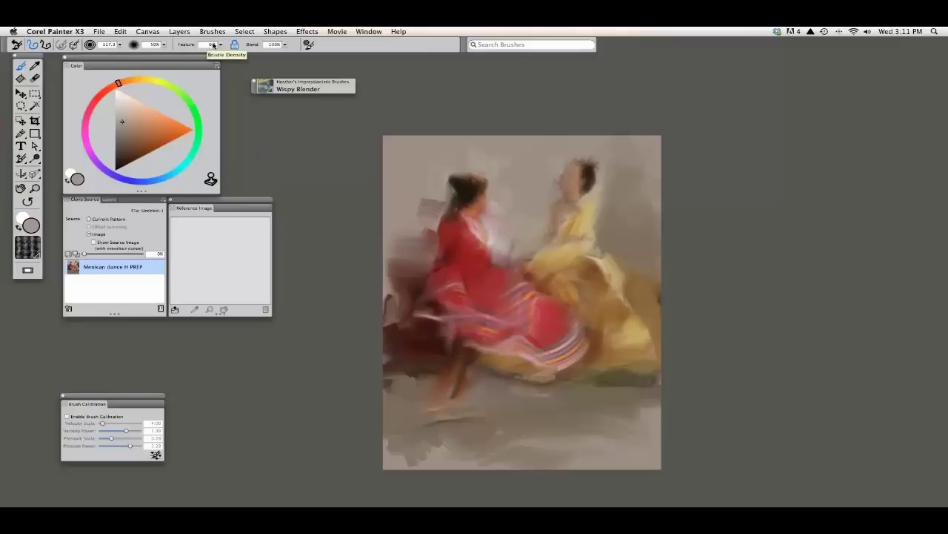
Step: Set the Wispy Blender's Feature to 6.4 and blend the yellow sleeve, the red skirt's stripes and the red dancer's legs
{"action": "left_click_drag", "start_coordinate": [174, 52], "coordinate": [182, 52]}
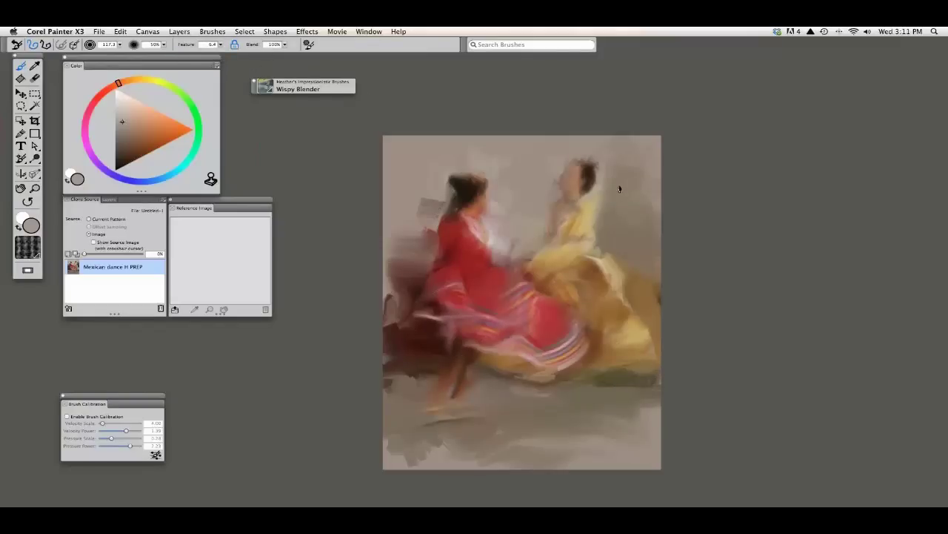
{"action": "left_click_drag", "start_coordinate": [578, 259], "coordinate": [436, 410]}
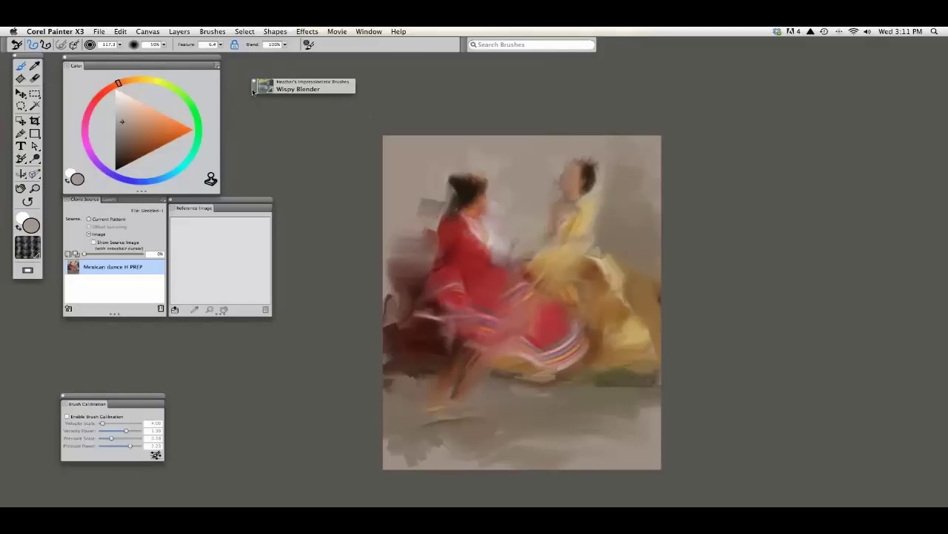
Step: Open the Mac's system information and close it again
{"action": "key", "text": "ctrl+F2"}
{"action": "key", "text": "Down"}
{"action": "key", "text": "Escape"}
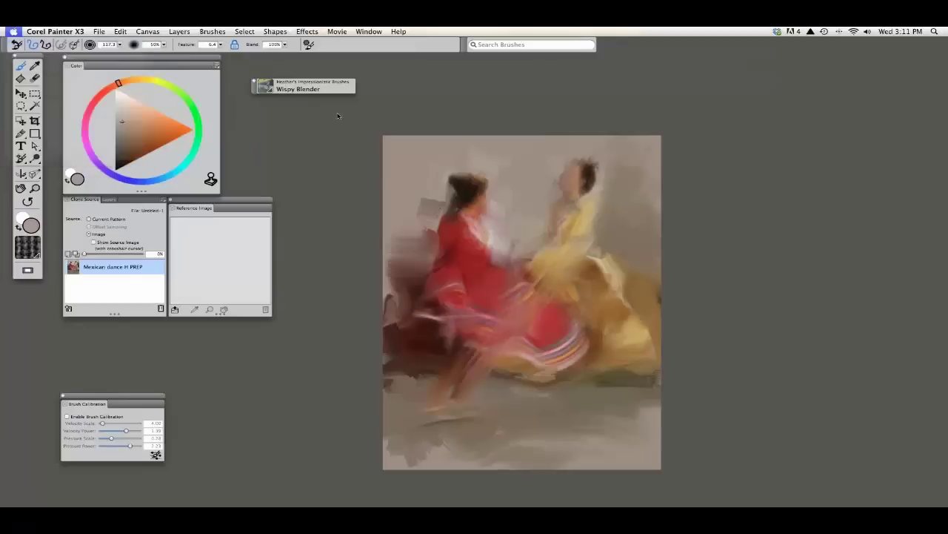
{"action": "key", "text": "Down"}
{"action": "key", "text": "Return"}
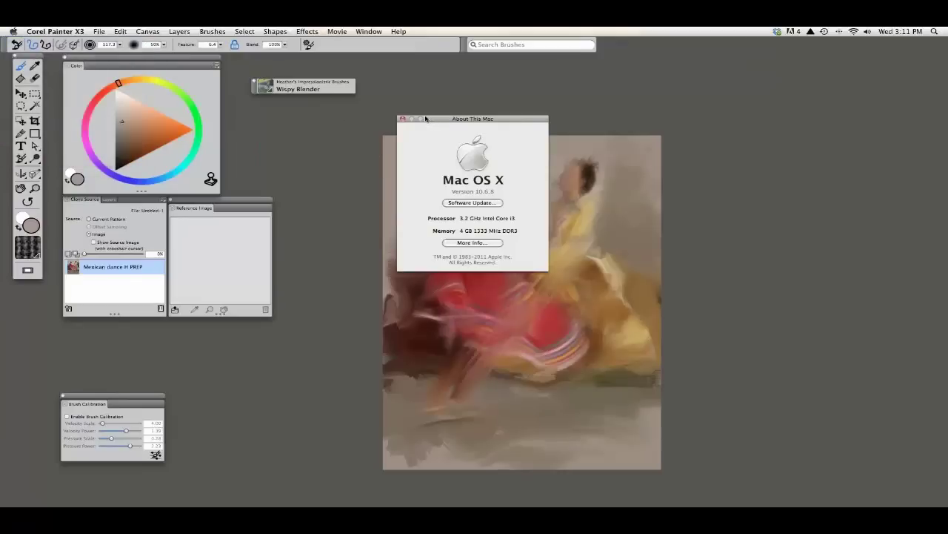
{"action": "left_click", "coordinate": [402, 120]}
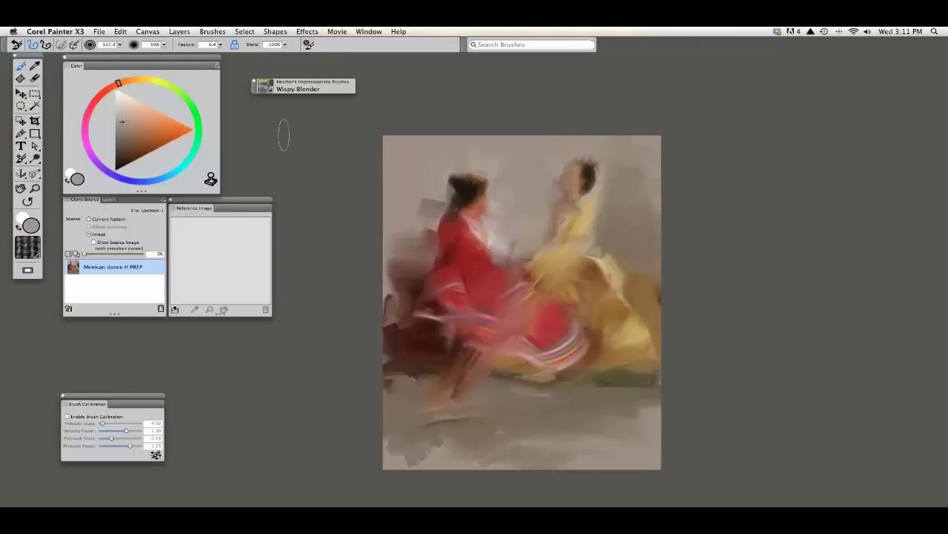
Step: Save the painting to the Desktop as 2 ptr Mexican dance H PREP.rif in Painter RIFF format
{"action": "key", "text": "super+shift+s"}
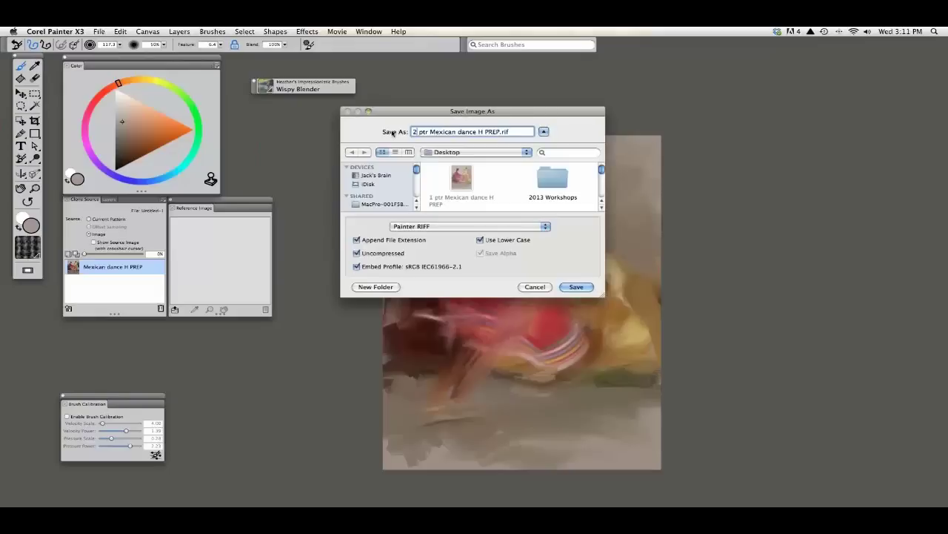
{"action": "key", "text": "Return"}
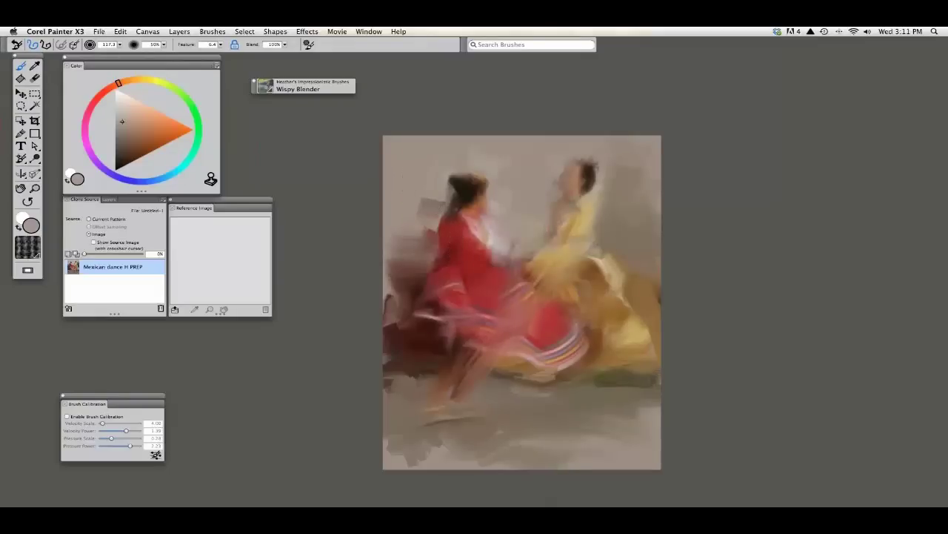
Step: Blend both skirts, the background behind the red dancer, the dark ruffles and the lower skirt hems with the Wispy Blender
{"action": "left_click_drag", "start_coordinate": [495, 346], "coordinate": [485, 340]}
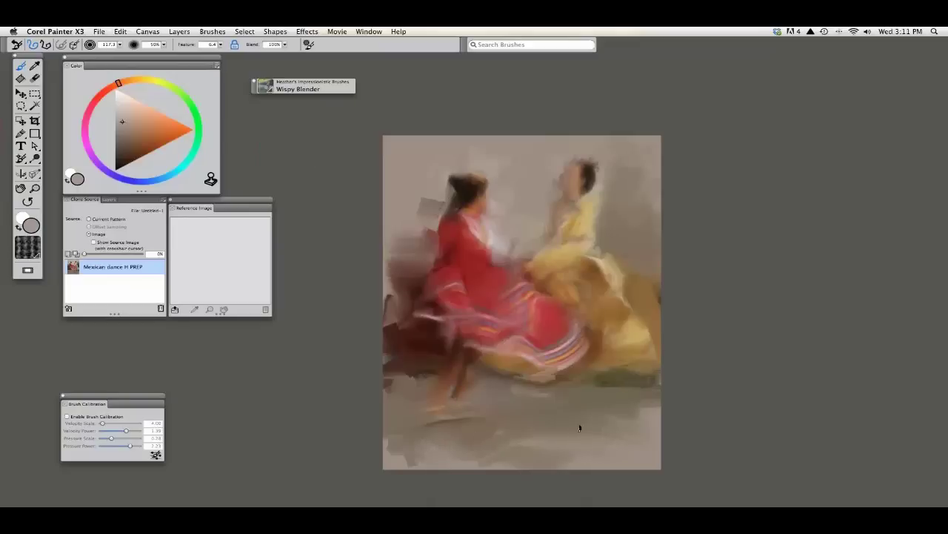
{"action": "mouse_move", "coordinate": [631, 366]}
{"action": "left_mouse_down"}
{"action": "mouse_move", "coordinate": [659, 337]}
{"action": "mouse_move", "coordinate": [608, 369]}
{"action": "mouse_move", "coordinate": [642, 278]}
{"action": "left_mouse_up"}
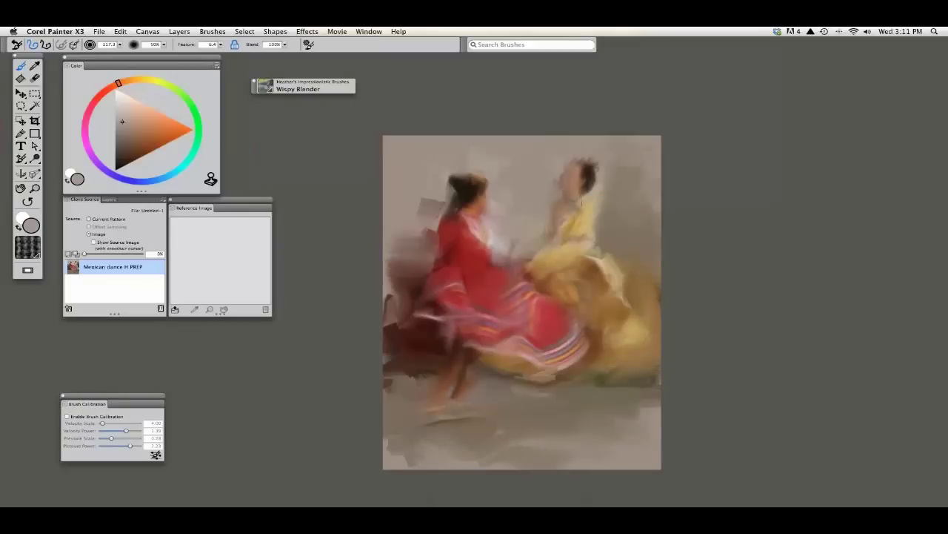
{"action": "mouse_move", "coordinate": [449, 210]}
{"action": "left_mouse_down"}
{"action": "mouse_move", "coordinate": [434, 220]}
{"action": "mouse_move", "coordinate": [425, 206]}
{"action": "left_mouse_up"}
{"action": "left_click_drag", "start_coordinate": [405, 265], "coordinate": [386, 304]}
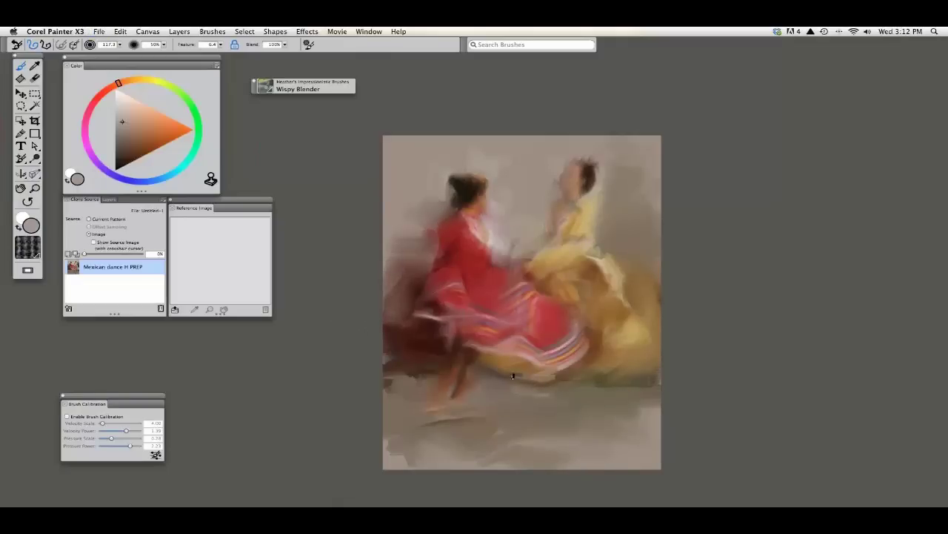
{"action": "mouse_move", "coordinate": [513, 376]}
{"action": "left_mouse_down"}
{"action": "mouse_move", "coordinate": [556, 381]}
{"action": "mouse_move", "coordinate": [604, 369]}
{"action": "mouse_move", "coordinate": [586, 358]}
{"action": "left_mouse_up"}
Step: Choose the H Negative Space color brush from Heather's Impressionistic brushes
{"action": "left_click", "coordinate": [98, 31]}
{"action": "left_click", "coordinate": [271, 89]}
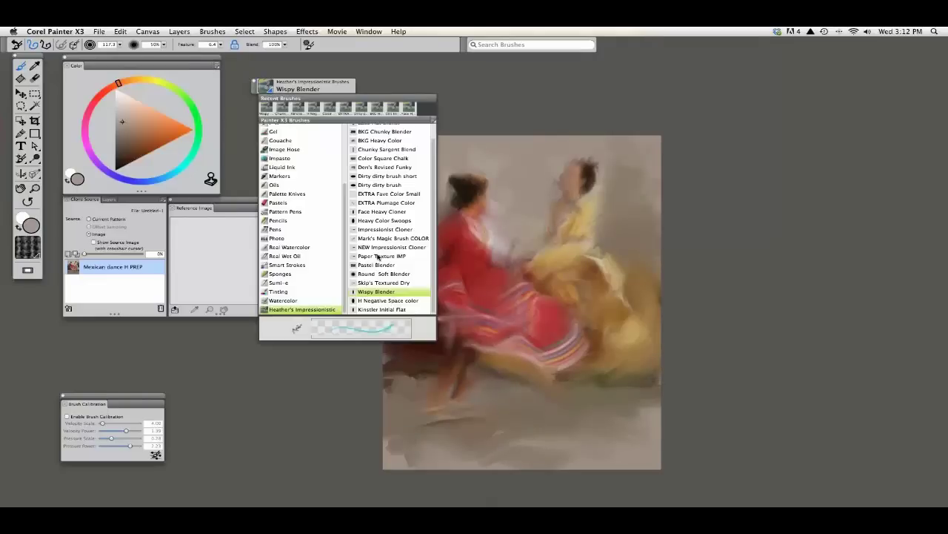
{"action": "left_click", "coordinate": [382, 300]}
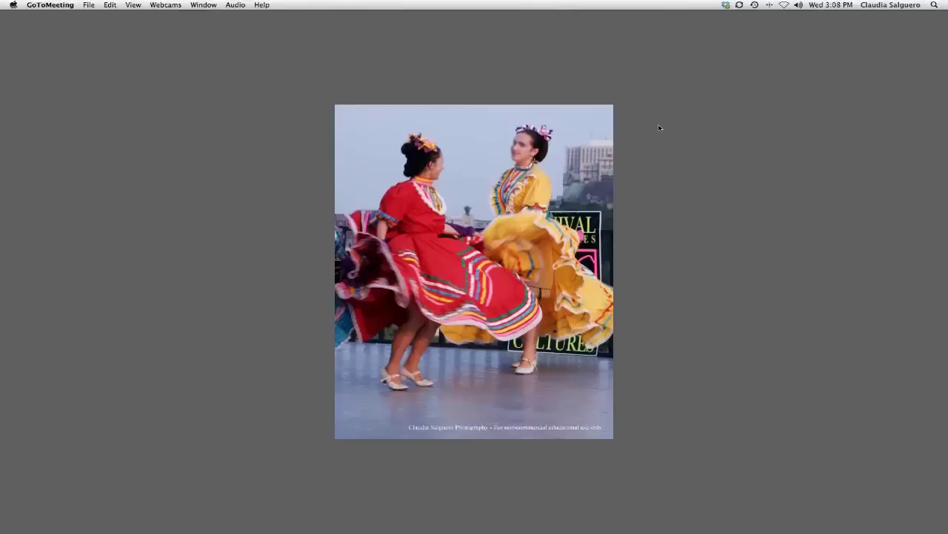
{"action": "left_click", "coordinate": [659, 128]}
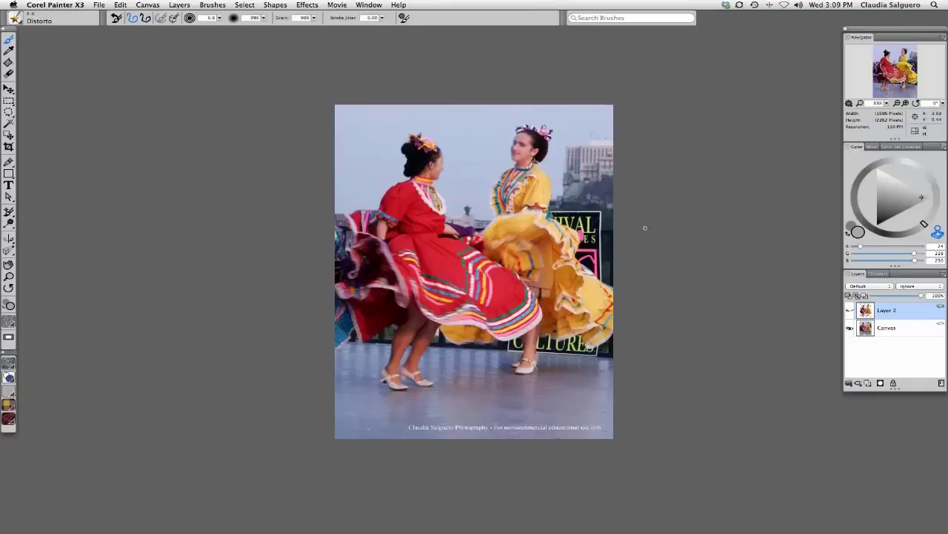
{"action": "left_click", "coordinate": [9, 275]}
{"action": "left_click_drag", "start_coordinate": [396, 163], "coordinate": [634, 451]}
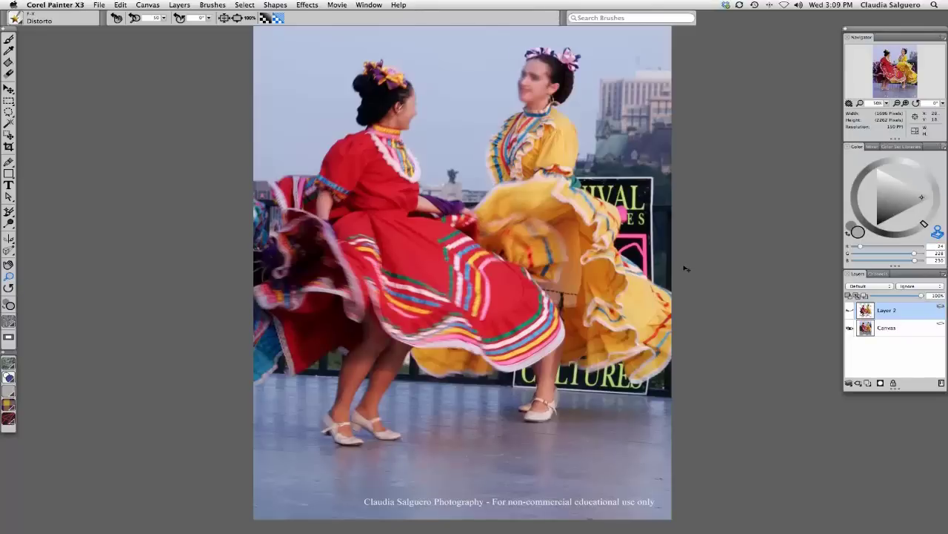
{"action": "left_click", "coordinate": [541, 268], "text": "alt"}
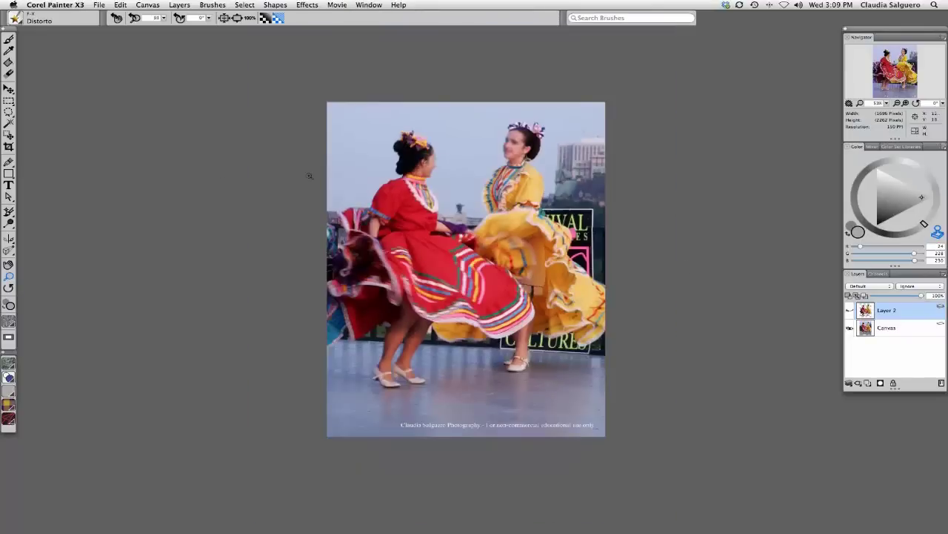
{"action": "left_click_drag", "start_coordinate": [305, 96], "coordinate": [467, 276]}
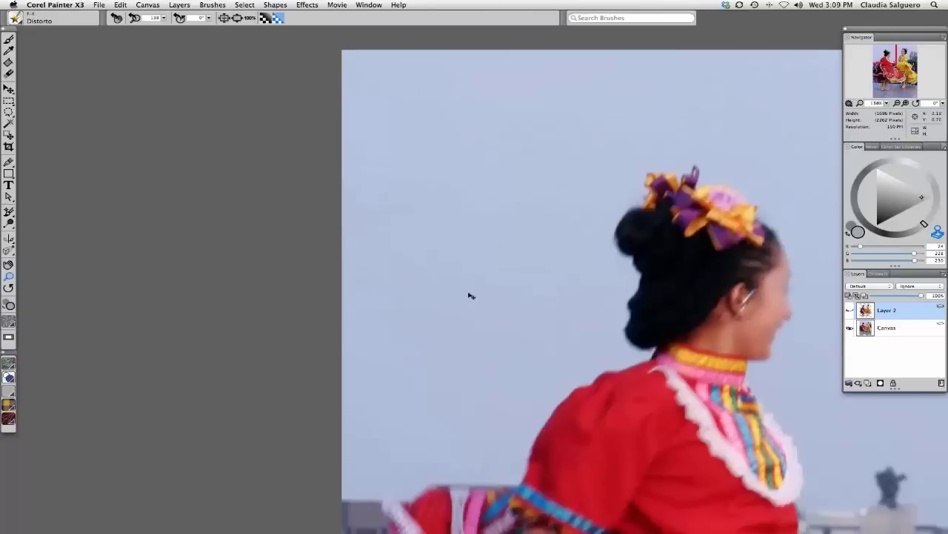
{"action": "key", "text": "super+0"}
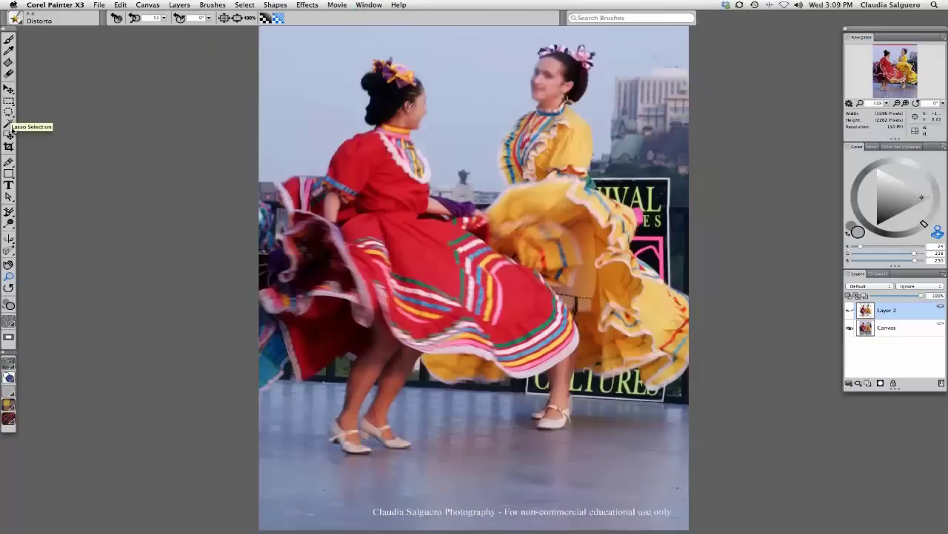
Step: Select the background around both dancers with the Magic Wand and undo the selection of the whole canvas
{"action": "left_click", "coordinate": [9, 122]}
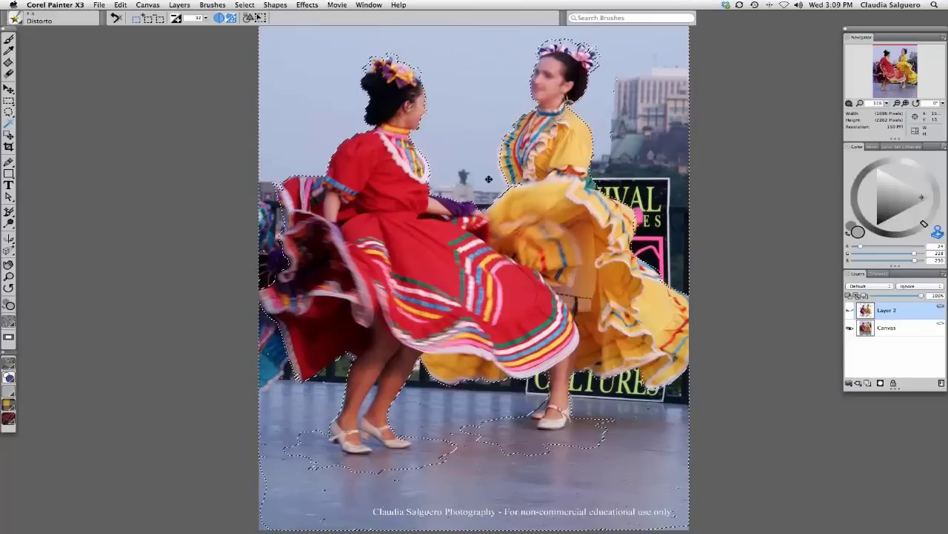
{"action": "key", "text": "super+a"}
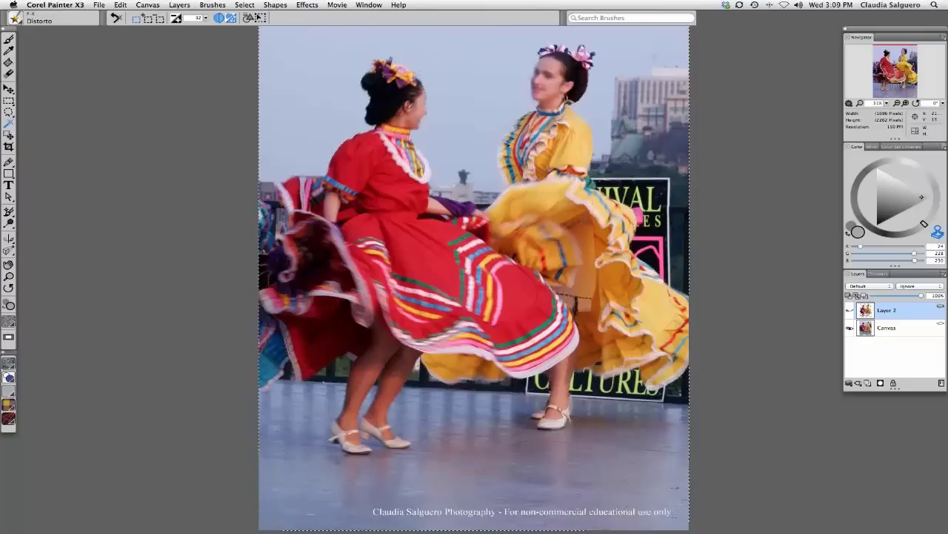
{"action": "key", "text": "super+z"}
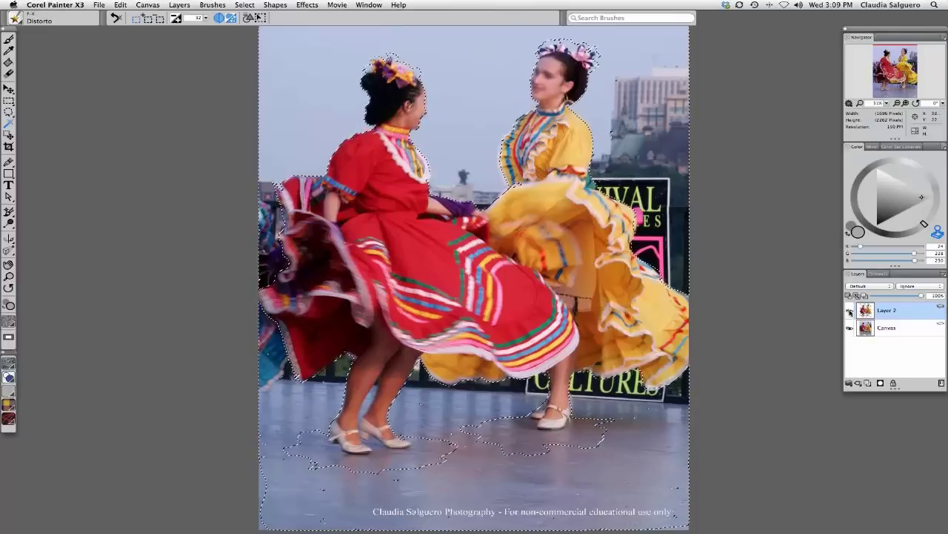
Step: Show Layer 2 with the cut-out dancers and clear the selection
{"action": "left_click", "coordinate": [850, 312]}
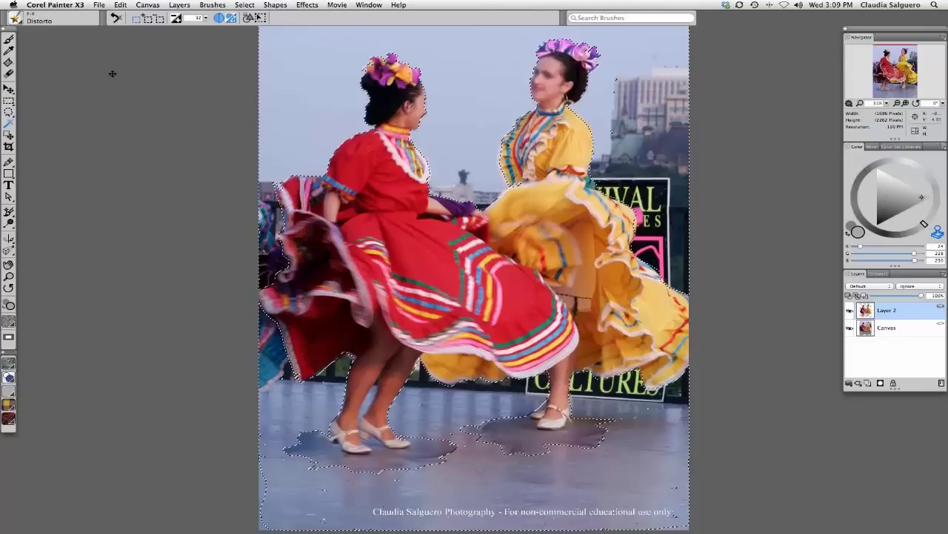
{"action": "left_click", "coordinate": [245, 7]}
{"action": "left_click", "coordinate": [249, 28]}
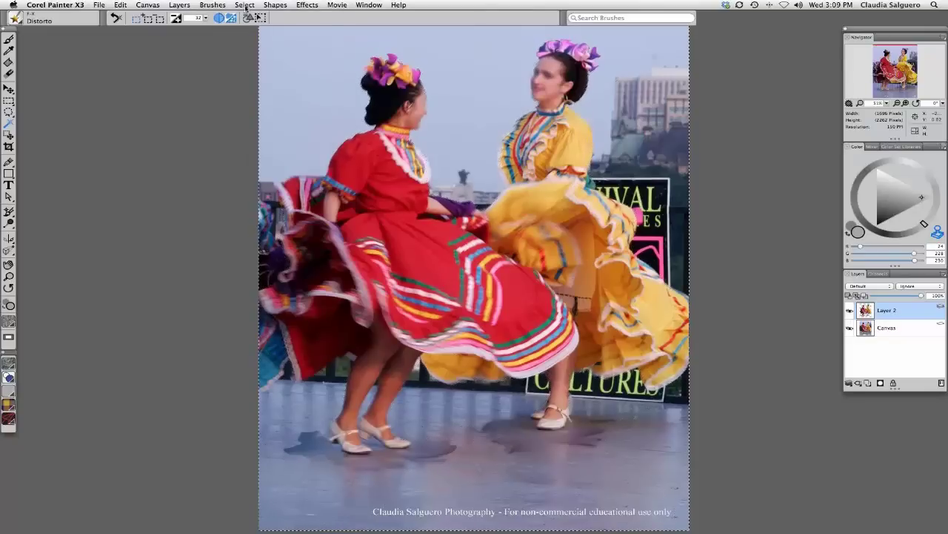
{"action": "left_click", "coordinate": [246, 5]}
{"action": "left_click", "coordinate": [245, 25]}
Step: Hide the Canvas to view the cut-out dancers on their own, and show it again
{"action": "left_click", "coordinate": [850, 327]}
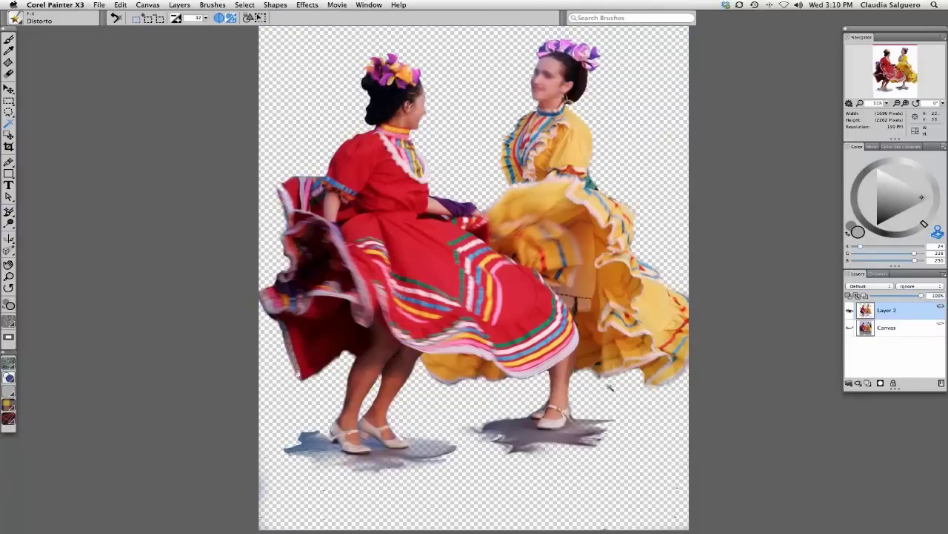
{"action": "left_click", "coordinate": [850, 327]}
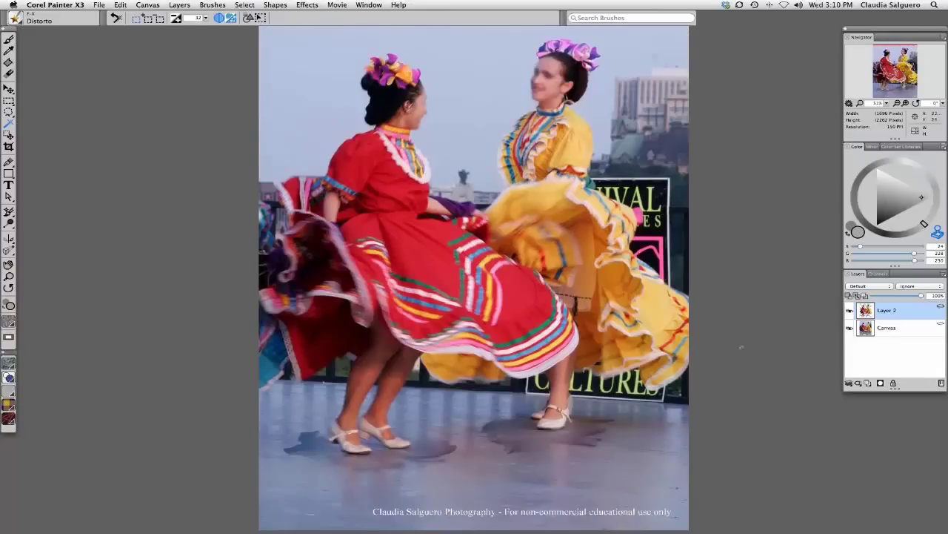
Step: Recolour the Canvas background with a Uniform Color adjustment: Hue Shift -9%, Saturation 65% and a strongly lowered Value
{"action": "left_click", "coordinate": [887, 329]}
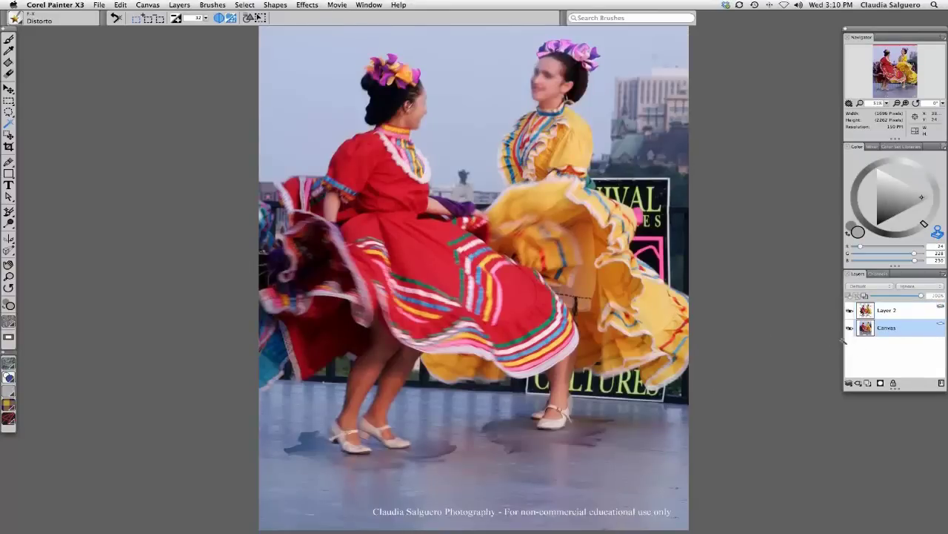
{"action": "left_click", "coordinate": [307, 5]}
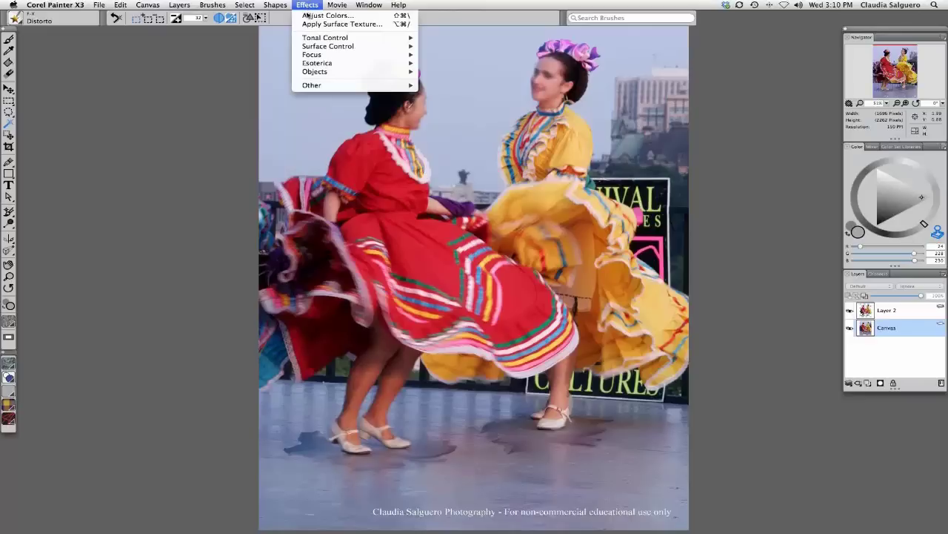
{"action": "left_click", "coordinate": [311, 16]}
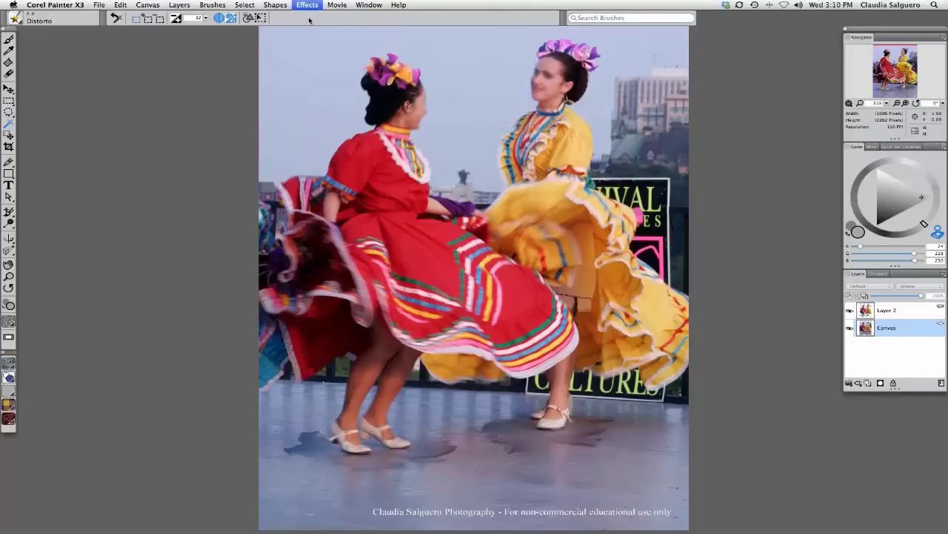
{"action": "left_click_drag", "start_coordinate": [438, 119], "coordinate": [741, 52]}
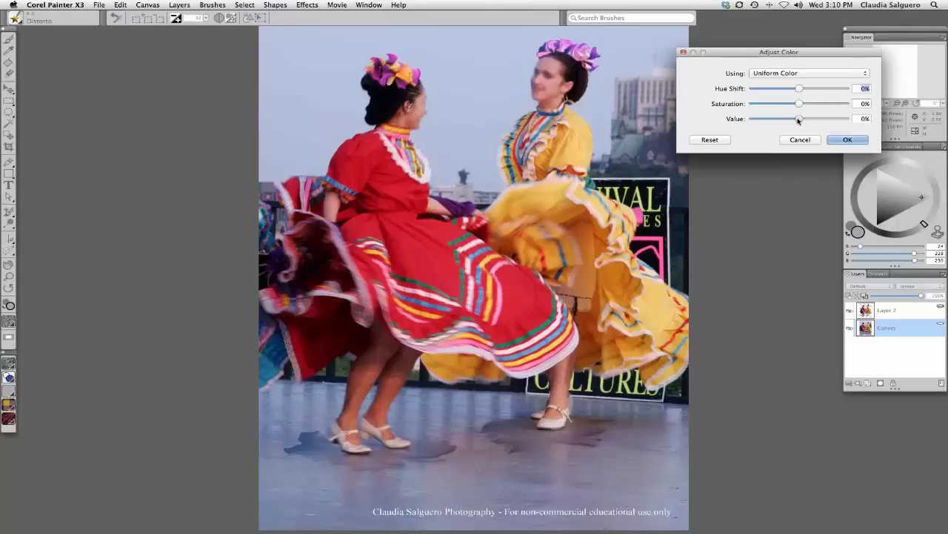
{"action": "left_click_drag", "start_coordinate": [799, 119], "coordinate": [766, 118]}
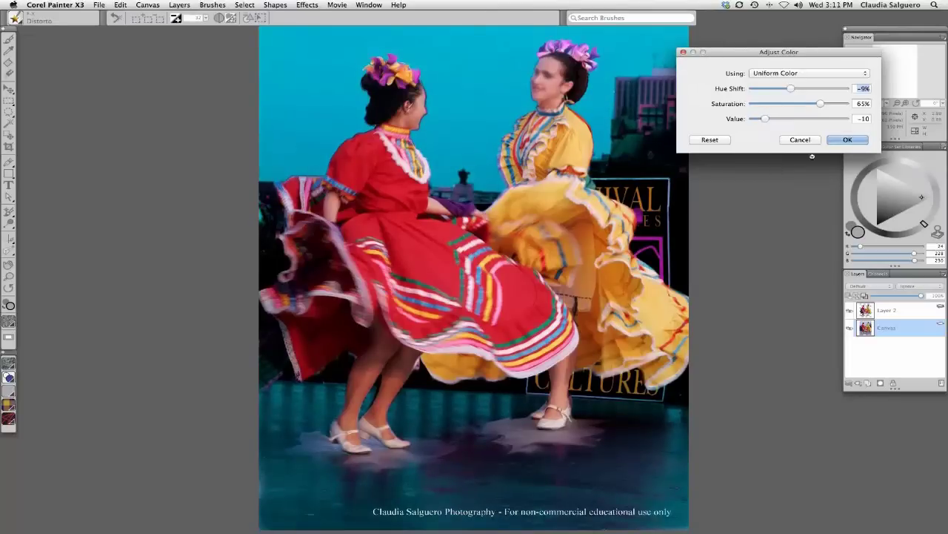
{"action": "left_click", "coordinate": [843, 140]}
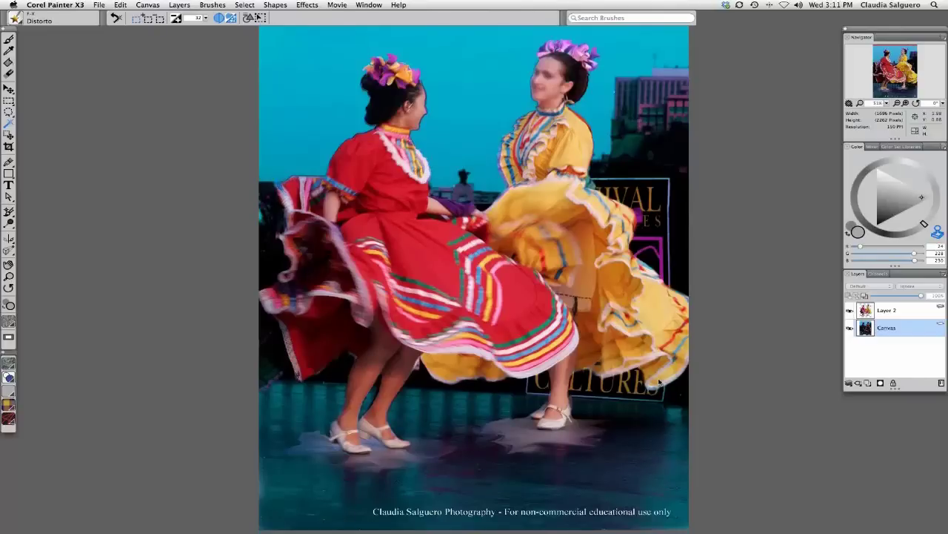
Step: Activate the F-X Distorto brush and set its size to 125.2
{"action": "left_click", "coordinate": [20, 22]}
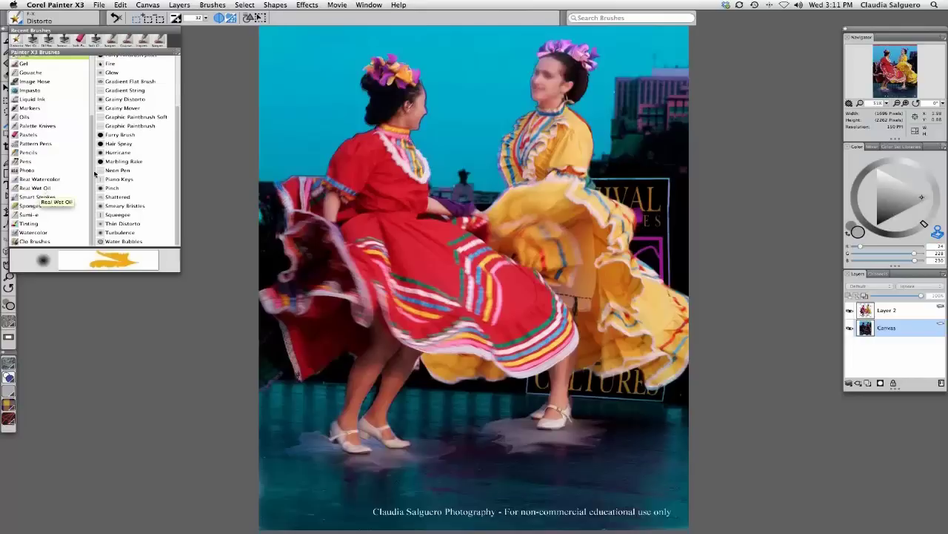
{"action": "scroll", "coordinate": [45, 149], "scroll_direction": "up", "scroll_amount": 5}
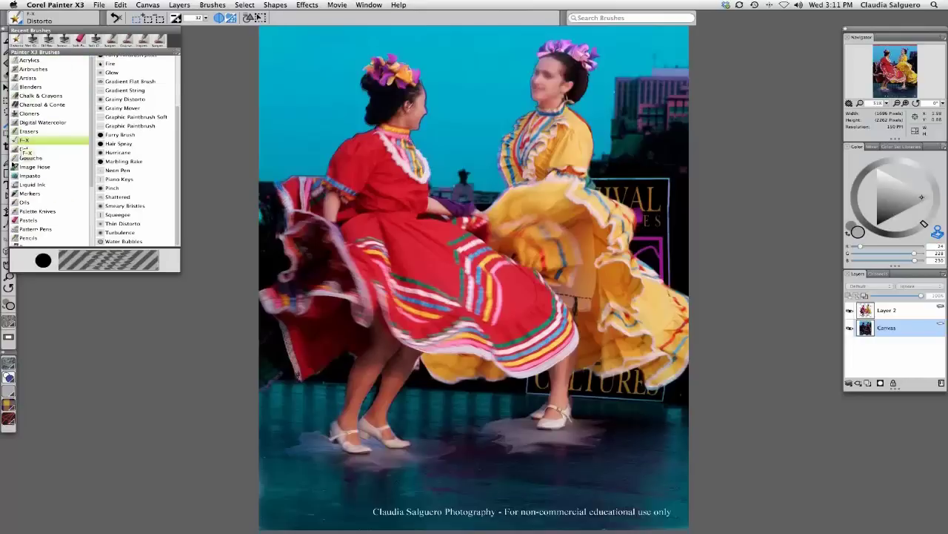
{"action": "scroll", "coordinate": [180, 120], "scroll_direction": "up", "scroll_amount": 1}
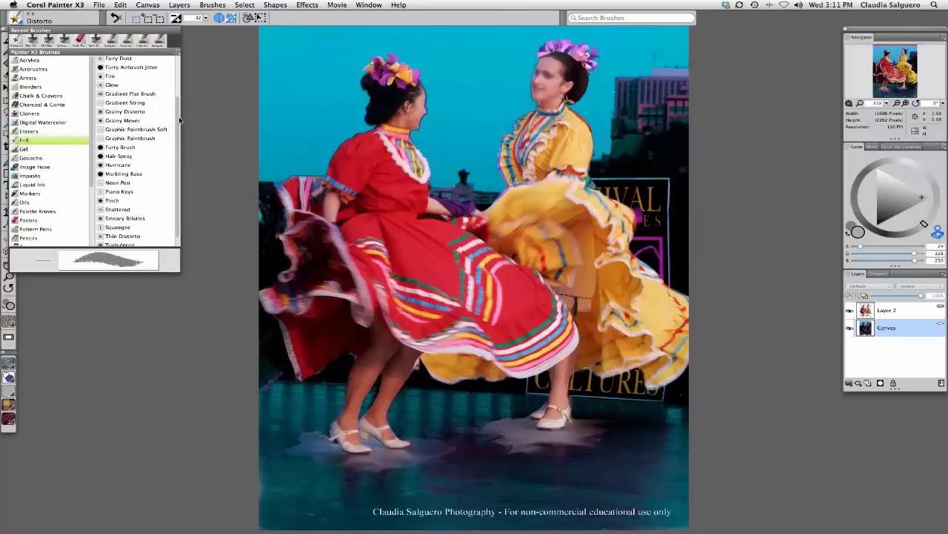
{"action": "scroll", "coordinate": [180, 120], "scroll_direction": "up", "scroll_amount": 3}
{"action": "left_click", "coordinate": [122, 117]}
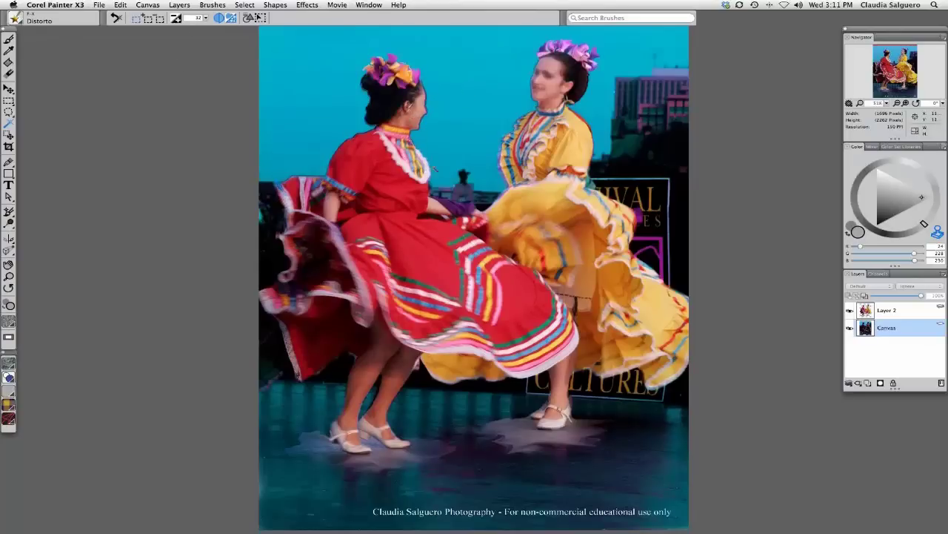
{"action": "left_click", "coordinate": [9, 39]}
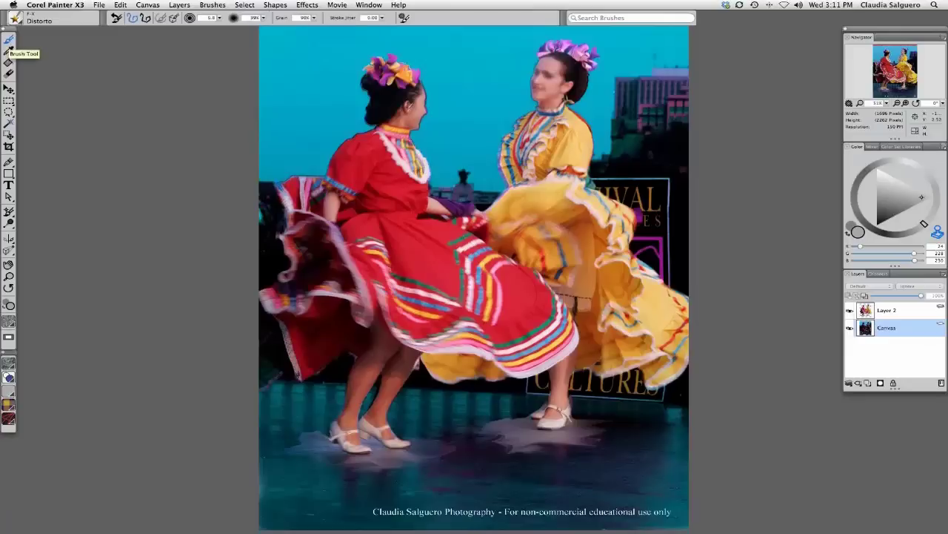
{"action": "mouse_move", "coordinate": [219, 18]}
{"action": "left_mouse_down"}
{"action": "mouse_move", "coordinate": [223, 31]}
{"action": "mouse_move", "coordinate": [239, 32]}
{"action": "left_mouse_up"}
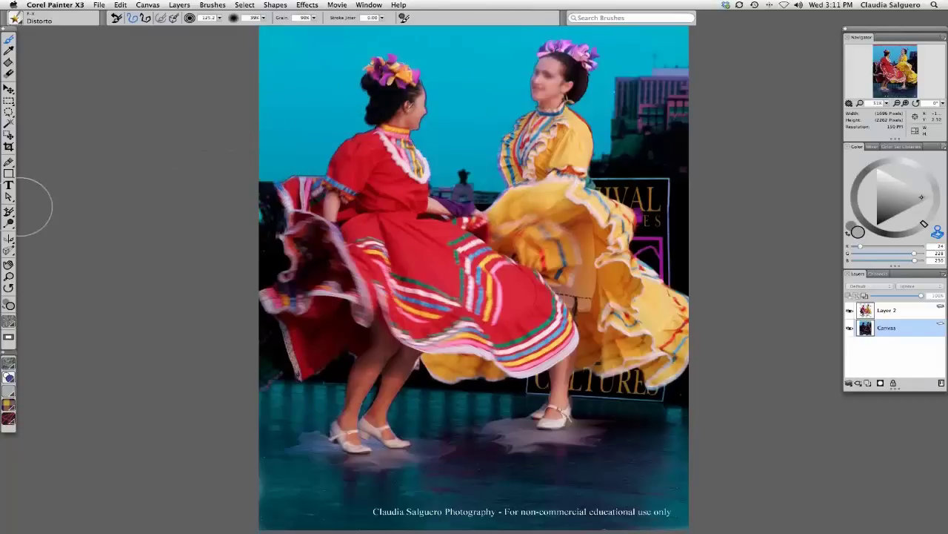
Step: With Layer 2 and the Canvas both selected, distort the sky against the red dancer's head and shoulders and smear away the nearby skyline
{"action": "left_click", "coordinate": [9, 287]}
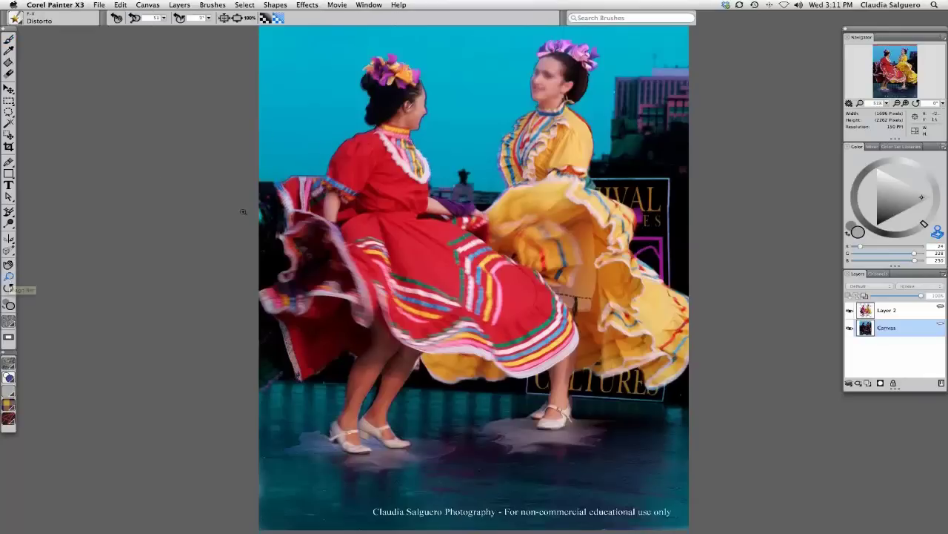
{"action": "mouse_move", "coordinate": [243, 212]}
{"action": "left_mouse_down"}
{"action": "mouse_move", "coordinate": [394, 200]}
{"action": "mouse_move", "coordinate": [549, 33]}
{"action": "left_mouse_up"}
{"action": "left_click", "coordinate": [8, 38]}
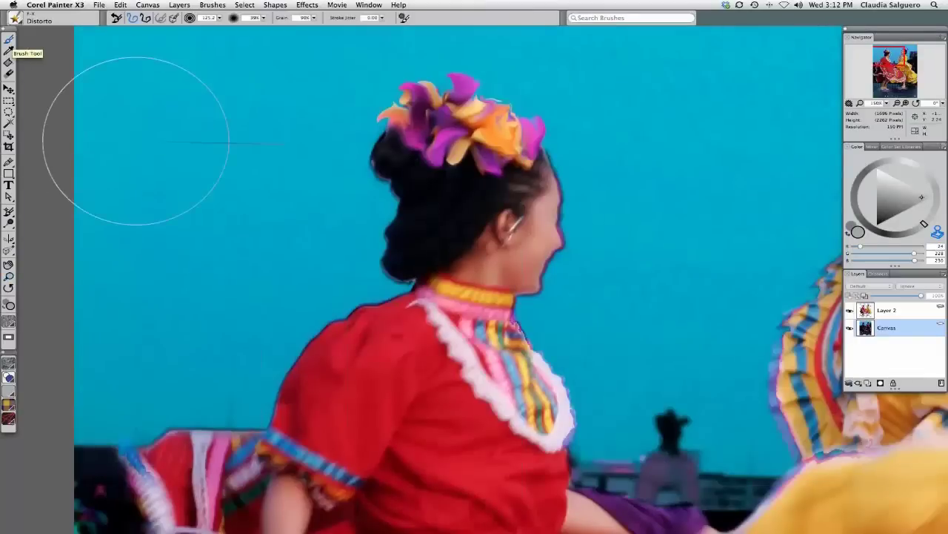
{"action": "left_click", "coordinate": [850, 312]}
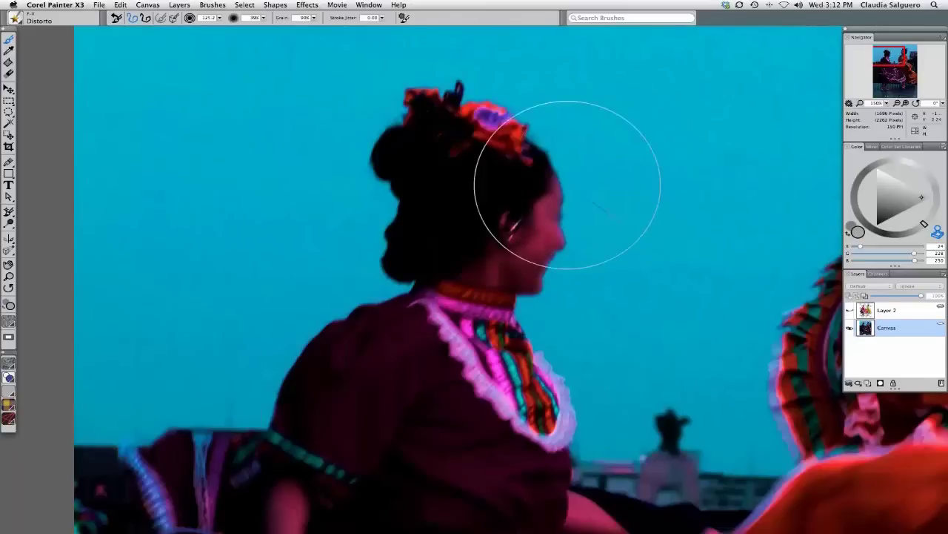
{"action": "left_click", "coordinate": [878, 310], "text": "shift"}
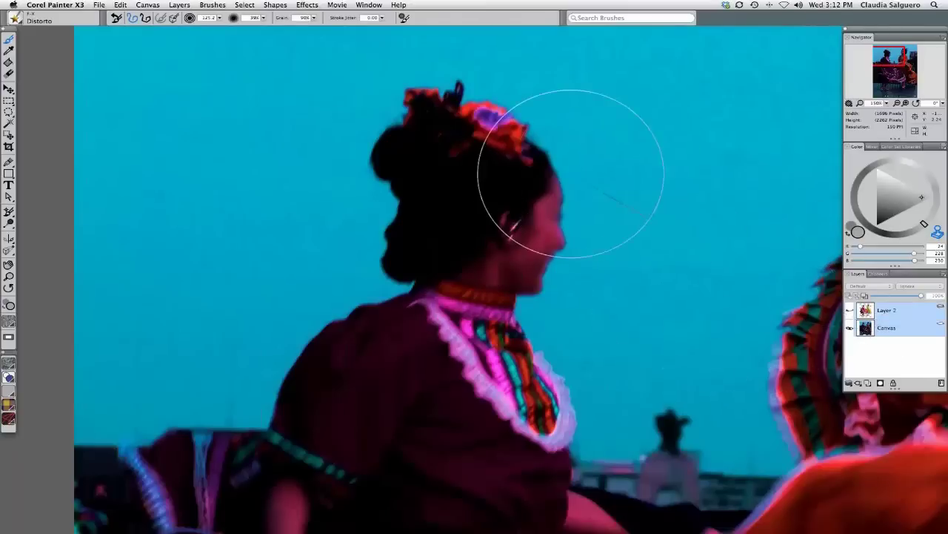
{"action": "mouse_move", "coordinate": [570, 174]}
{"action": "left_mouse_down"}
{"action": "mouse_move", "coordinate": [541, 188]}
{"action": "mouse_move", "coordinate": [564, 200]}
{"action": "mouse_move", "coordinate": [587, 257]}
{"action": "mouse_move", "coordinate": [361, 111]}
{"action": "mouse_move", "coordinate": [418, 139]}
{"action": "mouse_move", "coordinate": [354, 182]}
{"action": "mouse_move", "coordinate": [324, 218]}
{"action": "mouse_move", "coordinate": [352, 271]}
{"action": "mouse_move", "coordinate": [298, 306]}
{"action": "mouse_move", "coordinate": [384, 323]}
{"action": "mouse_move", "coordinate": [268, 349]}
{"action": "mouse_move", "coordinate": [267, 404]}
{"action": "mouse_move", "coordinate": [423, 377]}
{"action": "left_mouse_up"}
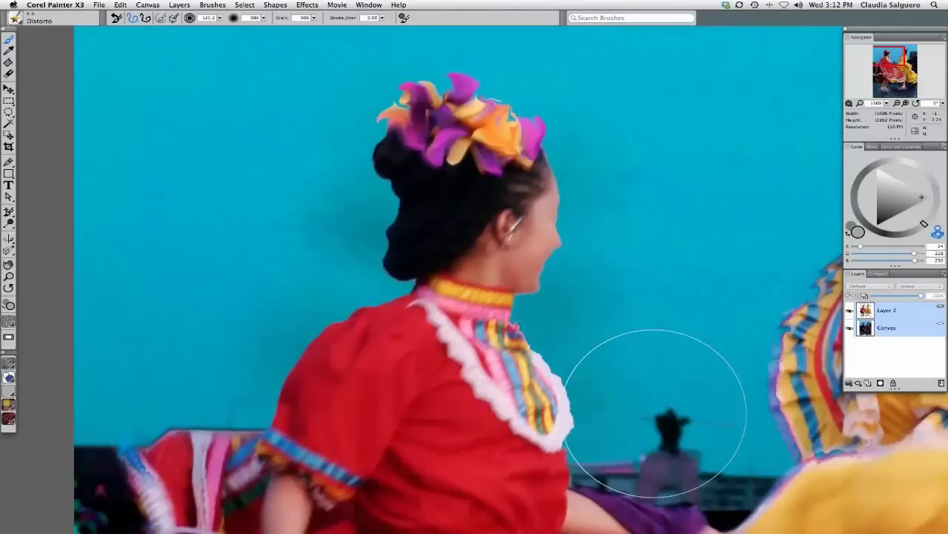
{"action": "mouse_move", "coordinate": [656, 413]}
{"action": "left_mouse_down"}
{"action": "mouse_move", "coordinate": [656, 500]}
{"action": "mouse_move", "coordinate": [678, 443]}
{"action": "mouse_move", "coordinate": [722, 481]}
{"action": "mouse_move", "coordinate": [768, 477]}
{"action": "mouse_move", "coordinate": [728, 483]}
{"action": "mouse_move", "coordinate": [678, 468]}
{"action": "mouse_move", "coordinate": [690, 407]}
{"action": "left_mouse_up"}
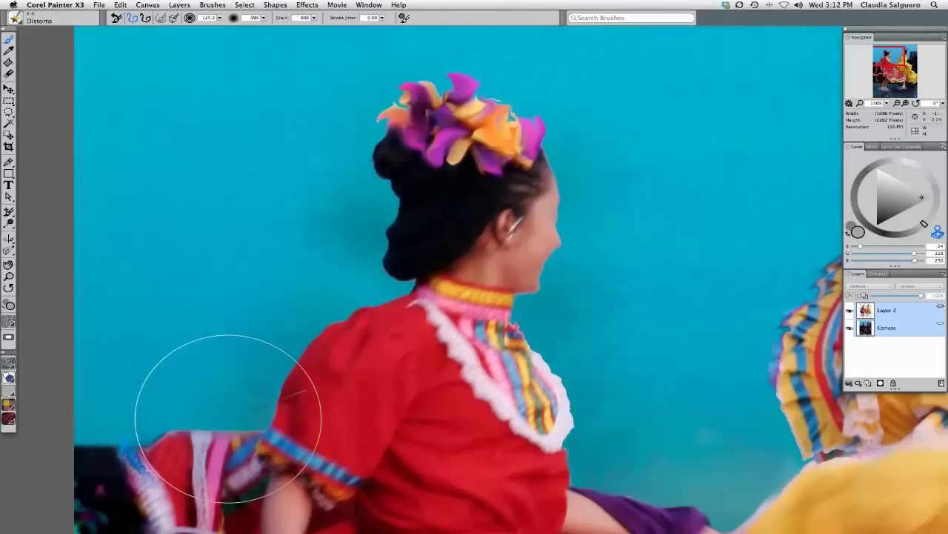
{"action": "mouse_move", "coordinate": [229, 413]}
{"action": "left_mouse_down"}
{"action": "mouse_move", "coordinate": [124, 428]}
{"action": "mouse_move", "coordinate": [127, 455]}
{"action": "left_mouse_up"}
{"action": "key", "text": "super+minus"}
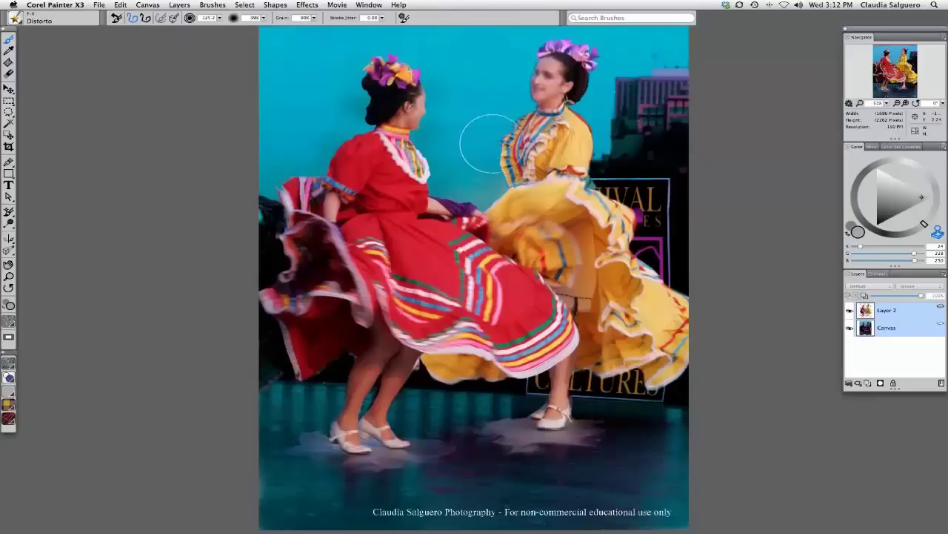
Step: Try Distorto strokes in the blue sky between the two dancers and behind the red dancer
{"action": "mouse_move", "coordinate": [497, 111]}
{"action": "left_mouse_down"}
{"action": "mouse_move", "coordinate": [527, 95]}
{"action": "mouse_move", "coordinate": [522, 57]}
{"action": "mouse_move", "coordinate": [538, 66]}
{"action": "mouse_move", "coordinate": [547, 54]}
{"action": "mouse_move", "coordinate": [580, 50]}
{"action": "left_mouse_up"}
{"action": "key", "text": "super+z"}
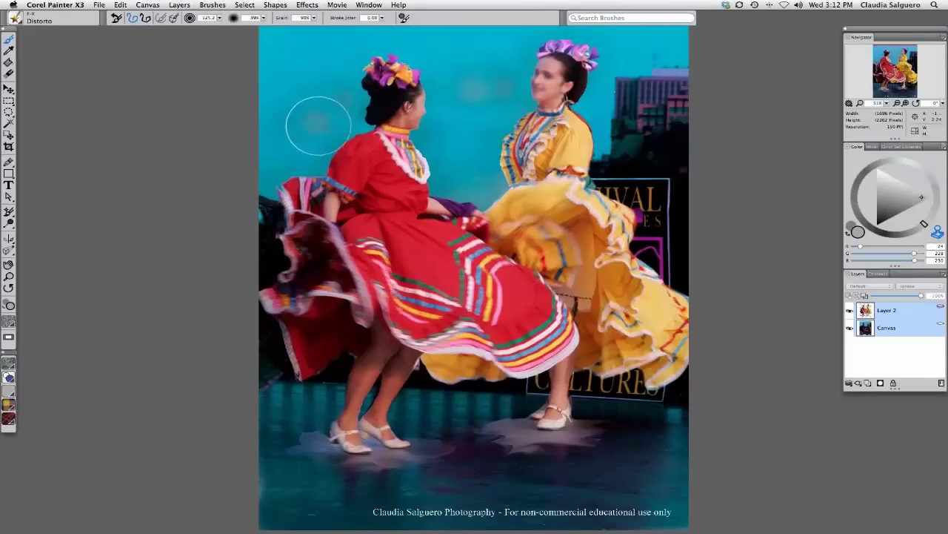
{"action": "mouse_move", "coordinate": [306, 60]}
{"action": "left_mouse_down"}
{"action": "mouse_move", "coordinate": [331, 60]}
{"action": "mouse_move", "coordinate": [318, 88]}
{"action": "left_mouse_up"}
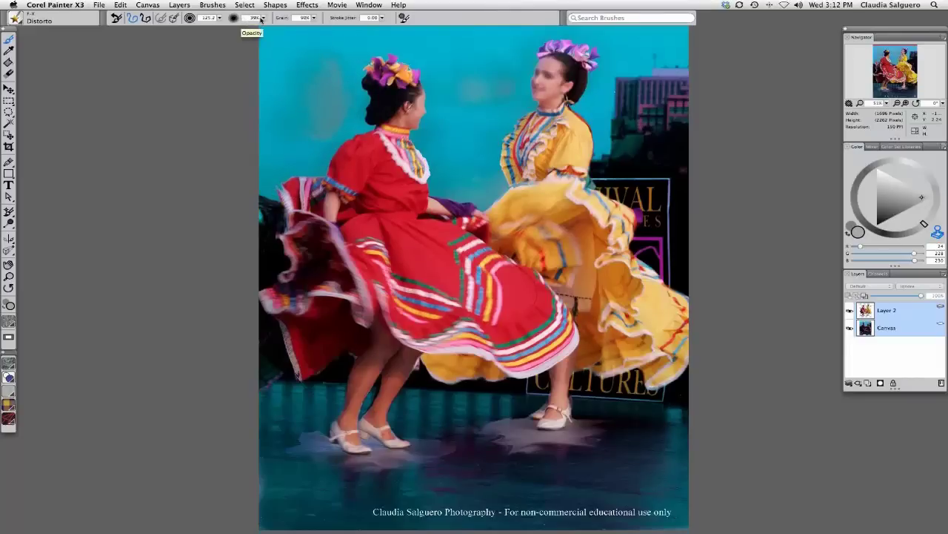
Step: Lower the Distorto brush's opacity to nearly zero and undo its strokes around the dancers
{"action": "left_click_drag", "start_coordinate": [263, 18], "coordinate": [216, 36]}
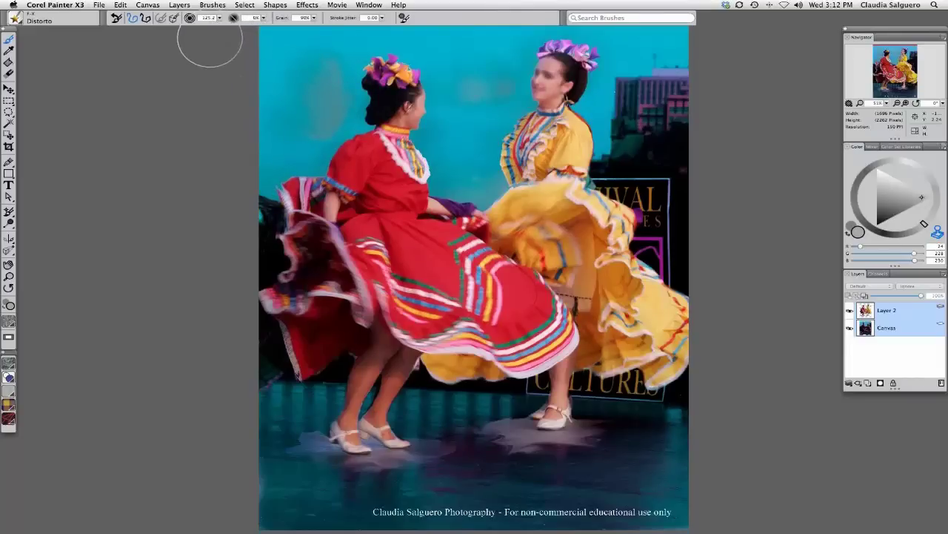
{"action": "key", "text": "super+z"}
{"action": "key", "text": "super+z"}
{"action": "key", "text": "super+z"}
{"action": "key", "text": "super+z"}
{"action": "key", "text": "super+z"}
{"action": "key", "text": "super+z"}
{"action": "key", "text": "super+z"}
{"action": "key", "text": "super+z"}
{"action": "key", "text": "super+z"}
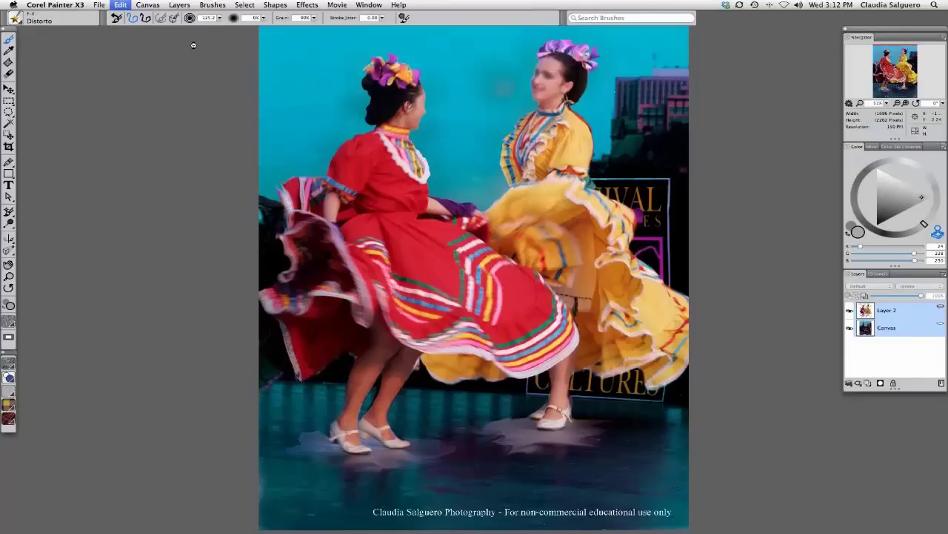
{"action": "key", "text": "super+z"}
{"action": "key", "text": "super+z"}
{"action": "key", "text": "super+z"}
{"action": "key", "text": "super+z"}
{"action": "key", "text": "super+z"}
{"action": "key", "text": "super+z"}
{"action": "key", "text": "super+z"}
{"action": "key", "text": "super+z"}
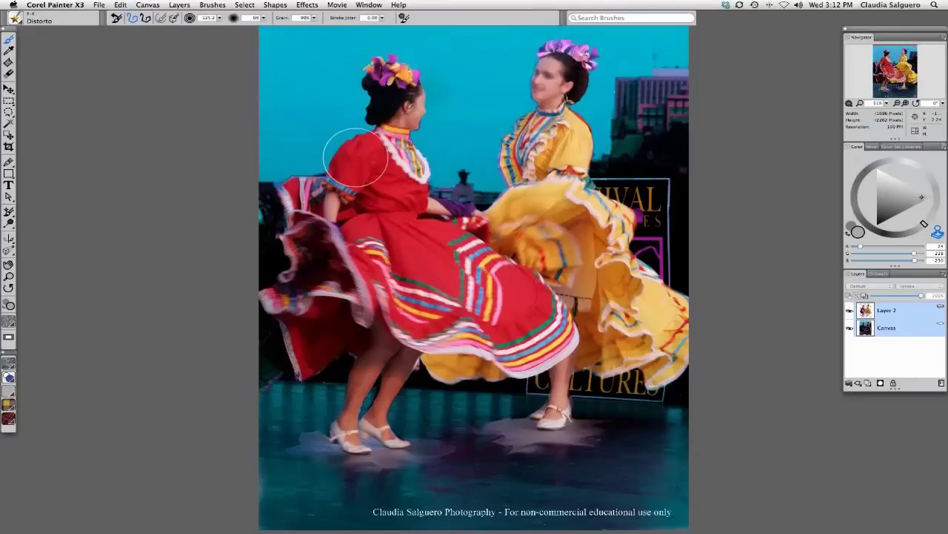
Step: Smear away the skyline between the dancers with the low-opacity Distorto brush, and lower its Grain to 18%
{"action": "mouse_move", "coordinate": [409, 158]}
{"action": "left_mouse_down"}
{"action": "mouse_move", "coordinate": [458, 173]}
{"action": "mouse_move", "coordinate": [465, 195]}
{"action": "mouse_move", "coordinate": [498, 157]}
{"action": "left_mouse_up"}
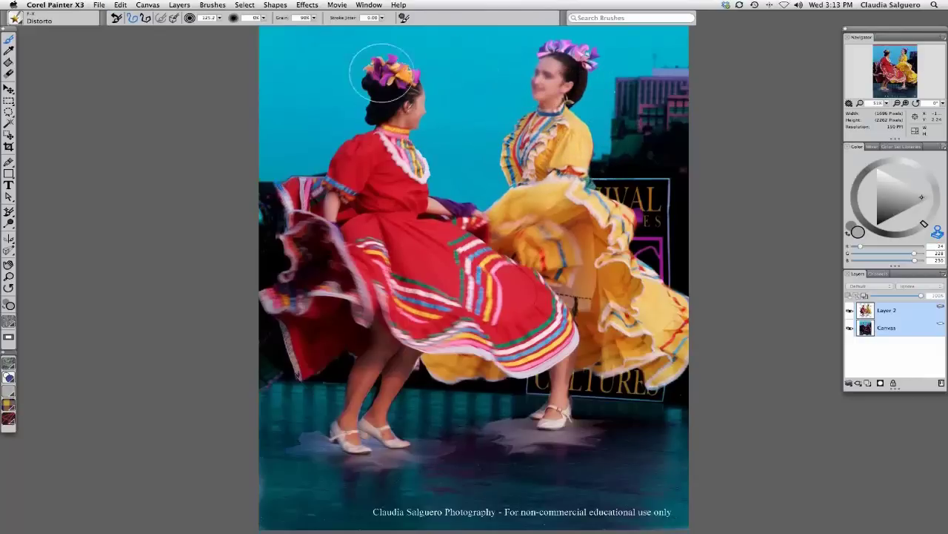
{"action": "left_click_drag", "start_coordinate": [314, 18], "coordinate": [253, 39]}
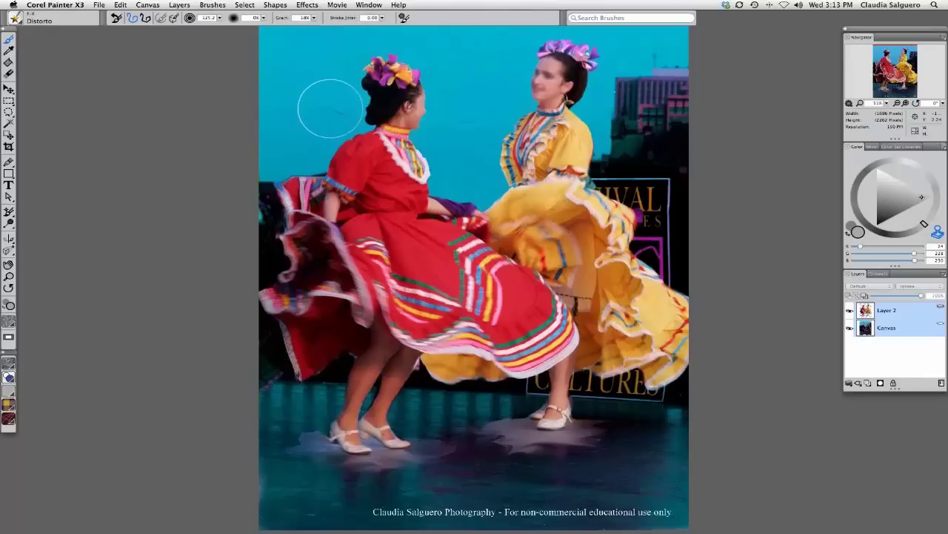
Step: Try the Distorto brush with a much higher Grain, return the Grain to 18%, and undo the test strokes
{"action": "mouse_move", "coordinate": [317, 20]}
{"action": "left_mouse_down"}
{"action": "mouse_move", "coordinate": [320, 31]}
{"action": "mouse_move", "coordinate": [389, 40]}
{"action": "left_mouse_up"}
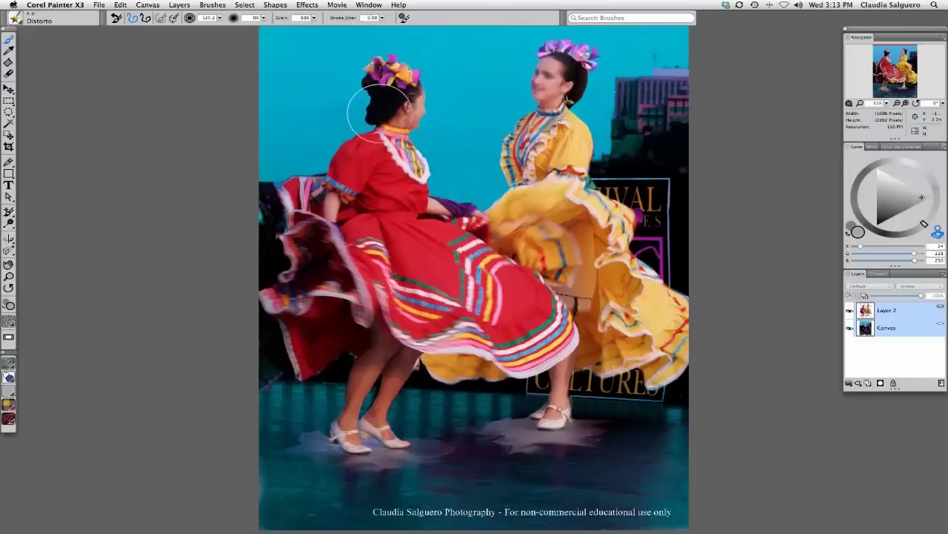
{"action": "key", "text": "super+z"}
{"action": "key", "text": "super+z"}
{"action": "key", "text": "super+z"}
{"action": "key", "text": "super+z"}
{"action": "key", "text": "super+z"}
{"action": "left_click_drag", "start_coordinate": [314, 17], "coordinate": [285, 23]}
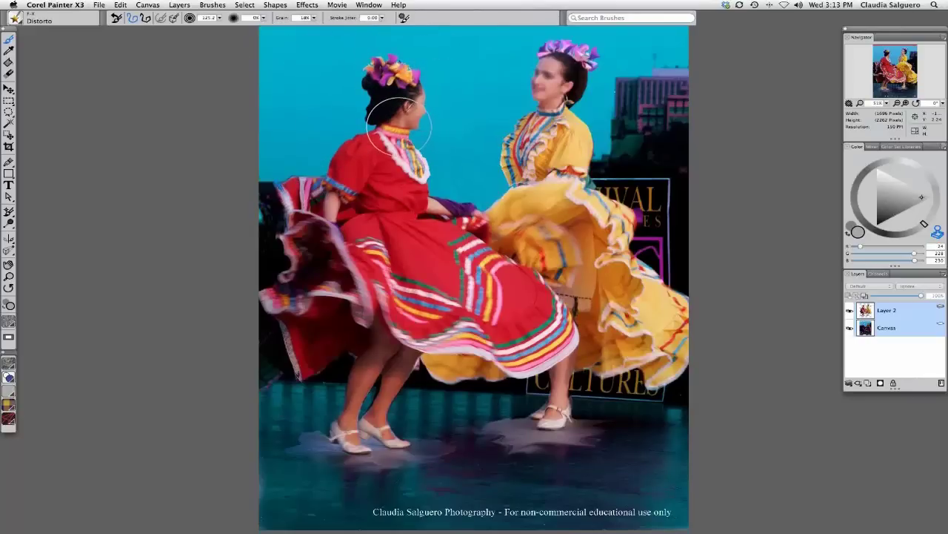
{"action": "key", "text": "super+z"}
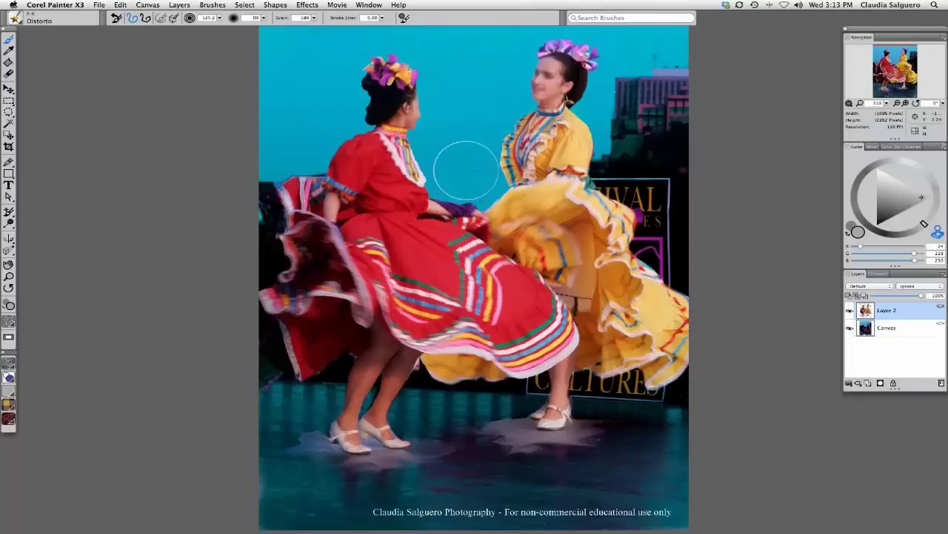
{"action": "key", "text": "super+z"}
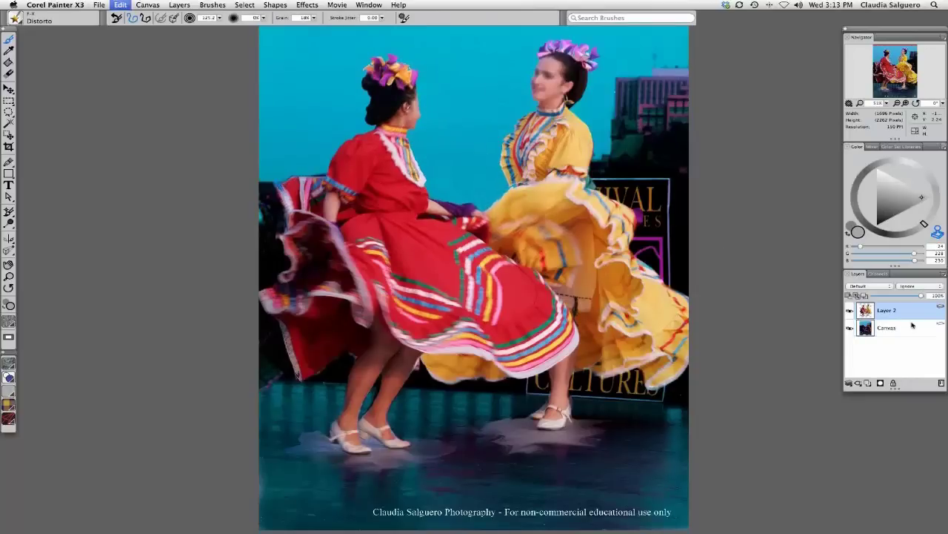
Step: Distort the buildings, sign and yellow dancer's head on the Canvas alone with Layer 2 hidden, and show Layer 2 again
{"action": "left_click", "coordinate": [891, 327]}
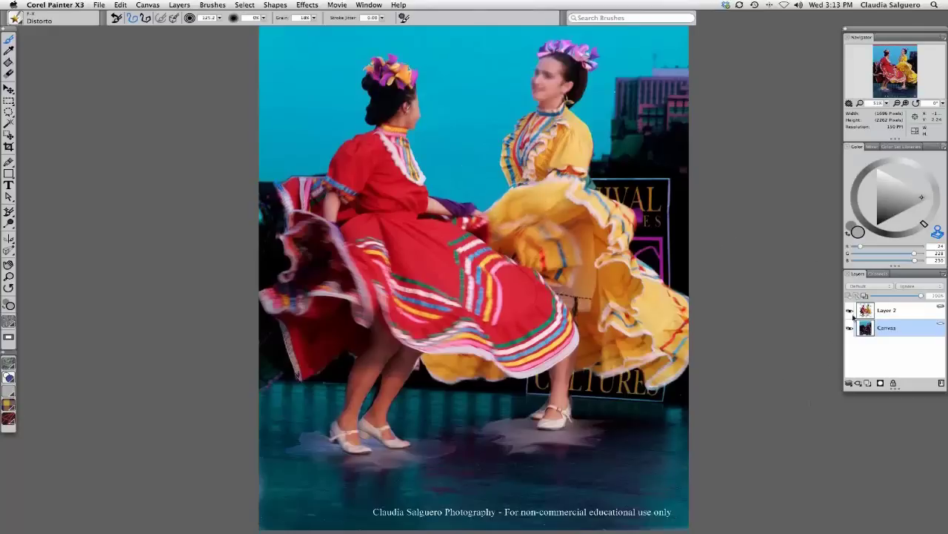
{"action": "left_click", "coordinate": [851, 313]}
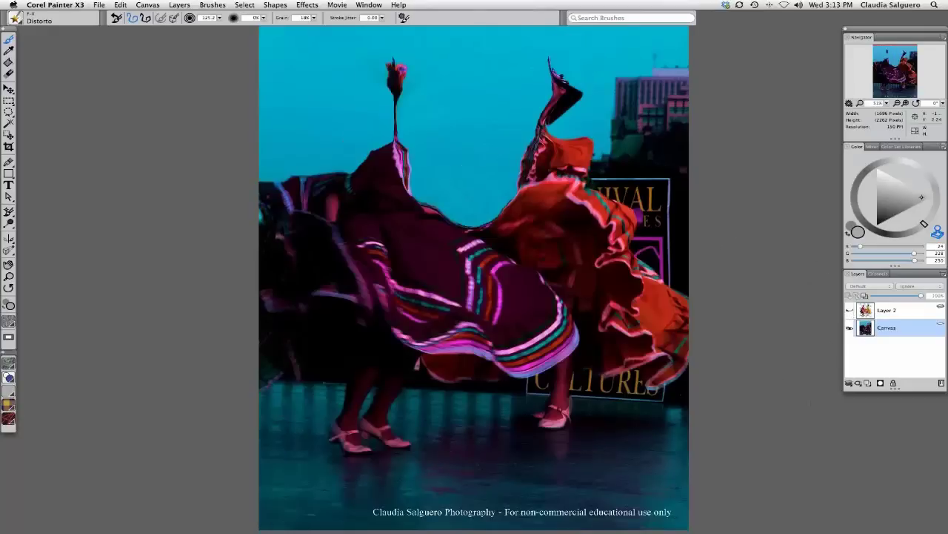
{"action": "mouse_move", "coordinate": [603, 116]}
{"action": "left_mouse_down"}
{"action": "mouse_move", "coordinate": [583, 116]}
{"action": "mouse_move", "coordinate": [574, 89]}
{"action": "mouse_move", "coordinate": [564, 115]}
{"action": "mouse_move", "coordinate": [609, 60]}
{"action": "mouse_move", "coordinate": [674, 76]}
{"action": "mouse_move", "coordinate": [635, 123]}
{"action": "mouse_move", "coordinate": [618, 181]}
{"action": "mouse_move", "coordinate": [626, 215]}
{"action": "mouse_move", "coordinate": [579, 279]}
{"action": "left_mouse_up"}
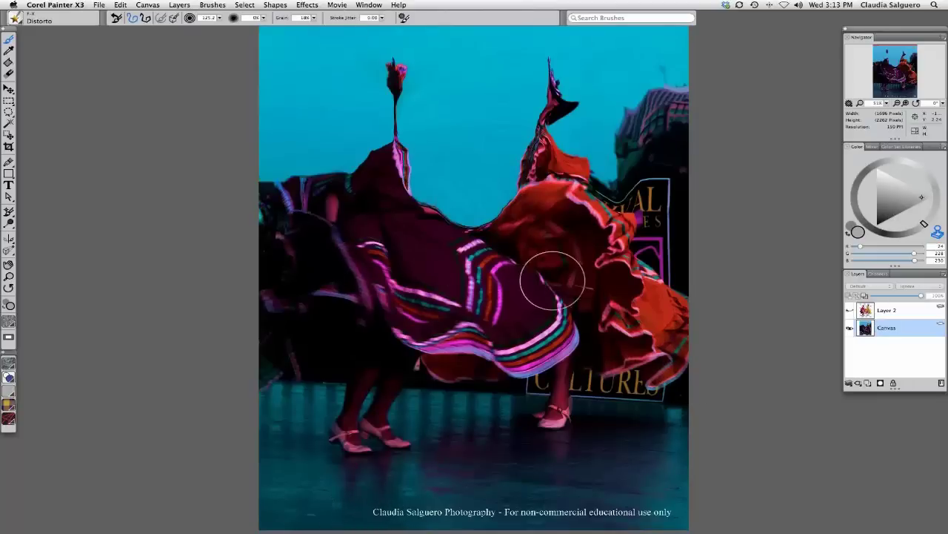
{"action": "left_click", "coordinate": [850, 310]}
{"action": "left_click", "coordinate": [850, 311]}
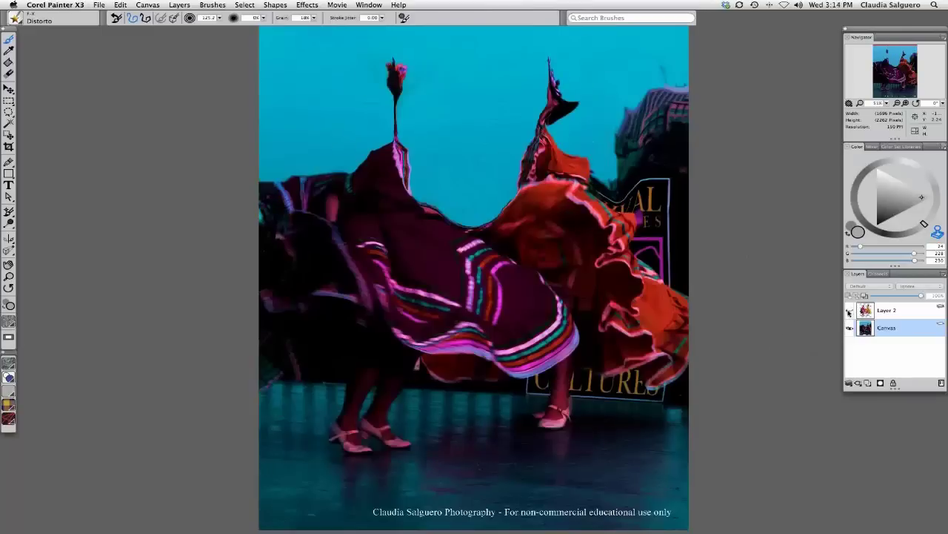
{"action": "left_click", "coordinate": [850, 310]}
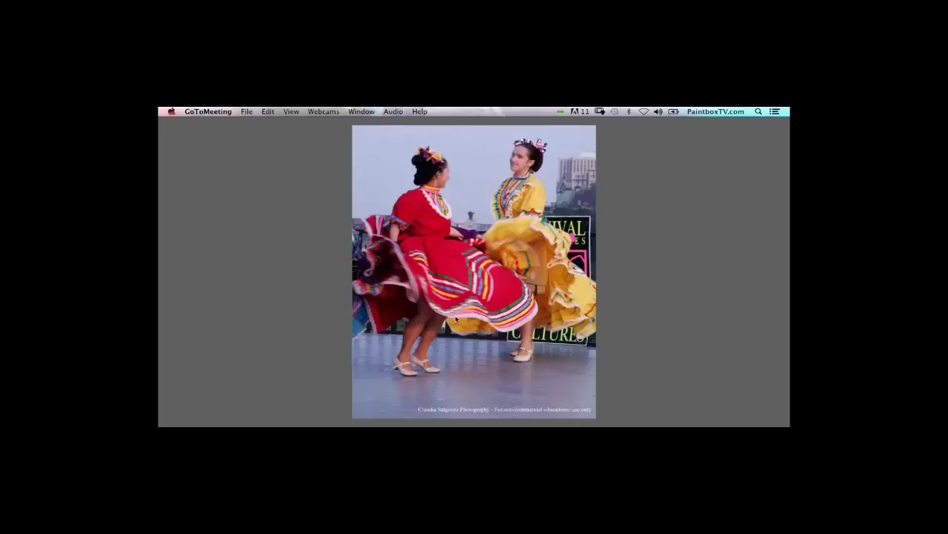
Step: Switch from GoToMeeting to Corel Painter X3, place the MexDnc-02 dancers image beside the MexDnc-06 parchment texture, and bring the texture forward
{"action": "key", "text": "super+Tab"}
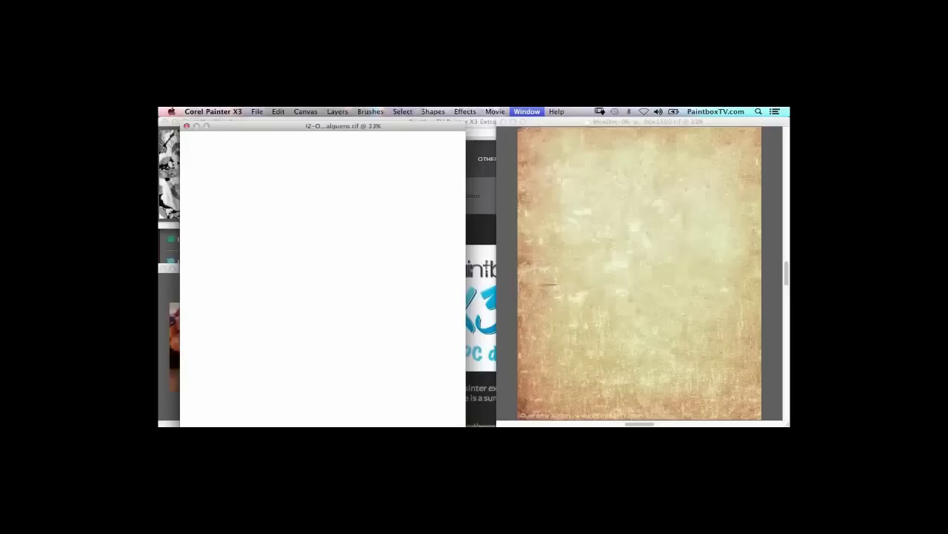
{"action": "left_click_drag", "start_coordinate": [413, 126], "coordinate": [548, 162]}
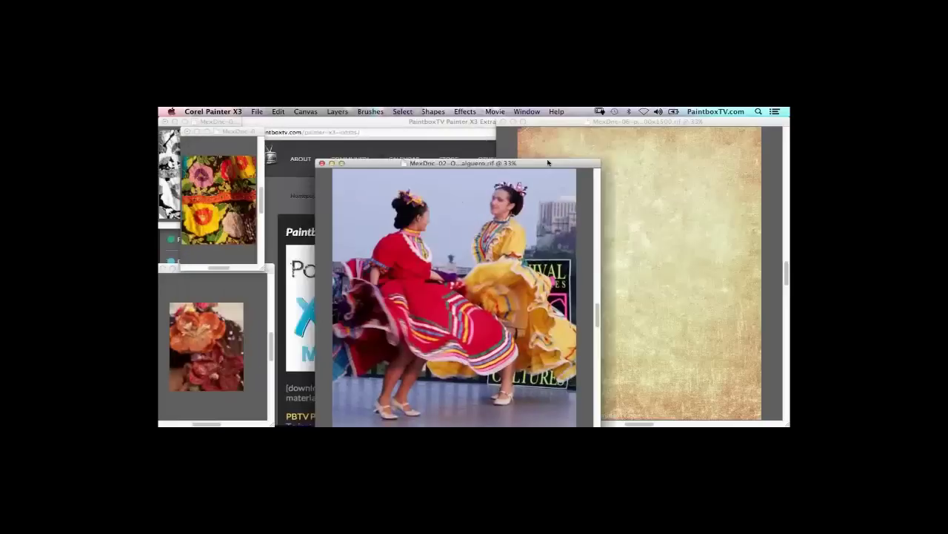
{"action": "double_click", "coordinate": [548, 163]}
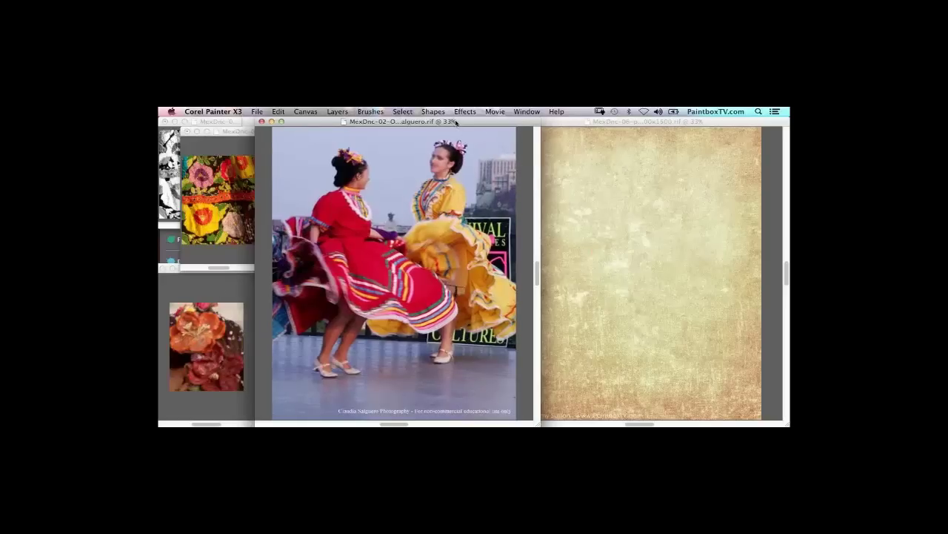
{"action": "left_click_drag", "start_coordinate": [456, 123], "coordinate": [452, 123]}
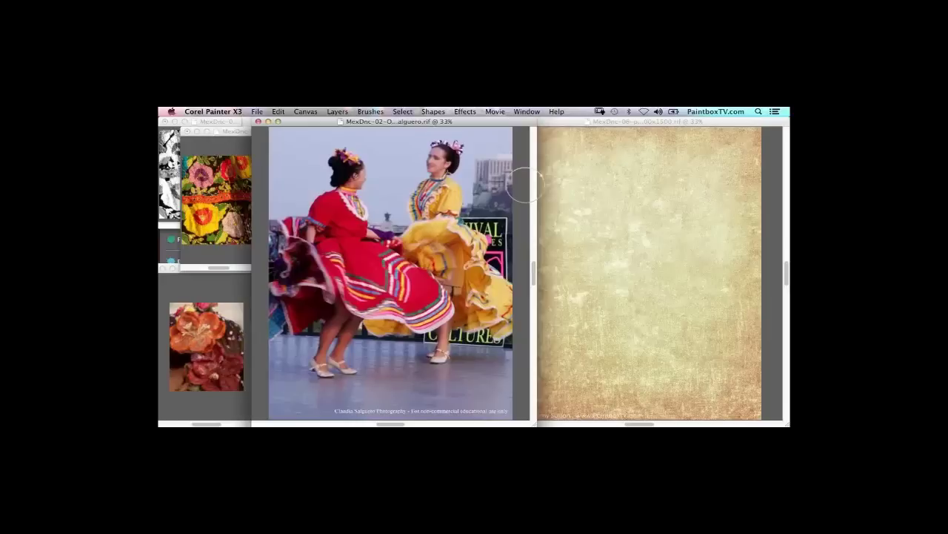
{"action": "left_click", "coordinate": [631, 125]}
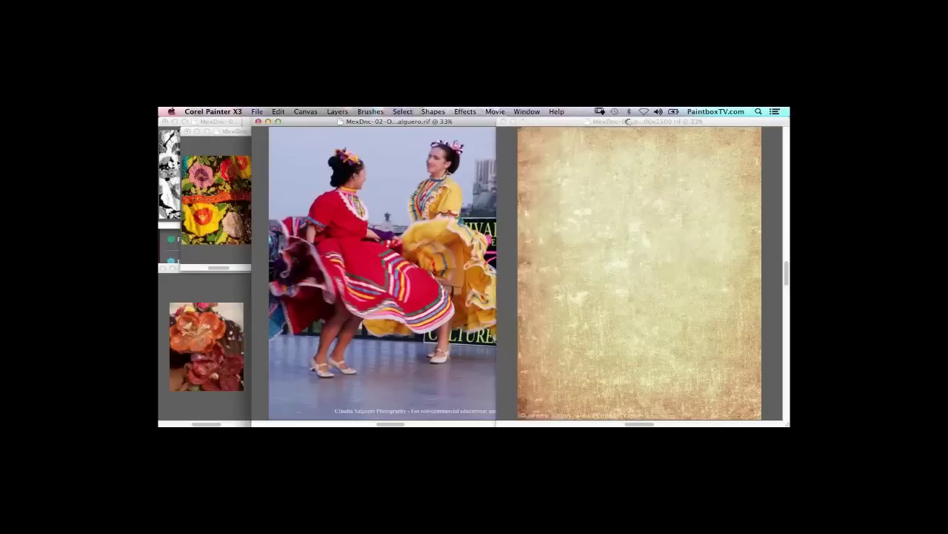
{"action": "left_click", "coordinate": [257, 112]}
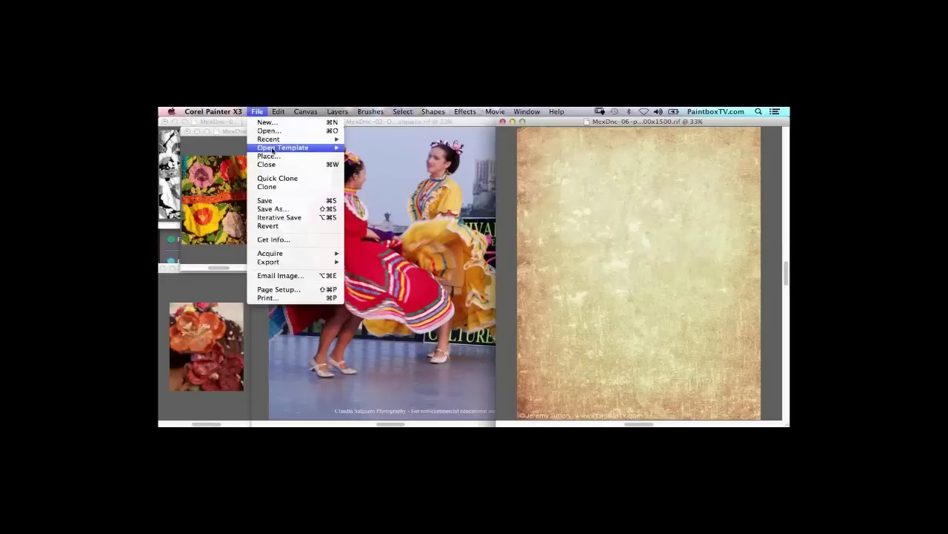
{"action": "mouse_move", "coordinate": [273, 150]}
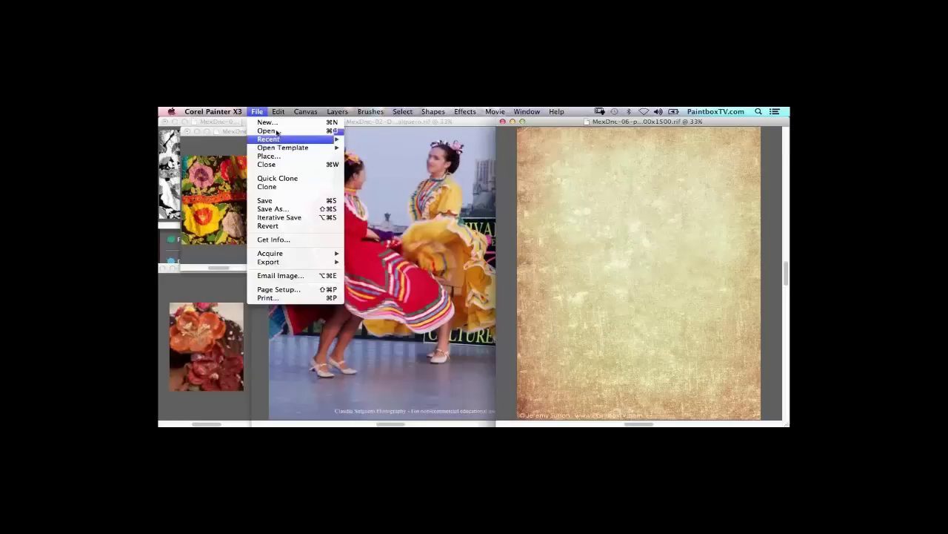
{"action": "left_click", "coordinate": [259, 112]}
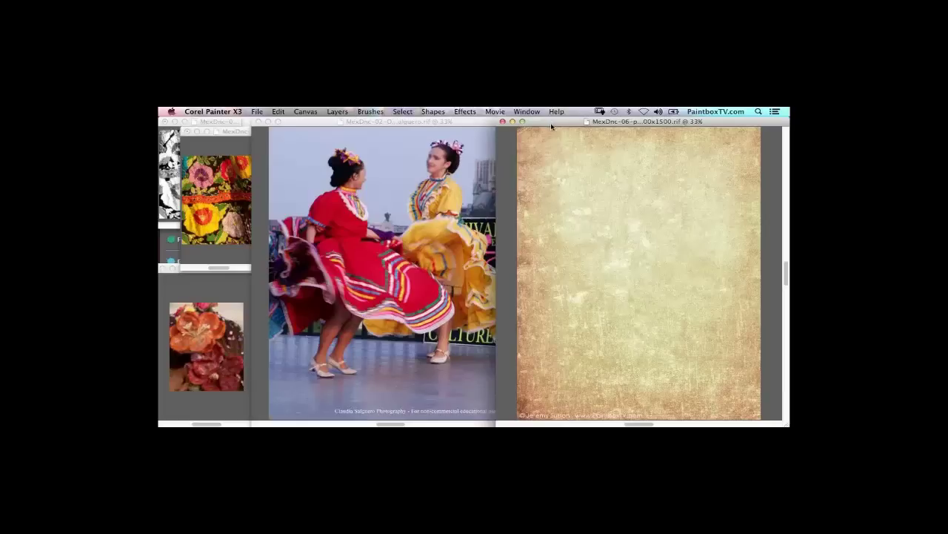
Step: Check the parchment texture's width and height in pixels with Resize, and close it without resizing
{"action": "left_click", "coordinate": [306, 111]}
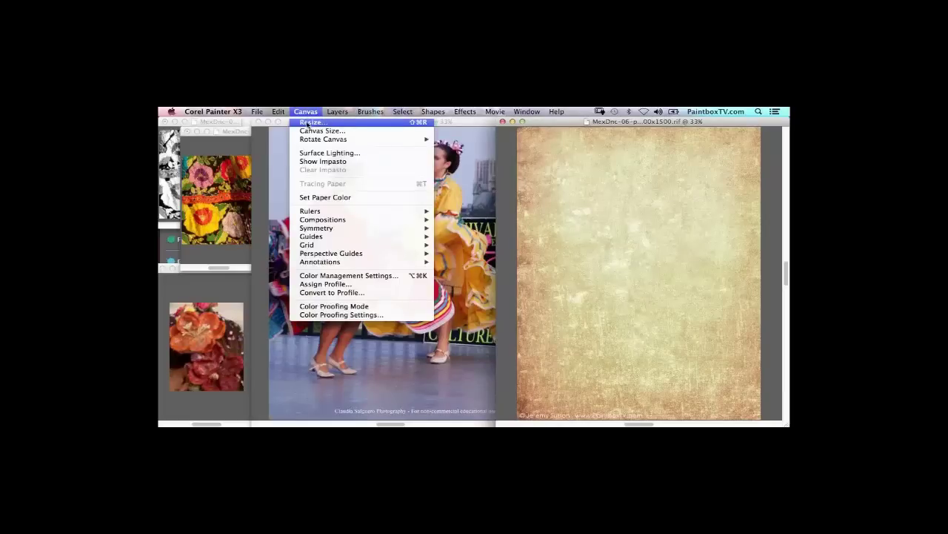
{"action": "left_click", "coordinate": [309, 123]}
{"action": "left_click", "coordinate": [508, 275]}
{"action": "left_click", "coordinate": [507, 272]}
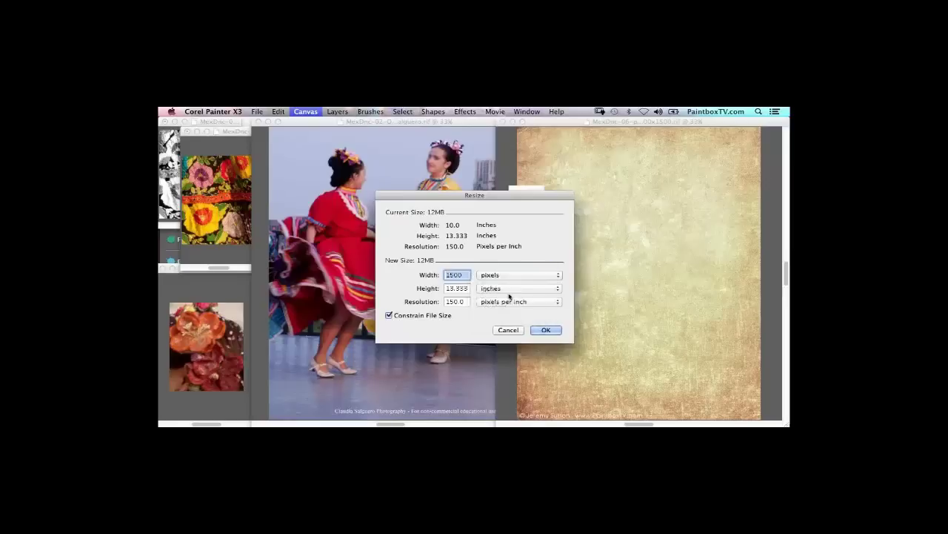
{"action": "left_click", "coordinate": [509, 289]}
{"action": "left_click", "coordinate": [485, 281]}
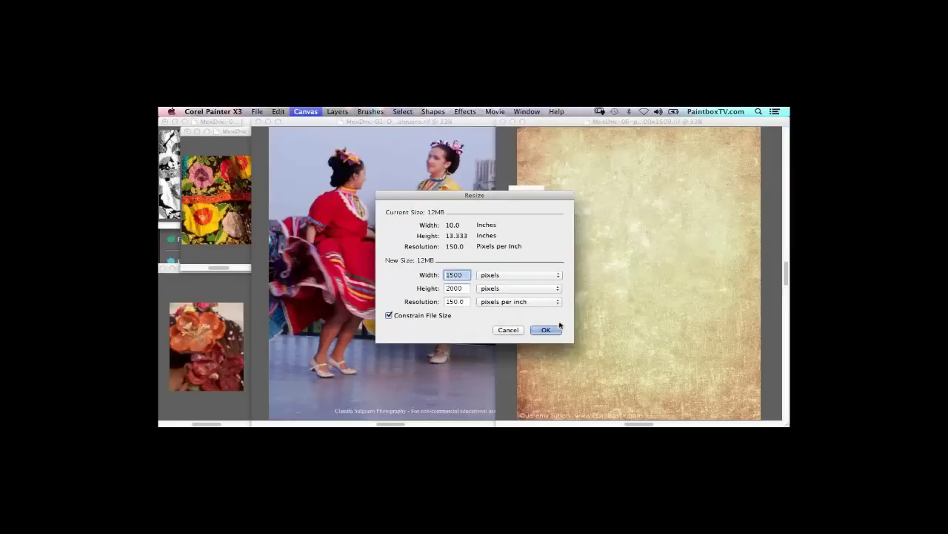
{"action": "left_click", "coordinate": [510, 330]}
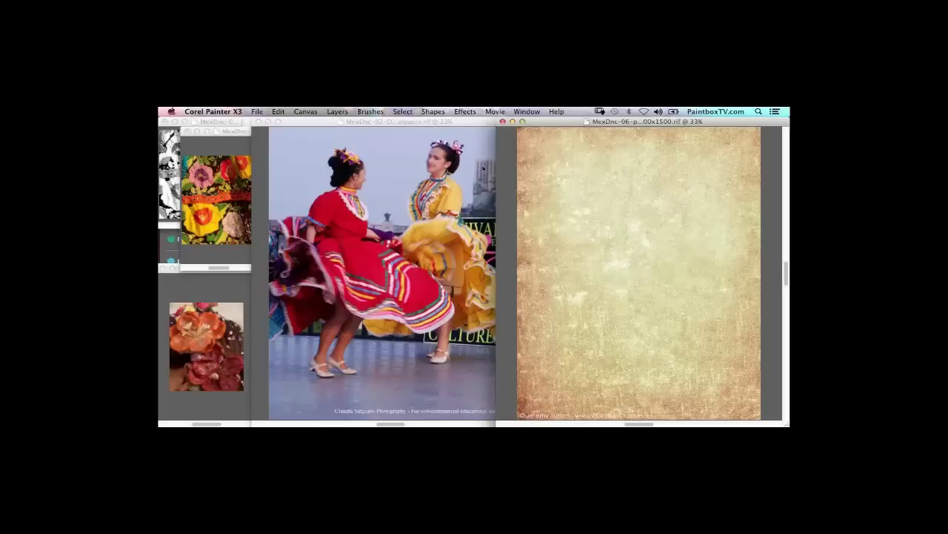
Step: Open the Parchment Concrete.rif template and close the new untitled document again
{"action": "left_click", "coordinate": [257, 112]}
{"action": "mouse_move", "coordinate": [261, 148]}
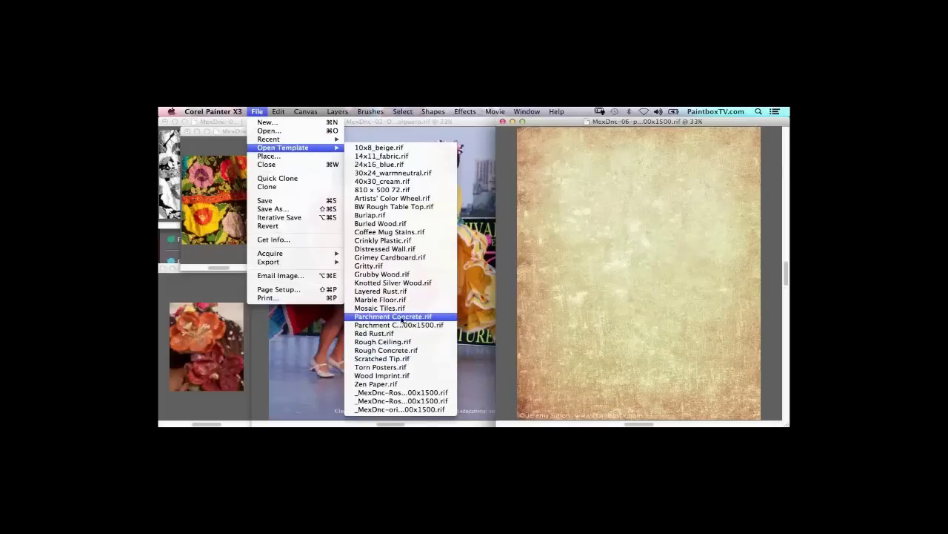
{"action": "left_click", "coordinate": [402, 317]}
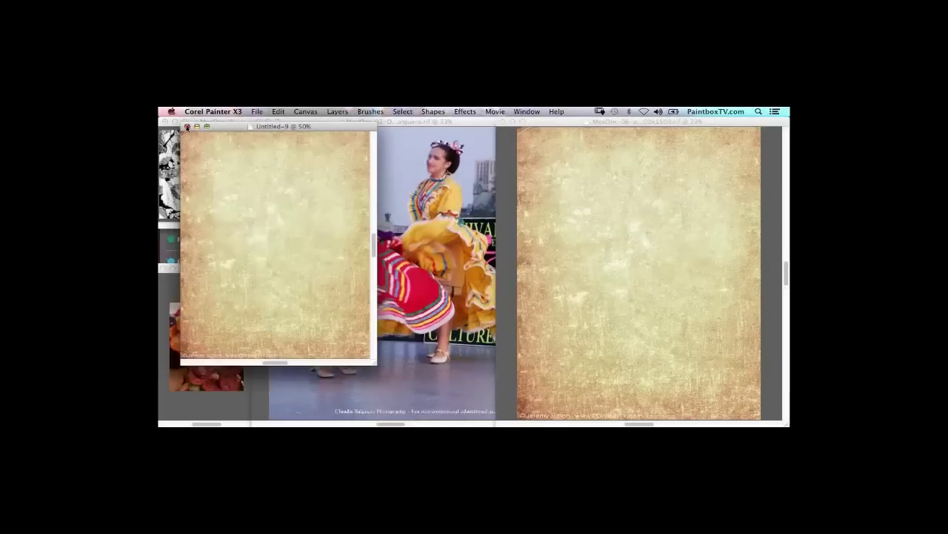
{"action": "key", "text": "super+w"}
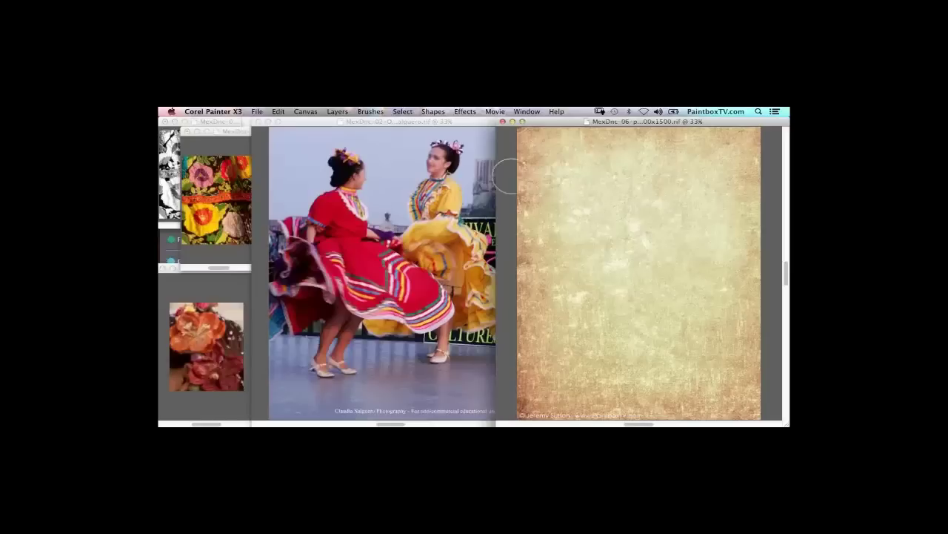
Step: Bring the MexDnc-02 dancers image forward and show the palettes in the Painting from Photos arrangement
{"action": "left_click", "coordinate": [414, 124]}
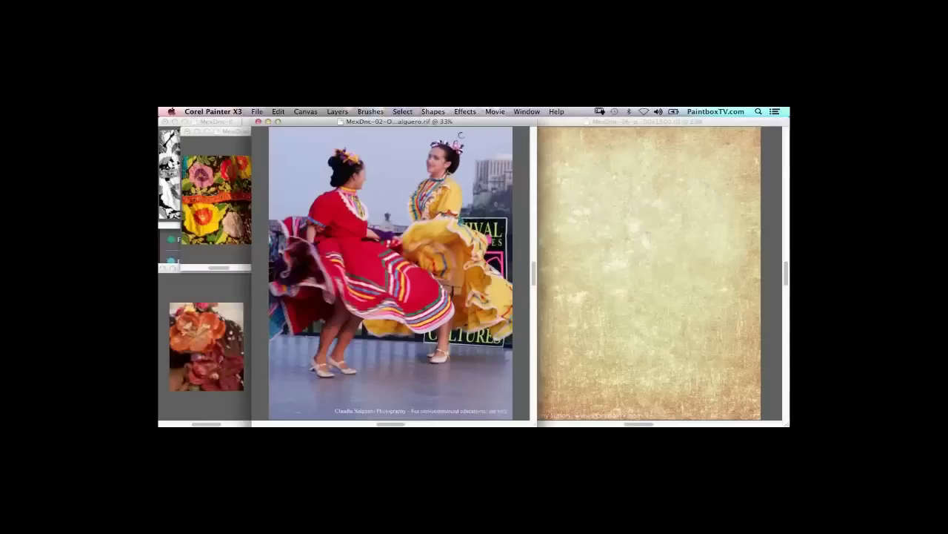
{"action": "left_click_drag", "start_coordinate": [413, 124], "coordinate": [412, 125]}
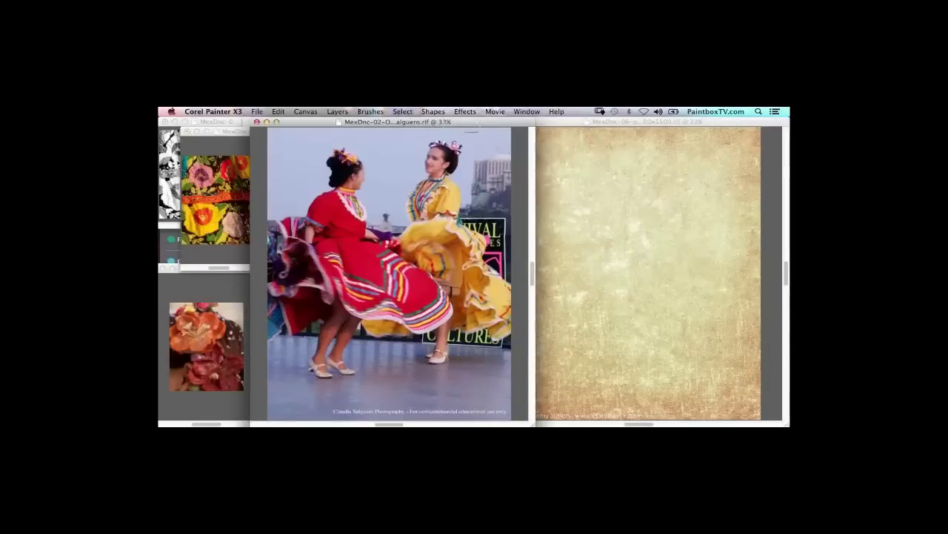
{"action": "left_click", "coordinate": [527, 111]}
{"action": "mouse_move", "coordinate": [534, 163]}
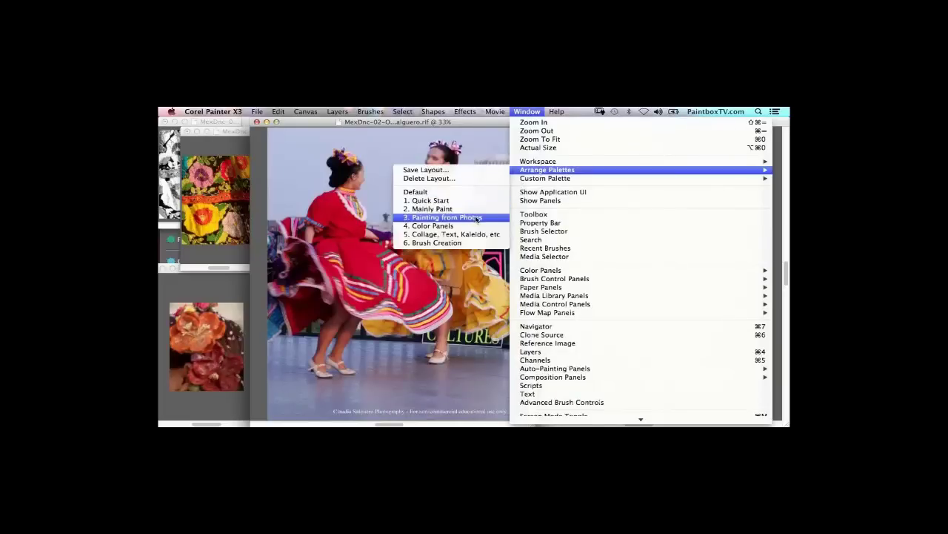
{"action": "left_click", "coordinate": [524, 110]}
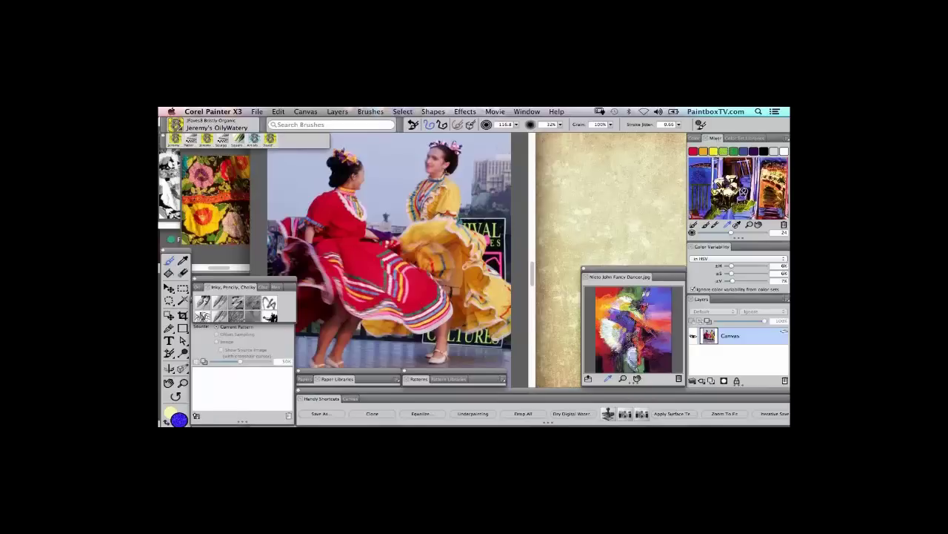
Step: Look over the Mixer's options for opening and restoring mixer pads, and sample a dark maroon from the pad image
{"action": "left_click", "coordinate": [787, 139]}
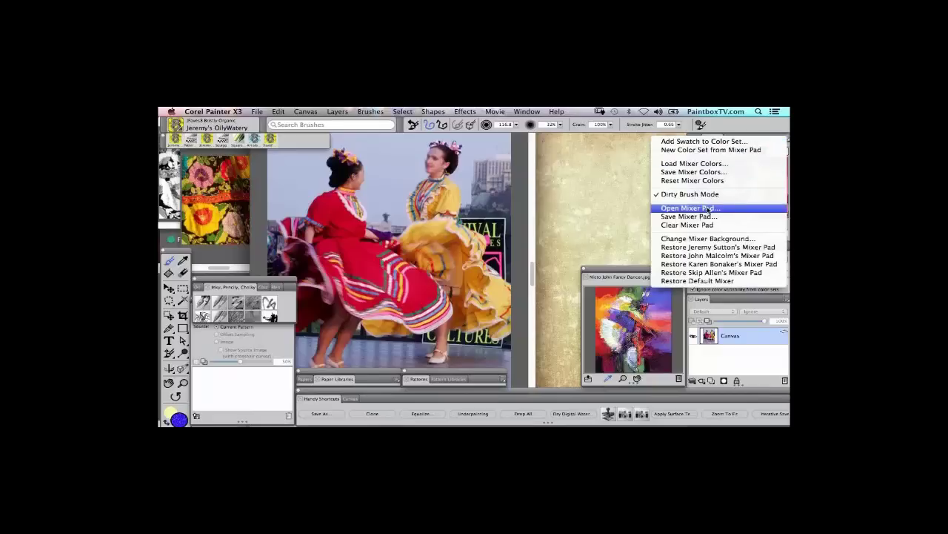
{"action": "left_click", "coordinate": [610, 205]}
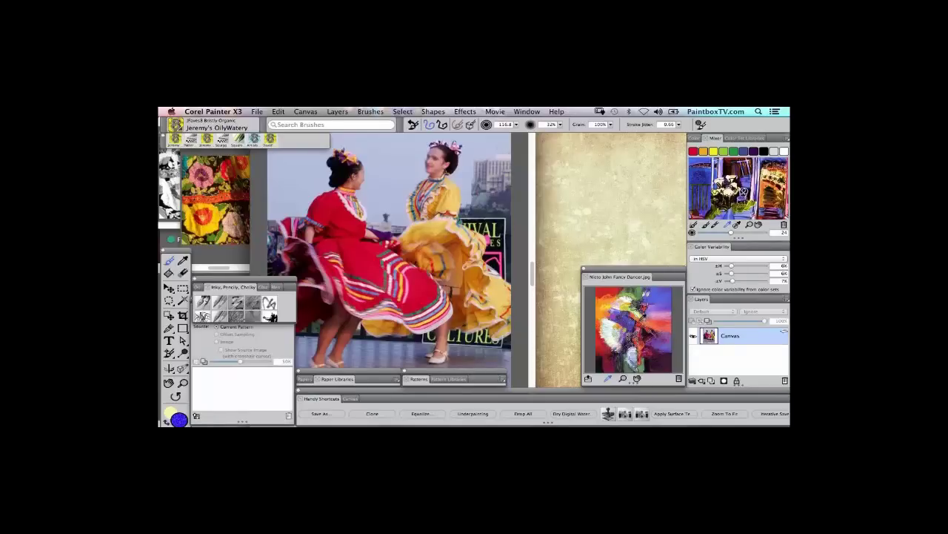
{"action": "left_click", "coordinate": [738, 170]}
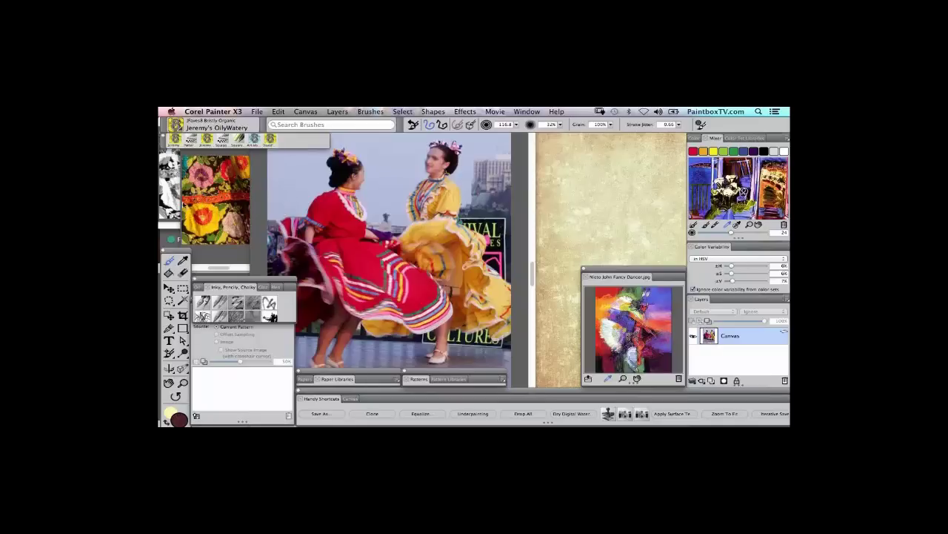
Step: Compare the colour and black-and-white skirt detail images with the custom papers in the Mexican Dancers paper library
{"action": "left_click", "coordinate": [216, 204]}
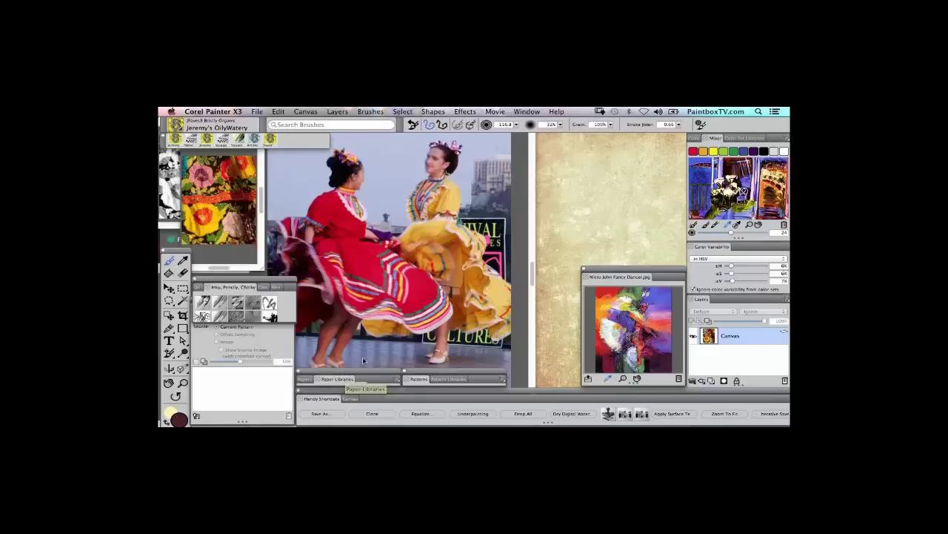
{"action": "left_click_drag", "start_coordinate": [345, 379], "coordinate": [354, 181]}
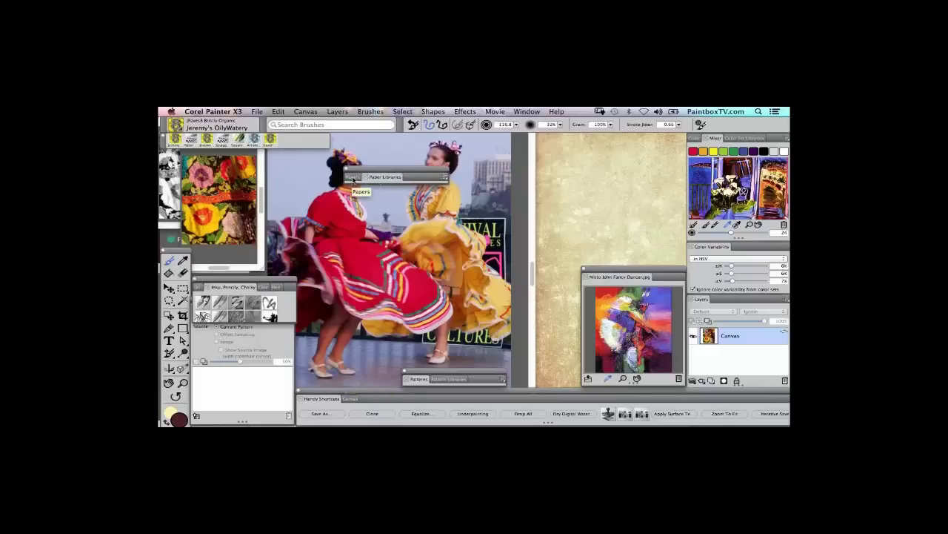
{"action": "left_click", "coordinate": [354, 180]}
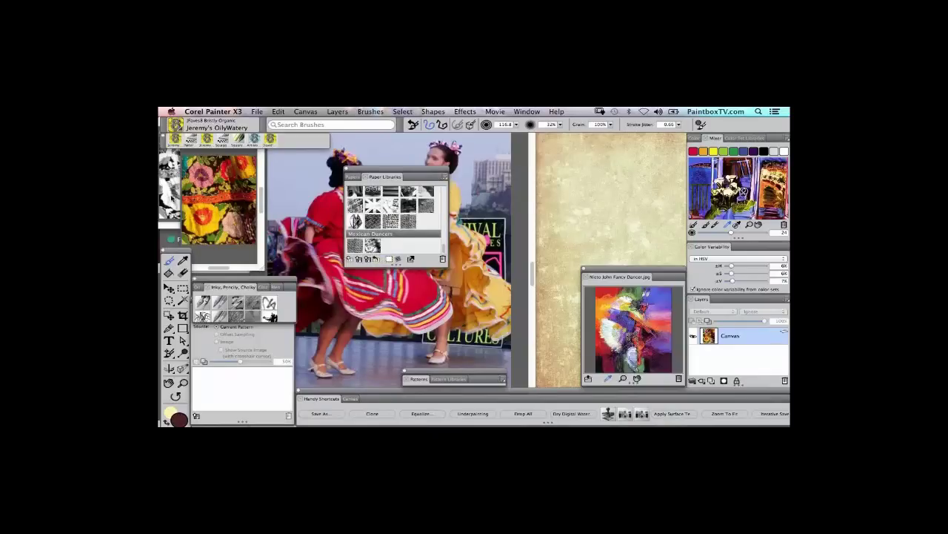
{"action": "left_click", "coordinate": [237, 224]}
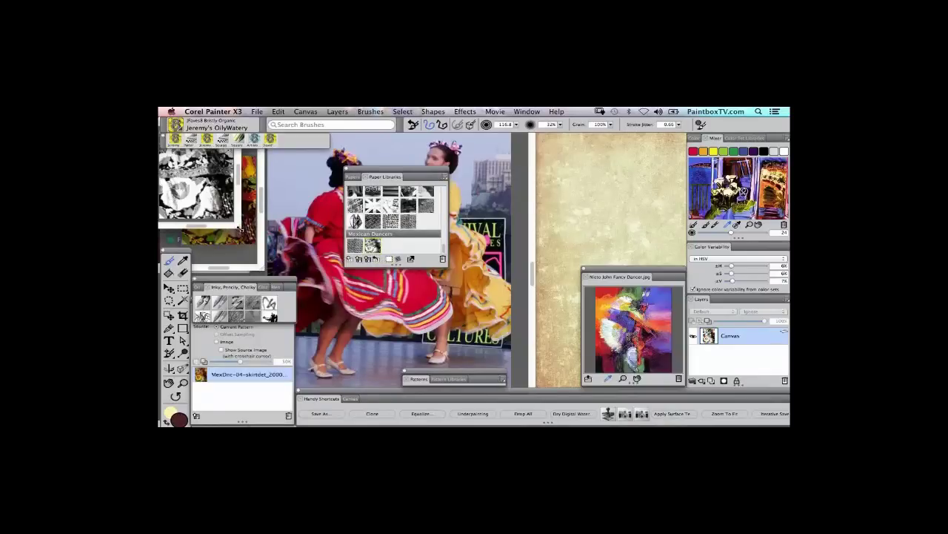
{"action": "mouse_move", "coordinate": [240, 229]}
{"action": "left_mouse_down"}
{"action": "mouse_move", "coordinate": [295, 274]}
{"action": "mouse_move", "coordinate": [232, 221]}
{"action": "left_mouse_up"}
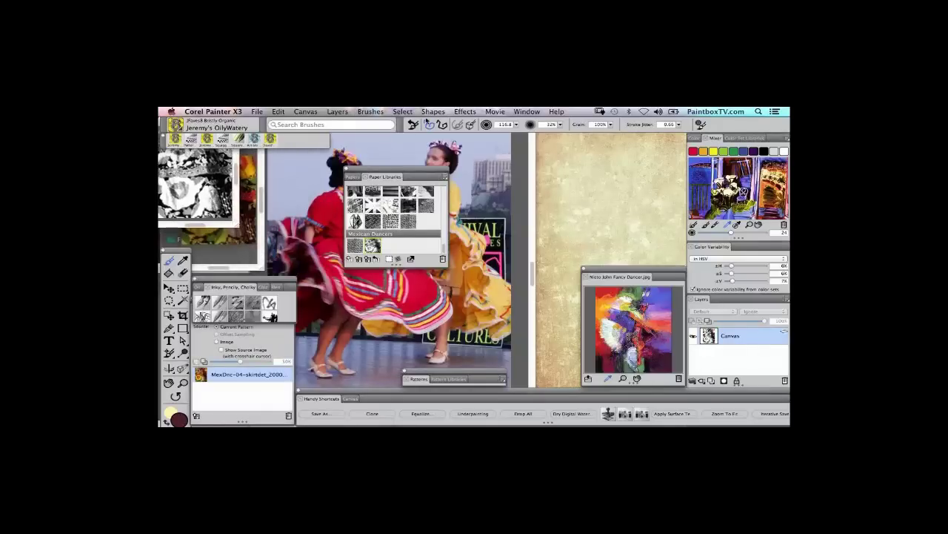
{"action": "left_click", "coordinate": [468, 111]}
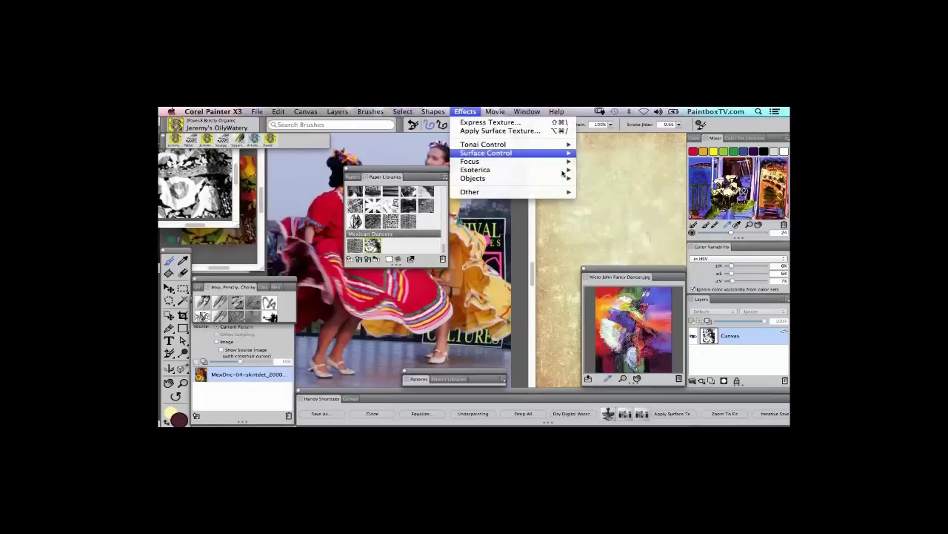
{"action": "key", "text": "Escape"}
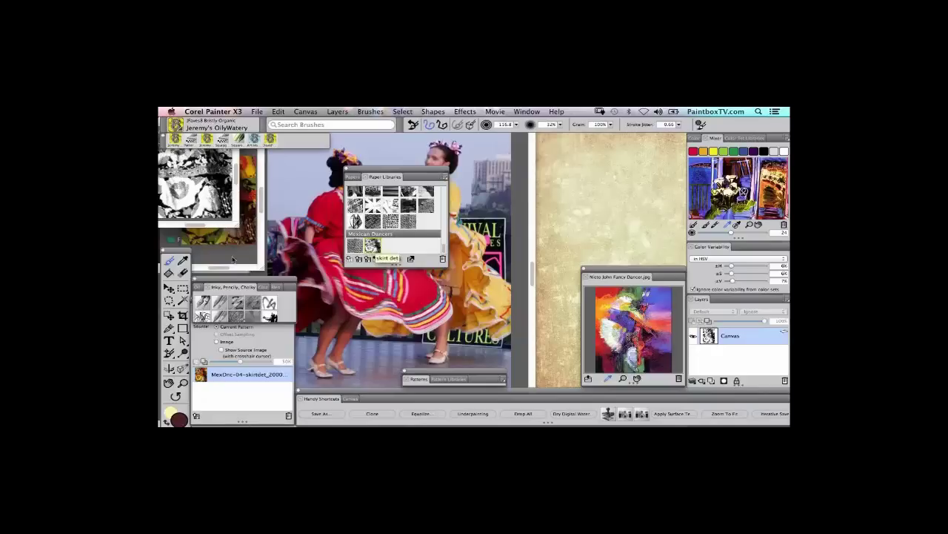
Step: View the skirt detail pattern in the Mexican Dancers pattern library, and collapse and put away the pattern and paper library panels
{"action": "left_click", "coordinate": [243, 258]}
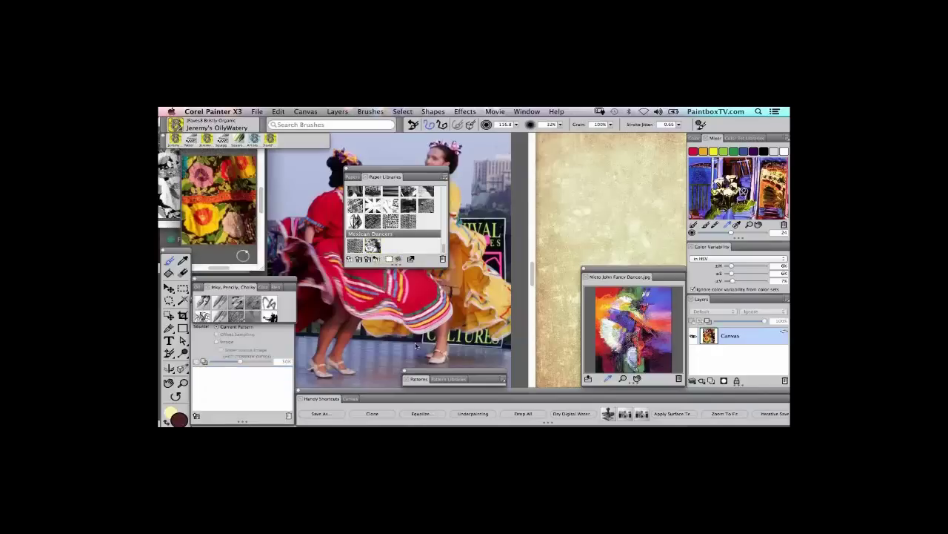
{"action": "left_click_drag", "start_coordinate": [433, 377], "coordinate": [476, 185]}
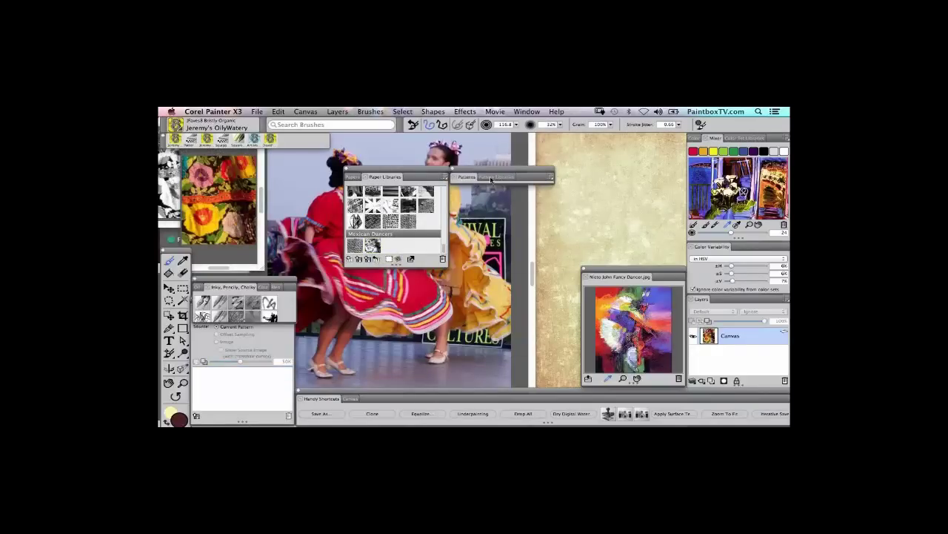
{"action": "left_click", "coordinate": [494, 177]}
{"action": "scroll", "coordinate": [549, 223], "scroll_direction": "down", "scroll_amount": 3}
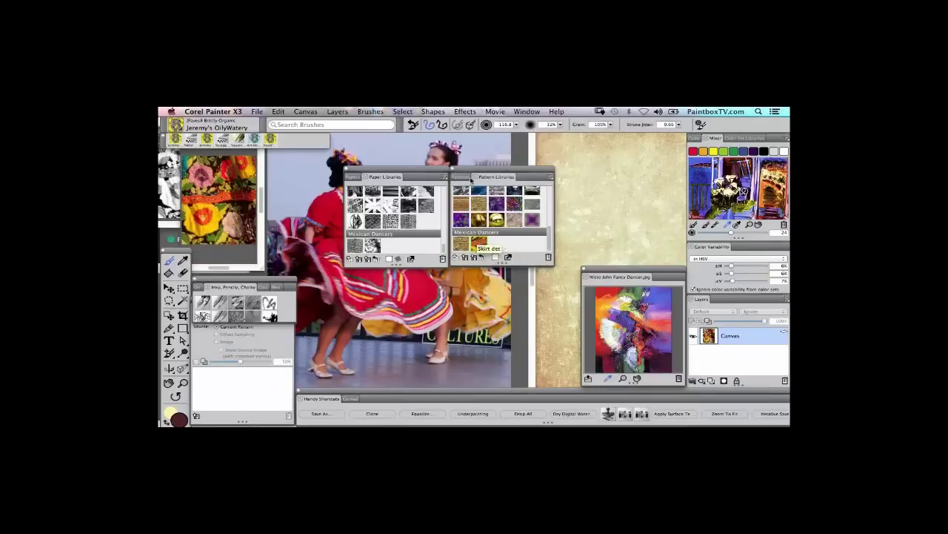
{"action": "left_click", "coordinate": [482, 177]}
{"action": "left_click_drag", "start_coordinate": [479, 173], "coordinate": [333, 360]}
{"action": "left_click", "coordinate": [395, 176]}
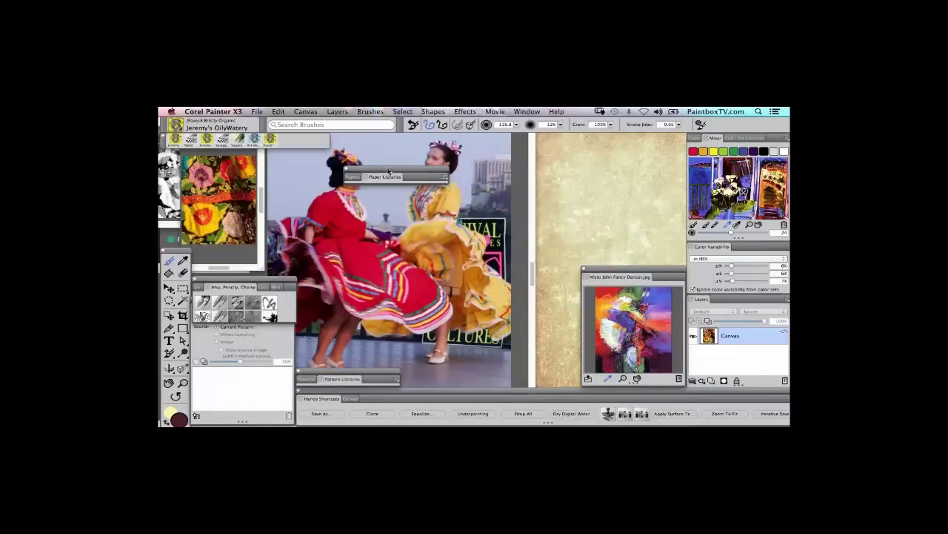
{"action": "left_click_drag", "start_coordinate": [395, 177], "coordinate": [452, 379]}
Step: Add the MexDnc-02 dancers, MexDnc-04 skirt detail and MexDnc-03 hair flower images as the parchment's clone sources, and select the dancers
{"action": "left_click", "coordinate": [583, 205]}
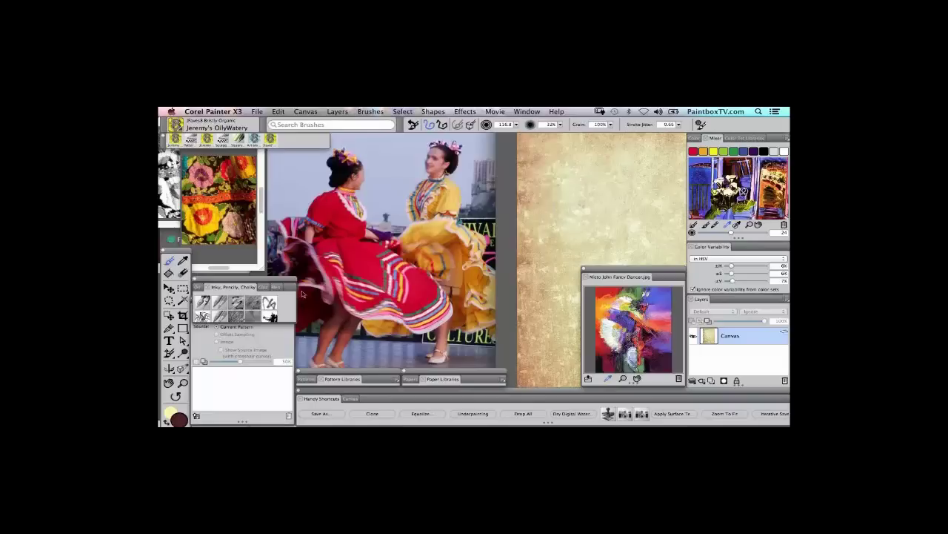
{"action": "left_click", "coordinate": [277, 340]}
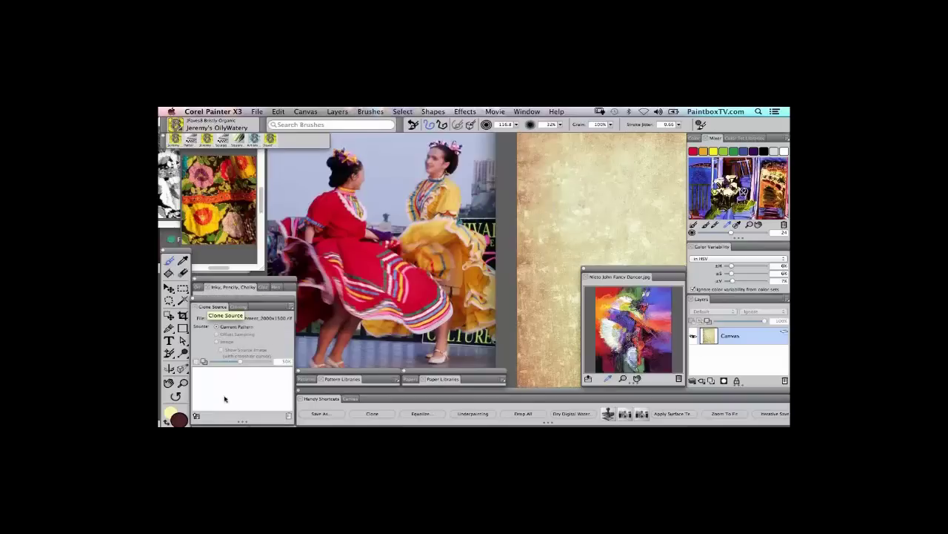
{"action": "left_click", "coordinate": [196, 416]}
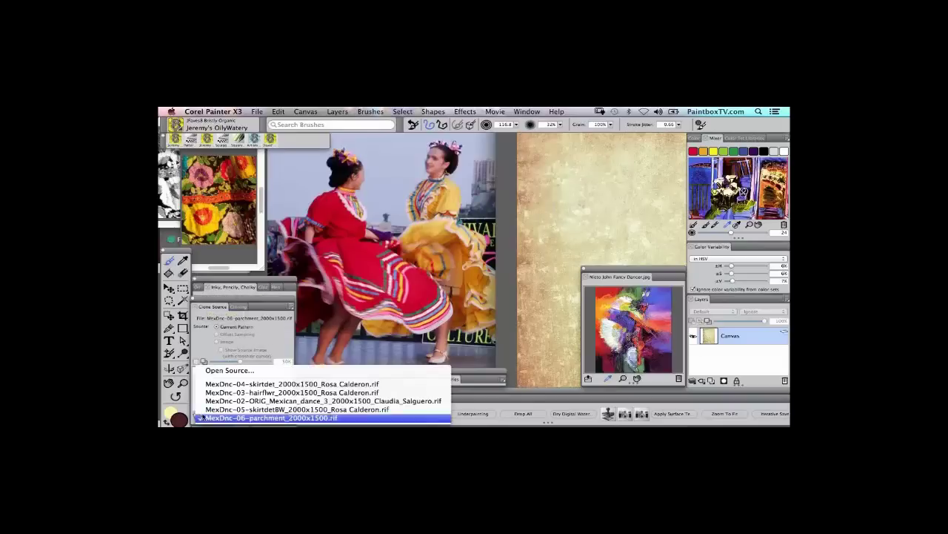
{"action": "left_click", "coordinate": [260, 402]}
{"action": "left_click", "coordinate": [197, 416]}
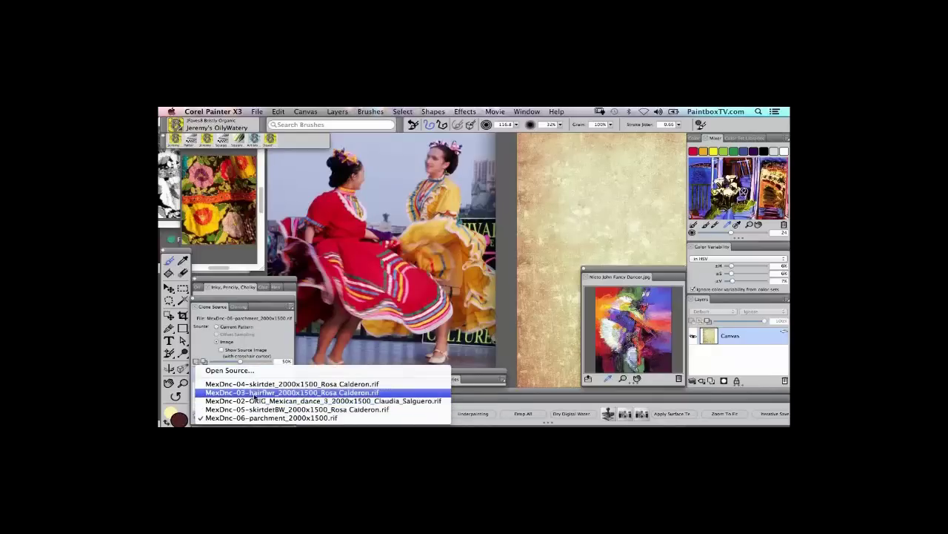
{"action": "left_click", "coordinate": [253, 385]}
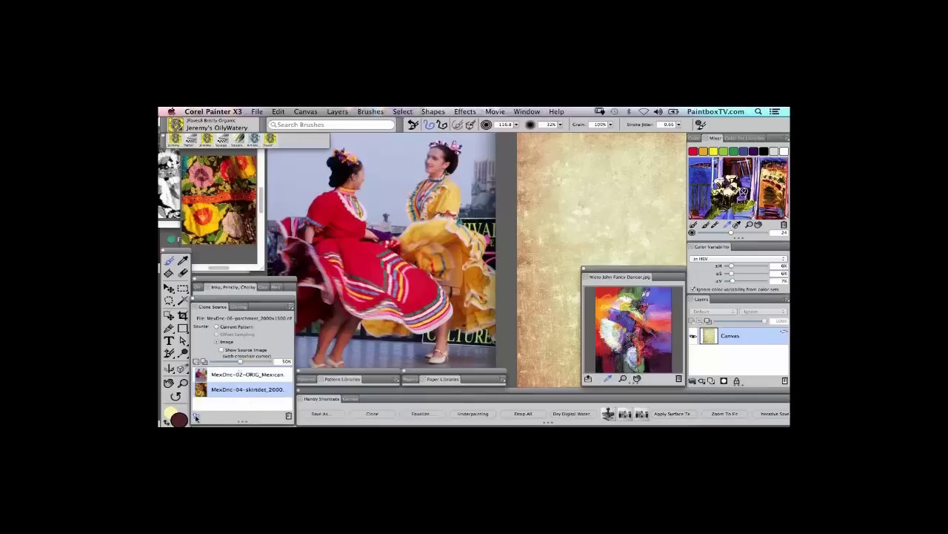
{"action": "left_click", "coordinate": [197, 417]}
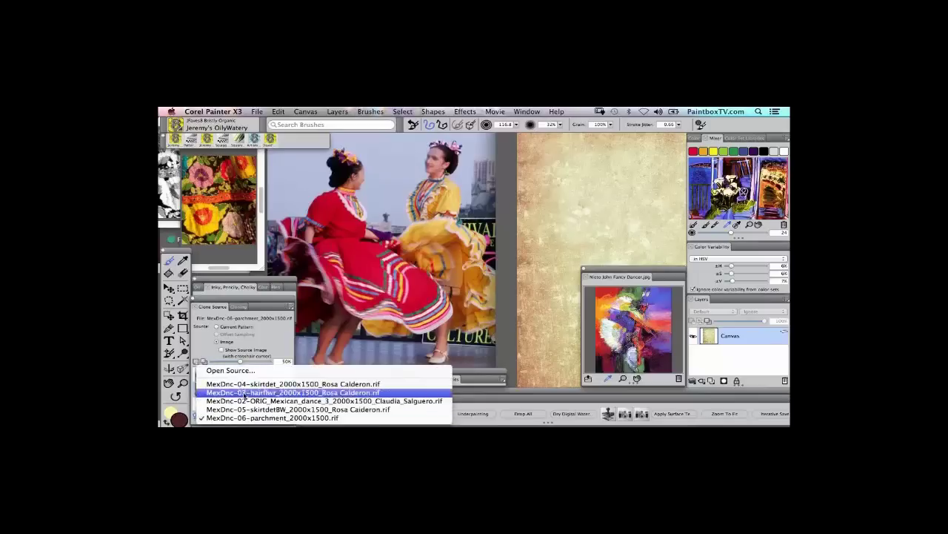
{"action": "left_click", "coordinate": [265, 392]}
{"action": "left_click", "coordinate": [242, 375]}
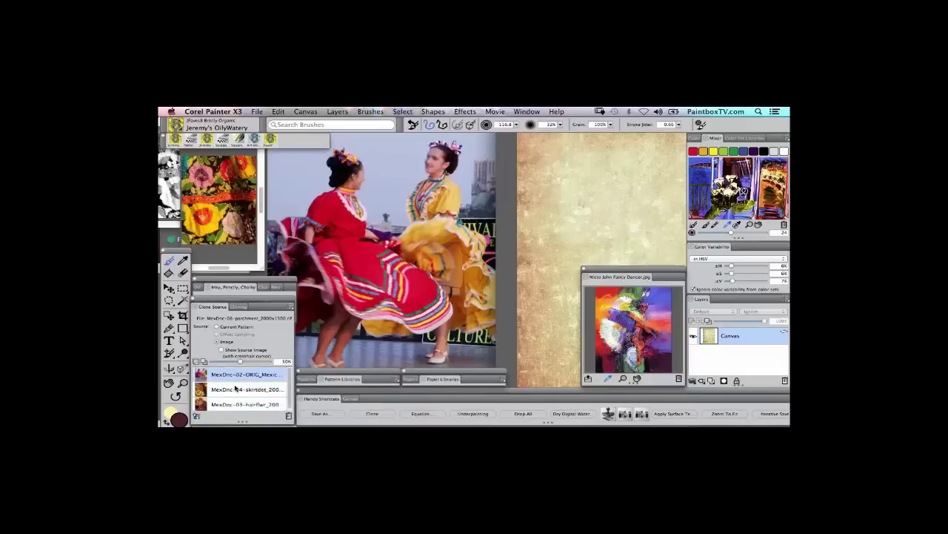
Step: Turn on Tracing Paper to check the dancers over the parchment, and turn it off again
{"action": "left_click", "coordinate": [306, 111]}
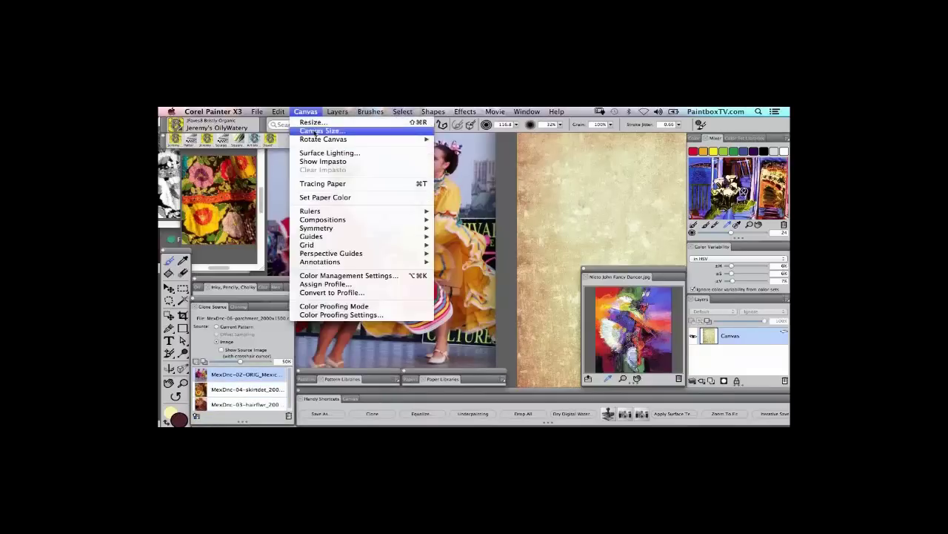
{"action": "left_click", "coordinate": [314, 183]}
{"action": "left_click", "coordinate": [306, 112]}
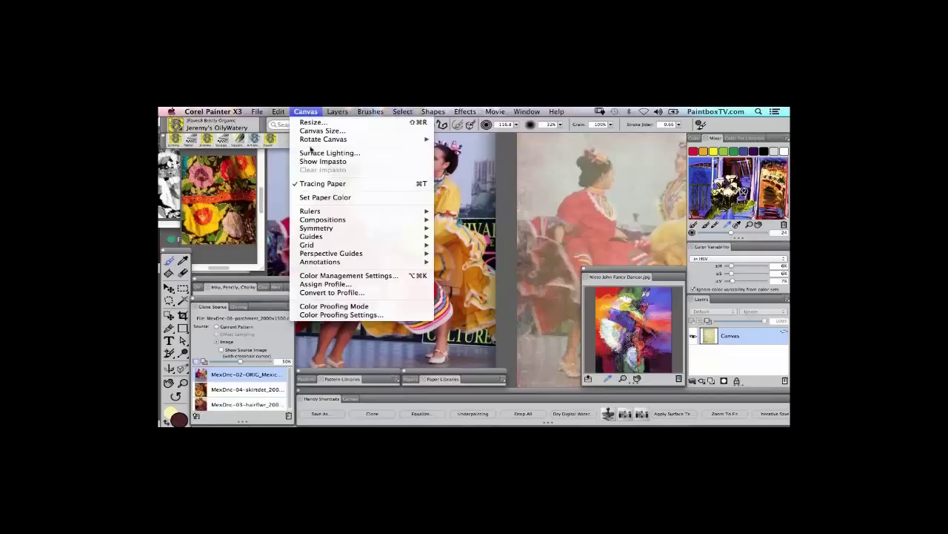
{"action": "left_click", "coordinate": [314, 186]}
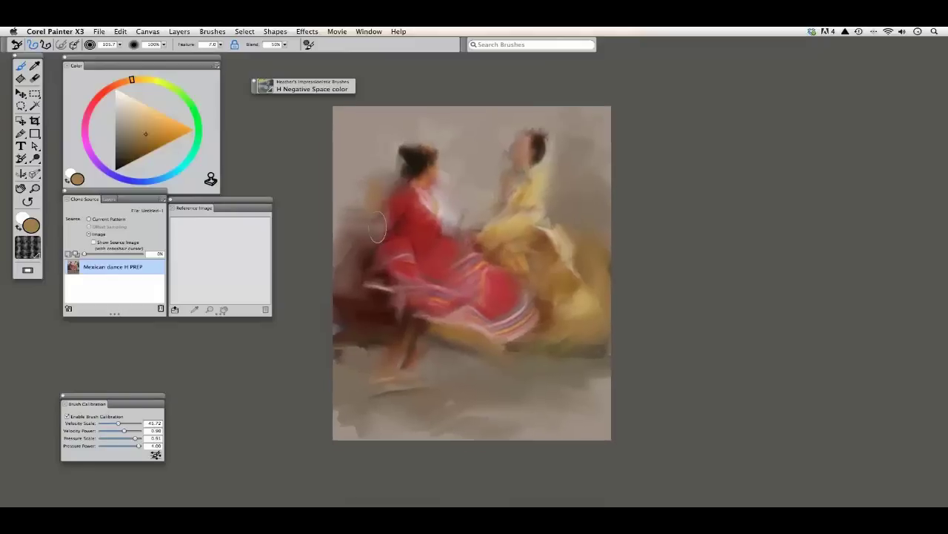
Step: Choose the H Negative Space color brush from Heather's Impressionistic Brushes at size 85.5, undoing a test stroke beside the red dancer
{"action": "key", "text": "super+equal"}
{"action": "key", "text": "super+equal"}
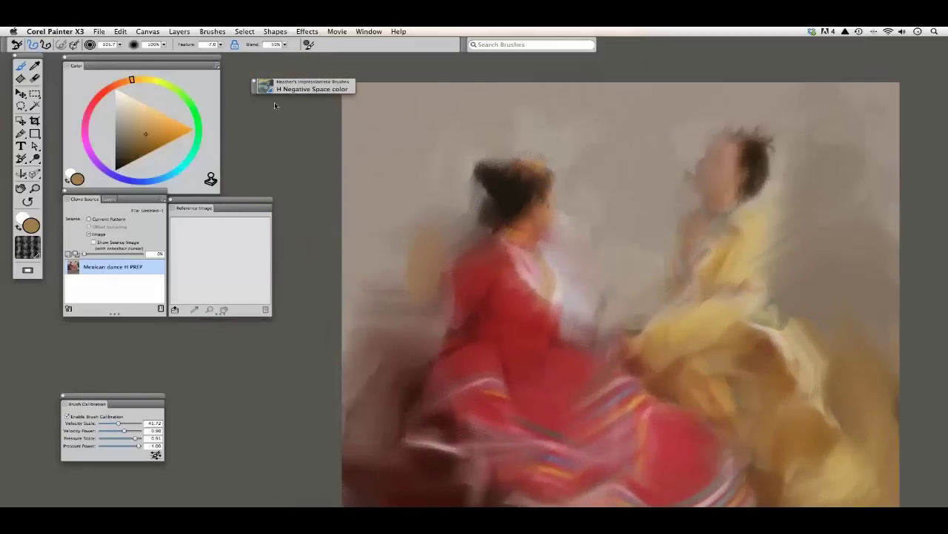
{"action": "left_click", "coordinate": [274, 87]}
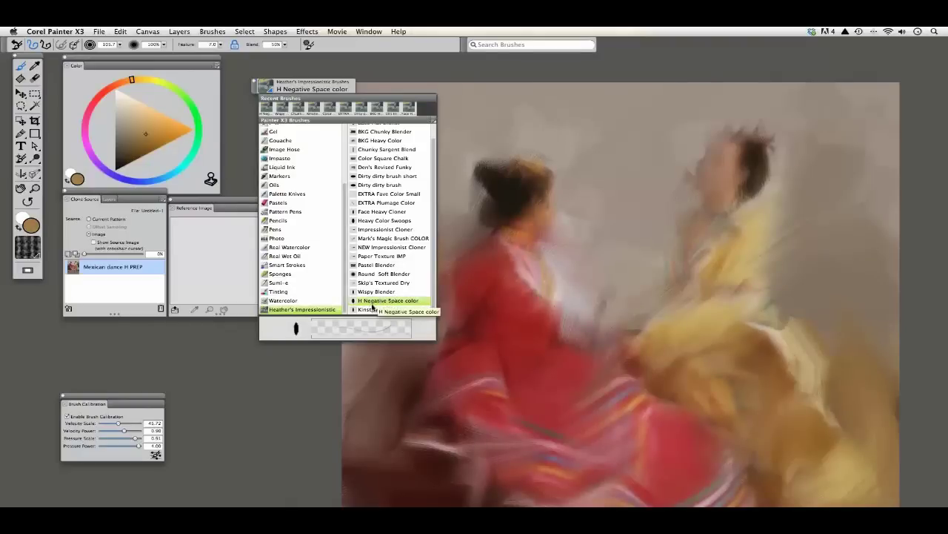
{"action": "left_click", "coordinate": [372, 303]}
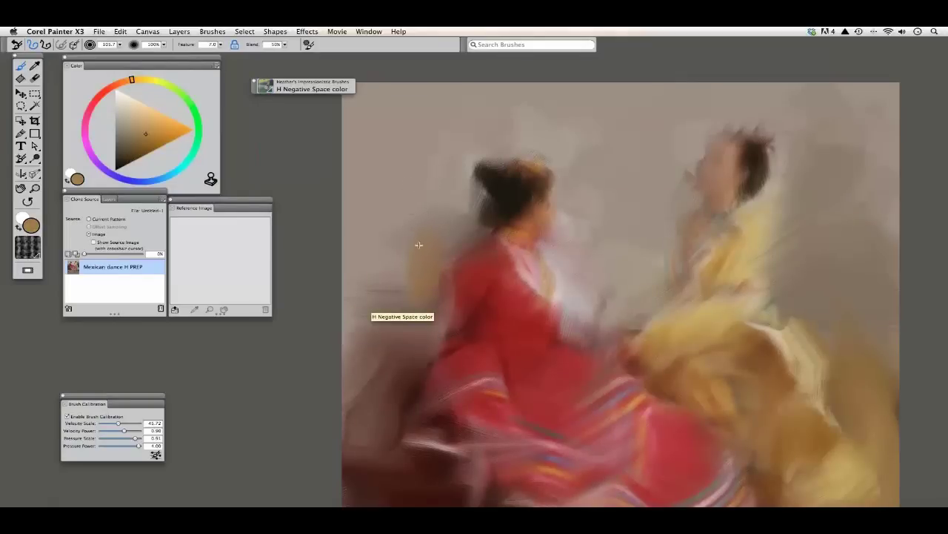
{"action": "left_click_drag", "start_coordinate": [428, 252], "coordinate": [421, 312]}
{"action": "key", "text": "super+z"}
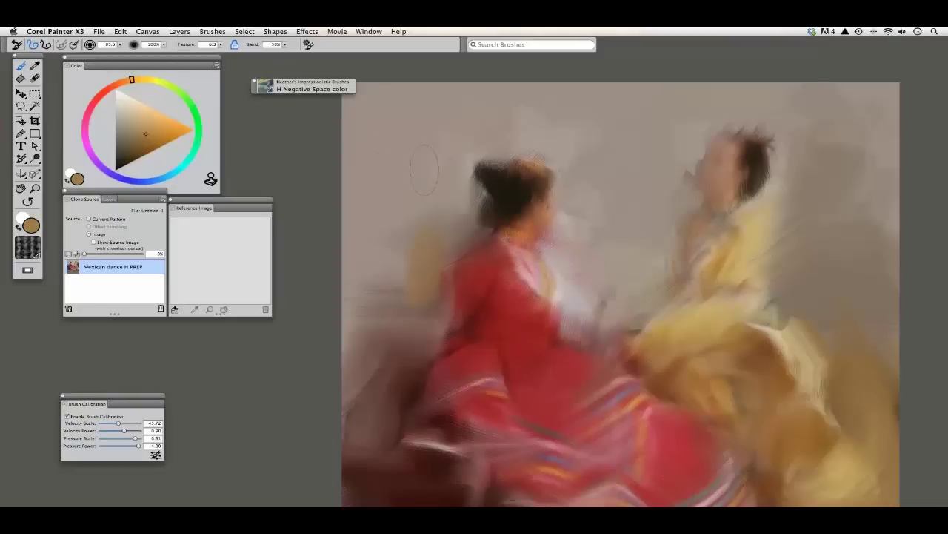
Step: Check the dancers with Tracing Paper, and paint a golden brown sampled from the yellow skirt into the background beside the yellow dancer
{"action": "key", "text": "super+t"}
{"action": "key", "text": "super+t"}
{"action": "mouse_move", "coordinate": [418, 269]}
{"action": "left_mouse_down"}
{"action": "mouse_move", "coordinate": [417, 235]}
{"action": "mouse_move", "coordinate": [554, 266]}
{"action": "mouse_move", "coordinate": [500, 232]}
{"action": "mouse_move", "coordinate": [433, 214]}
{"action": "left_mouse_up"}
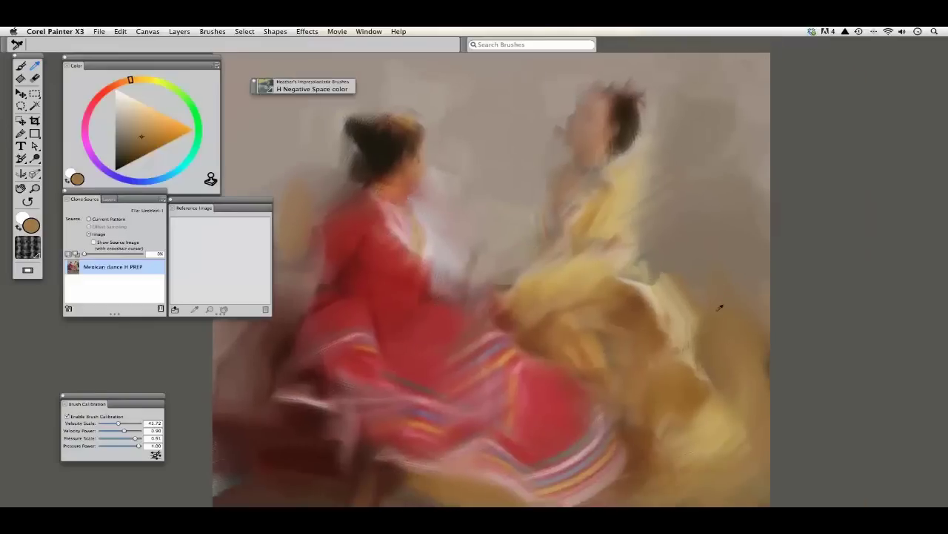
{"action": "left_click", "coordinate": [726, 314]}
{"action": "key", "text": "b"}
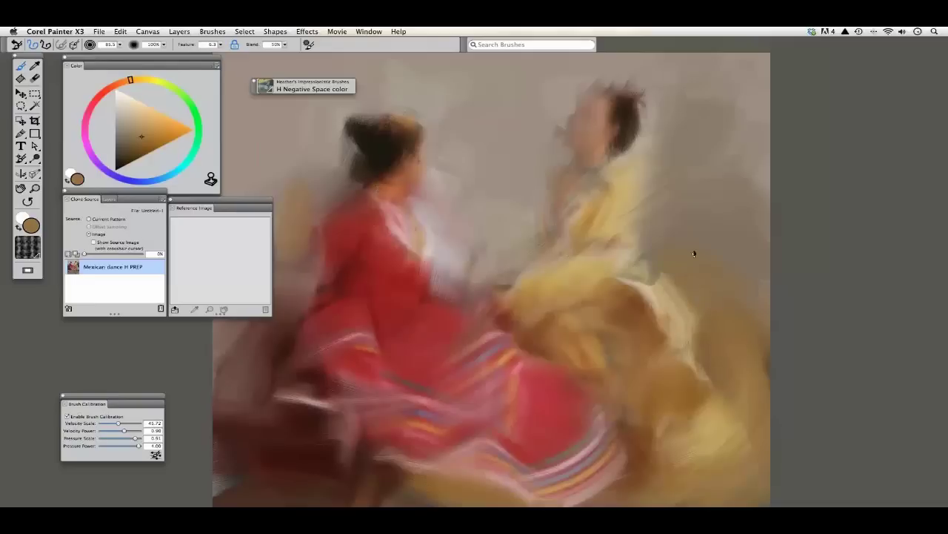
Step: Paint more sampled brown beside the yellow dancer, and extend her sleeve into the background with yellow sampled from it
{"action": "key", "text": "d"}
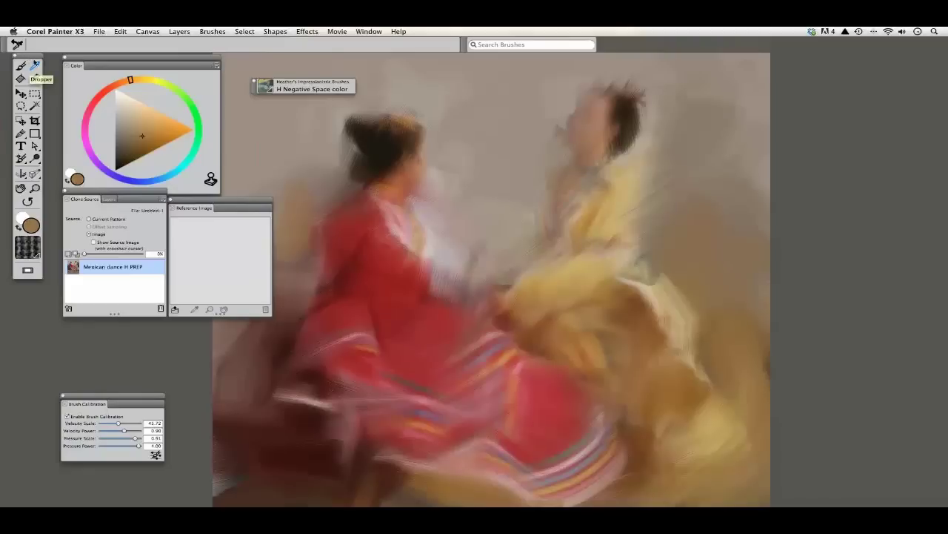
{"action": "left_click_drag", "start_coordinate": [37, 58], "coordinate": [43, 57]}
{"action": "left_click", "coordinate": [685, 280]}
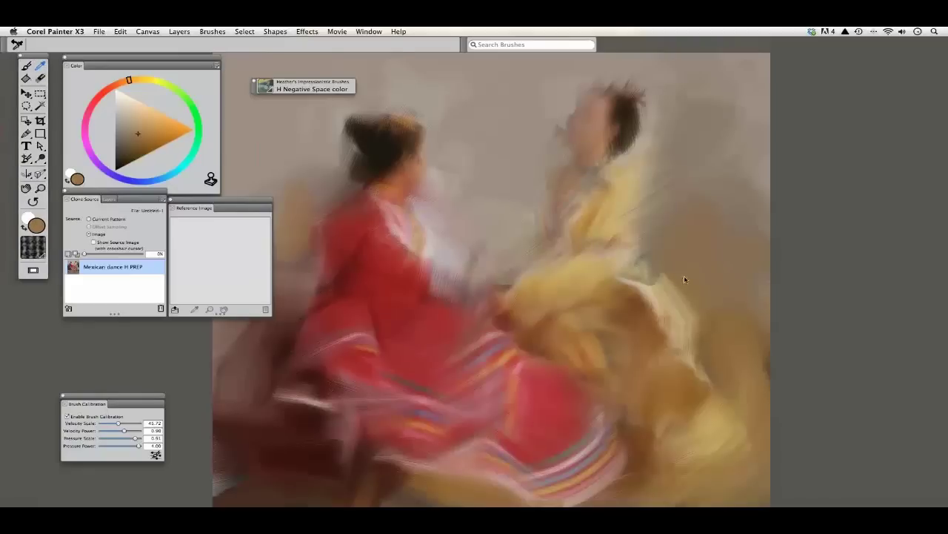
{"action": "key", "text": "b"}
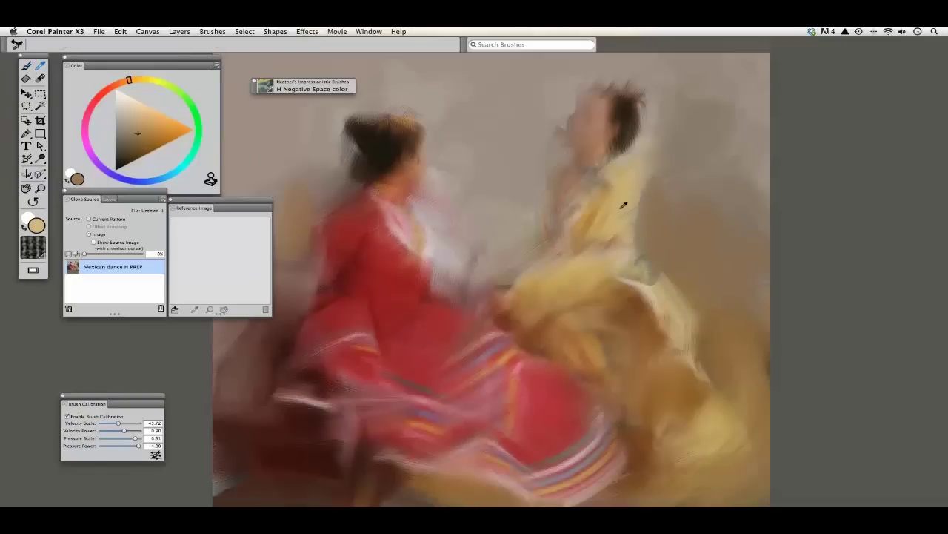
{"action": "left_click", "coordinate": [620, 205], "text": "alt"}
{"action": "left_click_drag", "start_coordinate": [663, 197], "coordinate": [682, 167]}
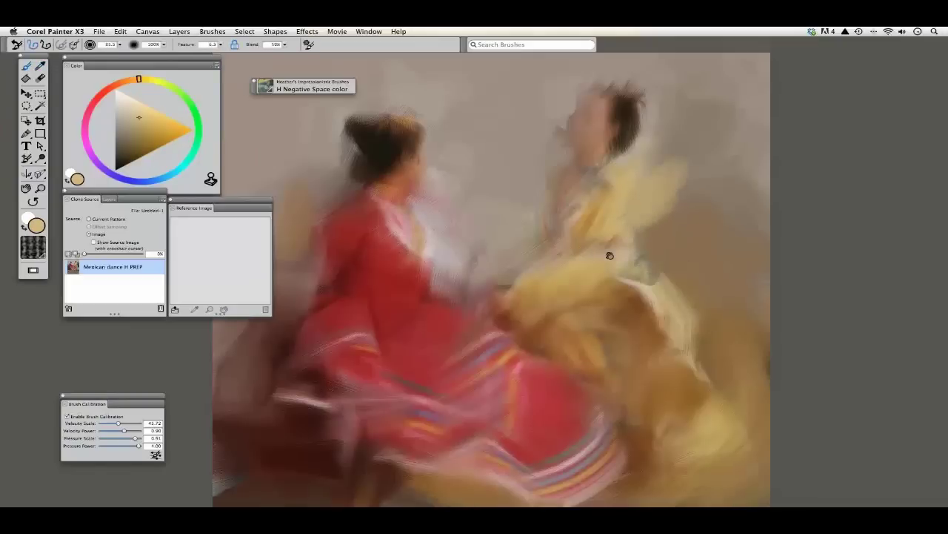
Step: Paint dark maroon tones sampled from the painting over the dark area behind the red dancer and around her skirt's trailing edge
{"action": "mouse_move", "coordinate": [609, 256]}
{"action": "left_mouse_down"}
{"action": "mouse_move", "coordinate": [667, 245]}
{"action": "mouse_move", "coordinate": [713, 214]}
{"action": "left_mouse_up"}
{"action": "left_click", "coordinate": [370, 370], "text": "alt"}
{"action": "left_click_drag", "start_coordinate": [380, 261], "coordinate": [385, 292]}
{"action": "left_click", "coordinate": [403, 323], "text": "alt"}
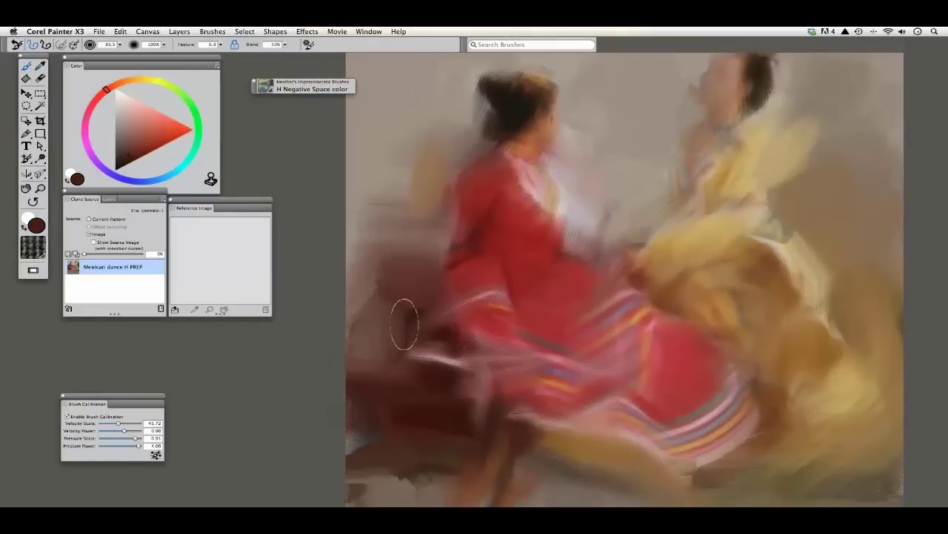
{"action": "left_click", "coordinate": [370, 330], "text": "alt"}
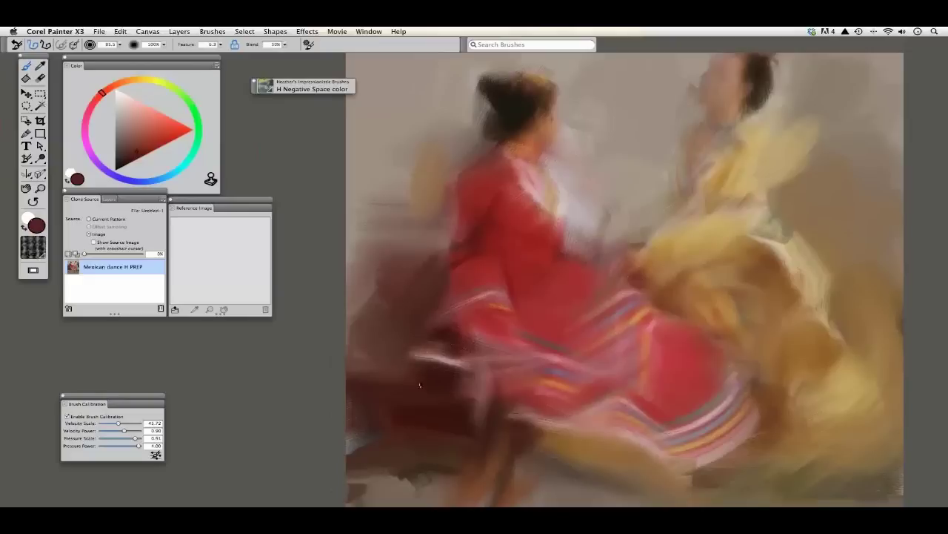
{"action": "left_click_drag", "start_coordinate": [420, 384], "coordinate": [437, 400]}
{"action": "mouse_move", "coordinate": [378, 338]}
{"action": "left_mouse_down"}
{"action": "mouse_move", "coordinate": [356, 374]}
{"action": "mouse_move", "coordinate": [400, 408]}
{"action": "left_mouse_up"}
{"action": "left_click", "coordinate": [374, 356], "text": "alt"}
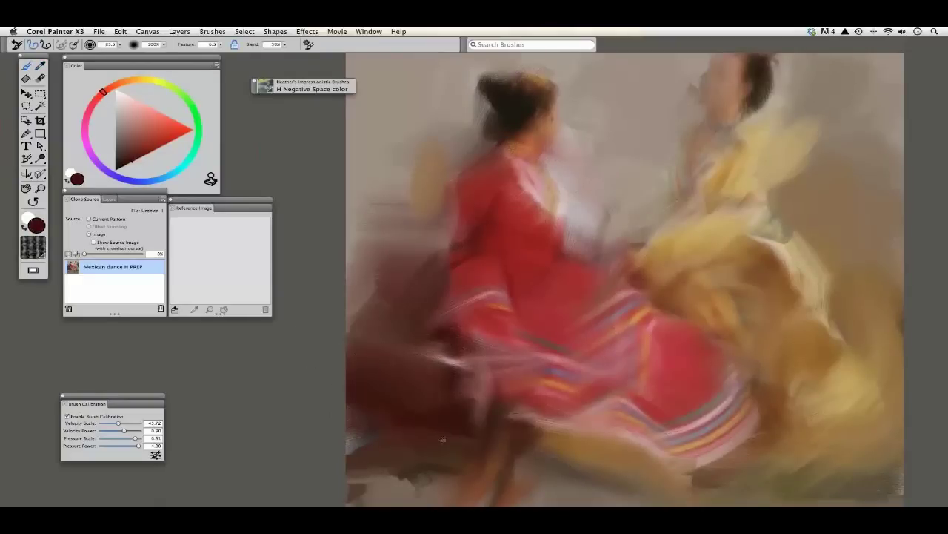
Step: Compare the lower area with the source through Tracing Paper, and extend the dark maroon fabric down to the floor beside the red dancer's legs
{"action": "left_click_drag", "start_coordinate": [426, 324], "coordinate": [381, 138]}
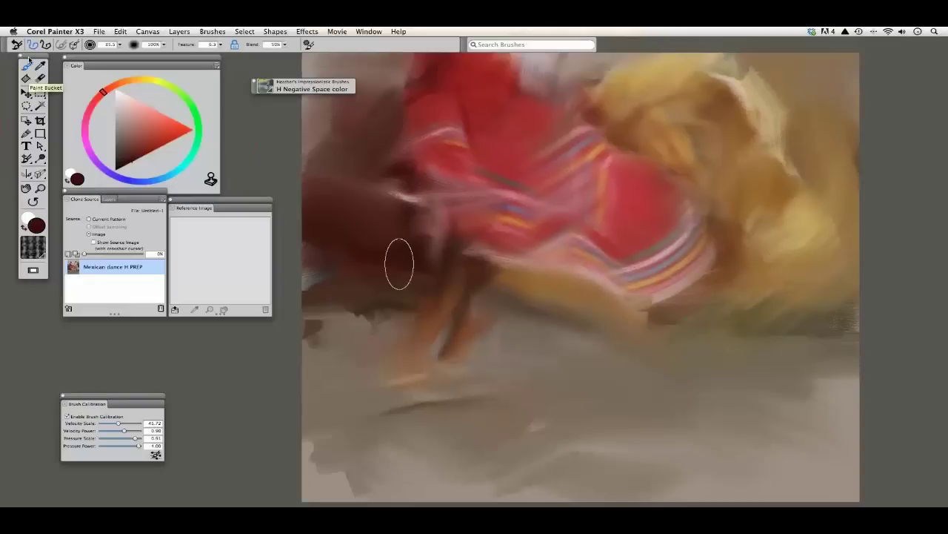
{"action": "left_click_drag", "start_coordinate": [29, 56], "coordinate": [39, 58]}
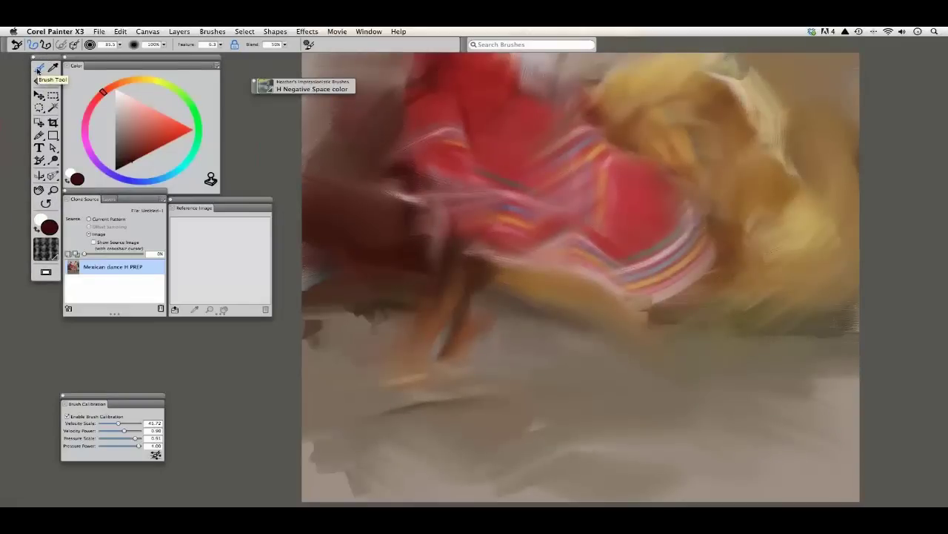
{"action": "key", "text": "alt"}
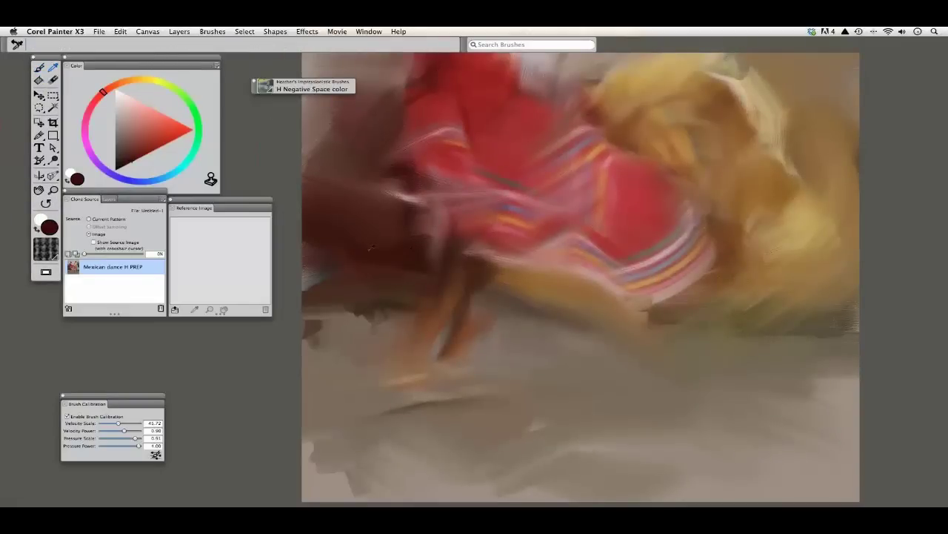
{"action": "left_click_drag", "start_coordinate": [370, 248], "coordinate": [344, 248]}
{"action": "key", "text": "super+t"}
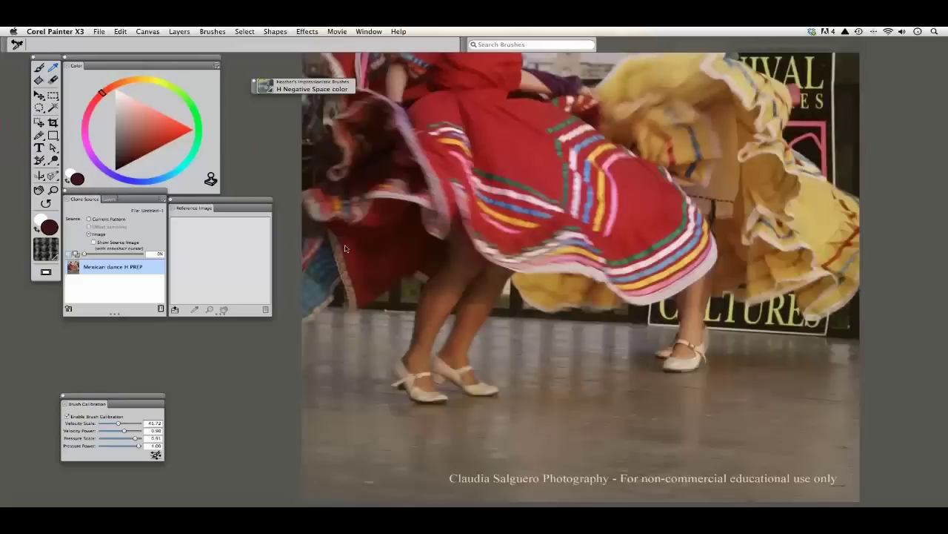
{"action": "key", "text": "super+t"}
{"action": "left_click", "coordinate": [404, 254]}
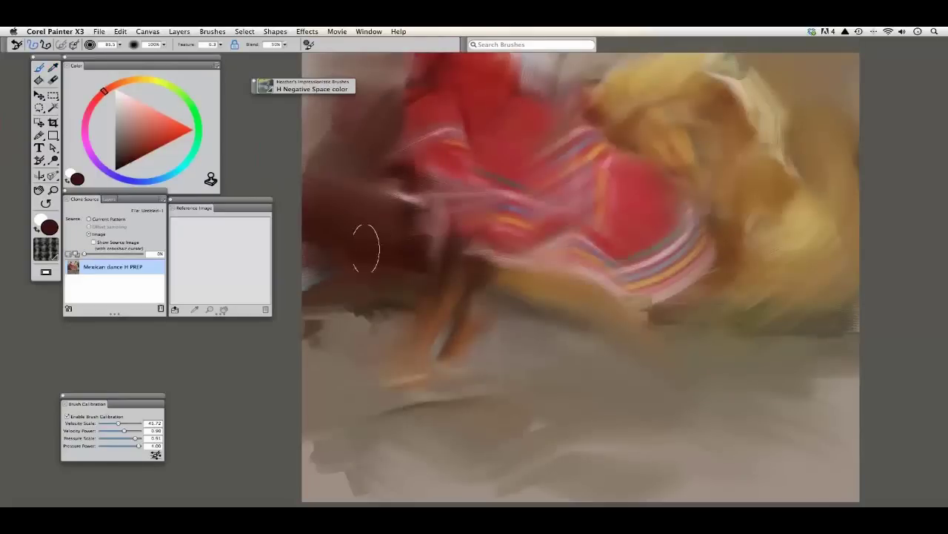
{"action": "key", "text": "super+t"}
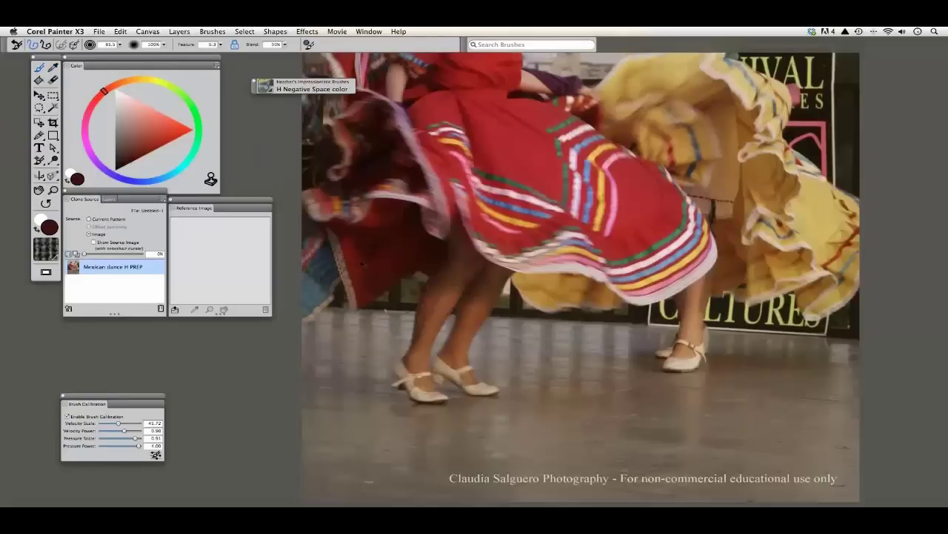
{"action": "key", "text": "super+t"}
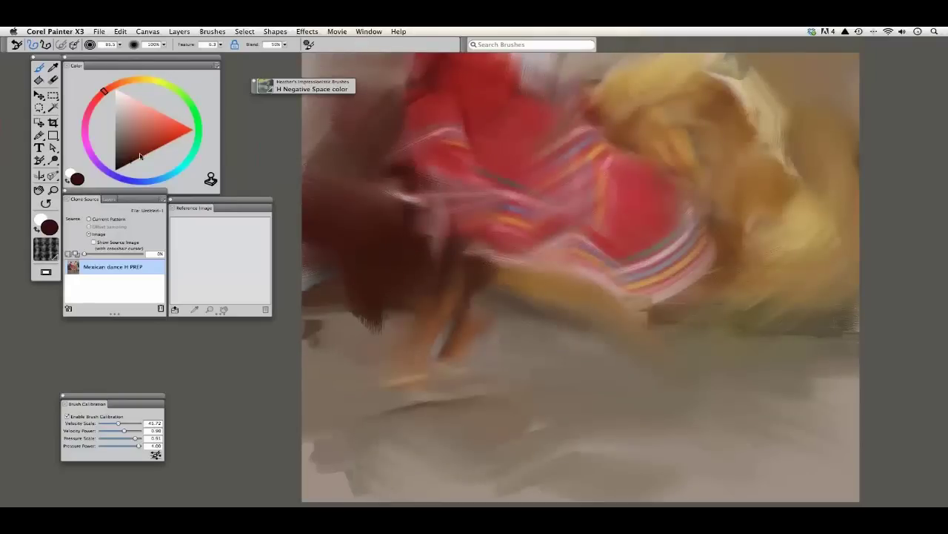
Step: Choose a brighter dark red and paint the hanging point of the fabric behind the legs, checking its shape with Tracing Paper
{"action": "left_click_drag", "start_coordinate": [139, 155], "coordinate": [154, 149]}
{"action": "left_click_drag", "start_coordinate": [337, 230], "coordinate": [358, 271]}
{"action": "left_click_drag", "start_coordinate": [370, 315], "coordinate": [355, 348]}
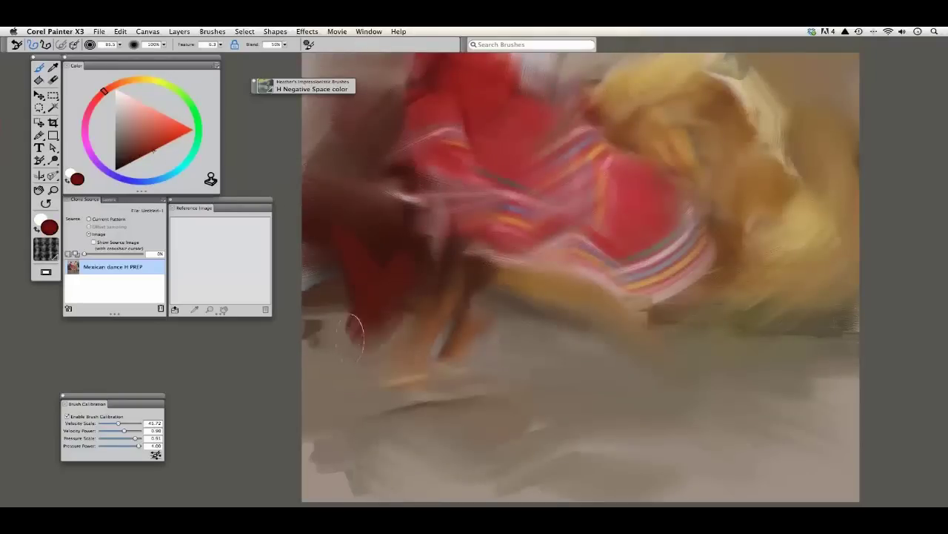
{"action": "key", "text": "super+t"}
{"action": "key", "text": "super+t"}
{"action": "left_click_drag", "start_coordinate": [381, 248], "coordinate": [396, 217]}
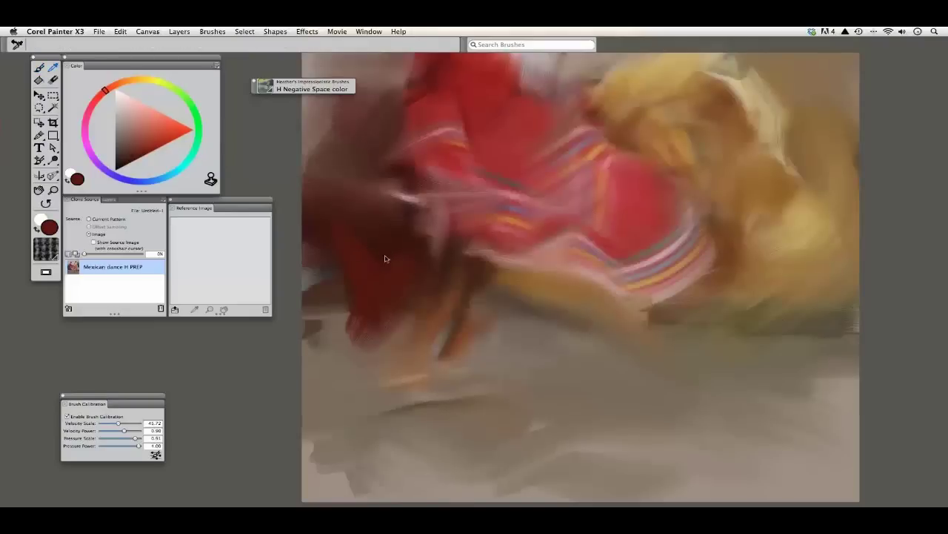
Step: Sample maroon and red tones and build up the dark shape behind the red dancer's back and waist
{"action": "key", "text": "b"}
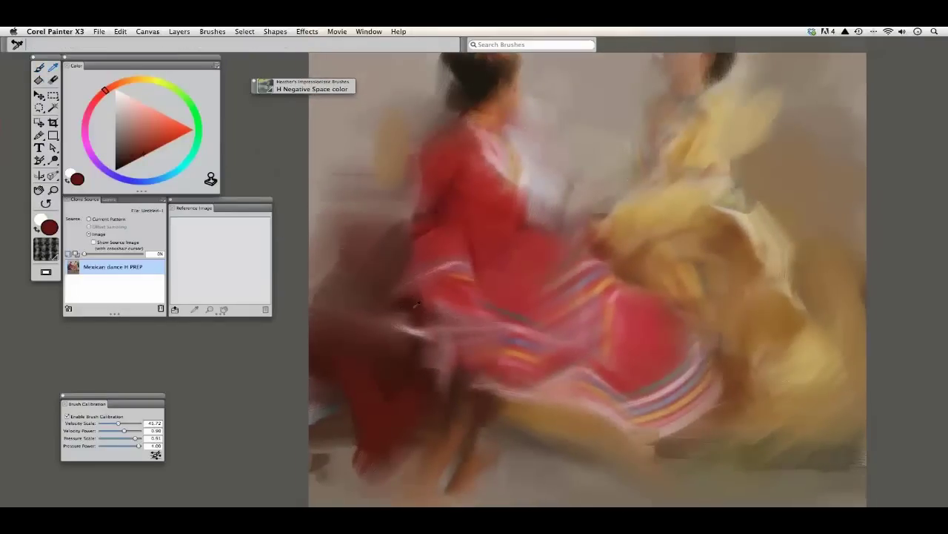
{"action": "left_click", "coordinate": [376, 273], "text": "alt"}
{"action": "left_click_drag", "start_coordinate": [341, 267], "coordinate": [416, 209]}
{"action": "left_click", "coordinate": [416, 209], "text": "alt"}
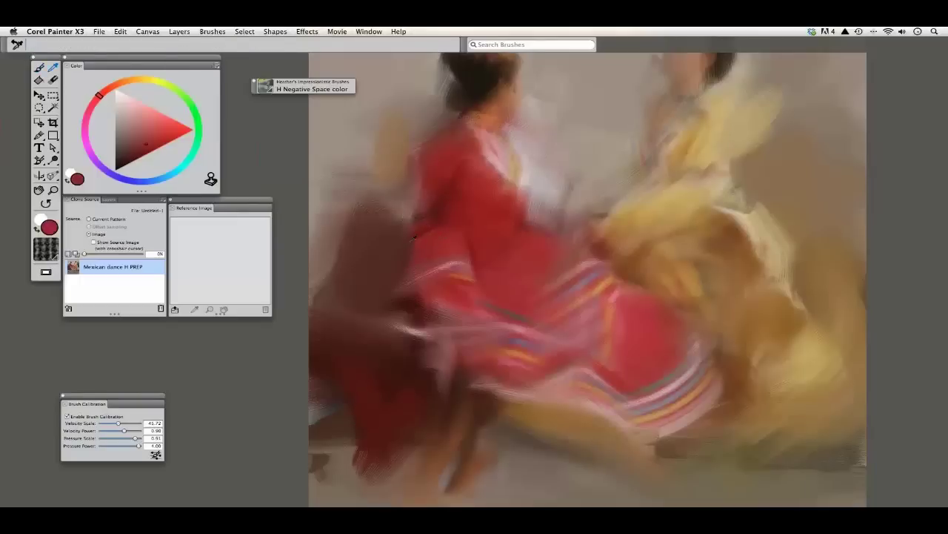
{"action": "left_click_drag", "start_coordinate": [365, 241], "coordinate": [405, 216]}
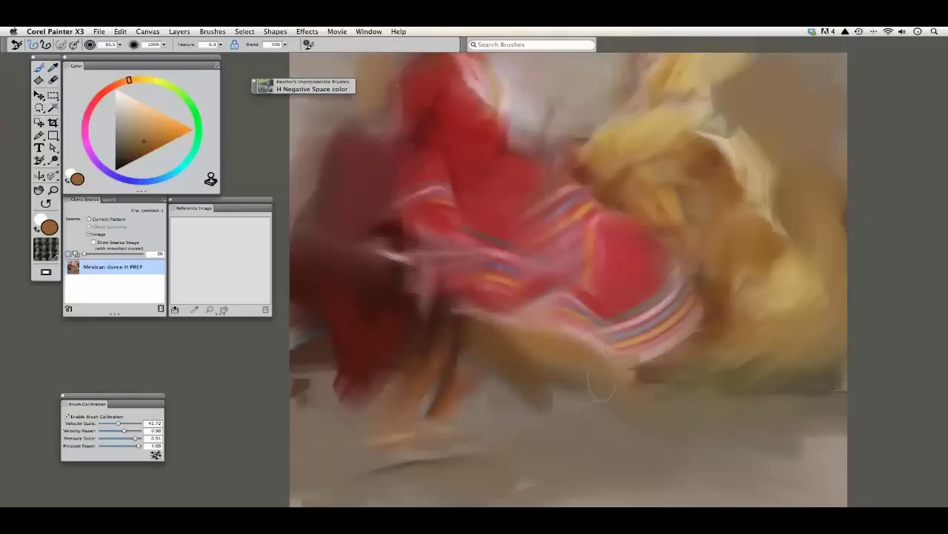
Step: Paint a brighter golden orange beneath the red skirt's hem, and fill out the yellow skirt's outer edge with gold sampled from it
{"action": "left_click", "coordinate": [158, 134]}
{"action": "left_click_drag", "start_coordinate": [535, 361], "coordinate": [490, 327]}
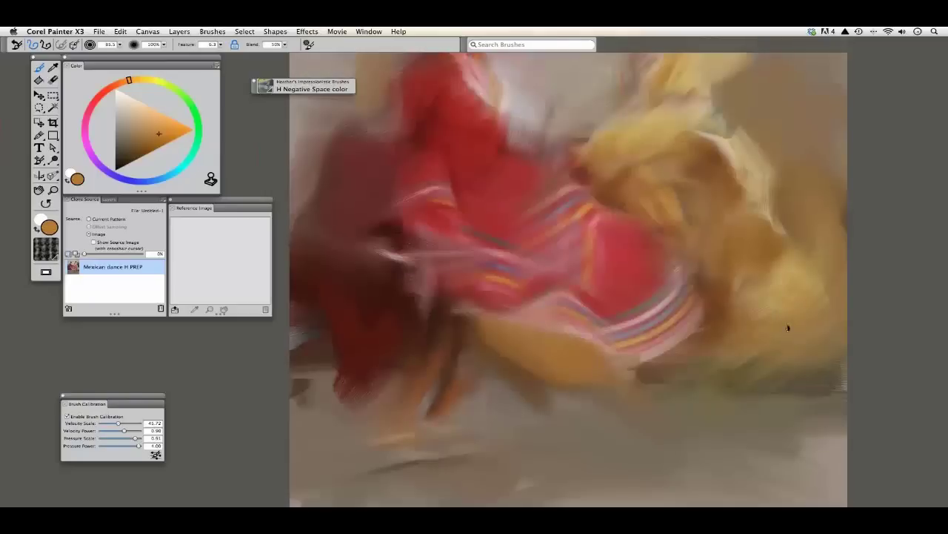
{"action": "key", "text": "alt"}
{"action": "left_click", "coordinate": [803, 267], "text": "alt"}
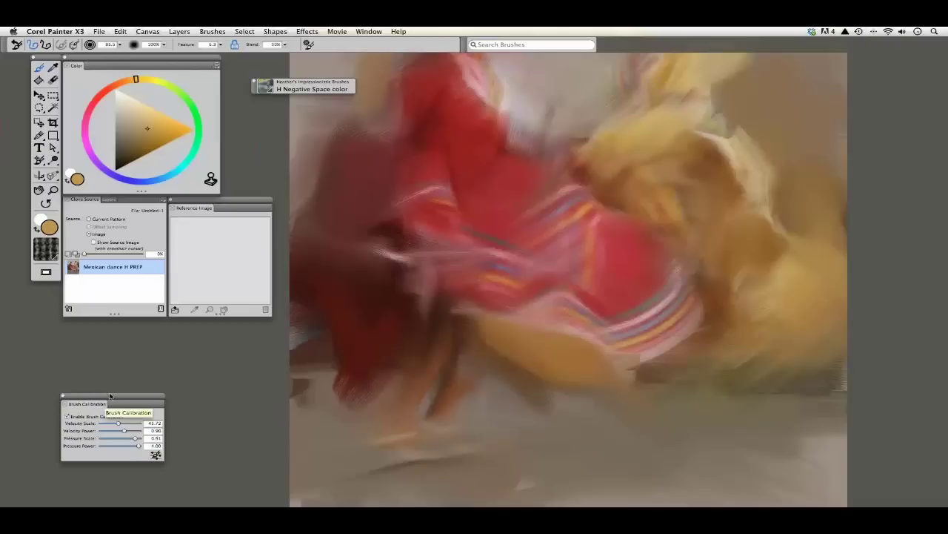
Step: Recalibrate the brush's velocity and pressure response with several typical strokes in the Brush Tracking scratch pad, and accept the settings
{"action": "left_click_drag", "start_coordinate": [106, 398], "coordinate": [142, 333]}
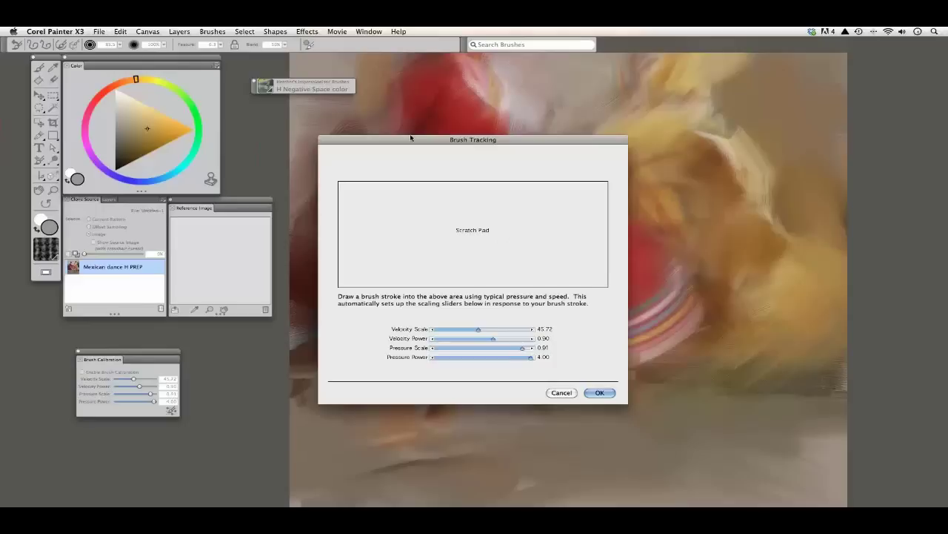
{"action": "left_click_drag", "start_coordinate": [417, 140], "coordinate": [406, 127]}
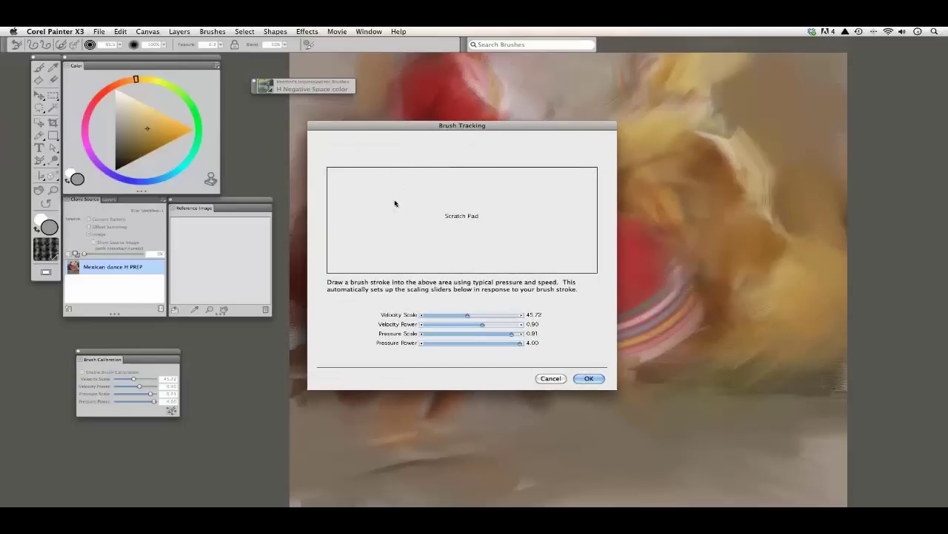
{"action": "mouse_move", "coordinate": [405, 215]}
{"action": "left_mouse_down"}
{"action": "mouse_move", "coordinate": [469, 213]}
{"action": "mouse_move", "coordinate": [495, 197]}
{"action": "mouse_move", "coordinate": [562, 205]}
{"action": "mouse_move", "coordinate": [511, 205]}
{"action": "mouse_move", "coordinate": [493, 239]}
{"action": "left_mouse_up"}
{"action": "mouse_move", "coordinate": [411, 252]}
{"action": "left_mouse_down"}
{"action": "mouse_move", "coordinate": [385, 250]}
{"action": "mouse_move", "coordinate": [332, 214]}
{"action": "mouse_move", "coordinate": [423, 214]}
{"action": "mouse_move", "coordinate": [514, 195]}
{"action": "left_mouse_up"}
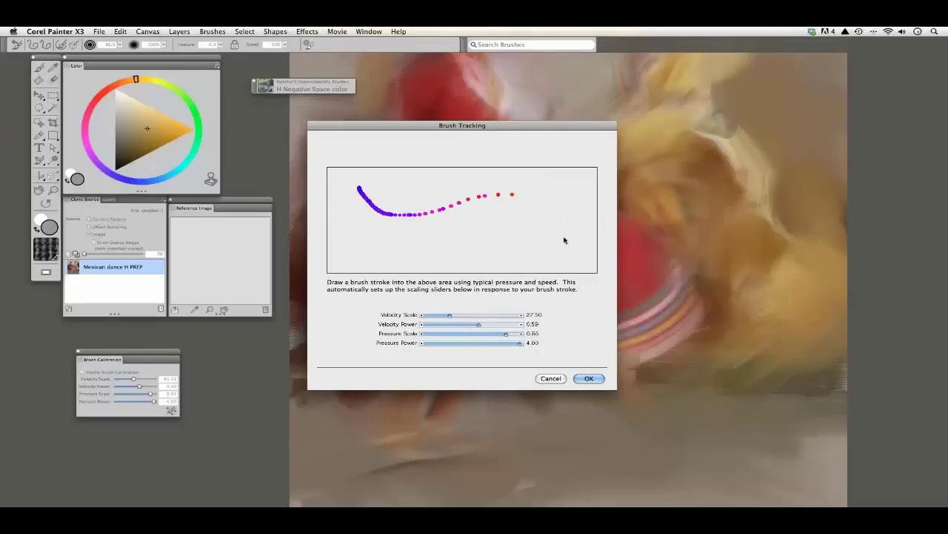
{"action": "left_click_drag", "start_coordinate": [555, 225], "coordinate": [404, 253]}
{"action": "mouse_move", "coordinate": [364, 213]}
{"action": "left_mouse_down"}
{"action": "mouse_move", "coordinate": [371, 224]}
{"action": "mouse_move", "coordinate": [508, 200]}
{"action": "left_mouse_up"}
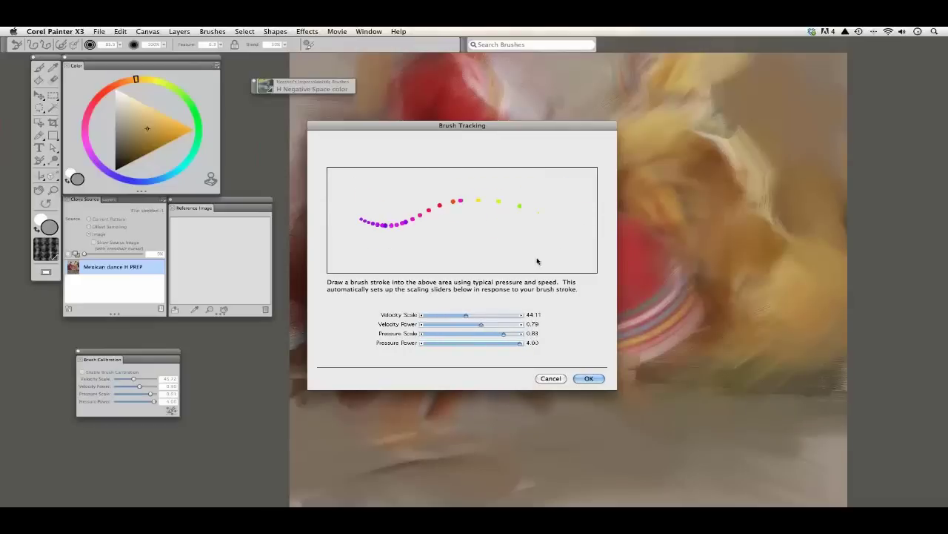
{"action": "mouse_move", "coordinate": [558, 243]}
{"action": "left_mouse_down"}
{"action": "mouse_move", "coordinate": [544, 234]}
{"action": "mouse_move", "coordinate": [387, 232]}
{"action": "left_mouse_up"}
{"action": "left_click", "coordinate": [588, 378]}
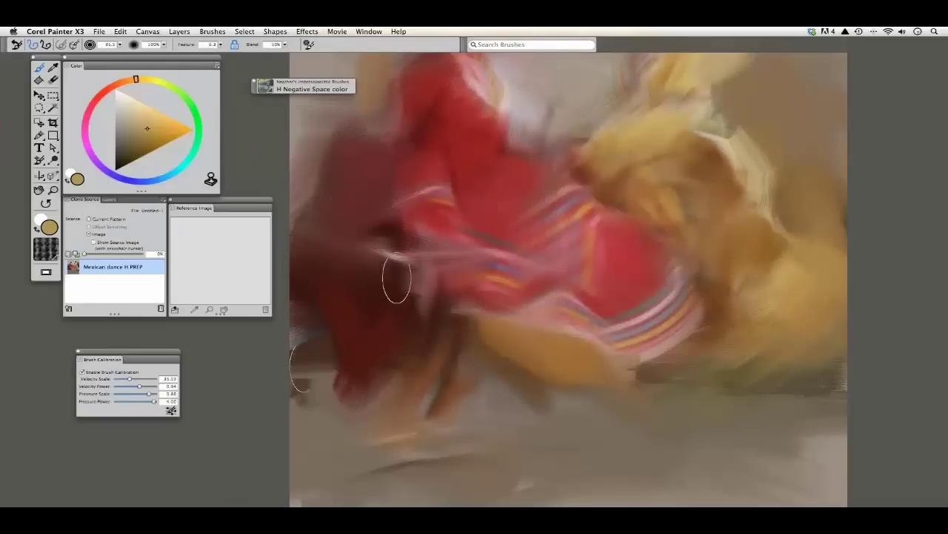
Step: Extend the golden fabric into pointed folds over the floor using sampled gold, and soften the fold below the red hem with floor brown
{"action": "key", "text": "super+t"}
{"action": "key", "text": "super+t"}
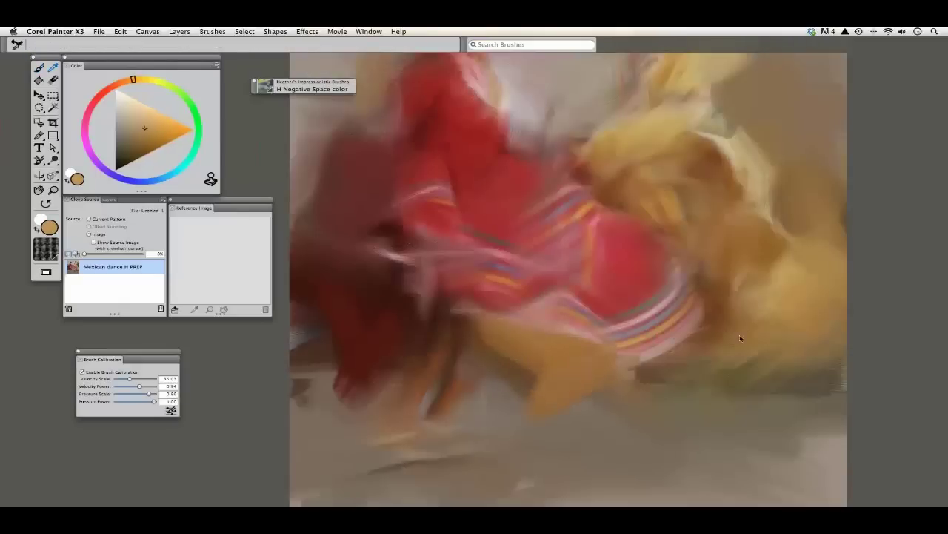
{"action": "left_click", "coordinate": [787, 317], "text": "alt"}
{"action": "left_click_drag", "start_coordinate": [842, 351], "coordinate": [862, 375]}
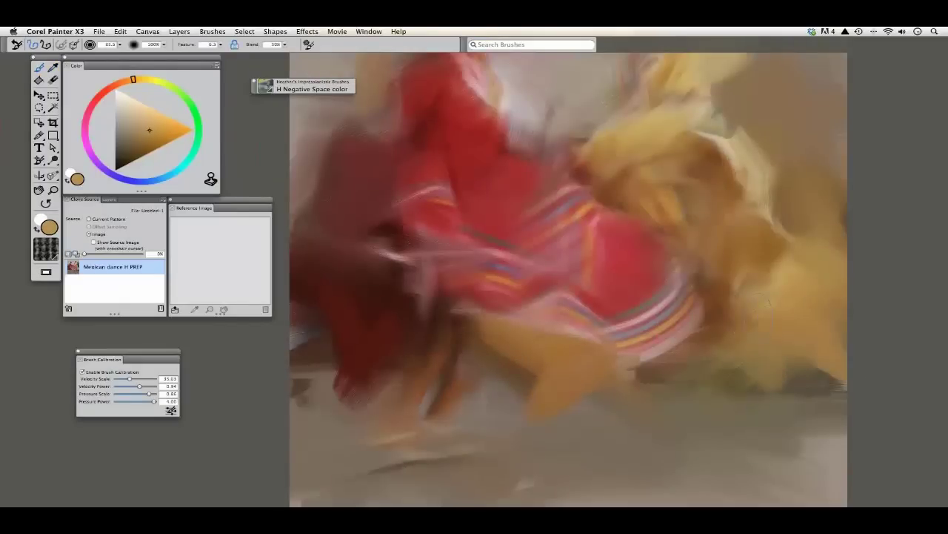
{"action": "left_click", "coordinate": [531, 392], "text": "alt"}
{"action": "left_click_drag", "start_coordinate": [540, 401], "coordinate": [550, 376]}
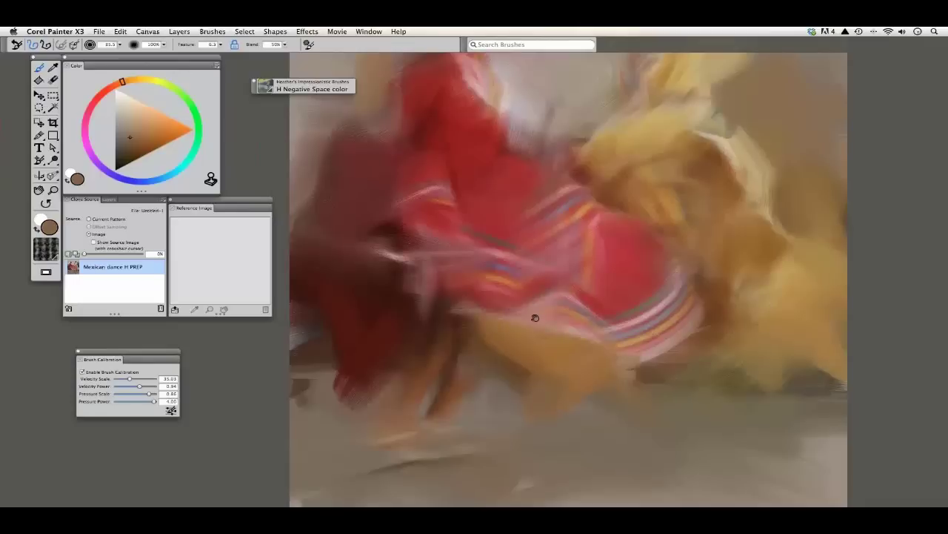
Step: Sample taupe and grey from the background and paint the negative space between the two dancers
{"action": "left_click_drag", "start_coordinate": [539, 329], "coordinate": [569, 410]}
{"action": "left_click", "coordinate": [852, 148], "text": "alt"}
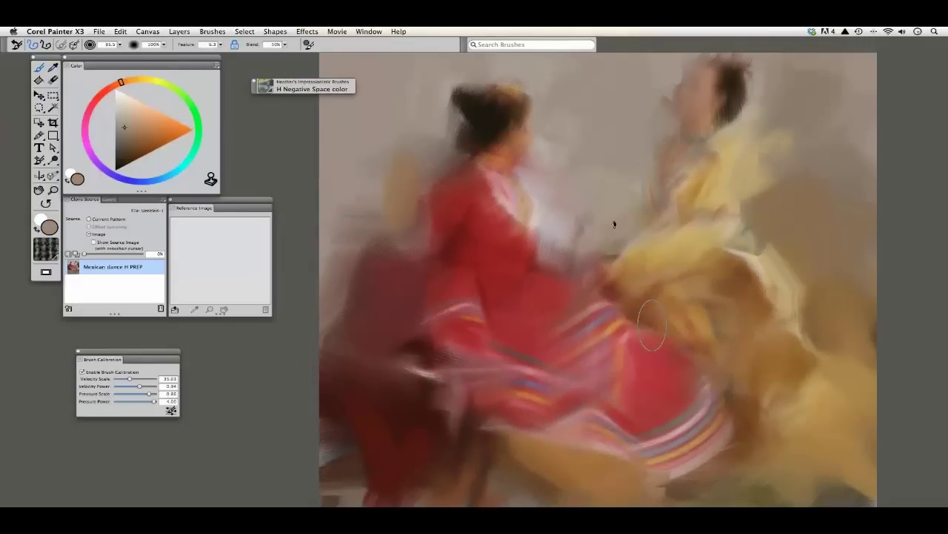
{"action": "left_click", "coordinate": [582, 233], "text": "alt"}
Step: Switch to the Face Heavy Cloner brush and clone the pale trim along the red skirt's inner fold, using Tracing Paper as a guide
{"action": "key", "text": "super+minus"}
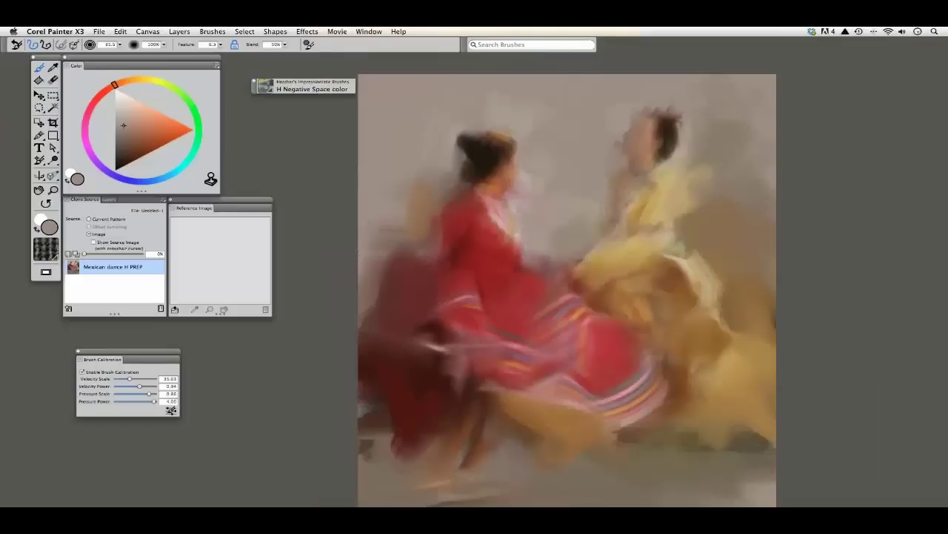
{"action": "left_click_drag", "start_coordinate": [389, 286], "coordinate": [364, 257]}
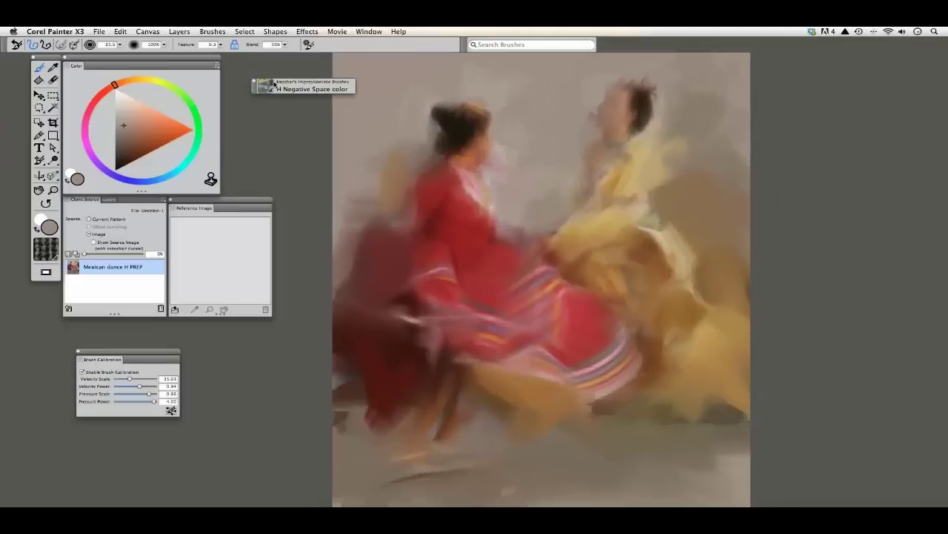
{"action": "left_click", "coordinate": [285, 87]}
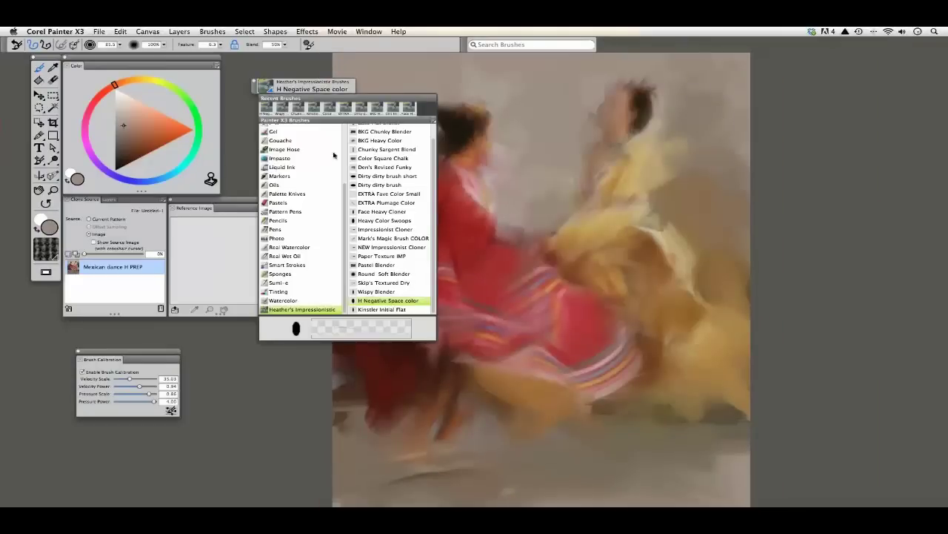
{"action": "left_click", "coordinate": [373, 215]}
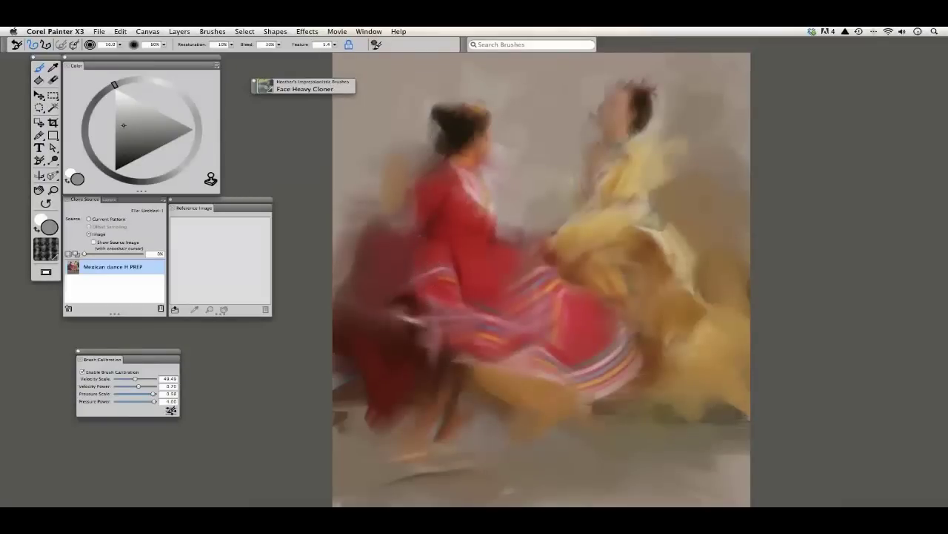
{"action": "key", "text": "semicolon"}
{"action": "key", "text": "semicolon"}
{"action": "left_click_drag", "start_coordinate": [398, 256], "coordinate": [443, 333]}
{"action": "key", "text": "semicolon"}
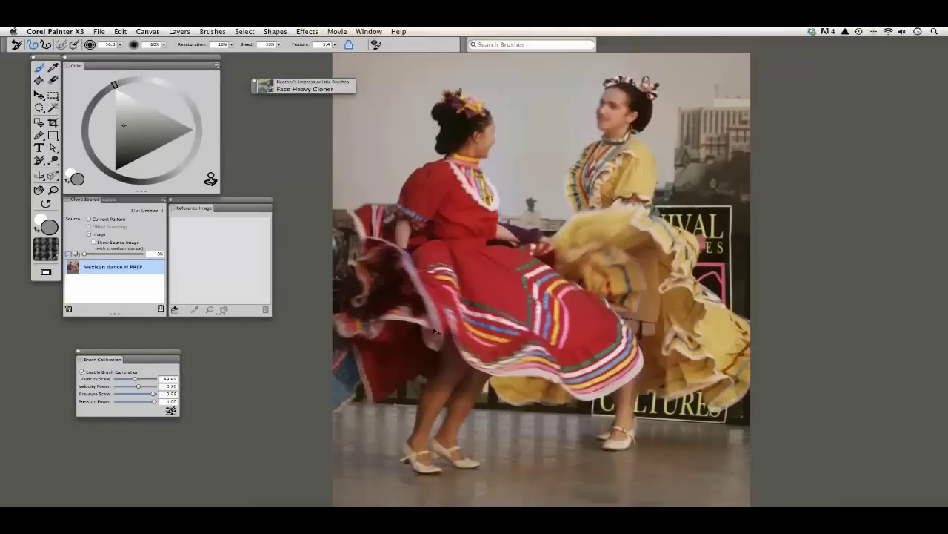
{"action": "key", "text": "semicolon"}
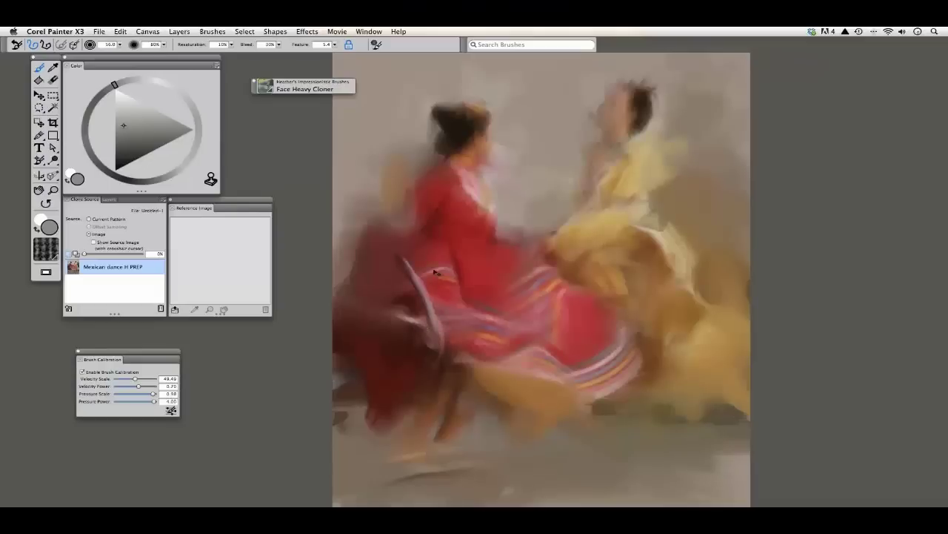
Step: Clone the white hem and striped border along the red skirt's lower edge and around its far corner, checking against Tracing Paper
{"action": "key", "text": "semicolon"}
{"action": "key", "text": "semicolon"}
{"action": "mouse_move", "coordinate": [430, 286]}
{"action": "left_mouse_down"}
{"action": "mouse_move", "coordinate": [493, 361]}
{"action": "mouse_move", "coordinate": [479, 349]}
{"action": "mouse_move", "coordinate": [549, 312]}
{"action": "mouse_move", "coordinate": [563, 319]}
{"action": "mouse_move", "coordinate": [496, 369]}
{"action": "mouse_move", "coordinate": [541, 377]}
{"action": "mouse_move", "coordinate": [536, 365]}
{"action": "mouse_move", "coordinate": [484, 372]}
{"action": "mouse_move", "coordinate": [620, 367]}
{"action": "mouse_move", "coordinate": [569, 387]}
{"action": "mouse_move", "coordinate": [583, 400]}
{"action": "mouse_move", "coordinate": [641, 367]}
{"action": "mouse_move", "coordinate": [602, 361]}
{"action": "left_mouse_up"}
{"action": "key", "text": "semicolon"}
{"action": "key", "text": "semicolon"}
{"action": "key", "text": "semicolon"}
{"action": "key", "text": "semicolon"}
{"action": "key", "text": "semicolon"}
{"action": "key", "text": "semicolon"}
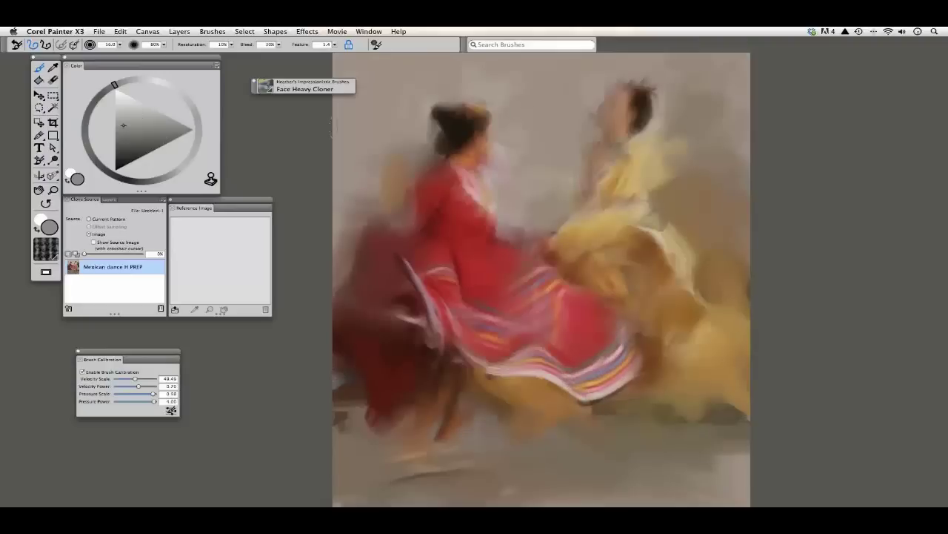
{"action": "key", "text": "semicolon"}
{"action": "key", "text": "semicolon"}
{"action": "mouse_move", "coordinate": [628, 339]}
{"action": "left_mouse_down"}
{"action": "mouse_move", "coordinate": [621, 347]}
{"action": "mouse_move", "coordinate": [638, 382]}
{"action": "left_mouse_up"}
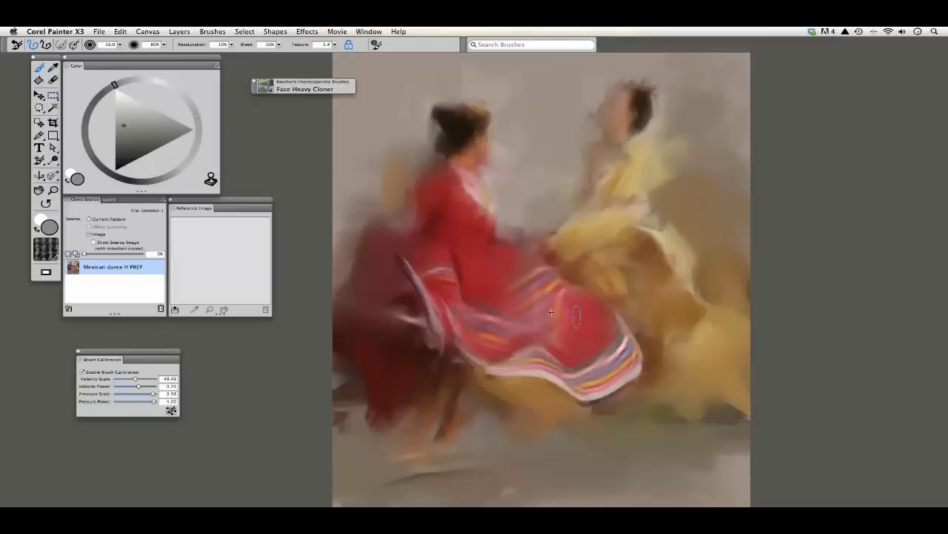
Step: Reduce the brush size to 42.4 and clone the lavender trim along the top of the dark, lifted skirt fold
{"action": "key", "text": "semicolon"}
{"action": "key", "text": "semicolon"}
{"action": "key", "text": "semicolon"}
{"action": "key", "text": "semicolon"}
{"action": "key", "text": "semicolon"}
{"action": "key", "text": "semicolon"}
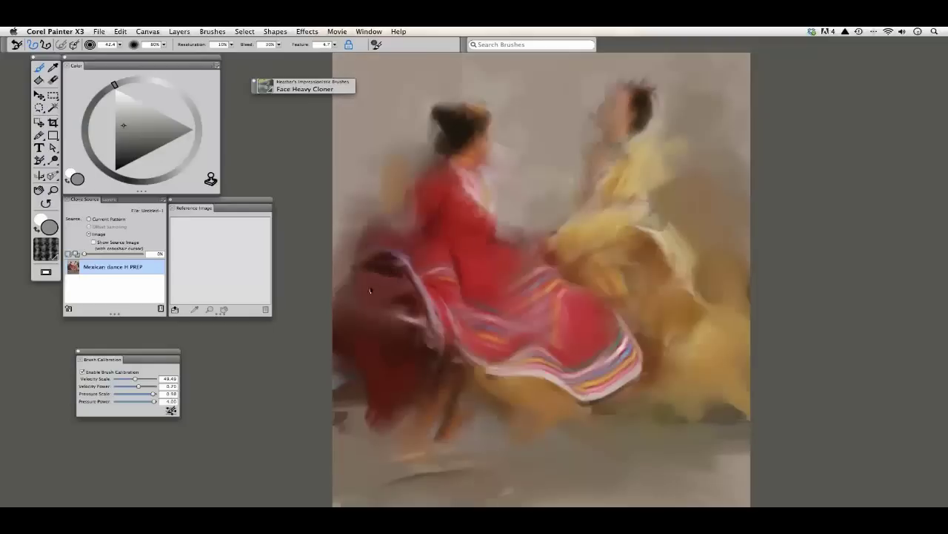
Step: Clone the pink lower edge and the dark red inner folds of the lifted skirt, comparing with the source photo
{"action": "key", "text": "semicolon"}
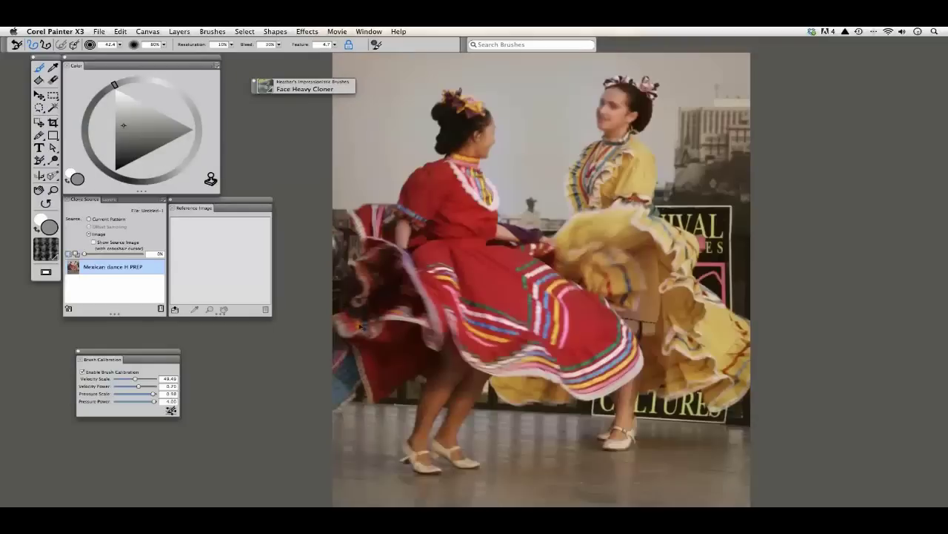
{"action": "key", "text": "semicolon"}
{"action": "key", "text": "semicolon"}
{"action": "key", "text": "semicolon"}
{"action": "key", "text": "semicolon"}
{"action": "key", "text": "semicolon"}
{"action": "key", "text": "semicolon"}
{"action": "key", "text": "semicolon"}
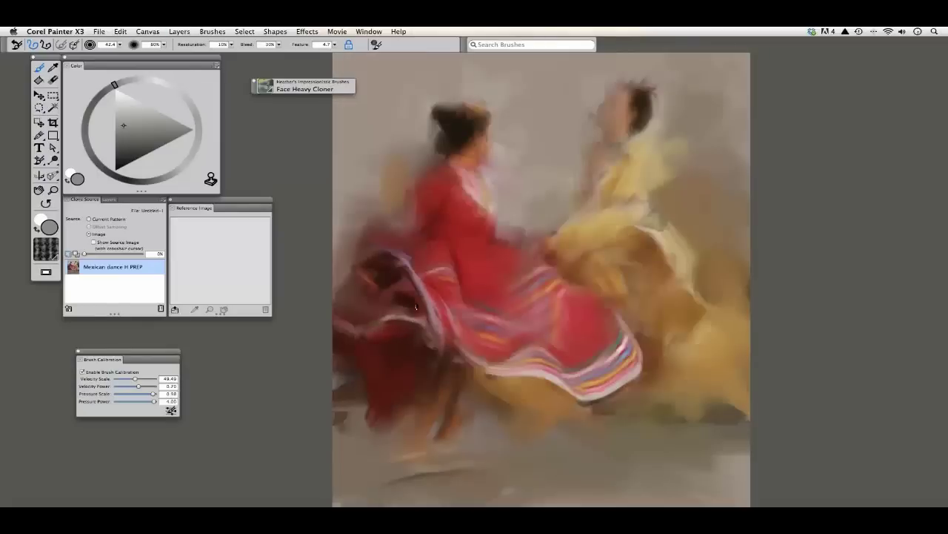
{"action": "key", "text": "semicolon"}
{"action": "key", "text": "semicolon"}
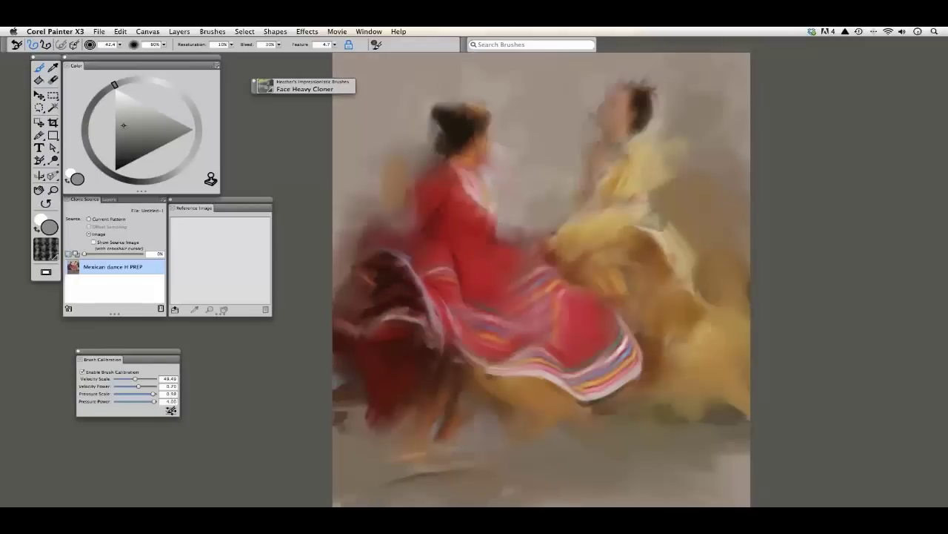
Step: Clone the pink, blue and yellow zigzag stripes across the middle of the red skirt, comparing with the source photo
{"action": "key", "text": "super+t"}
{"action": "key", "text": "super+t"}
{"action": "key", "text": "super+t"}
{"action": "key", "text": "super+t"}
{"action": "key", "text": "super+t"}
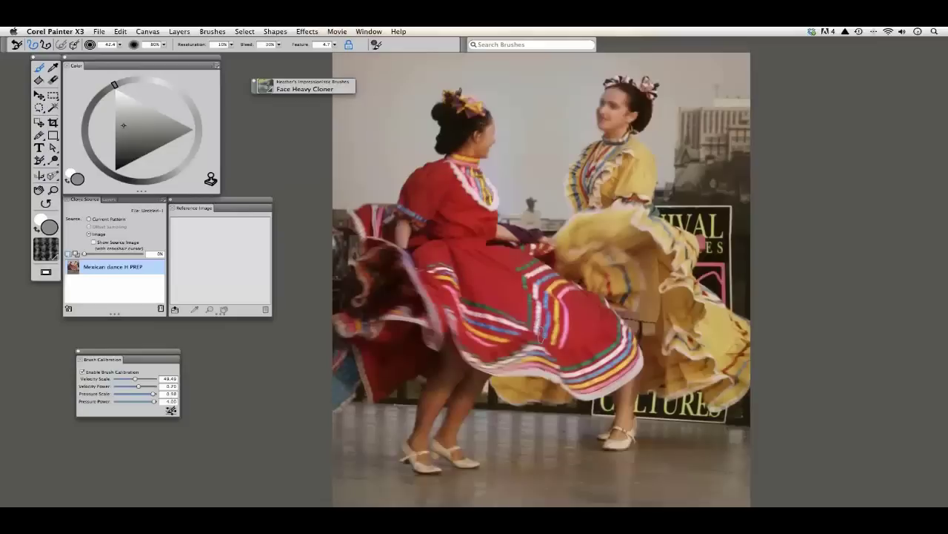
{"action": "key", "text": "super+t"}
{"action": "mouse_move", "coordinate": [550, 345]}
{"action": "left_mouse_down"}
{"action": "mouse_move", "coordinate": [553, 289]}
{"action": "mouse_move", "coordinate": [545, 327]}
{"action": "mouse_move", "coordinate": [540, 285]}
{"action": "mouse_move", "coordinate": [539, 323]}
{"action": "left_mouse_up"}
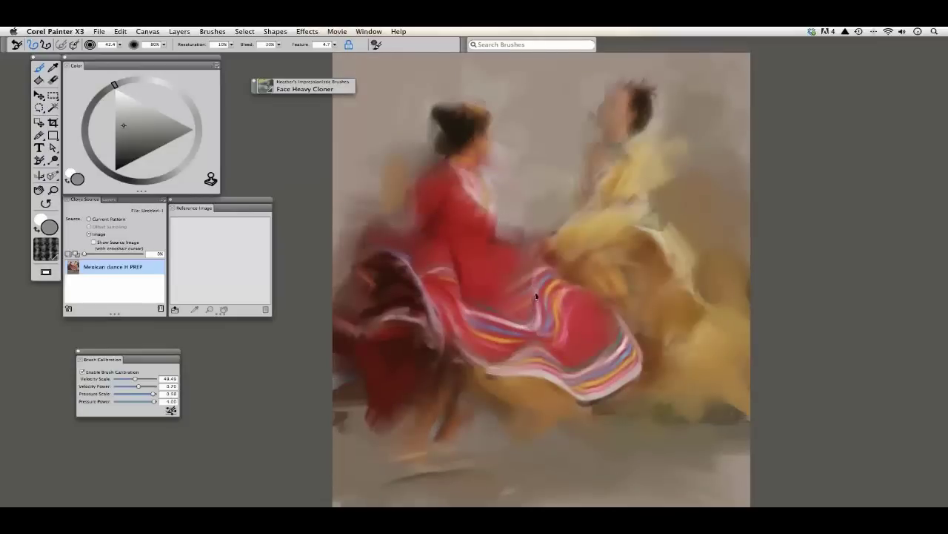
{"action": "key", "text": "super+t"}
{"action": "key", "text": "super+t"}
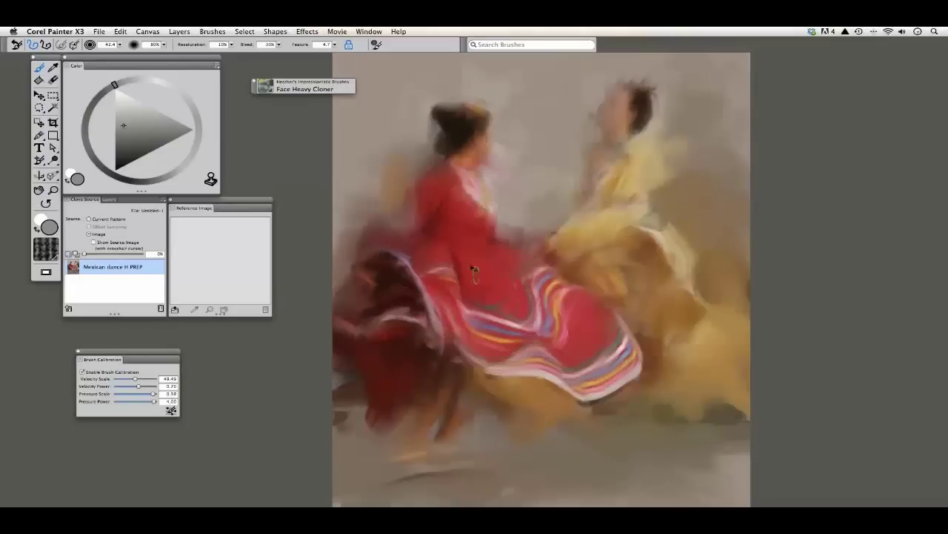
Step: Clone the green zigzag line above the red skirt's stripes and define the edge of the skirt below the waist
{"action": "key", "text": "super+t"}
{"action": "key", "text": "super+t"}
{"action": "key", "text": "super+t"}
{"action": "key", "text": "super+t"}
{"action": "key", "text": "super+t"}
{"action": "key", "text": "super+t"}
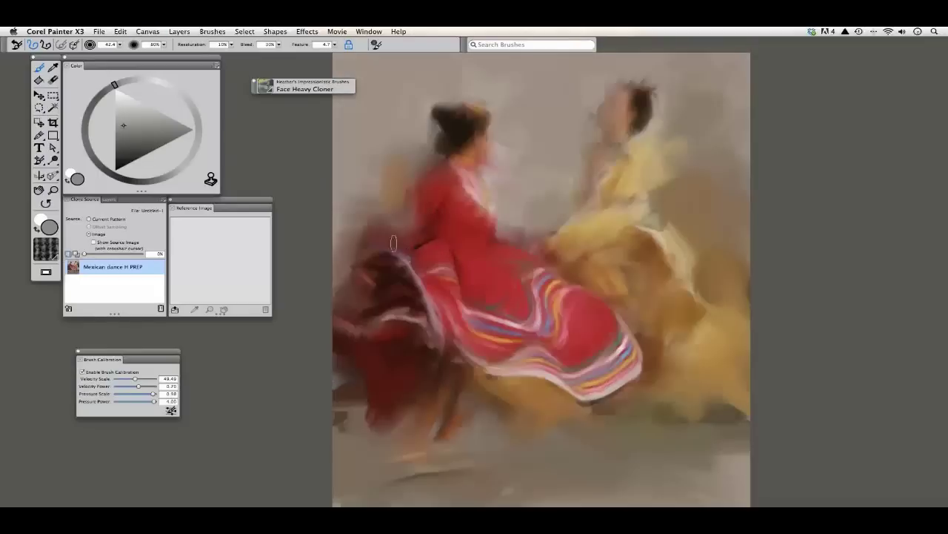
Step: Clone the gathered ruffle behind the red dancer's arm and define the outer edge of her sleeve
{"action": "key", "text": "super+t"}
{"action": "key", "text": "super+t"}
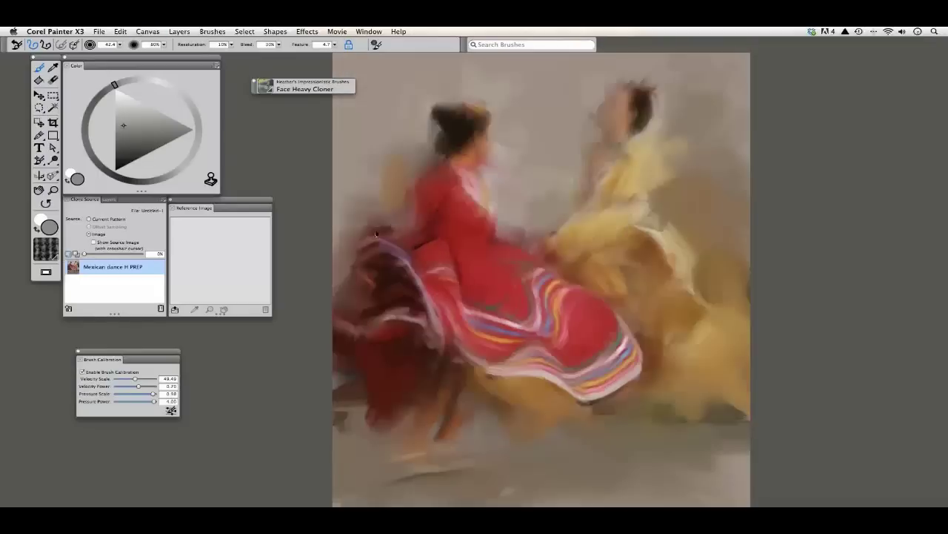
{"action": "key", "text": "super+t"}
{"action": "key", "text": "super+t"}
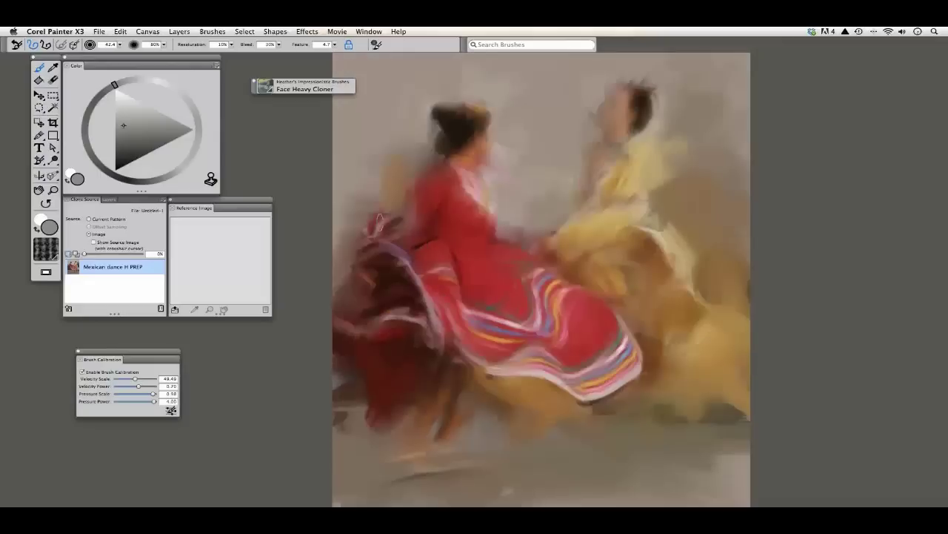
{"action": "key", "text": "super+t"}
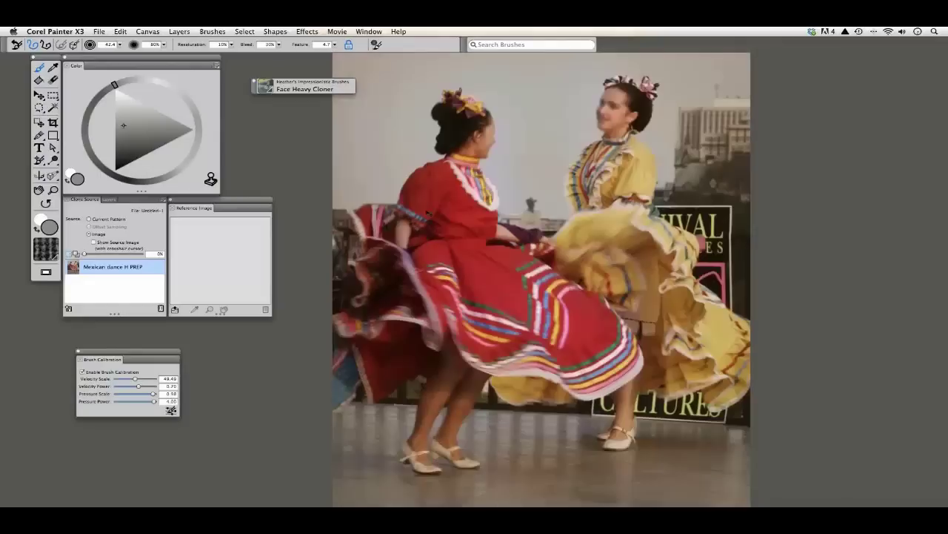
{"action": "key", "text": "super+t"}
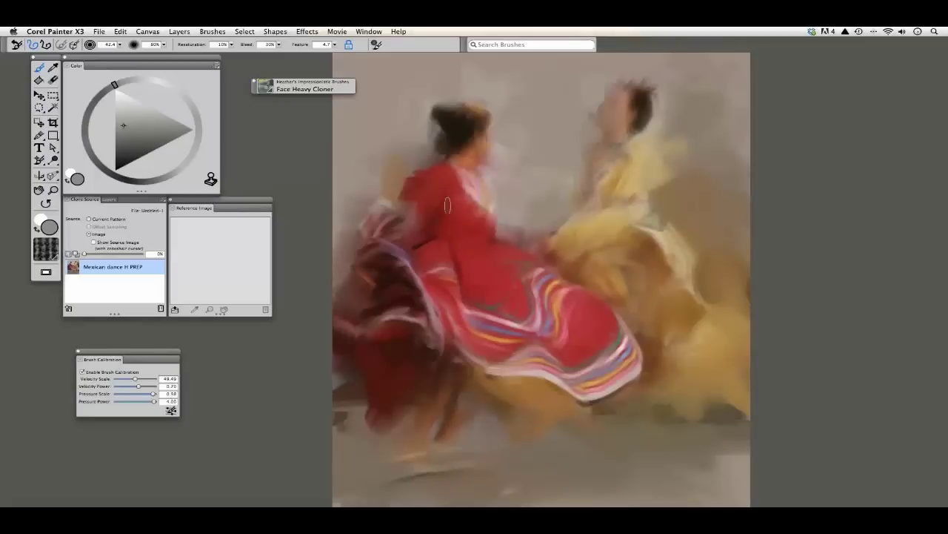
Step: Clone the blue sleeve cuff and the white ruffled collar of the red dress with Tracing Paper as a guide
{"action": "key", "text": "super+t"}
{"action": "key", "text": "super+t"}
{"action": "mouse_move", "coordinate": [401, 209]}
{"action": "left_mouse_down"}
{"action": "mouse_move", "coordinate": [421, 221]}
{"action": "mouse_move", "coordinate": [445, 211]}
{"action": "mouse_move", "coordinate": [443, 199]}
{"action": "mouse_move", "coordinate": [481, 211]}
{"action": "mouse_move", "coordinate": [454, 176]}
{"action": "mouse_move", "coordinate": [481, 194]}
{"action": "left_mouse_up"}
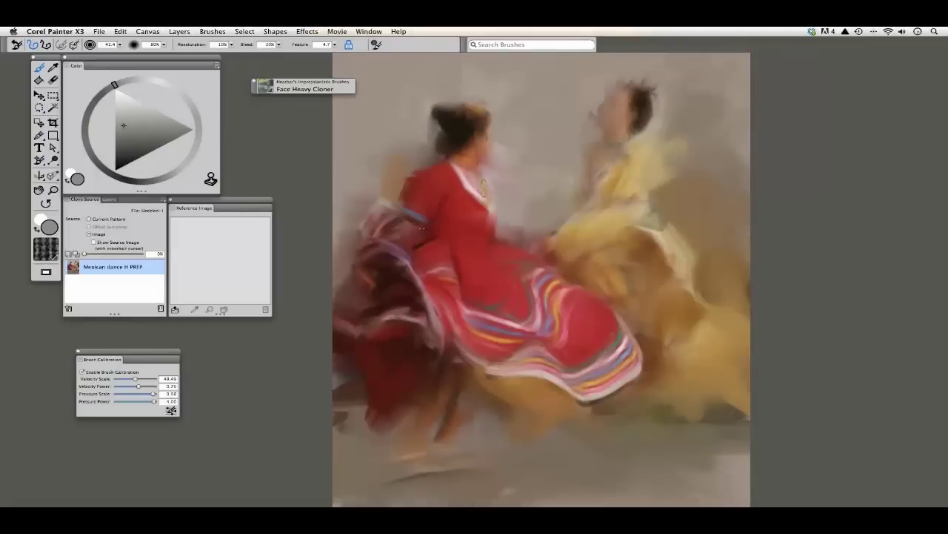
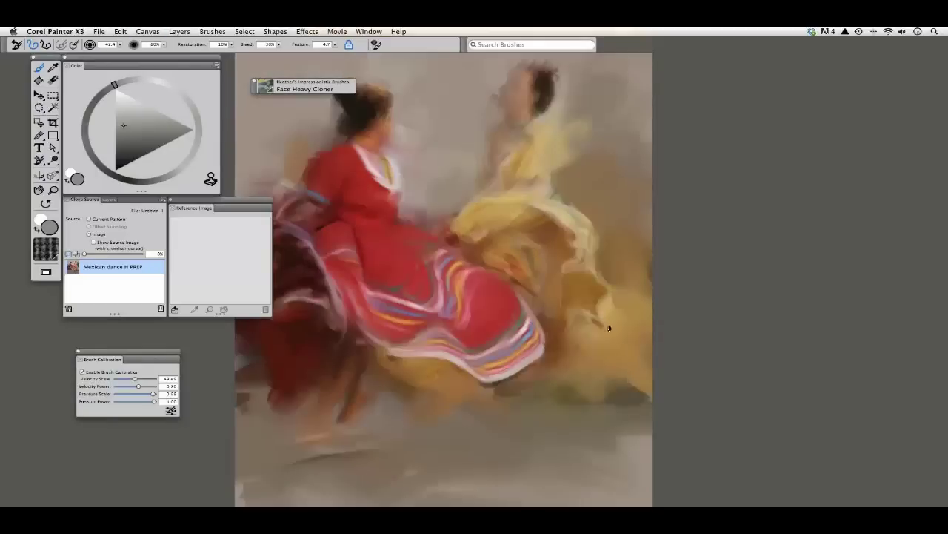
Step: Clone pale yellow ruffle highlights along the yellow skirt's outer edge, and save the painting as a Painter RIFF file on the Desktop
{"action": "left_click_drag", "start_coordinate": [604, 298], "coordinate": [610, 314]}
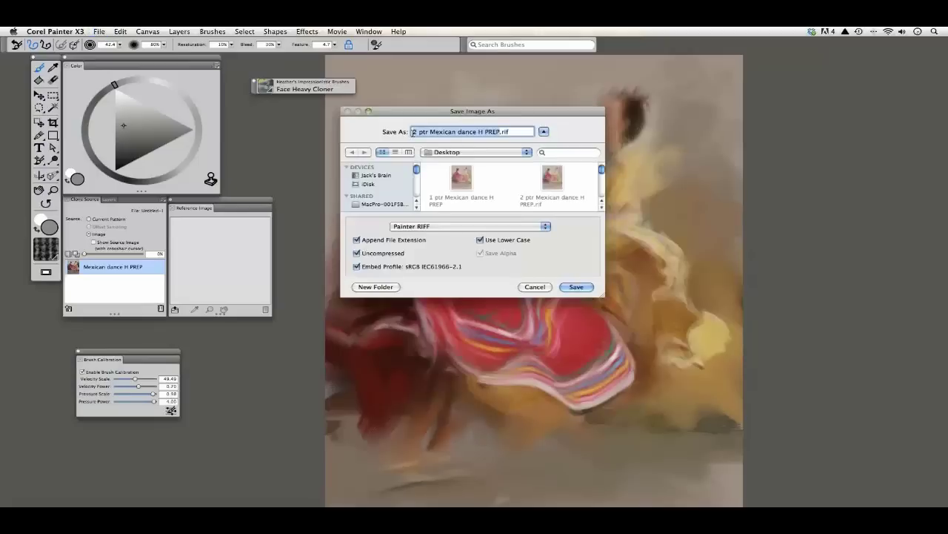
{"action": "key", "text": "Return"}
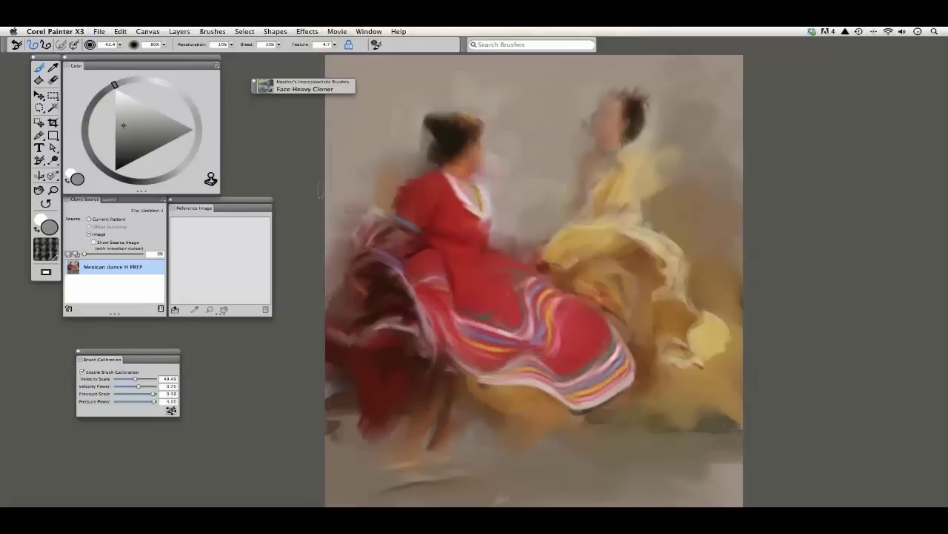
{"action": "left_click", "coordinate": [96, 97]}
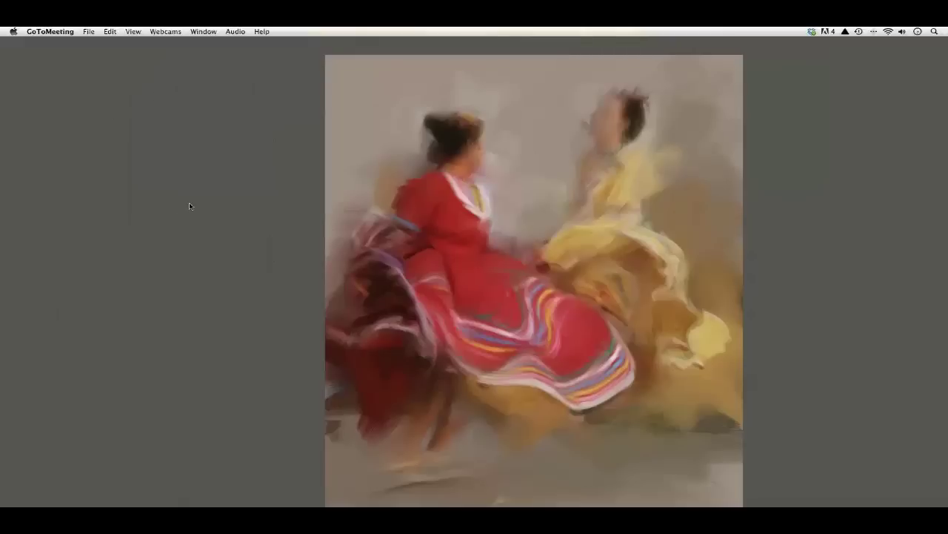
{"action": "left_click", "coordinate": [239, 124]}
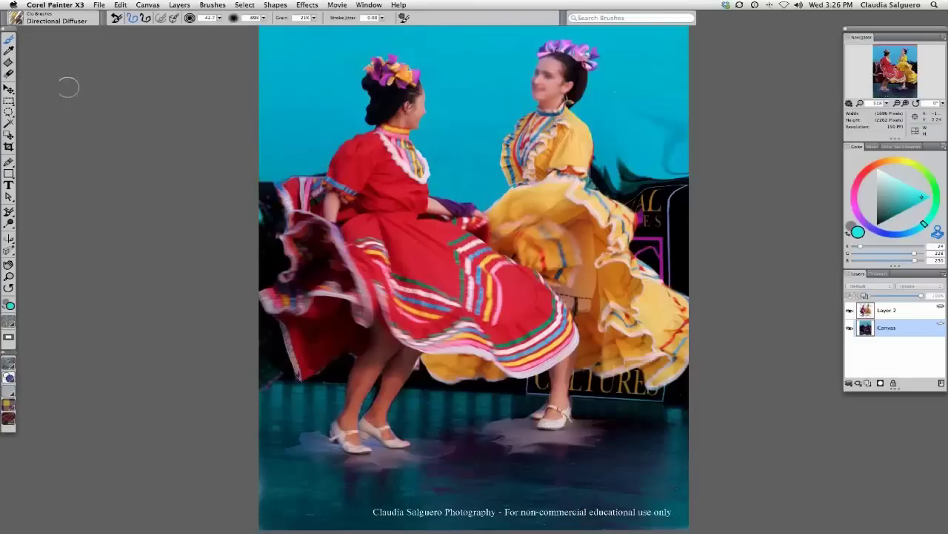
Step: Choose the Distorto brush and push the turquoise background on the Canvas layer down over the dark backdrop on both sides of the dancers
{"action": "left_click", "coordinate": [17, 22]}
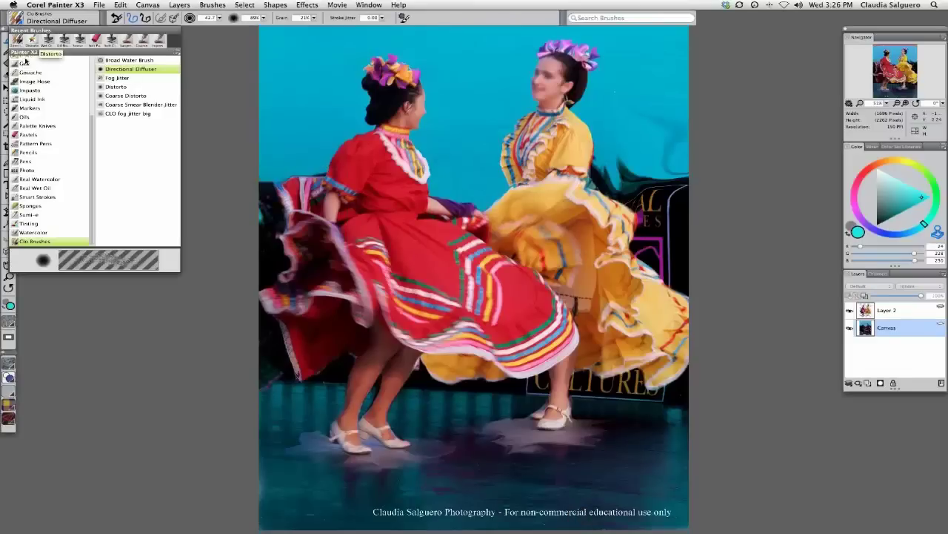
{"action": "left_click", "coordinate": [51, 53]}
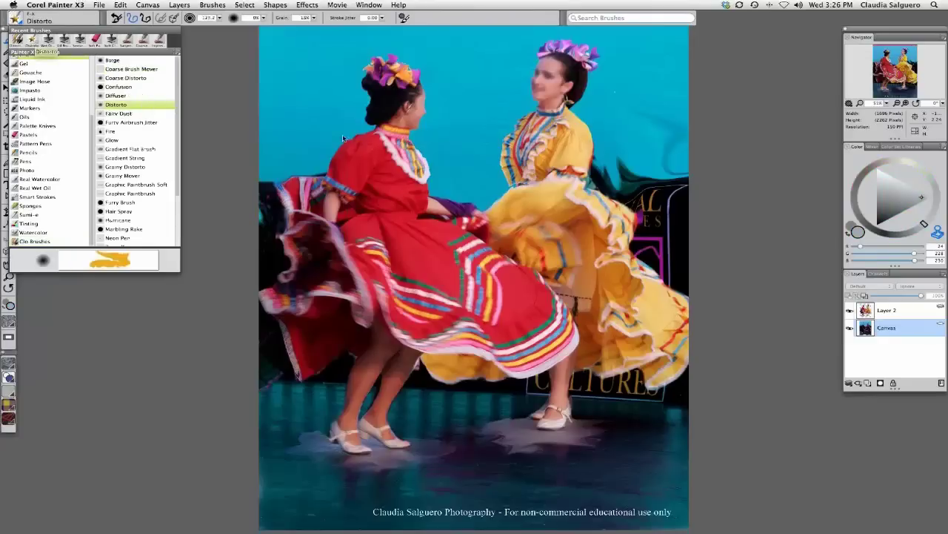
{"action": "mouse_move", "coordinate": [336, 178]}
{"action": "left_mouse_down"}
{"action": "mouse_move", "coordinate": [296, 199]}
{"action": "mouse_move", "coordinate": [274, 182]}
{"action": "mouse_move", "coordinate": [338, 163]}
{"action": "mouse_move", "coordinate": [355, 145]}
{"action": "left_mouse_up"}
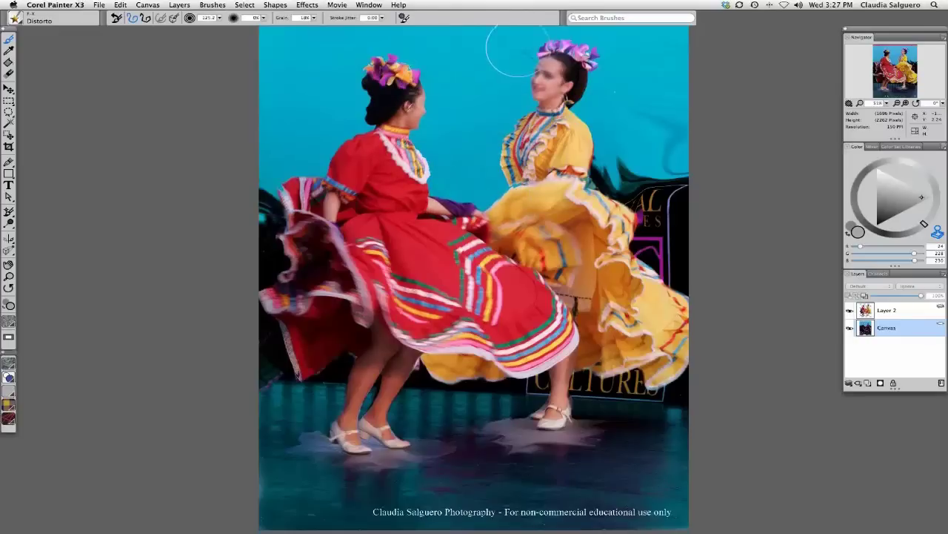
{"action": "mouse_move", "coordinate": [641, 168]}
{"action": "left_mouse_down"}
{"action": "mouse_move", "coordinate": [672, 164]}
{"action": "mouse_move", "coordinate": [659, 128]}
{"action": "mouse_move", "coordinate": [682, 121]}
{"action": "left_mouse_up"}
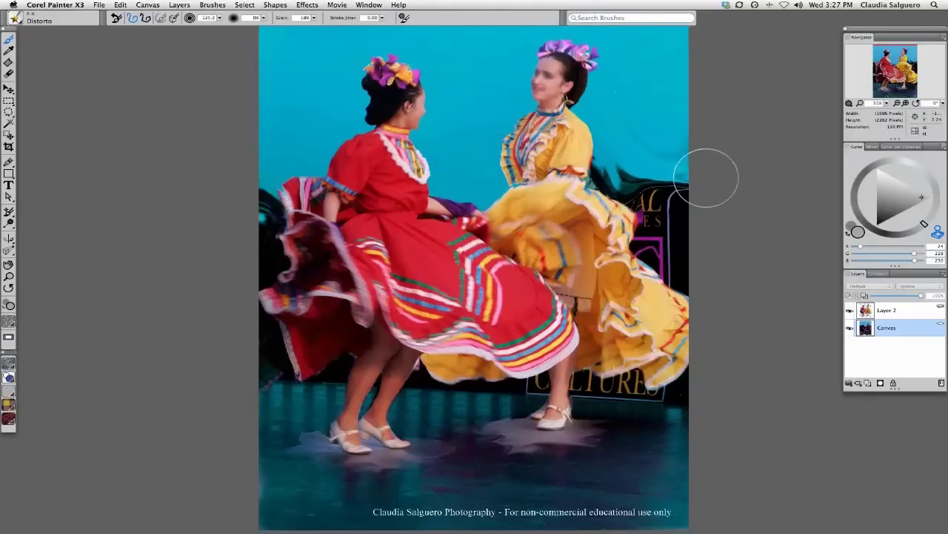
{"action": "mouse_move", "coordinate": [705, 173]}
{"action": "left_mouse_down"}
{"action": "mouse_move", "coordinate": [670, 212]}
{"action": "mouse_move", "coordinate": [658, 180]}
{"action": "mouse_move", "coordinate": [632, 197]}
{"action": "mouse_move", "coordinate": [623, 176]}
{"action": "mouse_move", "coordinate": [605, 188]}
{"action": "mouse_move", "coordinate": [602, 167]}
{"action": "mouse_move", "coordinate": [590, 194]}
{"action": "mouse_move", "coordinate": [614, 180]}
{"action": "mouse_move", "coordinate": [662, 222]}
{"action": "mouse_move", "coordinate": [681, 221]}
{"action": "mouse_move", "coordinate": [664, 163]}
{"action": "mouse_move", "coordinate": [637, 146]}
{"action": "mouse_move", "coordinate": [662, 218]}
{"action": "left_mouse_up"}
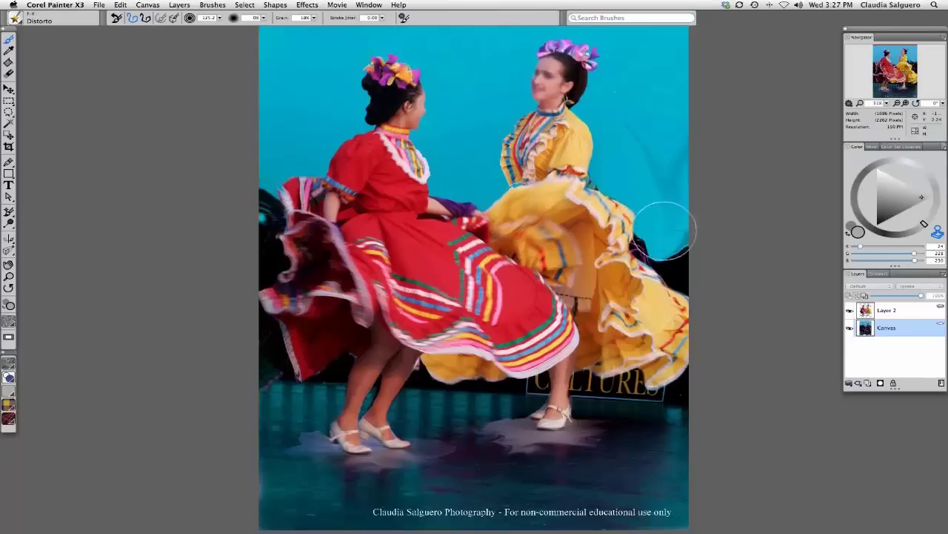
{"action": "mouse_move", "coordinate": [275, 180]}
{"action": "left_mouse_down"}
{"action": "mouse_move", "coordinate": [265, 218]}
{"action": "mouse_move", "coordinate": [275, 232]}
{"action": "mouse_move", "coordinate": [258, 228]}
{"action": "mouse_move", "coordinate": [286, 254]}
{"action": "left_mouse_up"}
{"action": "left_click_drag", "start_coordinate": [674, 280], "coordinate": [661, 260]}
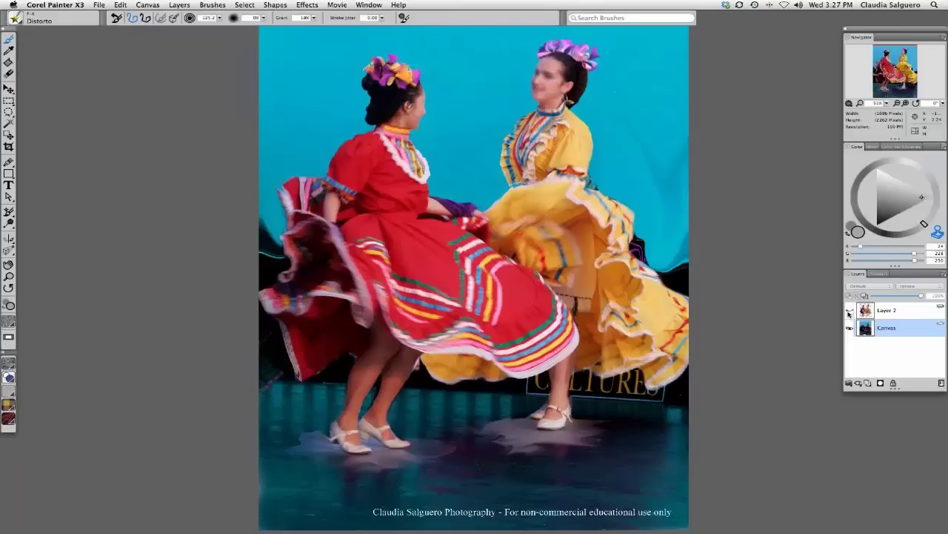
Step: Hide Layer 2, smear the yellow dancer's duplicate head and shoulder on the canvas with Distorto, and show Layer 2 again
{"action": "left_click", "coordinate": [849, 312]}
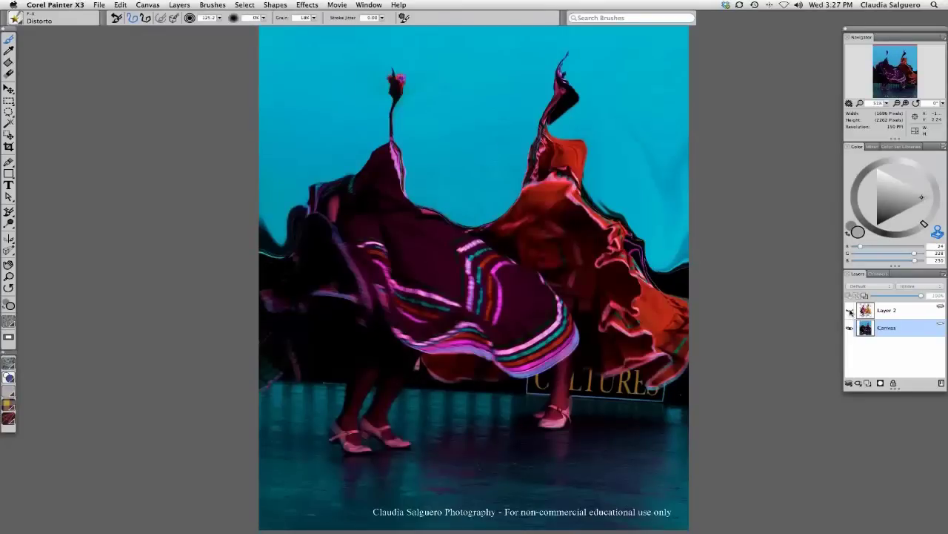
{"action": "mouse_move", "coordinate": [555, 97]}
{"action": "left_mouse_down"}
{"action": "mouse_move", "coordinate": [596, 123]}
{"action": "mouse_move", "coordinate": [576, 153]}
{"action": "left_mouse_up"}
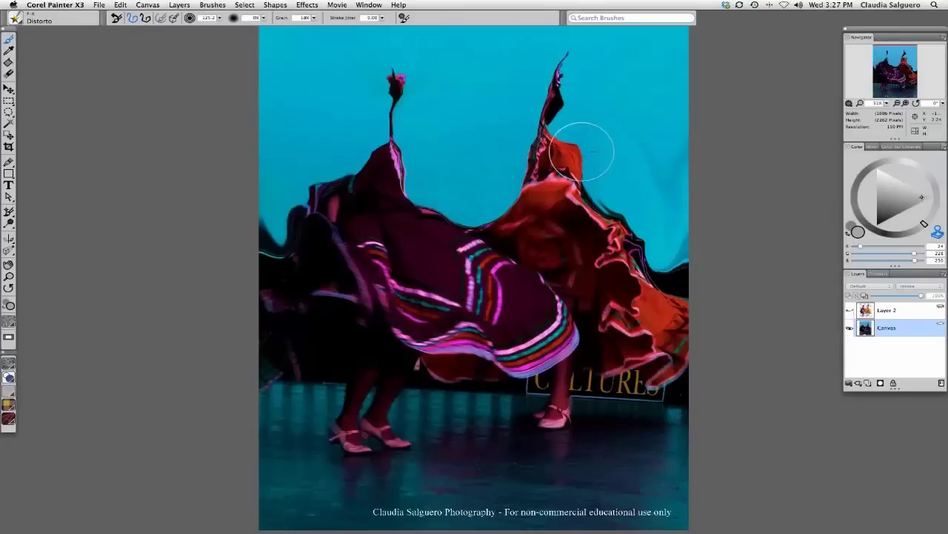
{"action": "left_click", "coordinate": [849, 311]}
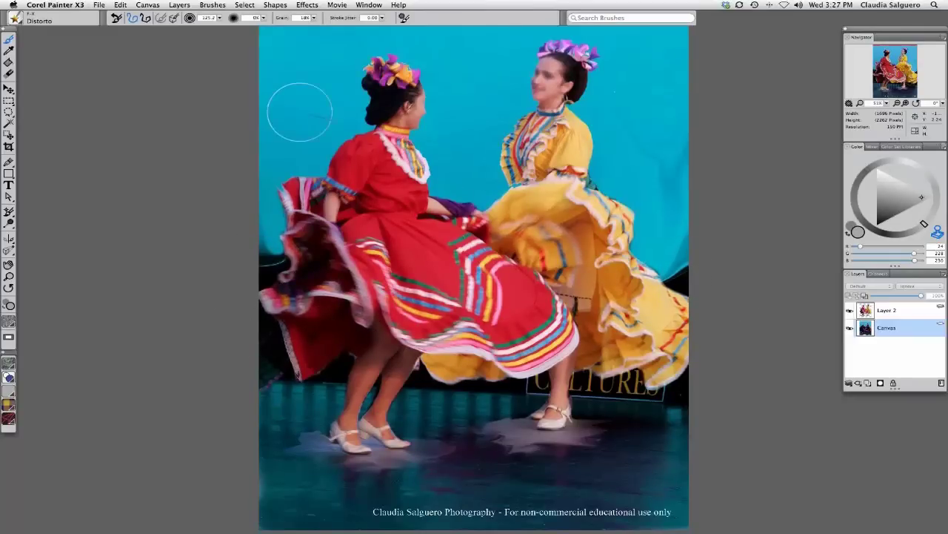
Step: Set the brush opacity to 39% and Grain to 63%, disable Clone Color, and paint turquoise over the dark backdrop beside both dancers' skirts
{"action": "left_click", "coordinate": [263, 19]}
{"action": "left_click_drag", "start_coordinate": [275, 32], "coordinate": [349, 71]}
{"action": "left_click", "coordinate": [314, 18]}
{"action": "left_click", "coordinate": [937, 233]}
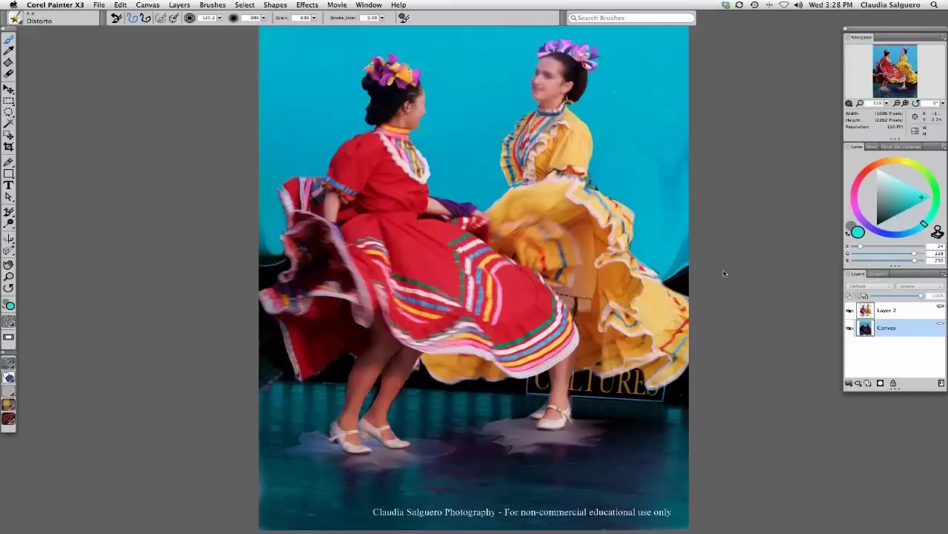
{"action": "mouse_move", "coordinate": [693, 286]}
{"action": "left_mouse_down"}
{"action": "mouse_move", "coordinate": [689, 262]}
{"action": "mouse_move", "coordinate": [657, 276]}
{"action": "mouse_move", "coordinate": [687, 283]}
{"action": "mouse_move", "coordinate": [674, 274]}
{"action": "mouse_move", "coordinate": [676, 303]}
{"action": "mouse_move", "coordinate": [629, 295]}
{"action": "left_mouse_up"}
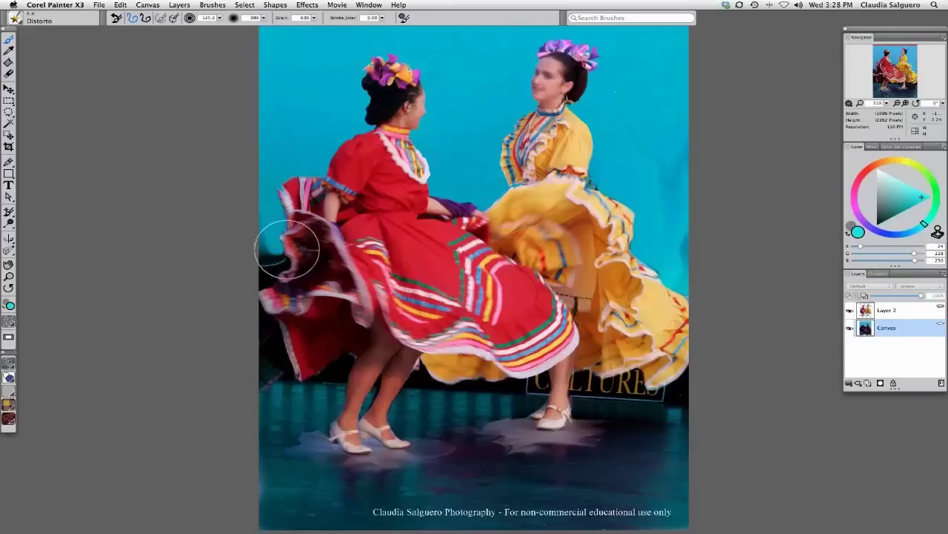
{"action": "mouse_move", "coordinate": [286, 249]}
{"action": "left_mouse_down"}
{"action": "mouse_move", "coordinate": [301, 279]}
{"action": "mouse_move", "coordinate": [293, 260]}
{"action": "mouse_move", "coordinate": [246, 228]}
{"action": "mouse_move", "coordinate": [288, 241]}
{"action": "mouse_move", "coordinate": [292, 218]}
{"action": "mouse_move", "coordinate": [260, 202]}
{"action": "mouse_move", "coordinate": [333, 214]}
{"action": "mouse_move", "coordinate": [262, 198]}
{"action": "mouse_move", "coordinate": [291, 193]}
{"action": "mouse_move", "coordinate": [316, 235]}
{"action": "mouse_move", "coordinate": [294, 232]}
{"action": "mouse_move", "coordinate": [254, 254]}
{"action": "left_mouse_up"}
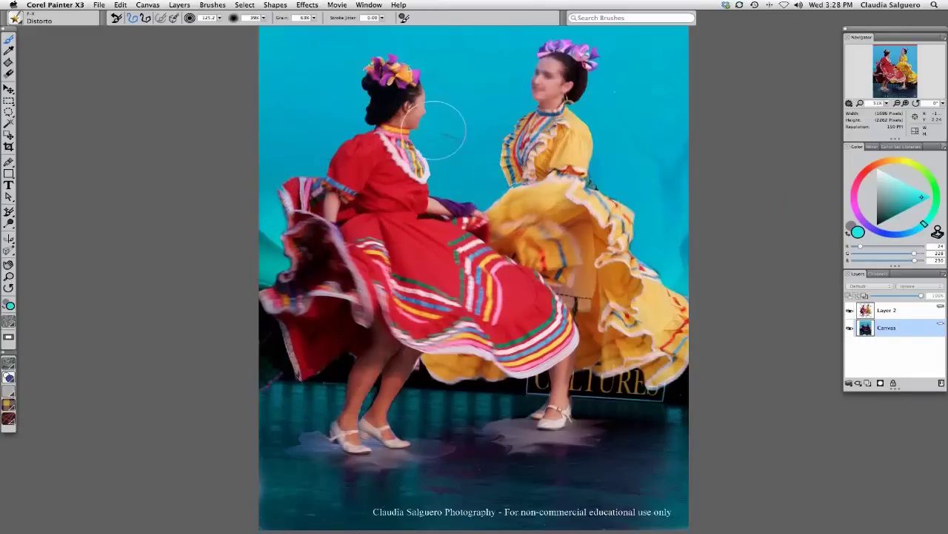
Step: Try swirling brighter turquoise strokes through the upper background around the dancers, and undo them
{"action": "mouse_move", "coordinate": [311, 101]}
{"action": "left_mouse_down"}
{"action": "mouse_move", "coordinate": [301, 127]}
{"action": "mouse_move", "coordinate": [328, 53]}
{"action": "mouse_move", "coordinate": [299, 114]}
{"action": "mouse_move", "coordinate": [349, 149]}
{"action": "mouse_move", "coordinate": [455, 81]}
{"action": "mouse_move", "coordinate": [533, 145]}
{"action": "left_mouse_up"}
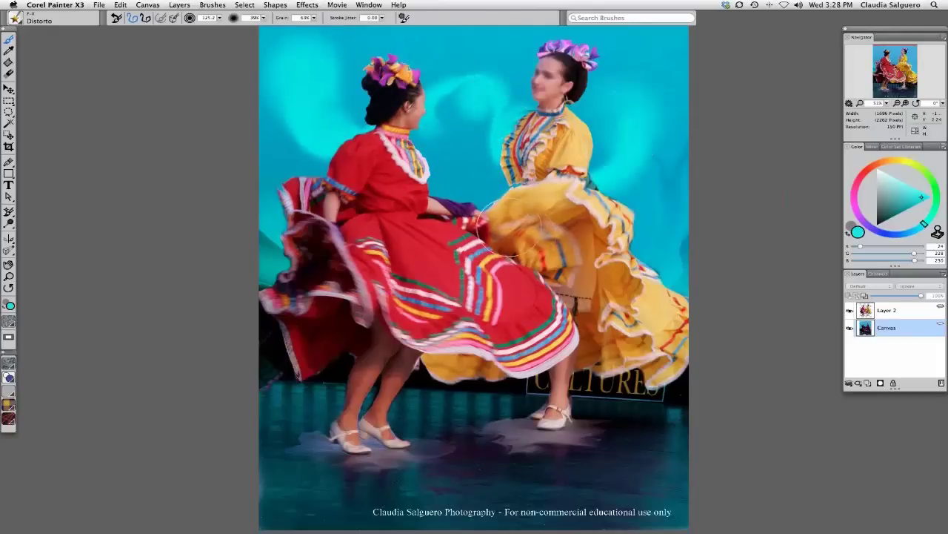
{"action": "key", "text": "super+z"}
{"action": "key", "text": "super+z"}
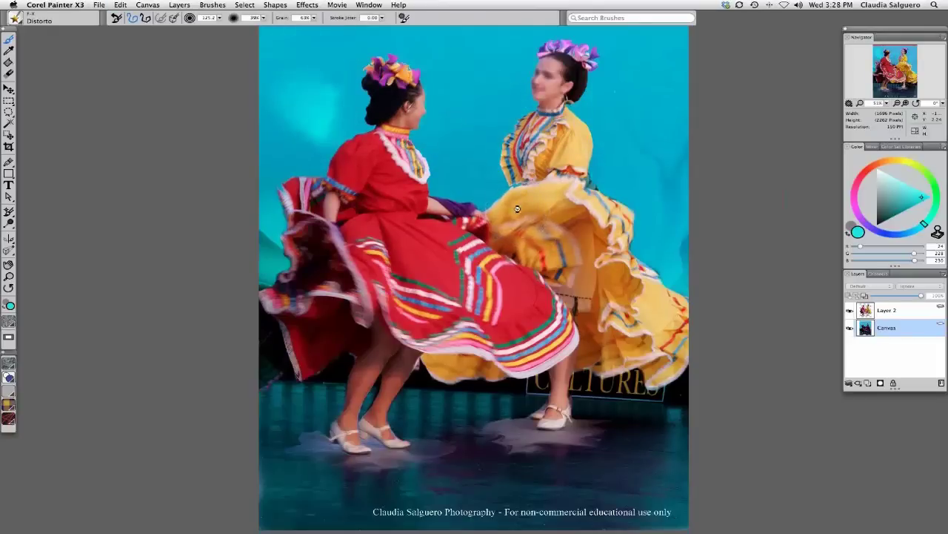
{"action": "key", "text": "super+z"}
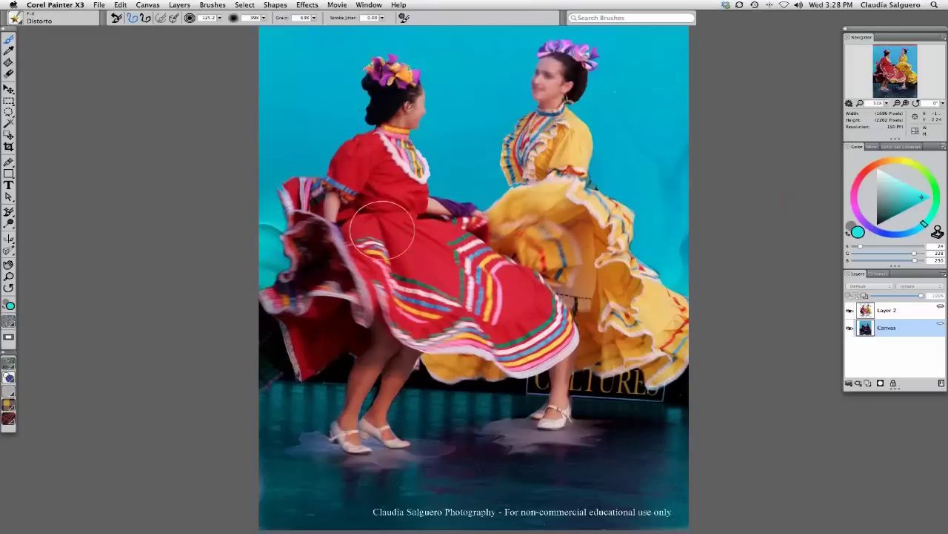
Step: Pick a yellow-green and paint it on the background beside the yellow skirt, trying high and low Grain settings
{"action": "left_click", "coordinate": [909, 162]}
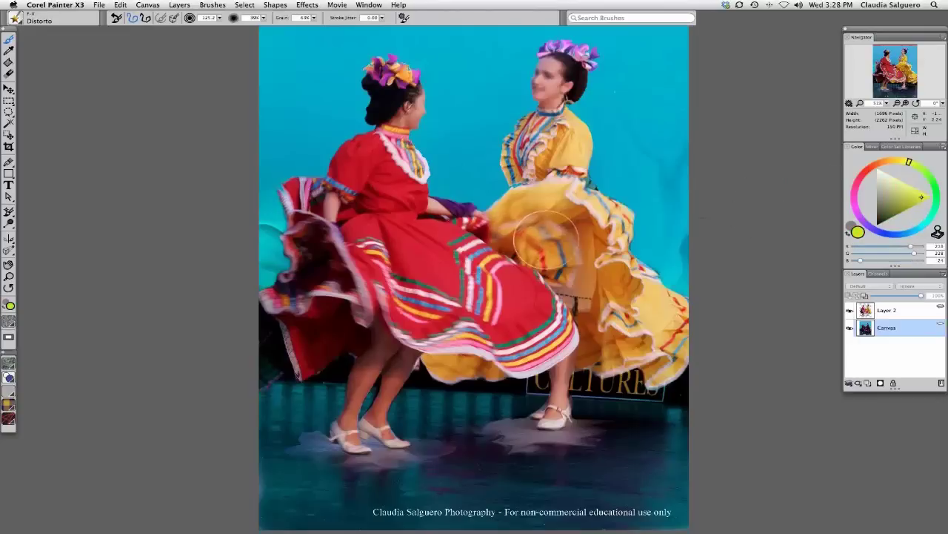
{"action": "mouse_move", "coordinate": [631, 246]}
{"action": "left_mouse_down"}
{"action": "mouse_move", "coordinate": [667, 243]}
{"action": "mouse_move", "coordinate": [658, 236]}
{"action": "mouse_move", "coordinate": [692, 271]}
{"action": "mouse_move", "coordinate": [731, 239]}
{"action": "mouse_move", "coordinate": [664, 224]}
{"action": "mouse_move", "coordinate": [684, 186]}
{"action": "mouse_move", "coordinate": [673, 183]}
{"action": "mouse_move", "coordinate": [674, 205]}
{"action": "mouse_move", "coordinate": [716, 236]}
{"action": "mouse_move", "coordinate": [667, 311]}
{"action": "mouse_move", "coordinate": [706, 167]}
{"action": "mouse_move", "coordinate": [690, 203]}
{"action": "mouse_move", "coordinate": [663, 222]}
{"action": "mouse_move", "coordinate": [710, 159]}
{"action": "mouse_move", "coordinate": [630, 196]}
{"action": "left_mouse_up"}
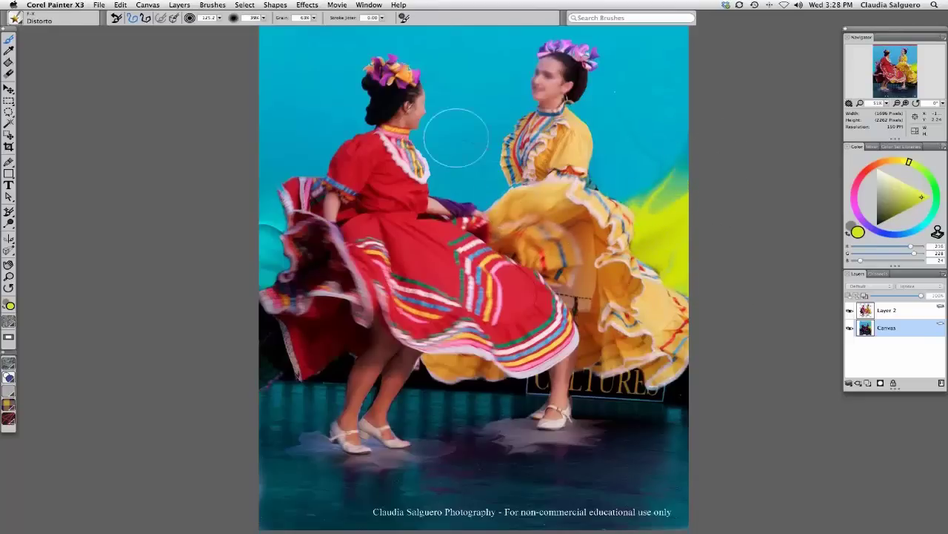
{"action": "left_click_drag", "start_coordinate": [343, 34], "coordinate": [347, 37]}
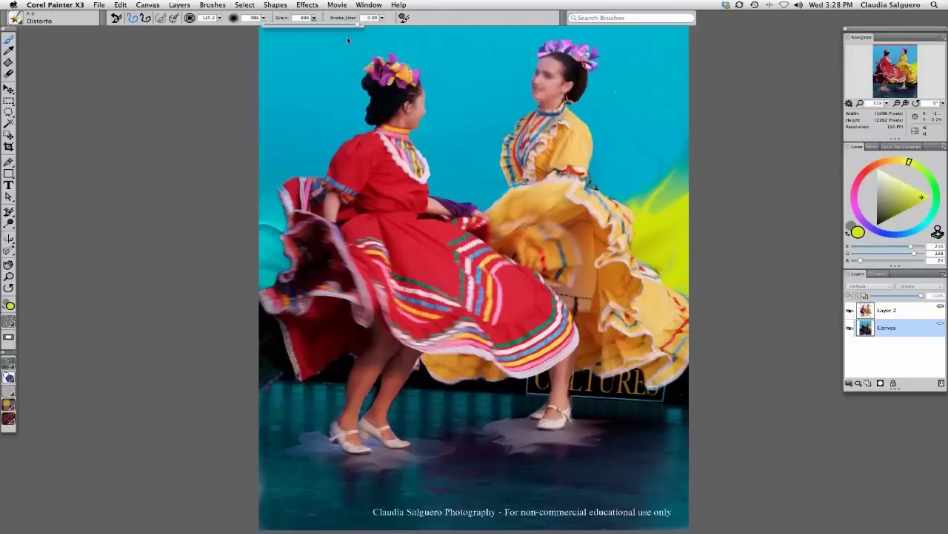
{"action": "mouse_move", "coordinate": [662, 184]}
{"action": "left_mouse_down"}
{"action": "mouse_move", "coordinate": [673, 172]}
{"action": "mouse_move", "coordinate": [671, 215]}
{"action": "mouse_move", "coordinate": [667, 170]}
{"action": "mouse_move", "coordinate": [649, 214]}
{"action": "mouse_move", "coordinate": [685, 174]}
{"action": "mouse_move", "coordinate": [660, 163]}
{"action": "left_mouse_up"}
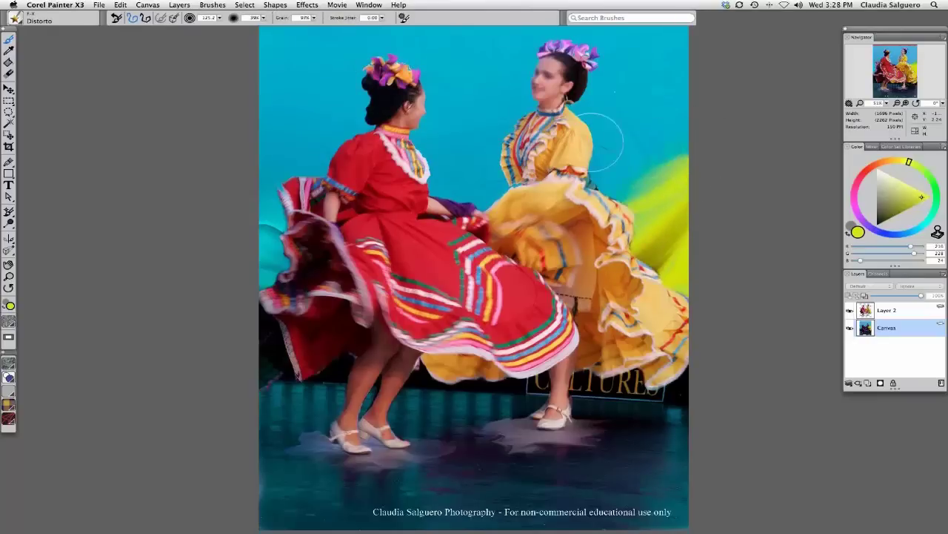
{"action": "left_click_drag", "start_coordinate": [315, 17], "coordinate": [226, 55]}
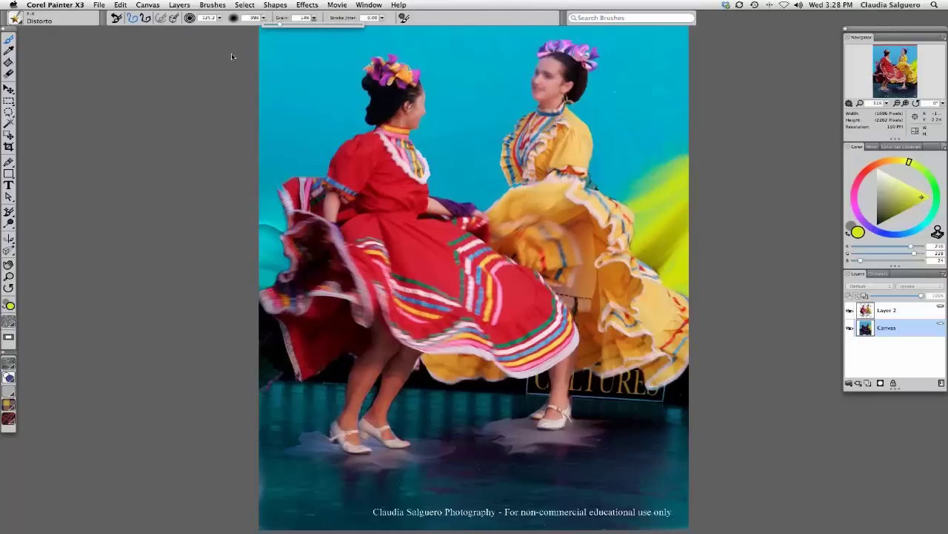
{"action": "mouse_move", "coordinate": [627, 177]}
{"action": "left_mouse_down"}
{"action": "mouse_move", "coordinate": [683, 159]}
{"action": "mouse_move", "coordinate": [673, 181]}
{"action": "mouse_move", "coordinate": [637, 164]}
{"action": "mouse_move", "coordinate": [625, 197]}
{"action": "mouse_move", "coordinate": [665, 185]}
{"action": "mouse_move", "coordinate": [682, 207]}
{"action": "mouse_move", "coordinate": [667, 281]}
{"action": "mouse_move", "coordinate": [671, 182]}
{"action": "mouse_move", "coordinate": [663, 192]}
{"action": "mouse_move", "coordinate": [648, 157]}
{"action": "left_mouse_up"}
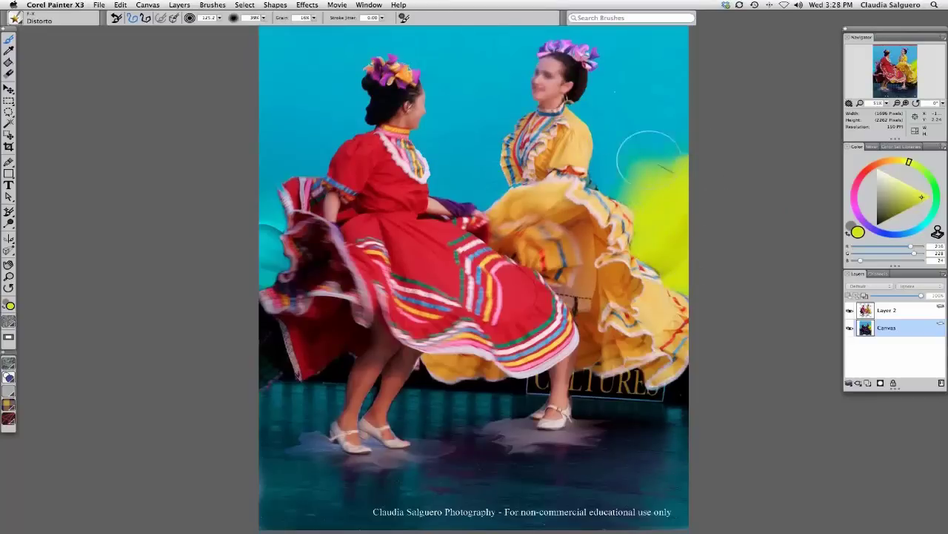
Step: Choose red, undo the first red stroke and the latest yellow-green strokes, and paint red into the remaining yellow-green patch
{"action": "left_click", "coordinate": [870, 168]}
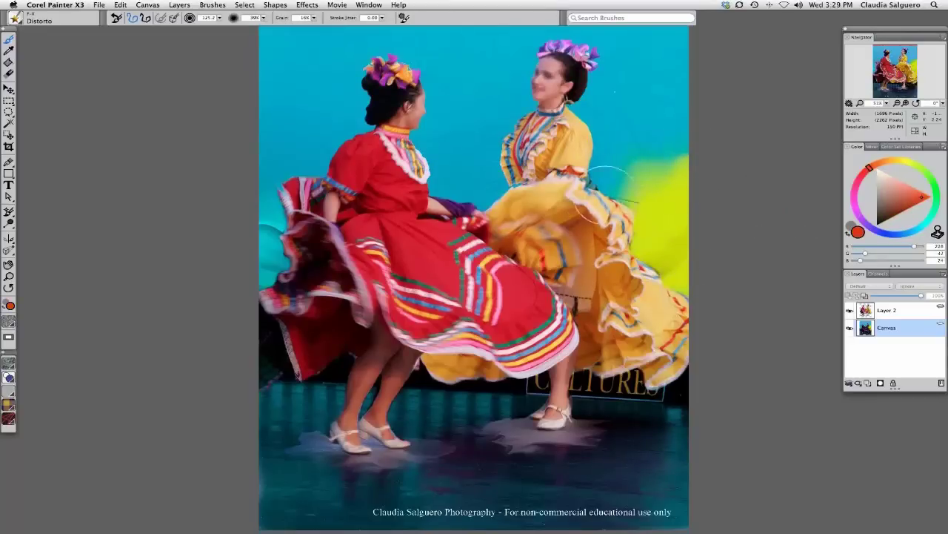
{"action": "mouse_move", "coordinate": [610, 191]}
{"action": "left_mouse_down"}
{"action": "mouse_move", "coordinate": [690, 143]}
{"action": "mouse_move", "coordinate": [666, 211]}
{"action": "left_mouse_up"}
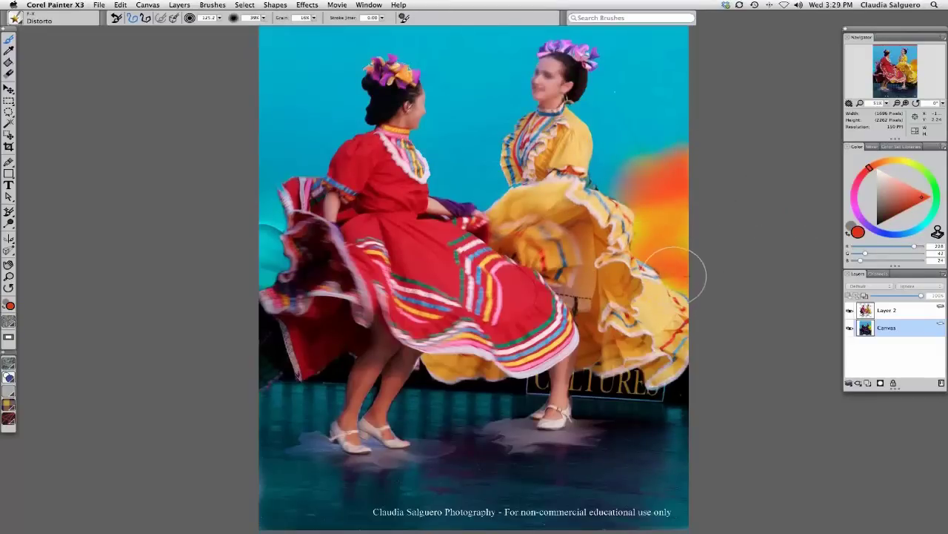
{"action": "key", "text": "super+z"}
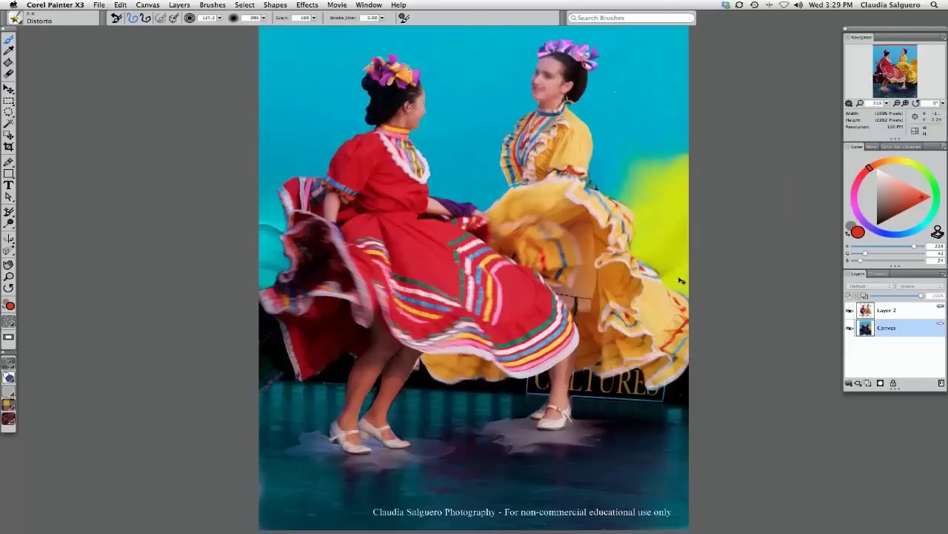
{"action": "key", "text": "super+z"}
{"action": "key", "text": "super+z"}
{"action": "key", "text": "super+z"}
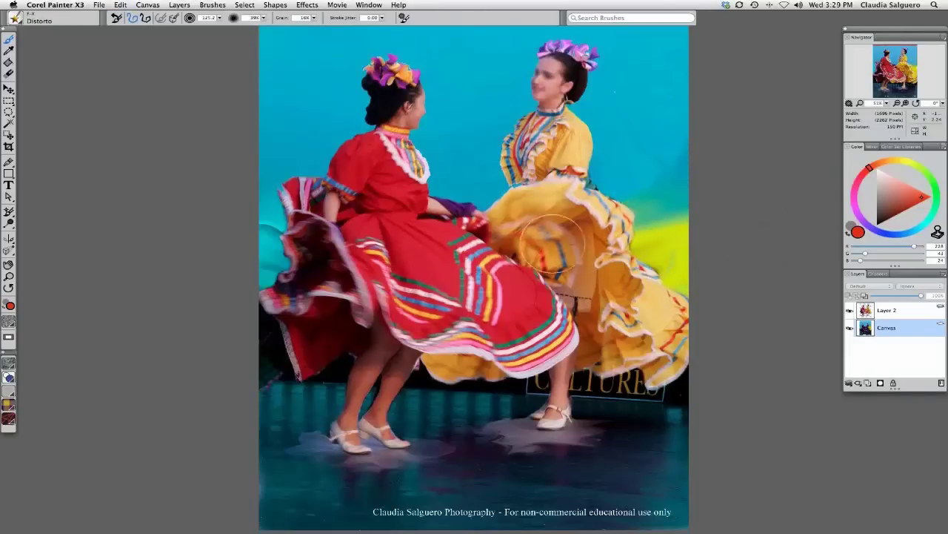
{"action": "left_click_drag", "start_coordinate": [633, 256], "coordinate": [691, 256]}
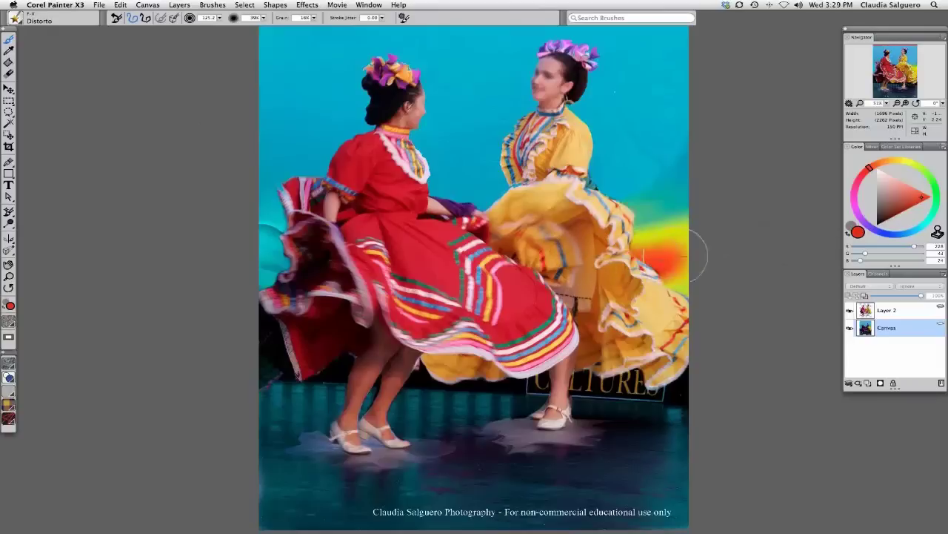
Step: Enable Clone Color and blend the red and yellow patch beside the yellow skirt and the turquoise beside the red skirt
{"action": "left_click", "coordinate": [937, 233]}
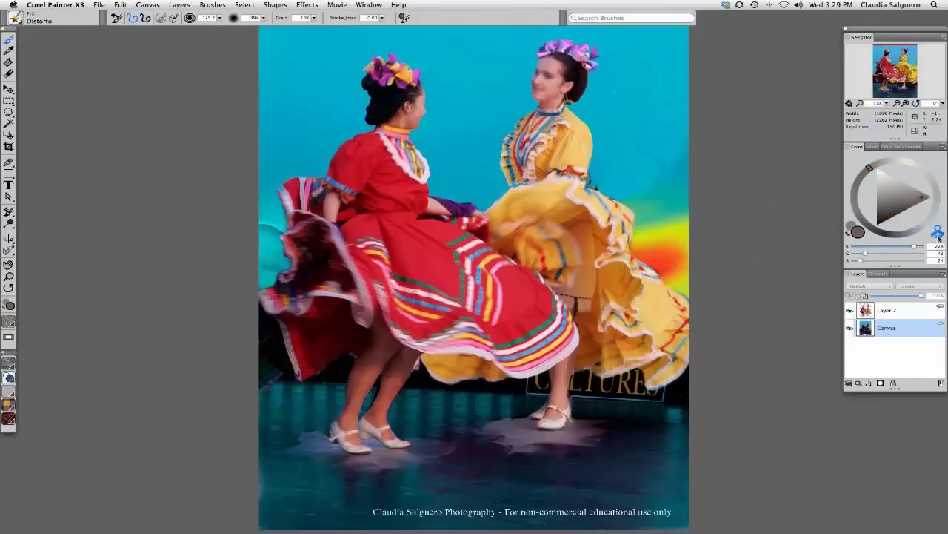
{"action": "mouse_move", "coordinate": [630, 272]}
{"action": "left_mouse_down"}
{"action": "mouse_move", "coordinate": [691, 278]}
{"action": "mouse_move", "coordinate": [613, 241]}
{"action": "mouse_move", "coordinate": [672, 220]}
{"action": "mouse_move", "coordinate": [653, 244]}
{"action": "mouse_move", "coordinate": [571, 216]}
{"action": "mouse_move", "coordinate": [603, 198]}
{"action": "left_mouse_up"}
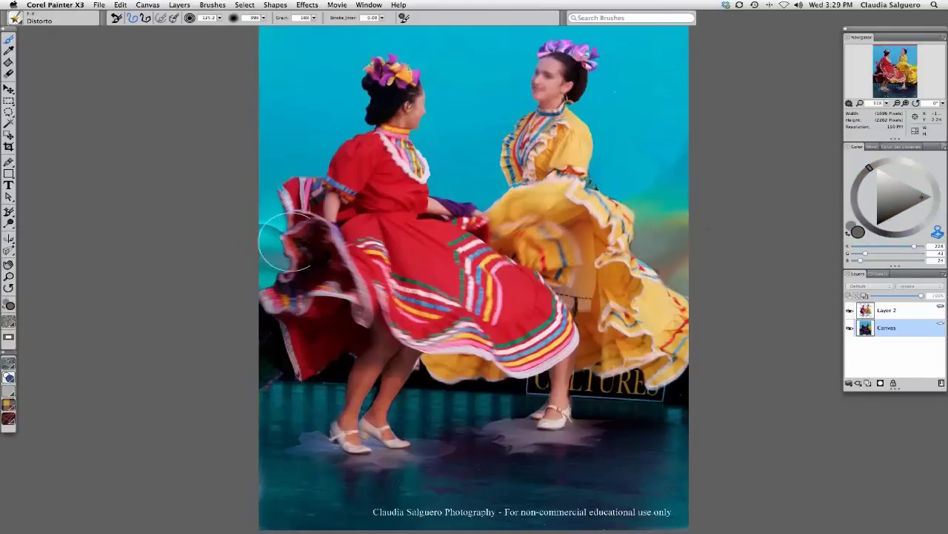
{"action": "mouse_move", "coordinate": [267, 236]}
{"action": "left_mouse_down"}
{"action": "mouse_move", "coordinate": [346, 223]}
{"action": "mouse_move", "coordinate": [271, 206]}
{"action": "mouse_move", "coordinate": [251, 231]}
{"action": "mouse_move", "coordinate": [292, 260]}
{"action": "mouse_move", "coordinate": [261, 255]}
{"action": "mouse_move", "coordinate": [218, 278]}
{"action": "mouse_move", "coordinate": [247, 286]}
{"action": "mouse_move", "coordinate": [327, 254]}
{"action": "left_mouse_up"}
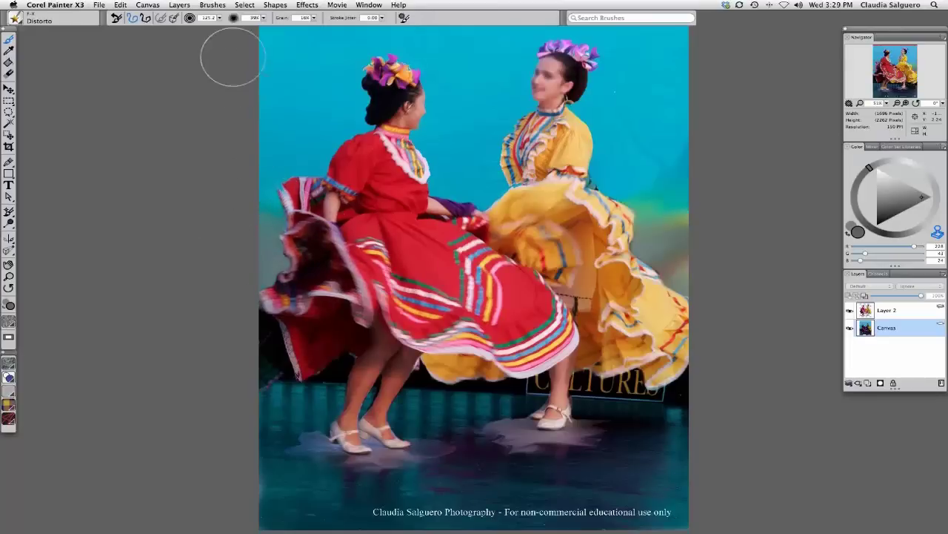
Step: Set Grain to 40%, paint orange beside and below the yellow skirt with Clone Color off, and re-enable it to smear the backdrop behind the red skirt
{"action": "left_click_drag", "start_coordinate": [314, 20], "coordinate": [293, 24]}
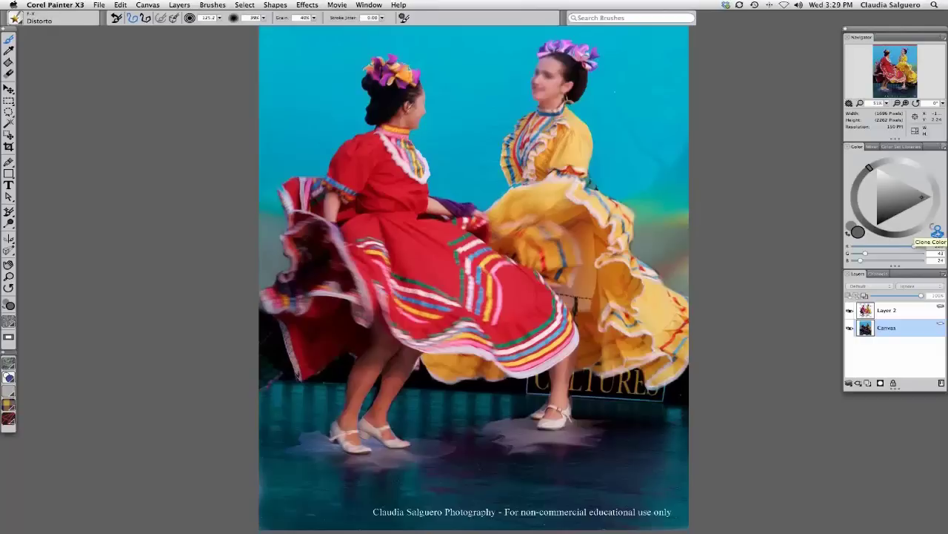
{"action": "left_click", "coordinate": [938, 232]}
{"action": "left_click", "coordinate": [892, 162]}
{"action": "mouse_move", "coordinate": [570, 237]}
{"action": "left_mouse_down"}
{"action": "mouse_move", "coordinate": [678, 267]}
{"action": "mouse_move", "coordinate": [693, 292]}
{"action": "left_mouse_up"}
{"action": "mouse_move", "coordinate": [615, 342]}
{"action": "left_mouse_down"}
{"action": "mouse_move", "coordinate": [691, 360]}
{"action": "mouse_move", "coordinate": [653, 374]}
{"action": "mouse_move", "coordinate": [593, 339]}
{"action": "left_mouse_up"}
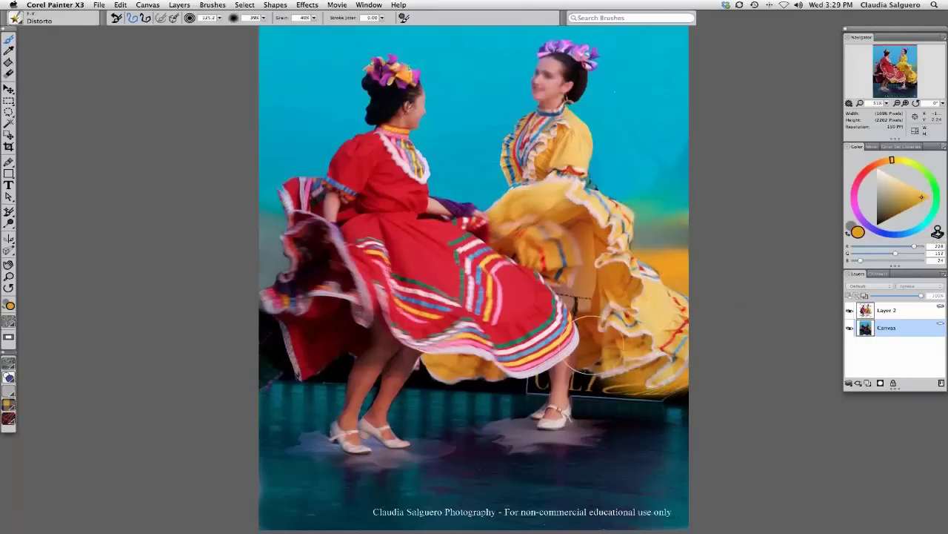
{"action": "left_click", "coordinate": [938, 233]}
{"action": "left_click_drag", "start_coordinate": [348, 340], "coordinate": [223, 343]}
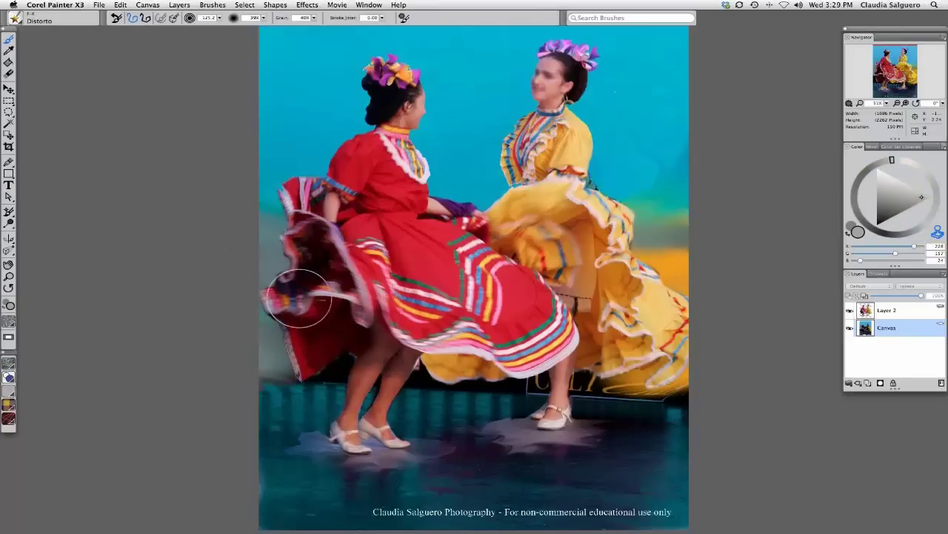
Step: Disable Clone Color, pick a deep blue, and paint it over the backdrop below the skirts and along both sides of the dancers
{"action": "left_click", "coordinate": [932, 232]}
{"action": "left_click", "coordinate": [900, 233]}
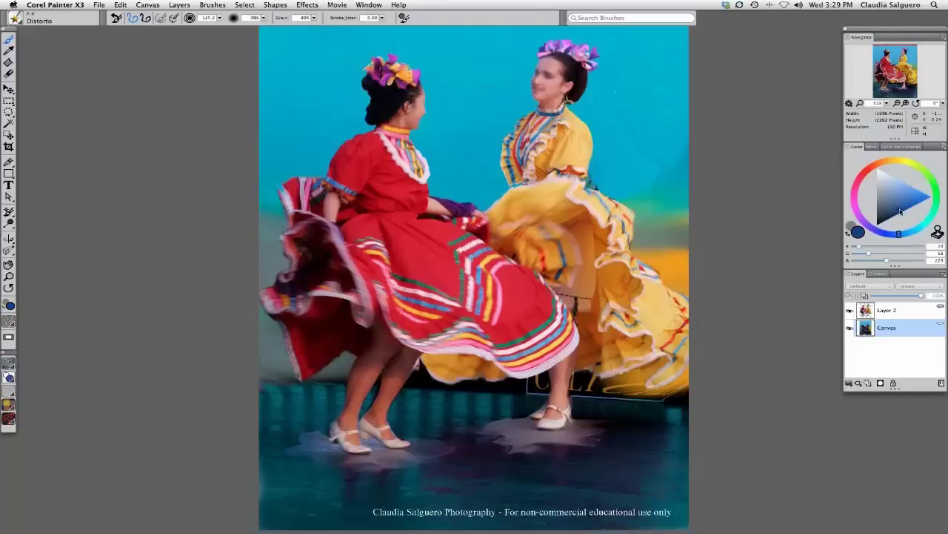
{"action": "mouse_move", "coordinate": [708, 323]}
{"action": "left_mouse_down"}
{"action": "mouse_move", "coordinate": [611, 350]}
{"action": "mouse_move", "coordinate": [638, 363]}
{"action": "mouse_move", "coordinate": [559, 370]}
{"action": "mouse_move", "coordinate": [694, 365]}
{"action": "left_mouse_up"}
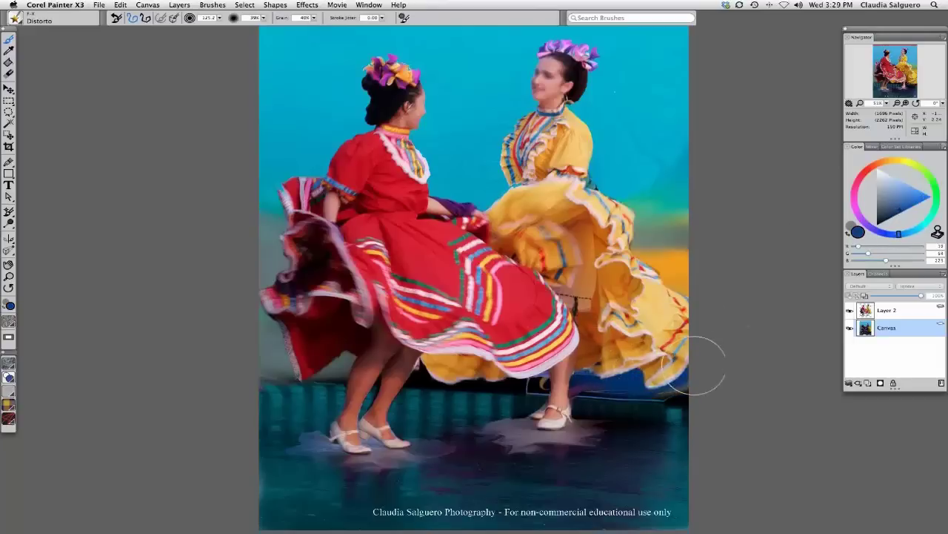
{"action": "mouse_move", "coordinate": [678, 265]}
{"action": "left_mouse_down"}
{"action": "mouse_move", "coordinate": [664, 242]}
{"action": "mouse_move", "coordinate": [684, 236]}
{"action": "mouse_move", "coordinate": [641, 216]}
{"action": "mouse_move", "coordinate": [672, 203]}
{"action": "mouse_move", "coordinate": [630, 208]}
{"action": "mouse_move", "coordinate": [639, 183]}
{"action": "left_mouse_up"}
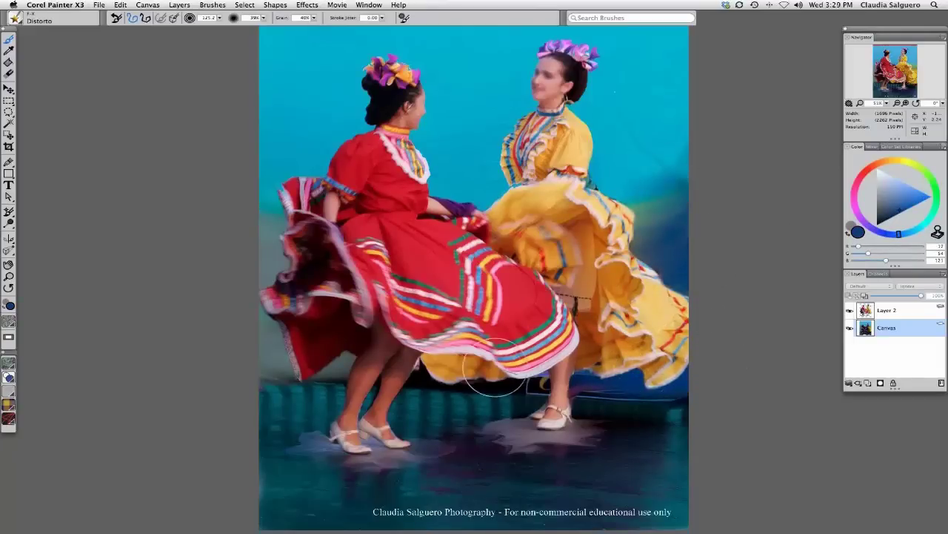
{"action": "mouse_move", "coordinate": [481, 382]}
{"action": "left_mouse_down"}
{"action": "mouse_move", "coordinate": [420, 358]}
{"action": "mouse_move", "coordinate": [214, 335]}
{"action": "mouse_move", "coordinate": [312, 309]}
{"action": "mouse_move", "coordinate": [321, 275]}
{"action": "mouse_move", "coordinate": [256, 251]}
{"action": "mouse_move", "coordinate": [217, 306]}
{"action": "mouse_move", "coordinate": [266, 356]}
{"action": "left_mouse_up"}
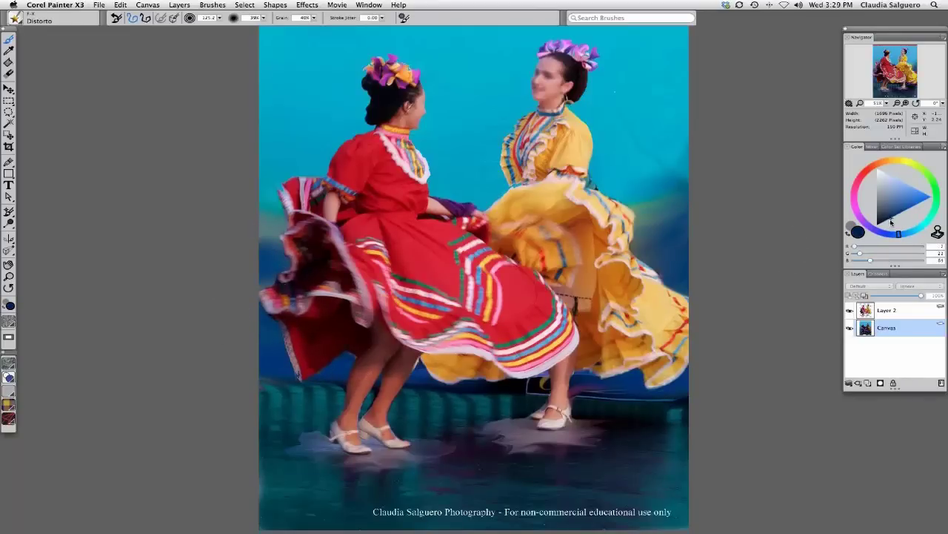
Step: Paint very dark navy over the banner and stage floor around the dancers' feet, and hide and show Layer 2 to check the canvas
{"action": "mouse_move", "coordinate": [547, 376]}
{"action": "left_mouse_down"}
{"action": "mouse_move", "coordinate": [700, 380]}
{"action": "mouse_move", "coordinate": [509, 391]}
{"action": "mouse_move", "coordinate": [457, 389]}
{"action": "mouse_move", "coordinate": [431, 360]}
{"action": "mouse_move", "coordinate": [308, 371]}
{"action": "mouse_move", "coordinate": [264, 362]}
{"action": "mouse_move", "coordinate": [266, 383]}
{"action": "mouse_move", "coordinate": [298, 387]}
{"action": "mouse_move", "coordinate": [312, 405]}
{"action": "mouse_move", "coordinate": [255, 482]}
{"action": "mouse_move", "coordinate": [266, 452]}
{"action": "mouse_move", "coordinate": [335, 425]}
{"action": "mouse_move", "coordinate": [367, 437]}
{"action": "mouse_move", "coordinate": [411, 390]}
{"action": "mouse_move", "coordinate": [441, 386]}
{"action": "mouse_move", "coordinate": [404, 393]}
{"action": "mouse_move", "coordinate": [511, 391]}
{"action": "left_mouse_up"}
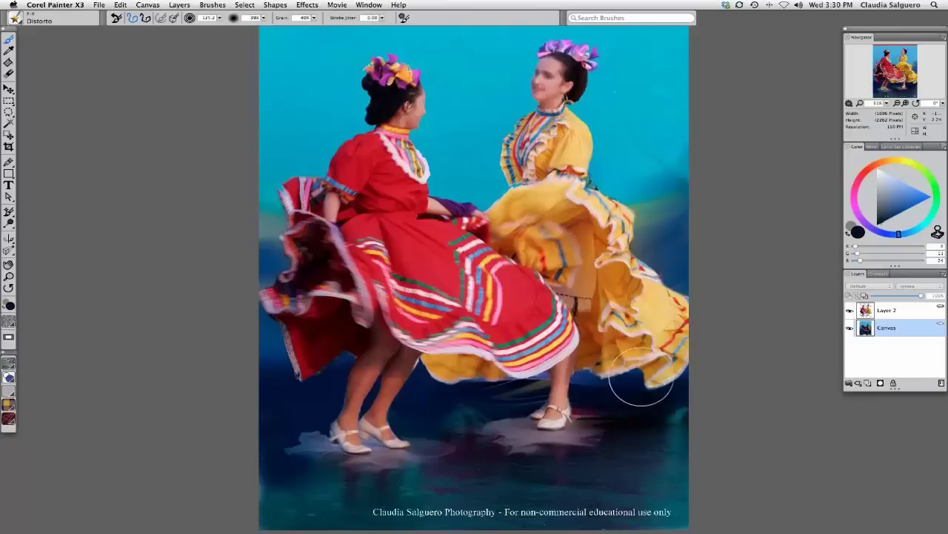
{"action": "mouse_move", "coordinate": [667, 437]}
{"action": "left_mouse_down"}
{"action": "mouse_move", "coordinate": [713, 462]}
{"action": "mouse_move", "coordinate": [669, 487]}
{"action": "mouse_move", "coordinate": [652, 515]}
{"action": "mouse_move", "coordinate": [626, 520]}
{"action": "mouse_move", "coordinate": [470, 499]}
{"action": "mouse_move", "coordinate": [382, 519]}
{"action": "left_mouse_up"}
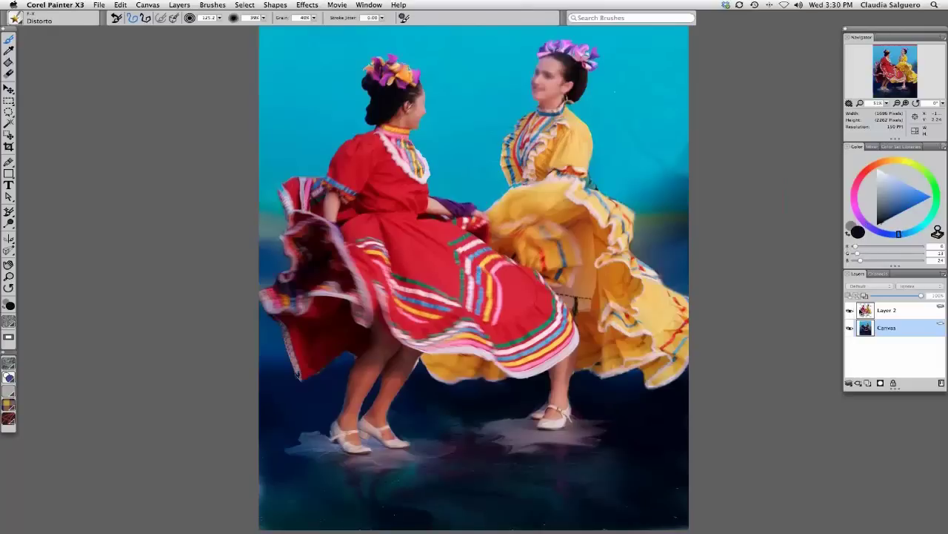
{"action": "left_click", "coordinate": [850, 311]}
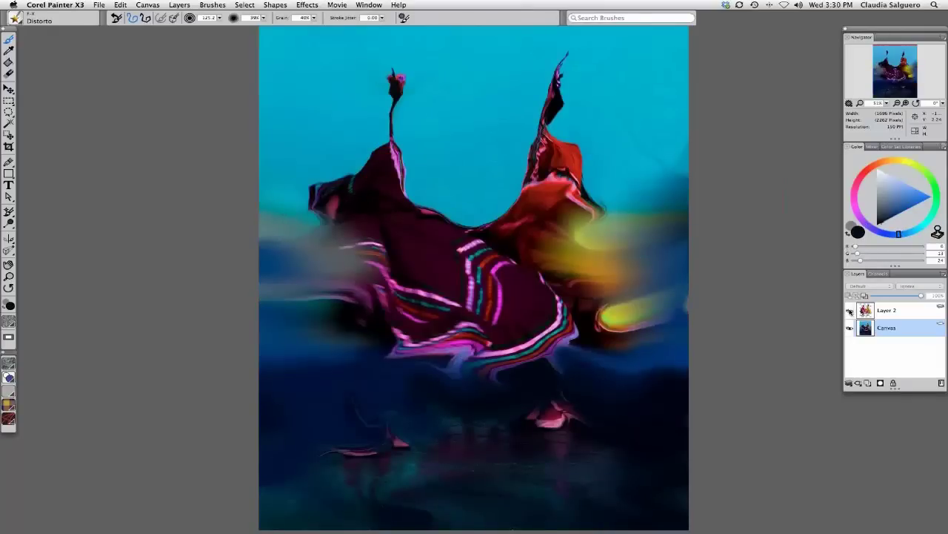
{"action": "left_click", "coordinate": [850, 311]}
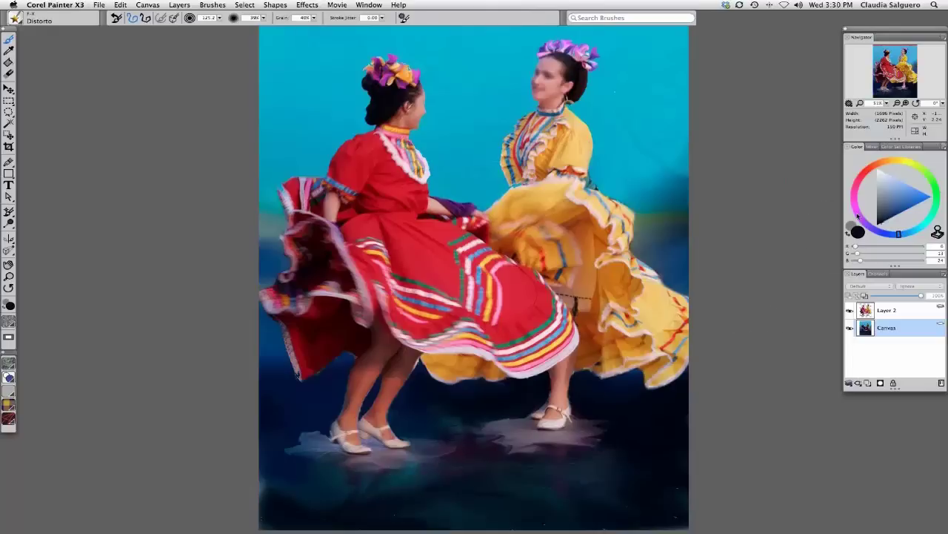
Step: Try extending the background's dark area upward beside both skirts with a dark greener blue, and undo those strokes
{"action": "left_click", "coordinate": [911, 234]}
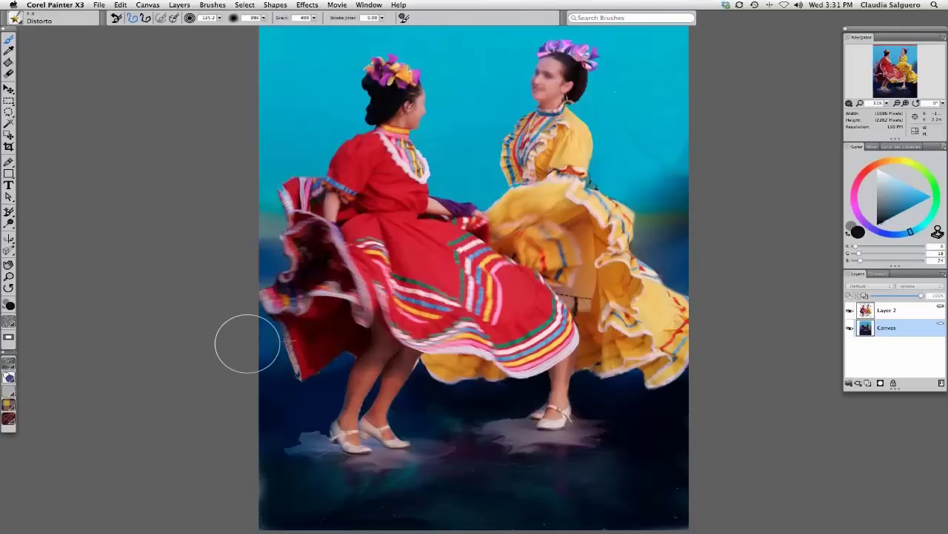
{"action": "mouse_move", "coordinate": [282, 259]}
{"action": "left_mouse_down"}
{"action": "mouse_move", "coordinate": [258, 242]}
{"action": "mouse_move", "coordinate": [308, 239]}
{"action": "mouse_move", "coordinate": [282, 200]}
{"action": "mouse_move", "coordinate": [258, 223]}
{"action": "mouse_move", "coordinate": [287, 248]}
{"action": "mouse_move", "coordinate": [286, 223]}
{"action": "left_mouse_up"}
{"action": "mouse_move", "coordinate": [649, 207]}
{"action": "left_mouse_down"}
{"action": "mouse_move", "coordinate": [630, 218]}
{"action": "mouse_move", "coordinate": [642, 174]}
{"action": "mouse_move", "coordinate": [662, 165]}
{"action": "mouse_move", "coordinate": [703, 239]}
{"action": "mouse_move", "coordinate": [646, 176]}
{"action": "mouse_move", "coordinate": [704, 155]}
{"action": "mouse_move", "coordinate": [671, 203]}
{"action": "left_mouse_up"}
{"action": "key", "text": "super+z"}
{"action": "key", "text": "super+z"}
{"action": "key", "text": "super+z"}
{"action": "key", "text": "super+z"}
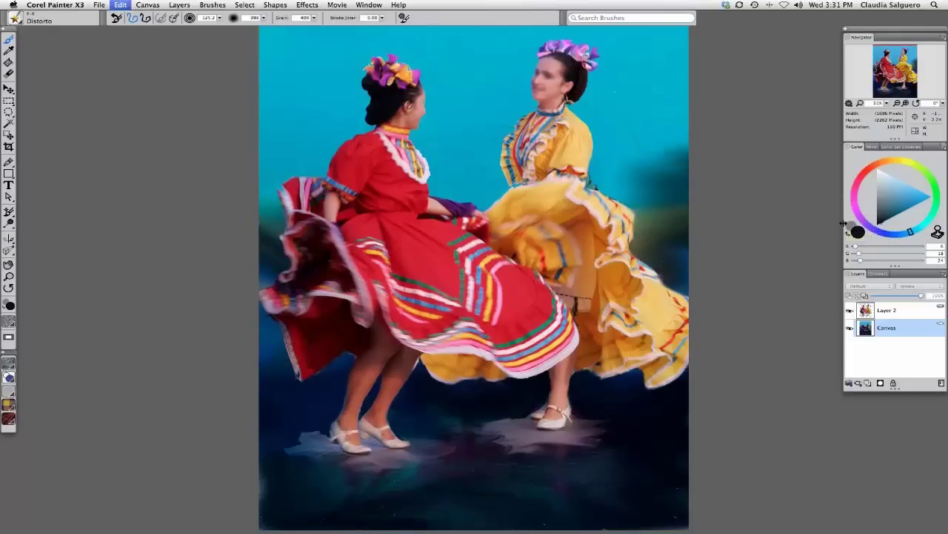
{"action": "key", "text": "super+z"}
{"action": "key", "text": "super+z"}
{"action": "key", "text": "super+z"}
{"action": "key", "text": "super+z"}
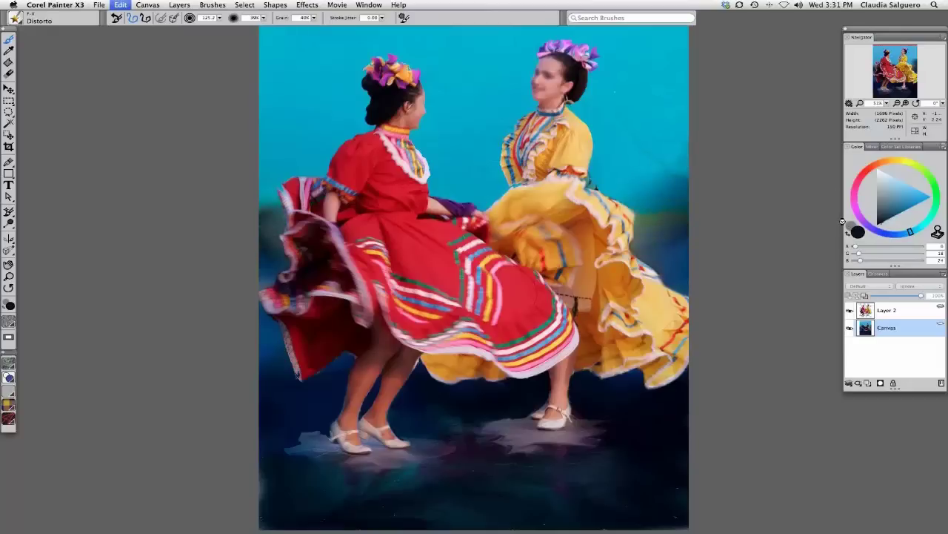
{"action": "key", "text": "super+z"}
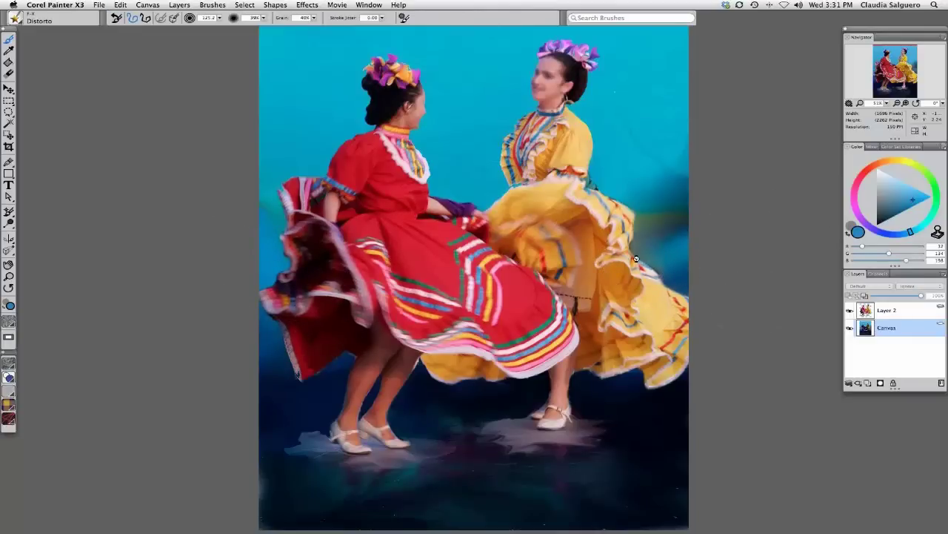
Step: Undo the last backdrop stroke, pick a yellow-green, and paint it over the background beside both dancers' skirts
{"action": "key", "text": "super+z"}
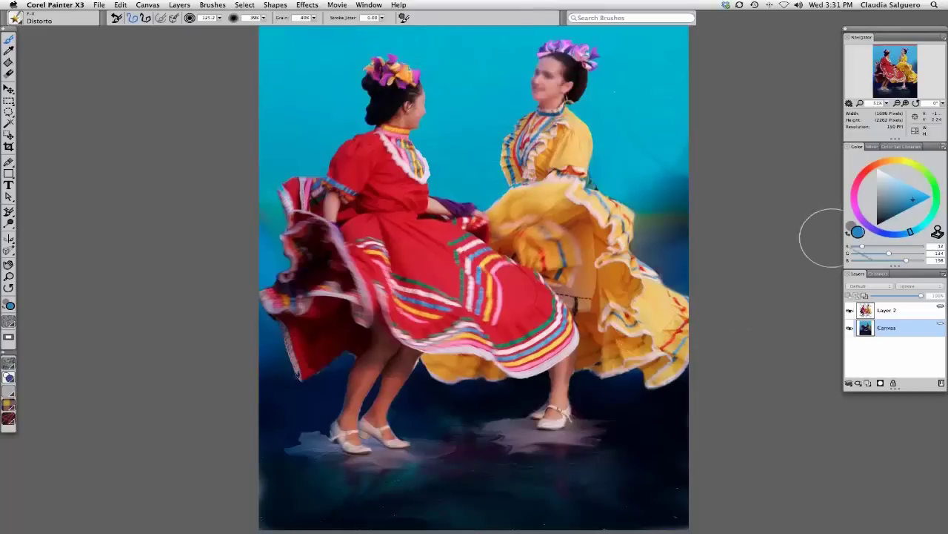
{"action": "left_click", "coordinate": [905, 162]}
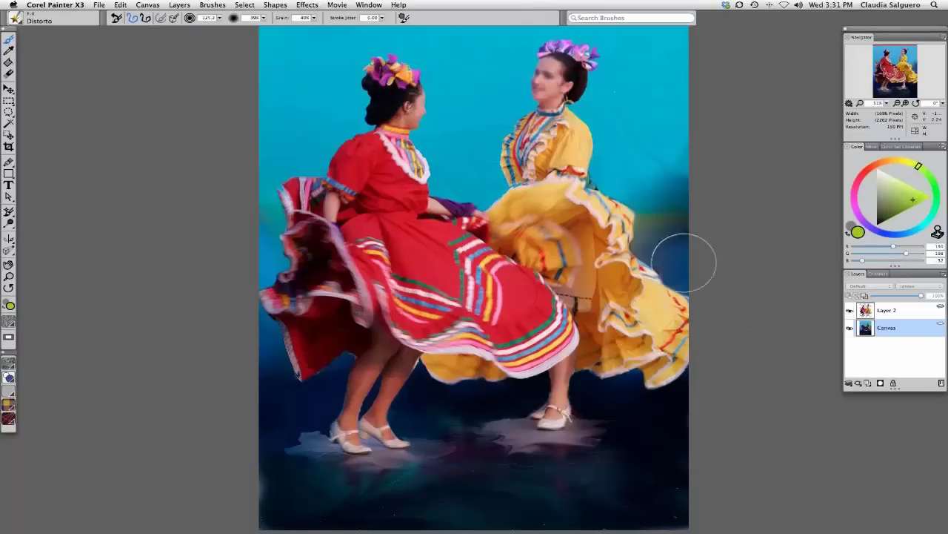
{"action": "mouse_move", "coordinate": [684, 261]}
{"action": "left_mouse_down"}
{"action": "mouse_move", "coordinate": [650, 212]}
{"action": "mouse_move", "coordinate": [682, 205]}
{"action": "mouse_move", "coordinate": [674, 269]}
{"action": "left_mouse_up"}
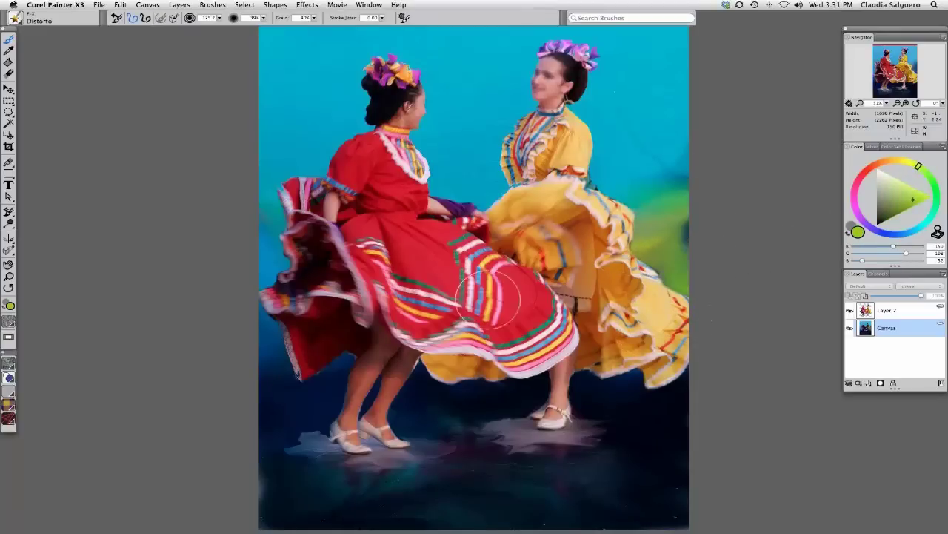
{"action": "mouse_move", "coordinate": [255, 222]}
{"action": "left_mouse_down"}
{"action": "mouse_move", "coordinate": [276, 303]}
{"action": "mouse_move", "coordinate": [220, 326]}
{"action": "mouse_move", "coordinate": [248, 338]}
{"action": "left_mouse_up"}
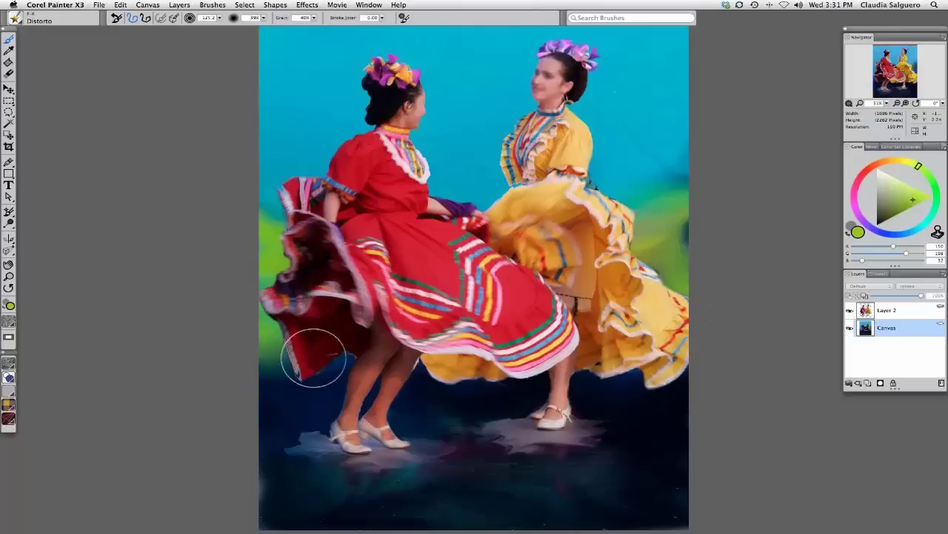
{"action": "mouse_move", "coordinate": [313, 357]}
{"action": "left_mouse_down"}
{"action": "mouse_move", "coordinate": [294, 257]}
{"action": "mouse_move", "coordinate": [297, 195]}
{"action": "mouse_move", "coordinate": [366, 330]}
{"action": "mouse_move", "coordinate": [366, 367]}
{"action": "mouse_move", "coordinate": [391, 346]}
{"action": "mouse_move", "coordinate": [523, 367]}
{"action": "mouse_move", "coordinate": [564, 324]}
{"action": "mouse_move", "coordinate": [614, 355]}
{"action": "mouse_move", "coordinate": [620, 338]}
{"action": "mouse_move", "coordinate": [668, 301]}
{"action": "mouse_move", "coordinate": [690, 254]}
{"action": "mouse_move", "coordinate": [692, 191]}
{"action": "left_mouse_up"}
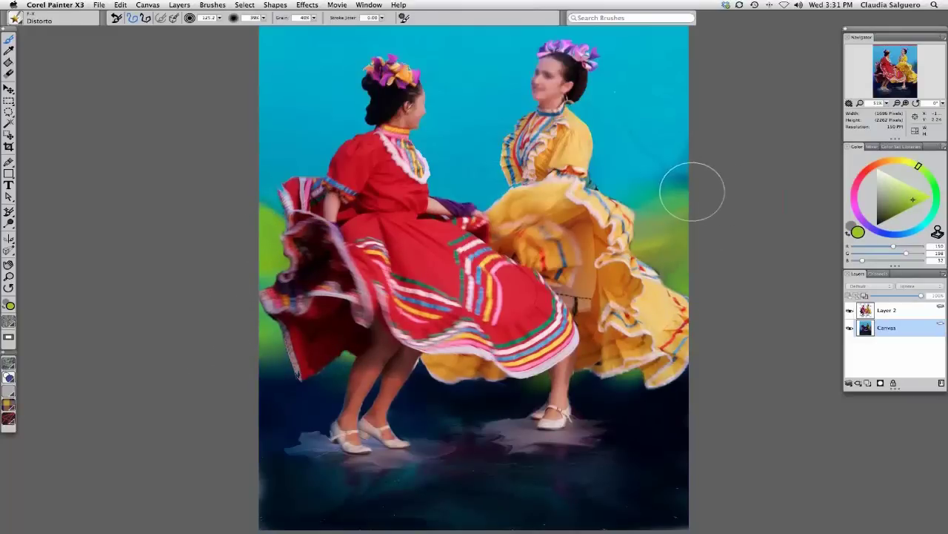
{"action": "left_click_drag", "start_coordinate": [330, 210], "coordinate": [282, 174]}
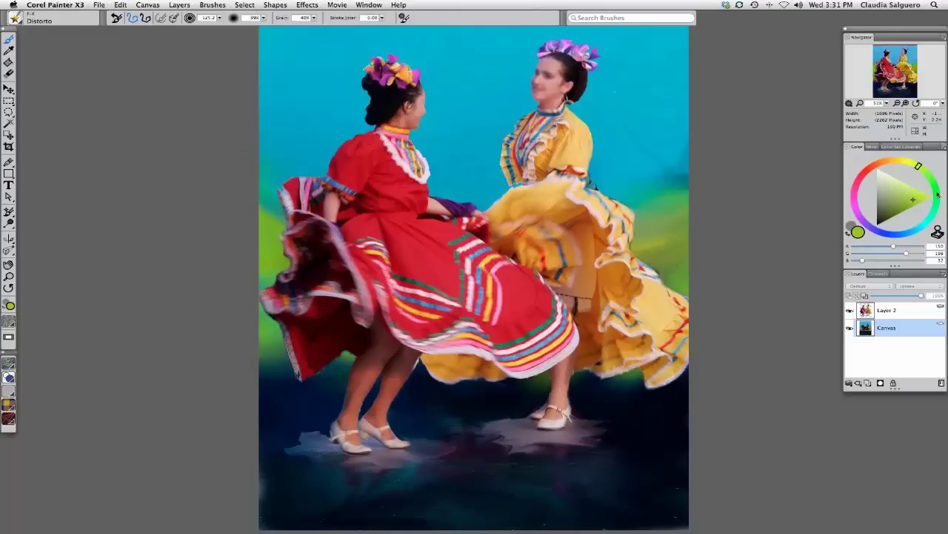
Step: Pick a medium blue and paint it into the green background beside the yellow and red skirts
{"action": "left_click", "coordinate": [900, 236]}
{"action": "mouse_move", "coordinate": [665, 201]}
{"action": "left_mouse_down"}
{"action": "mouse_move", "coordinate": [643, 213]}
{"action": "mouse_move", "coordinate": [671, 203]}
{"action": "mouse_move", "coordinate": [592, 231]}
{"action": "mouse_move", "coordinate": [656, 207]}
{"action": "mouse_move", "coordinate": [612, 229]}
{"action": "mouse_move", "coordinate": [604, 205]}
{"action": "mouse_move", "coordinate": [669, 209]}
{"action": "mouse_move", "coordinate": [601, 244]}
{"action": "left_mouse_up"}
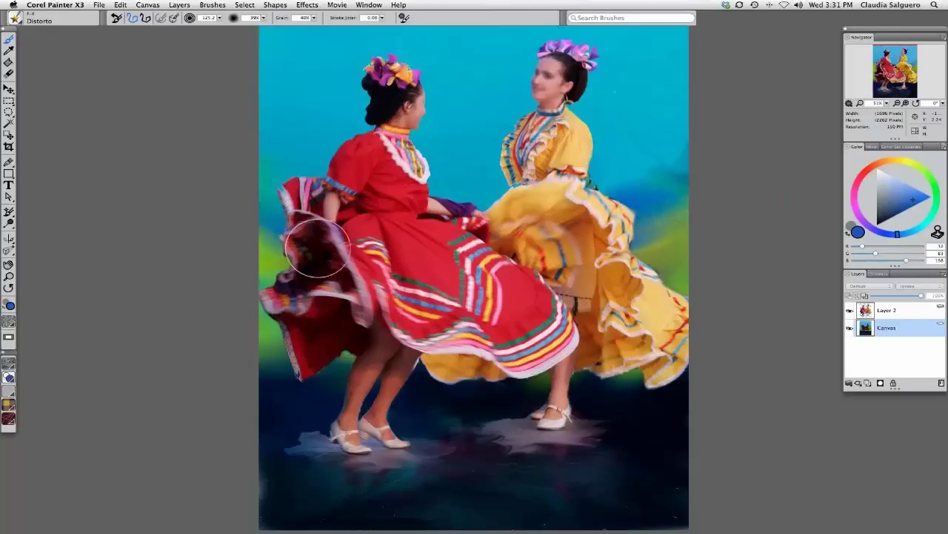
{"action": "left_click_drag", "start_coordinate": [307, 254], "coordinate": [256, 267]}
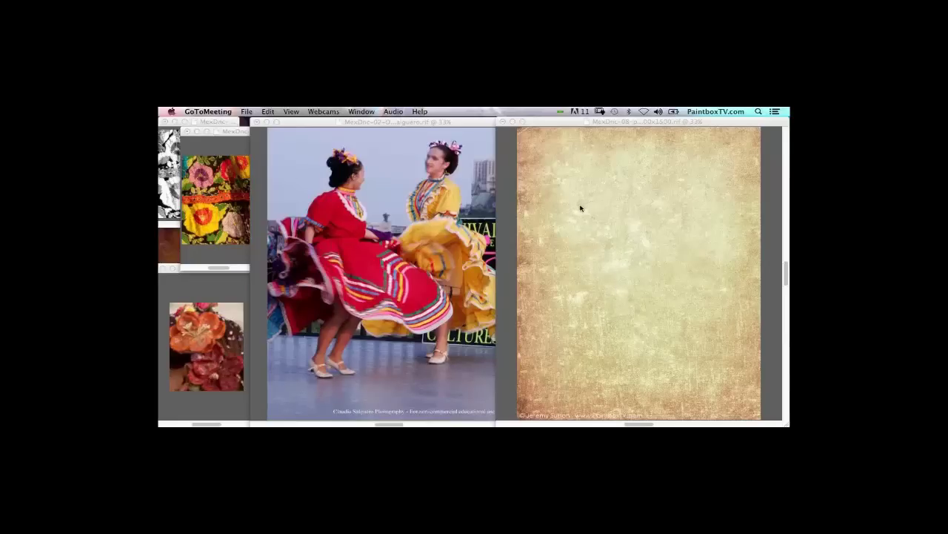
Step: Switch to the parchment document and use the OilyWatery brush to block in dark and red strokes for the red dancer's blouse and skirt
{"action": "left_click", "coordinate": [574, 283]}
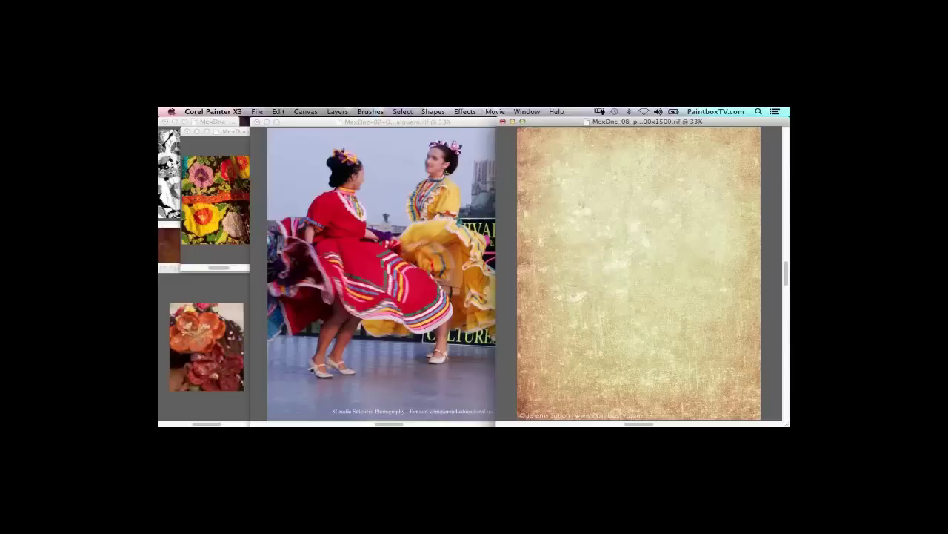
{"action": "key", "text": "Tab"}
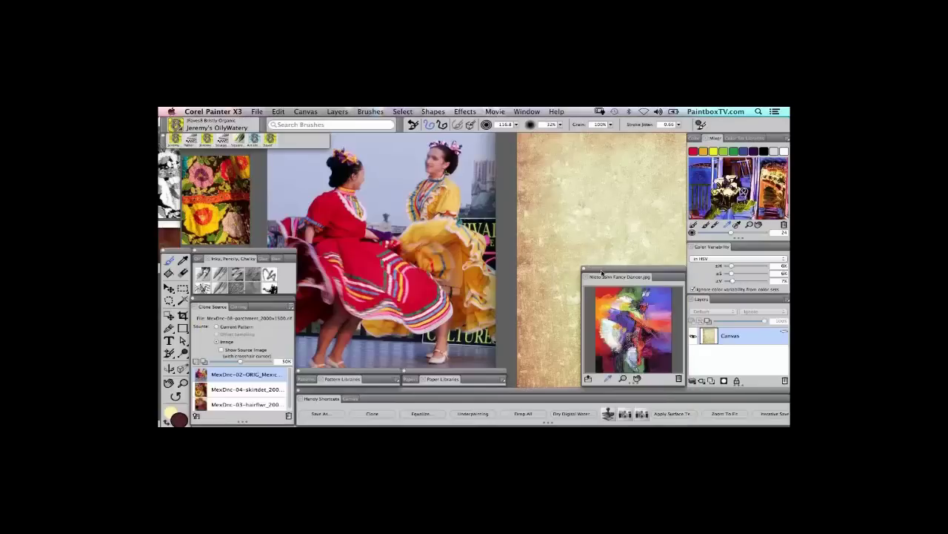
{"action": "mouse_move", "coordinate": [569, 228]}
{"action": "left_mouse_down"}
{"action": "mouse_move", "coordinate": [638, 240]}
{"action": "mouse_move", "coordinate": [652, 222]}
{"action": "mouse_move", "coordinate": [621, 236]}
{"action": "mouse_move", "coordinate": [643, 219]}
{"action": "mouse_move", "coordinate": [637, 237]}
{"action": "left_mouse_up"}
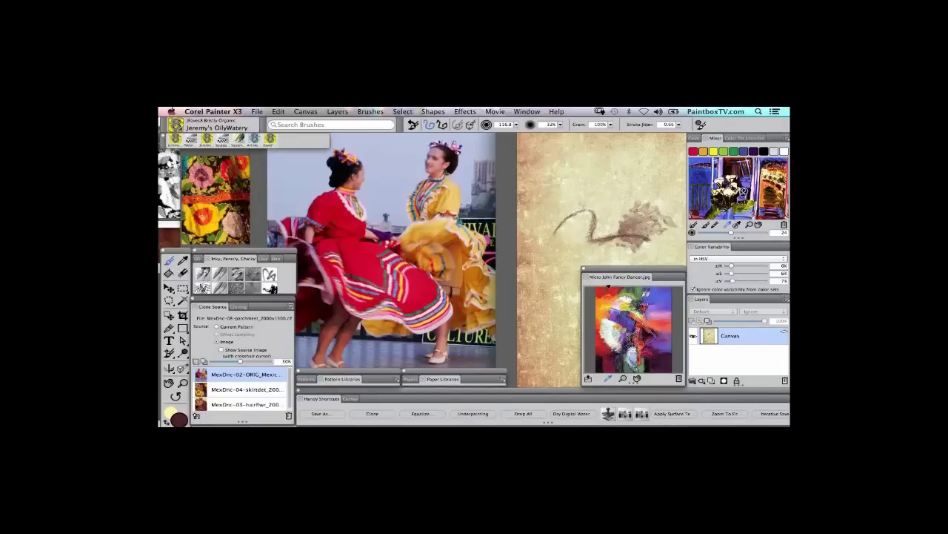
{"action": "mouse_move", "coordinate": [568, 220]}
{"action": "left_mouse_down"}
{"action": "mouse_move", "coordinate": [585, 245]}
{"action": "mouse_move", "coordinate": [622, 238]}
{"action": "mouse_move", "coordinate": [649, 248]}
{"action": "mouse_move", "coordinate": [637, 245]}
{"action": "mouse_move", "coordinate": [615, 275]}
{"action": "mouse_move", "coordinate": [630, 292]}
{"action": "mouse_move", "coordinate": [678, 268]}
{"action": "mouse_move", "coordinate": [689, 326]}
{"action": "mouse_move", "coordinate": [593, 304]}
{"action": "mouse_move", "coordinate": [552, 312]}
{"action": "mouse_move", "coordinate": [564, 348]}
{"action": "mouse_move", "coordinate": [519, 293]}
{"action": "mouse_move", "coordinate": [519, 312]}
{"action": "mouse_move", "coordinate": [550, 315]}
{"action": "mouse_move", "coordinate": [572, 363]}
{"action": "mouse_move", "coordinate": [611, 345]}
{"action": "mouse_move", "coordinate": [663, 360]}
{"action": "mouse_move", "coordinate": [641, 310]}
{"action": "mouse_move", "coordinate": [693, 296]}
{"action": "mouse_move", "coordinate": [645, 293]}
{"action": "mouse_move", "coordinate": [615, 275]}
{"action": "left_mouse_up"}
{"action": "key", "text": "Tab"}
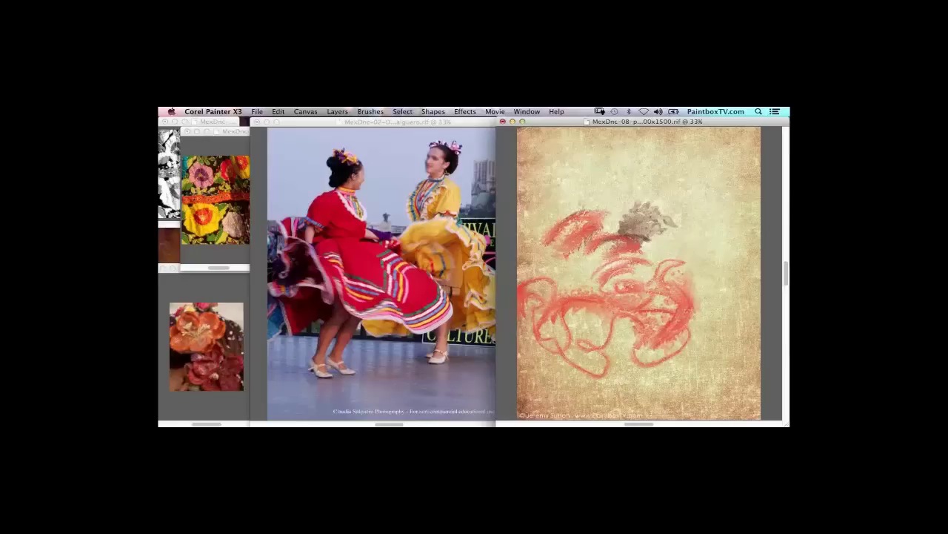
Step: Pick a golden yellow and paint loose strokes for the second dancer's blouse and swirling skirt on the parchment
{"action": "key", "text": "super+alt+1"}
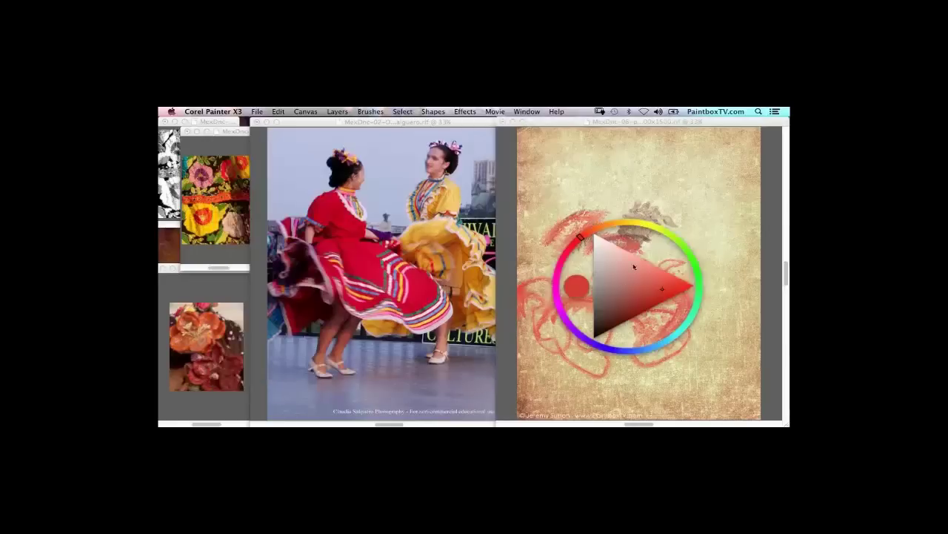
{"action": "left_click", "coordinate": [623, 222]}
{"action": "left_click", "coordinate": [681, 278]}
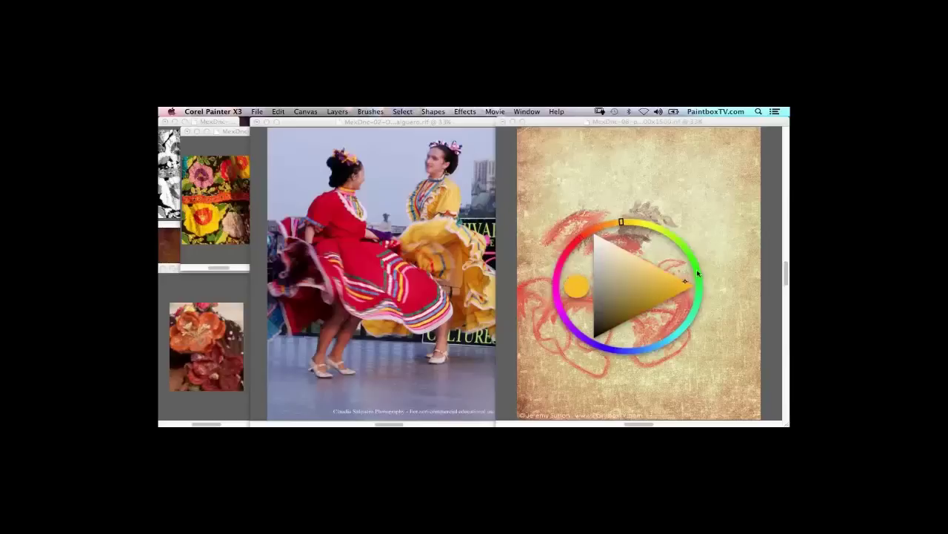
{"action": "key", "text": "super+alt+1"}
{"action": "left_click_drag", "start_coordinate": [700, 259], "coordinate": [681, 261]}
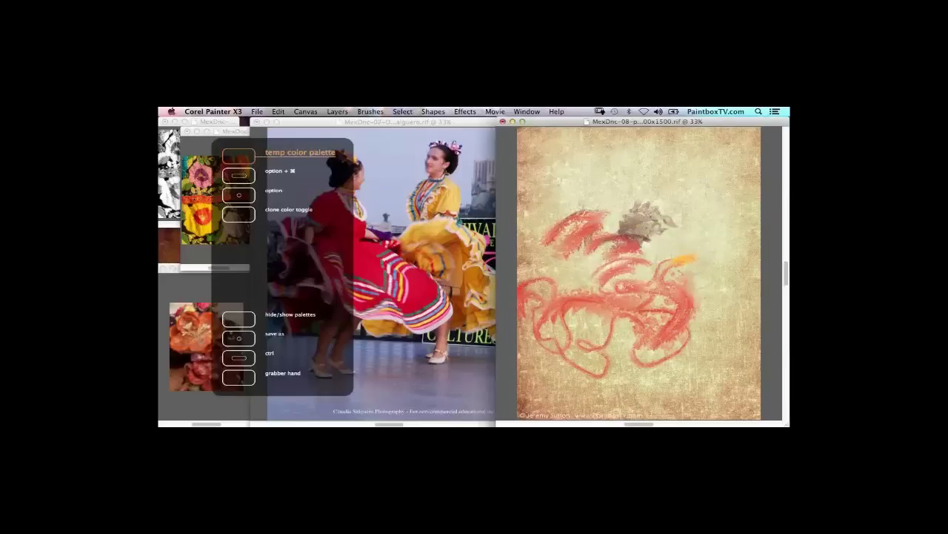
{"action": "key", "text": "super+alt+1"}
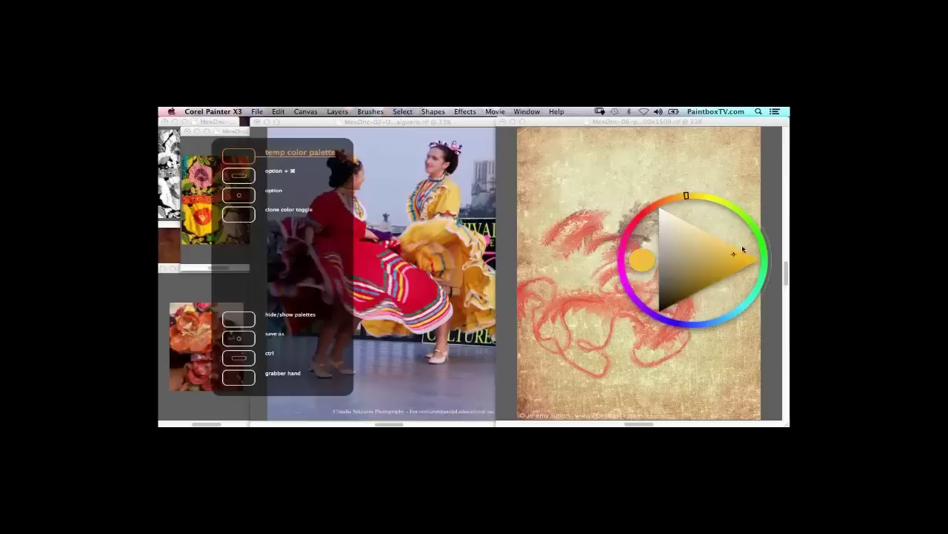
{"action": "key", "text": "super+alt+1"}
{"action": "mouse_move", "coordinate": [688, 237]}
{"action": "left_mouse_down"}
{"action": "mouse_move", "coordinate": [730, 231]}
{"action": "mouse_move", "coordinate": [719, 254]}
{"action": "mouse_move", "coordinate": [750, 282]}
{"action": "mouse_move", "coordinate": [726, 363]}
{"action": "mouse_move", "coordinate": [660, 341]}
{"action": "mouse_move", "coordinate": [652, 357]}
{"action": "mouse_move", "coordinate": [607, 368]}
{"action": "mouse_move", "coordinate": [587, 348]}
{"action": "mouse_move", "coordinate": [612, 326]}
{"action": "left_mouse_up"}
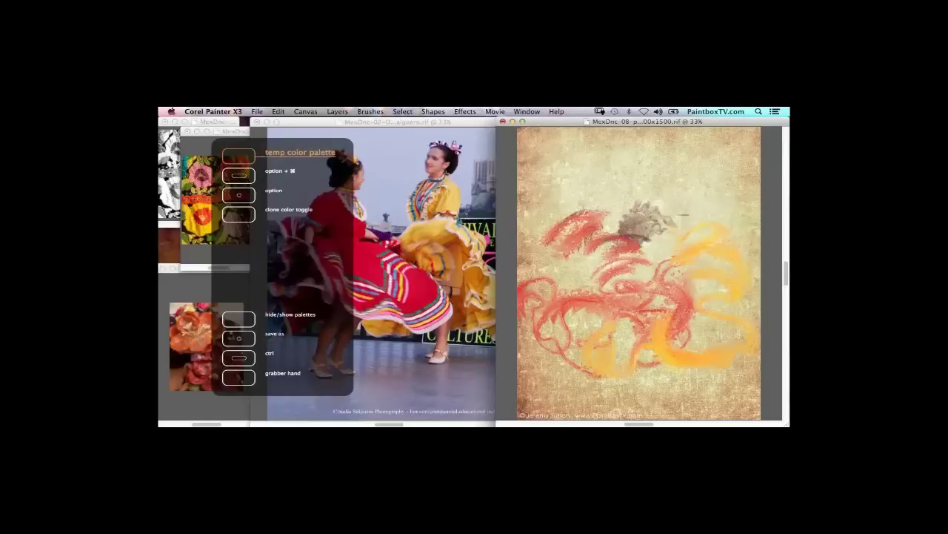
{"action": "mouse_move", "coordinate": [684, 215]}
{"action": "left_mouse_down"}
{"action": "mouse_move", "coordinate": [713, 205]}
{"action": "mouse_move", "coordinate": [700, 219]}
{"action": "mouse_move", "coordinate": [700, 205]}
{"action": "mouse_move", "coordinate": [709, 200]}
{"action": "mouse_move", "coordinate": [692, 224]}
{"action": "mouse_move", "coordinate": [697, 196]}
{"action": "mouse_move", "coordinate": [665, 209]}
{"action": "mouse_move", "coordinate": [654, 256]}
{"action": "mouse_move", "coordinate": [669, 239]}
{"action": "left_mouse_up"}
{"action": "key", "text": "super+alt+1"}
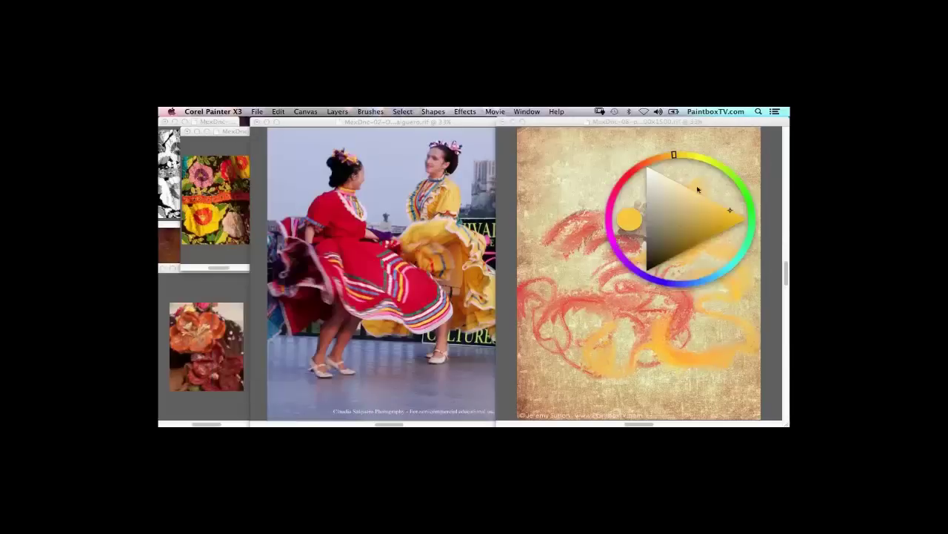
{"action": "mouse_move", "coordinate": [697, 177]}
{"action": "left_mouse_down"}
{"action": "mouse_move", "coordinate": [438, 255]}
{"action": "mouse_move", "coordinate": [487, 339]}
{"action": "left_mouse_up"}
Step: Pick a dark crimson and paint it over the red dancer's blouse on the parchment
{"action": "left_click", "coordinate": [370, 323]}
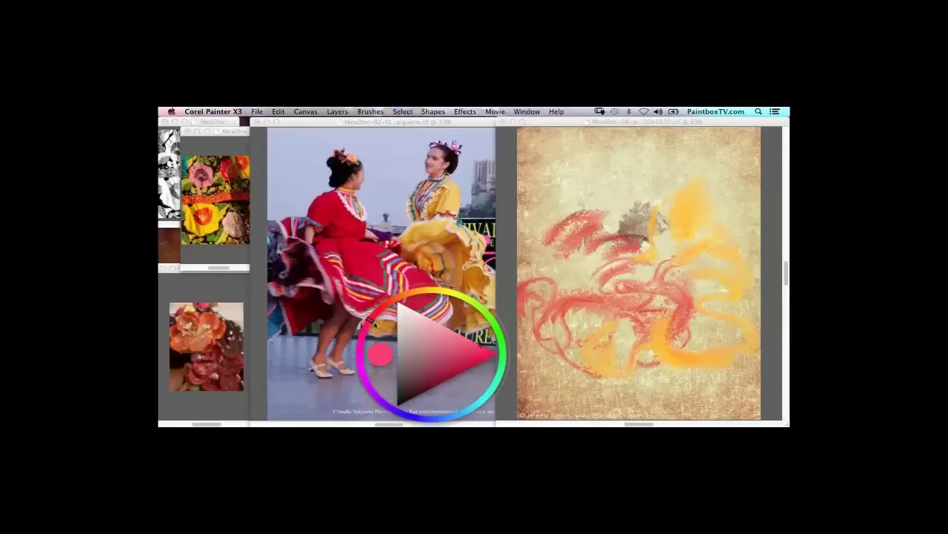
{"action": "left_click", "coordinate": [448, 374]}
{"action": "key", "text": "super+alt+1"}
{"action": "mouse_move", "coordinate": [543, 223]}
{"action": "left_mouse_down"}
{"action": "mouse_move", "coordinate": [562, 245]}
{"action": "mouse_move", "coordinate": [582, 213]}
{"action": "mouse_move", "coordinate": [596, 252]}
{"action": "left_mouse_up"}
Step: Pick a bright magenta and paint curving strokes along the red skirt's raised ruffle and lower hem
{"action": "key", "text": "super+alt+1"}
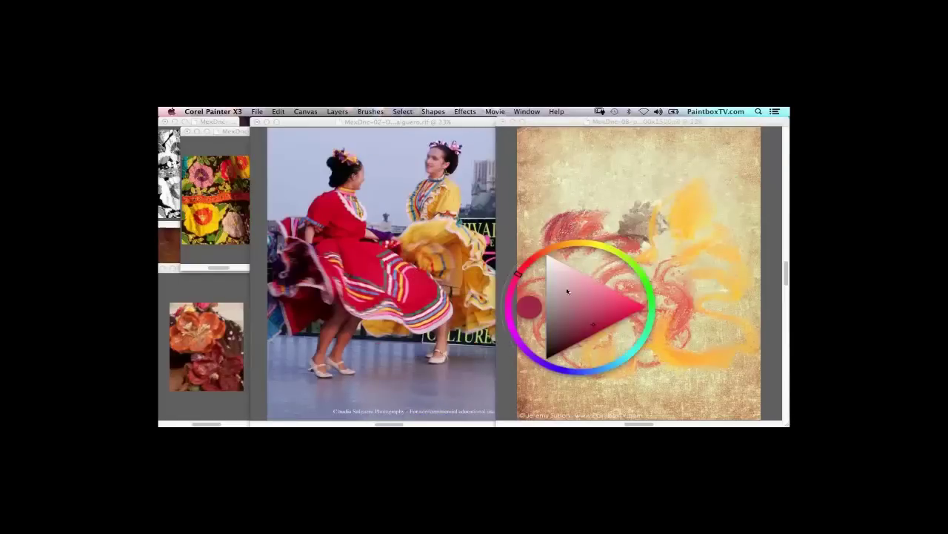
{"action": "left_click", "coordinate": [507, 314]}
{"action": "key", "text": "super+alt+1"}
{"action": "mouse_move", "coordinate": [570, 249]}
{"action": "left_mouse_down"}
{"action": "mouse_move", "coordinate": [518, 278]}
{"action": "mouse_move", "coordinate": [573, 294]}
{"action": "mouse_move", "coordinate": [571, 312]}
{"action": "mouse_move", "coordinate": [604, 347]}
{"action": "mouse_move", "coordinate": [626, 332]}
{"action": "mouse_move", "coordinate": [605, 368]}
{"action": "left_mouse_up"}
Step: Pick an orange-brown and paint strokes for the red dancer's legs below the skirt
{"action": "key", "text": "super+alt+1"}
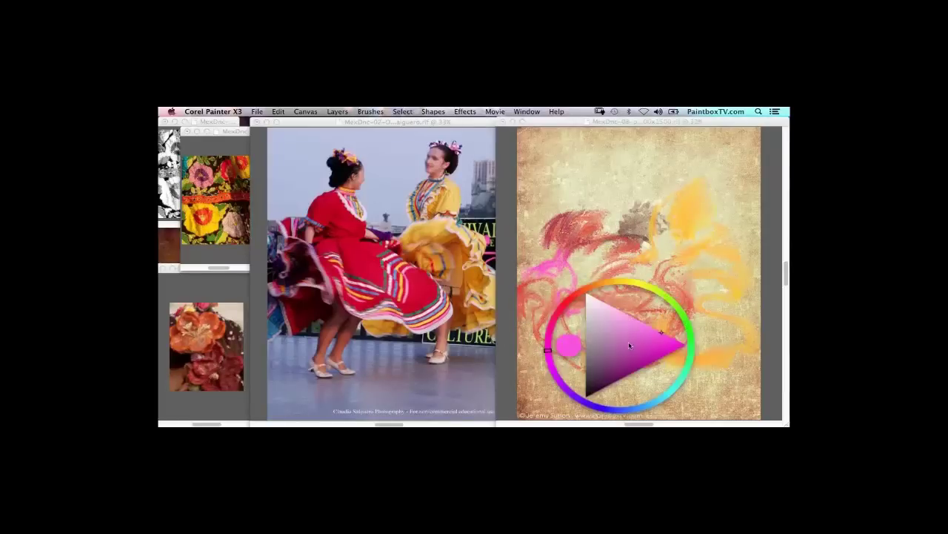
{"action": "left_click", "coordinate": [581, 295]}
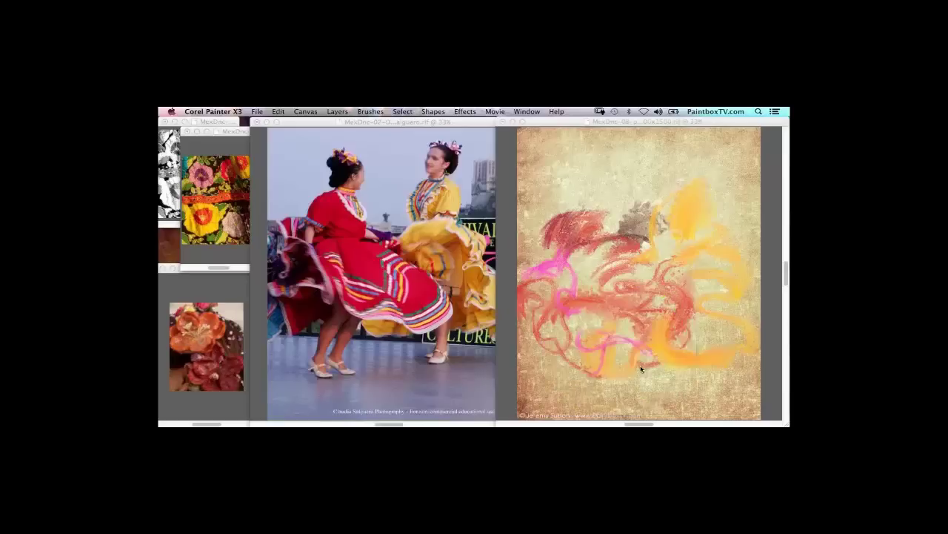
{"action": "mouse_move", "coordinate": [609, 357]}
{"action": "left_mouse_down"}
{"action": "mouse_move", "coordinate": [559, 403]}
{"action": "mouse_move", "coordinate": [589, 360]}
{"action": "mouse_move", "coordinate": [578, 363]}
{"action": "mouse_move", "coordinate": [571, 380]}
{"action": "mouse_move", "coordinate": [615, 382]}
{"action": "mouse_move", "coordinate": [604, 371]}
{"action": "mouse_move", "coordinate": [620, 366]}
{"action": "mouse_move", "coordinate": [593, 385]}
{"action": "left_mouse_up"}
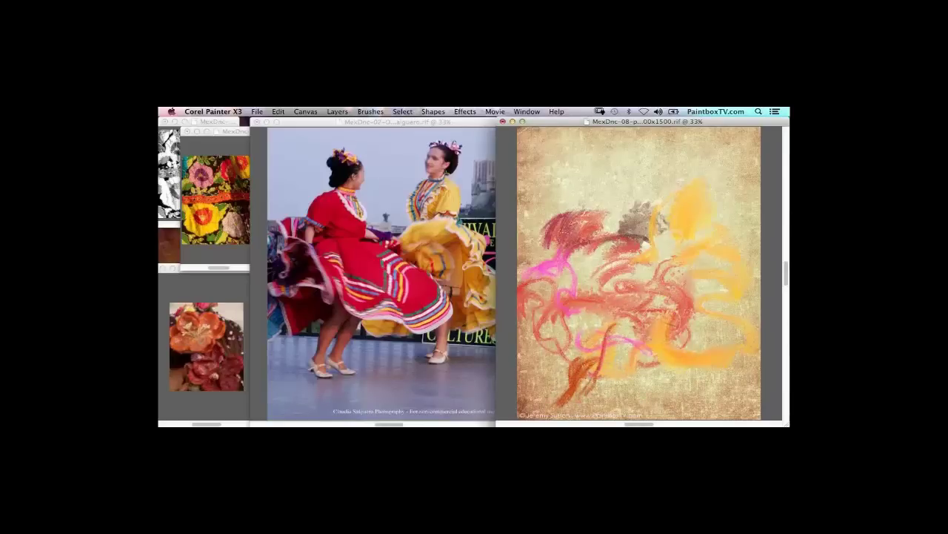
Step: Pick a teal and paint accents over the yellow blouse, beside the yellow skirt, and below its hem
{"action": "key", "text": "super+alt+1"}
{"action": "left_click", "coordinate": [733, 359]}
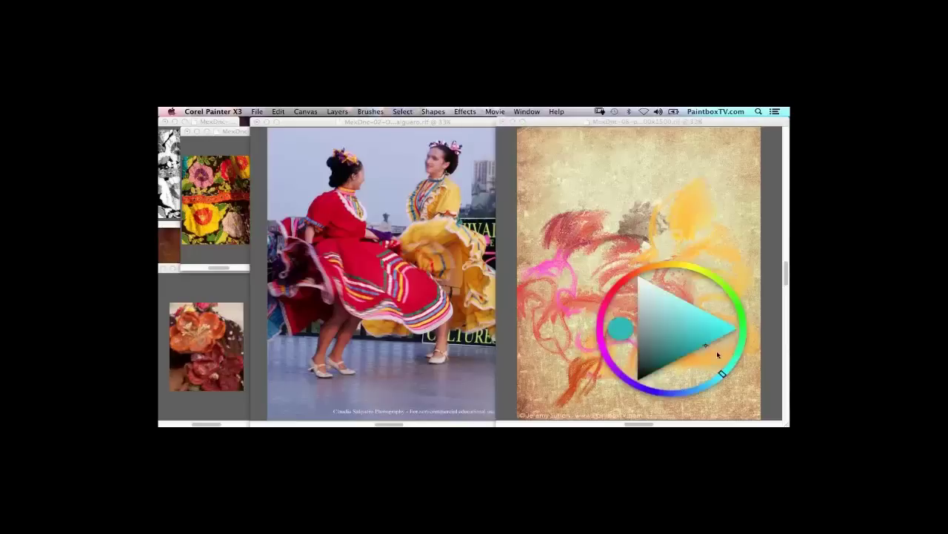
{"action": "left_click_drag", "start_coordinate": [697, 353], "coordinate": [712, 380]}
{"action": "mouse_move", "coordinate": [671, 228]}
{"action": "left_mouse_down"}
{"action": "mouse_move", "coordinate": [665, 198]}
{"action": "mouse_move", "coordinate": [700, 219]}
{"action": "mouse_move", "coordinate": [719, 184]}
{"action": "mouse_move", "coordinate": [706, 225]}
{"action": "mouse_move", "coordinate": [771, 232]}
{"action": "left_mouse_up"}
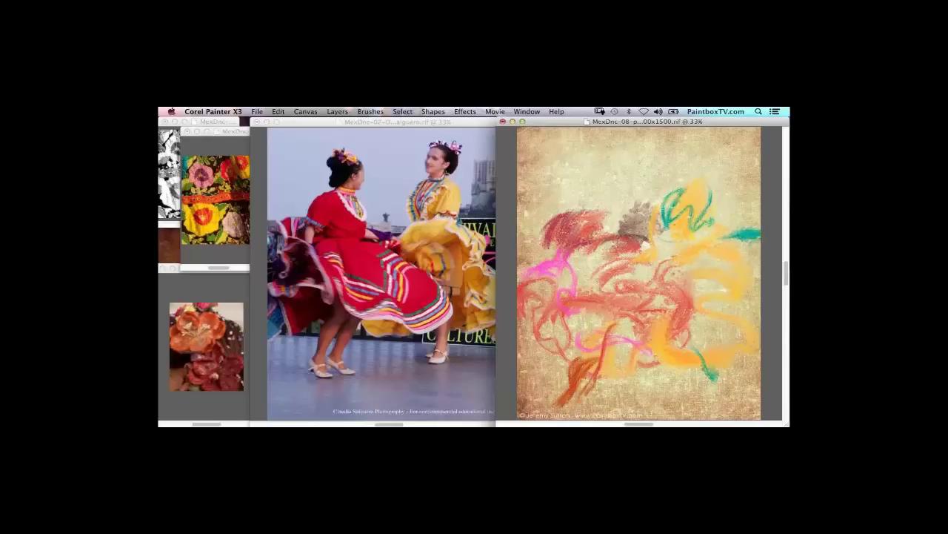
Step: Pick a dark purple, paint strokes for the red dancer's head and along the skirt's ruffle and hem, and redisplay the palettes
{"action": "key", "text": "super+alt+1"}
{"action": "left_click", "coordinate": [607, 227]}
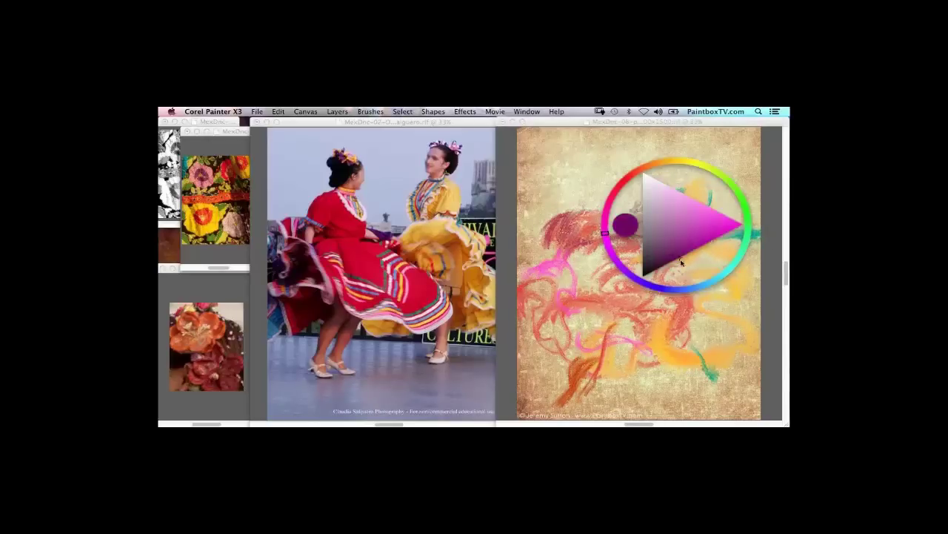
{"action": "key", "text": "Escape"}
{"action": "mouse_move", "coordinate": [601, 157]}
{"action": "left_mouse_down"}
{"action": "mouse_move", "coordinate": [631, 199]}
{"action": "mouse_move", "coordinate": [619, 226]}
{"action": "mouse_move", "coordinate": [628, 248]}
{"action": "mouse_move", "coordinate": [590, 252]}
{"action": "mouse_move", "coordinate": [558, 276]}
{"action": "mouse_move", "coordinate": [593, 337]}
{"action": "mouse_move", "coordinate": [663, 344]}
{"action": "mouse_move", "coordinate": [671, 358]}
{"action": "left_mouse_up"}
{"action": "key", "text": "super+alt+1"}
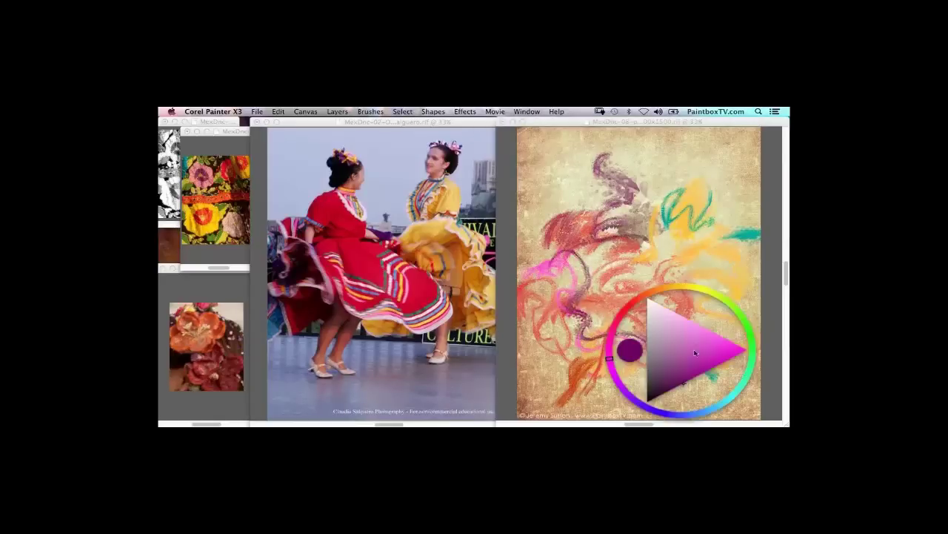
{"action": "key", "text": "Escape"}
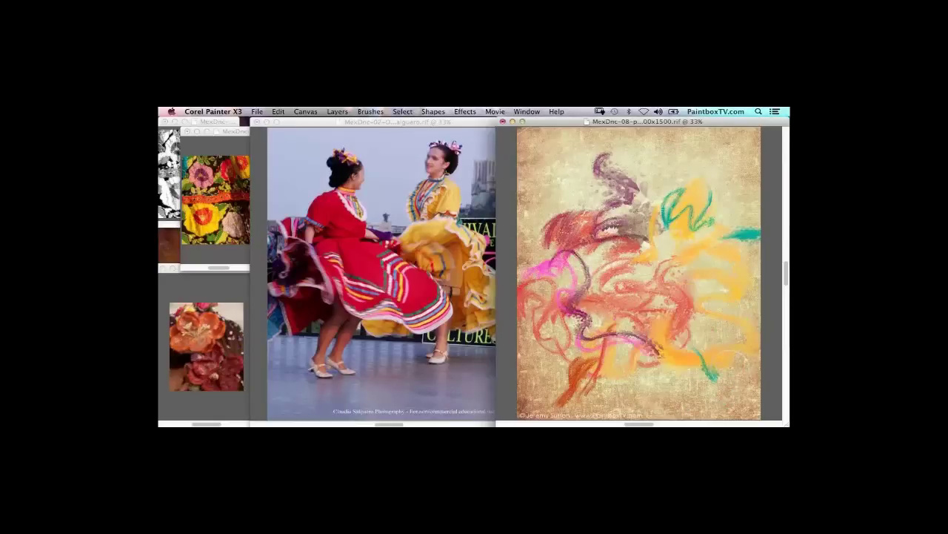
{"action": "key", "text": "Tab"}
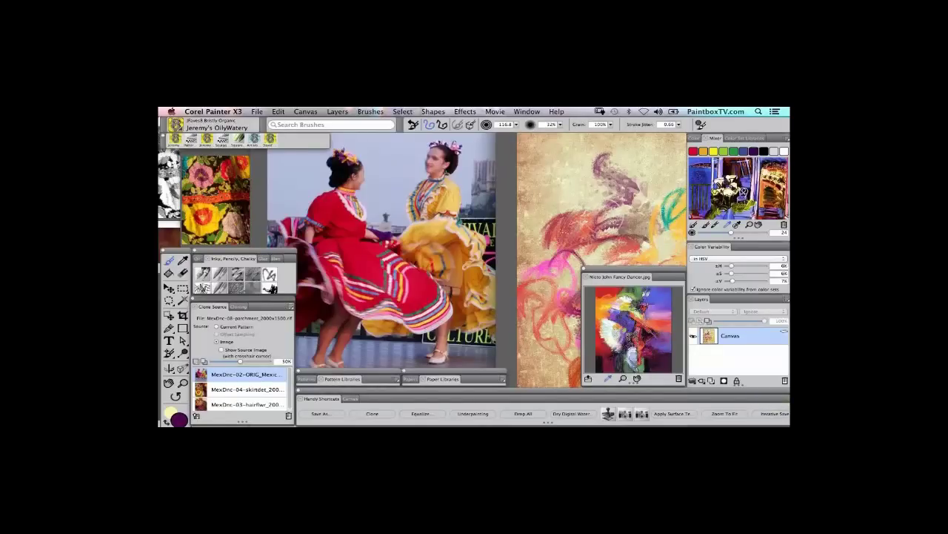
{"action": "mouse_move", "coordinate": [159, 179]}
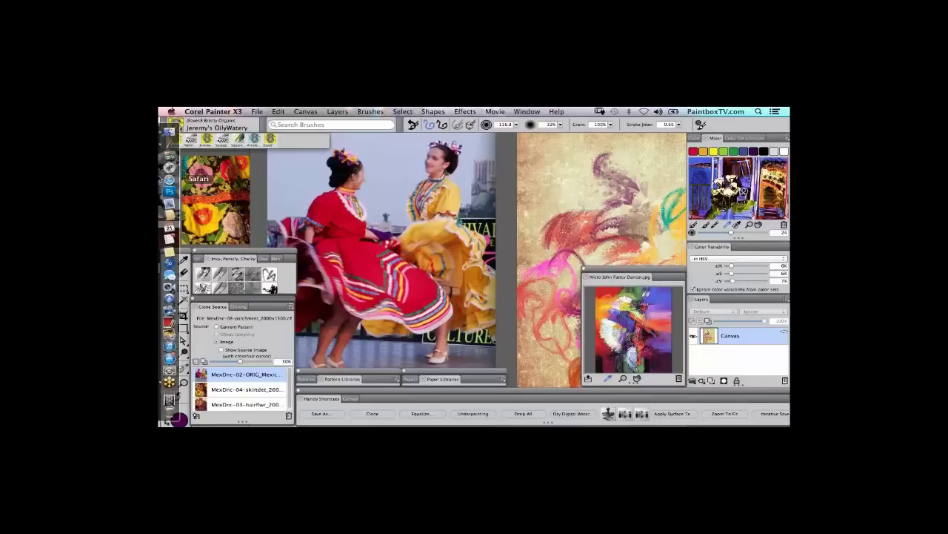
Step: Switch to Safari to view the PaintboxTV Painter X3 Extras page, and return to Corel Painter
{"action": "left_click", "coordinate": [170, 180]}
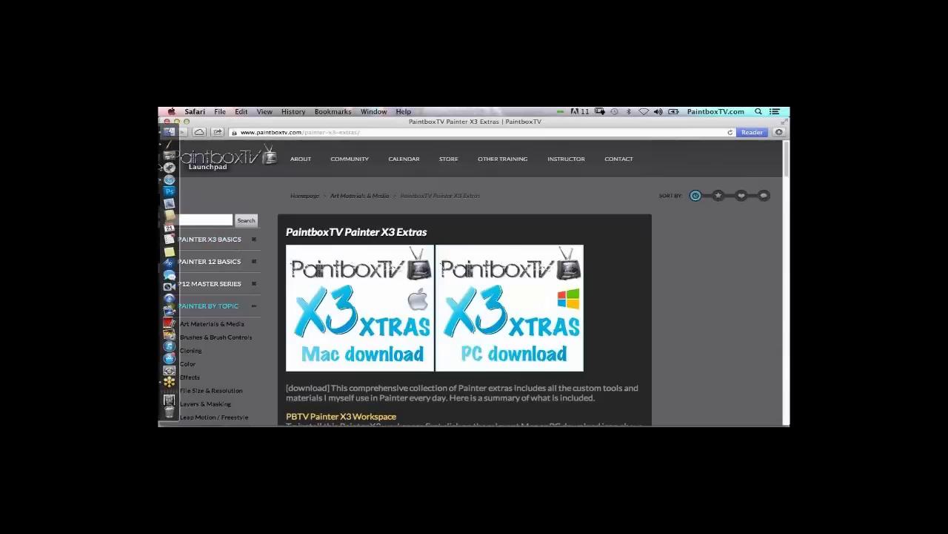
{"action": "left_click", "coordinate": [170, 145]}
{"action": "mouse_move", "coordinate": [593, 237]}
{"action": "left_mouse_down"}
{"action": "mouse_move", "coordinate": [630, 230]}
{"action": "mouse_move", "coordinate": [600, 237]}
{"action": "mouse_move", "coordinate": [627, 234]}
{"action": "mouse_move", "coordinate": [609, 236]}
{"action": "mouse_move", "coordinate": [629, 221]}
{"action": "mouse_move", "coordinate": [619, 185]}
{"action": "mouse_move", "coordinate": [619, 224]}
{"action": "mouse_move", "coordinate": [582, 236]}
{"action": "mouse_move", "coordinate": [610, 220]}
{"action": "mouse_move", "coordinate": [593, 229]}
{"action": "left_mouse_up"}
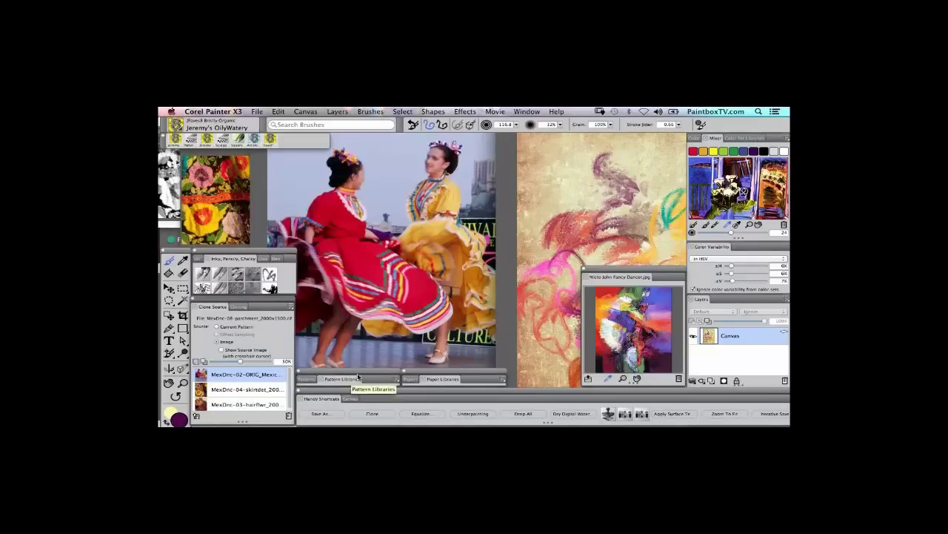
Step: Inspect the Mexican Dancers groups in the pattern and paper libraries, leaving both libraries collapsed
{"action": "left_click_drag", "start_coordinate": [358, 378], "coordinate": [362, 211]}
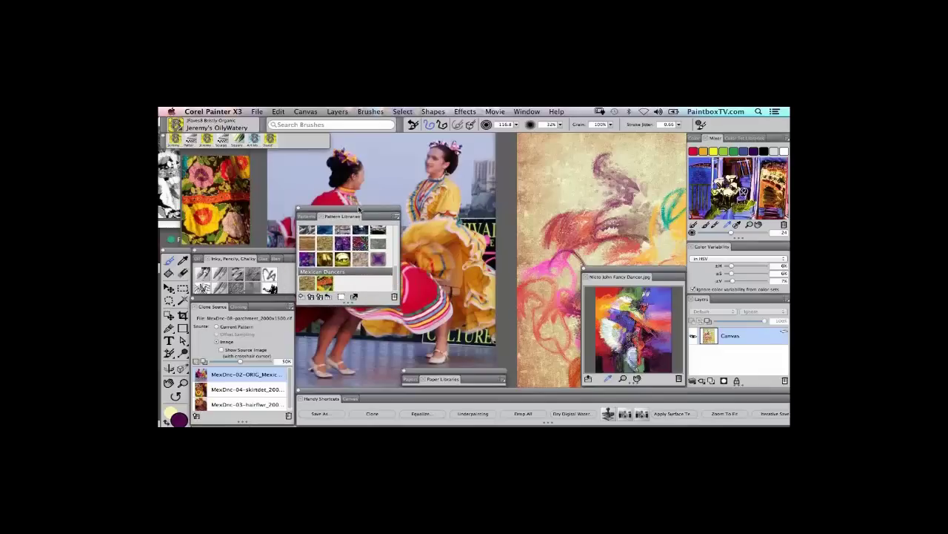
{"action": "left_click_drag", "start_coordinate": [349, 219], "coordinate": [352, 371]}
{"action": "left_click_drag", "start_coordinate": [442, 379], "coordinate": [440, 252]}
{"action": "left_click", "coordinate": [440, 249]}
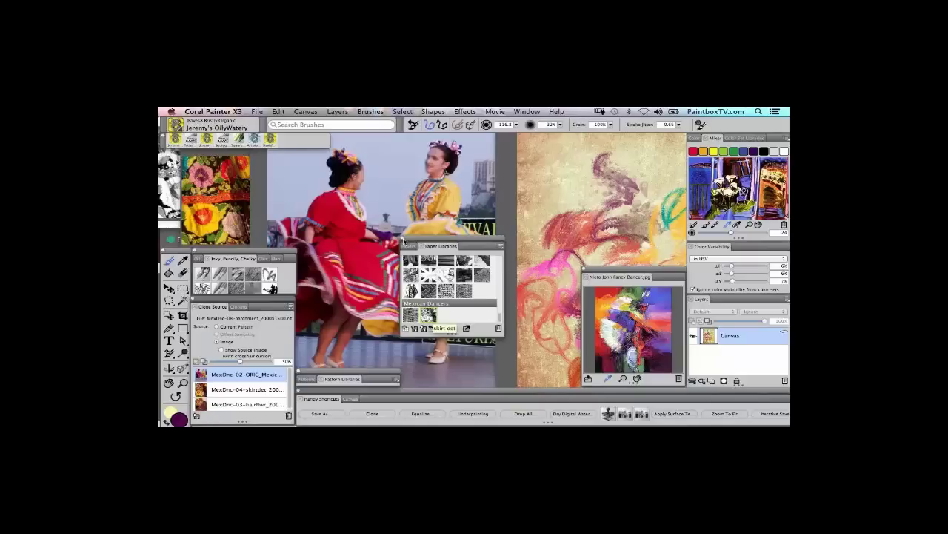
{"action": "left_click", "coordinate": [410, 245]}
{"action": "left_click_drag", "start_coordinate": [429, 241], "coordinate": [466, 347]}
{"action": "left_click", "coordinate": [449, 313]}
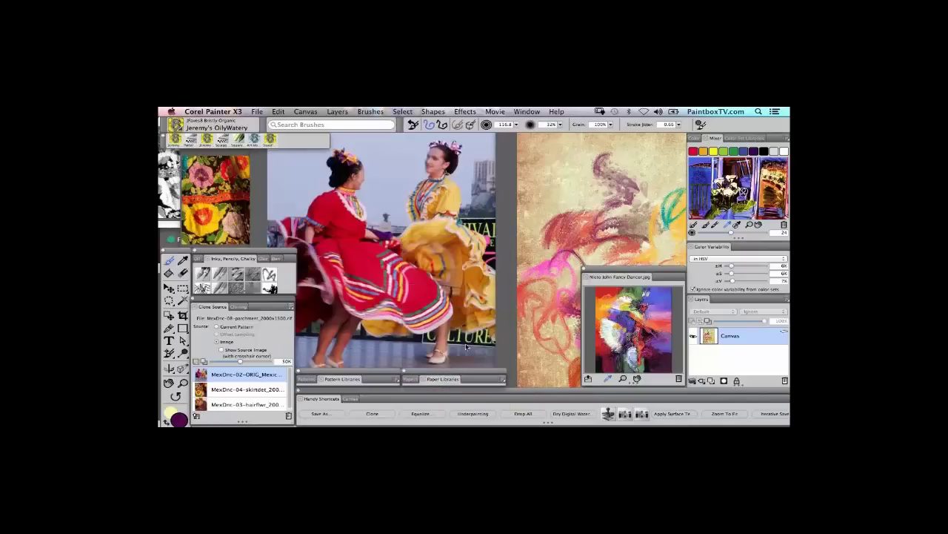
Step: Add a new layer and brush Square Chalk texture in clone colors over the painting's upper-left area
{"action": "left_click", "coordinate": [712, 381]}
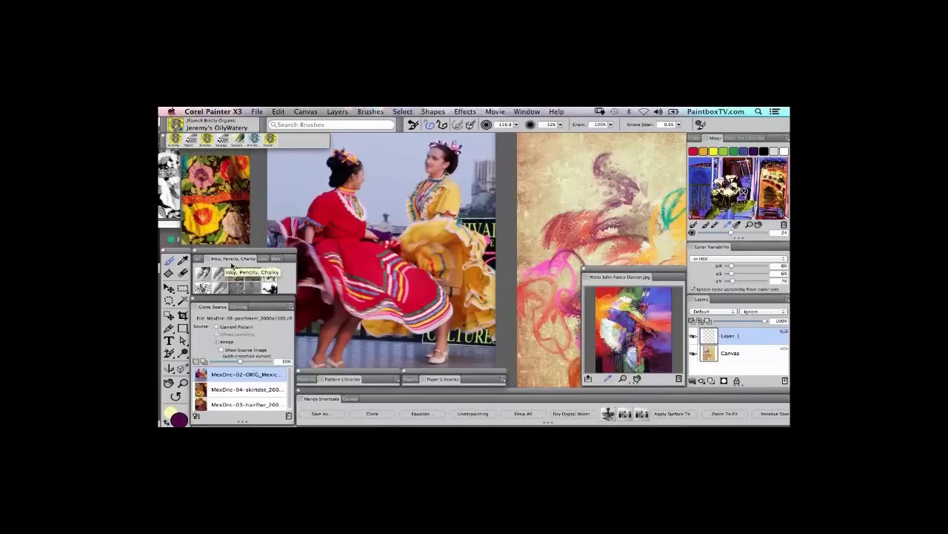
{"action": "left_click", "coordinate": [269, 289]}
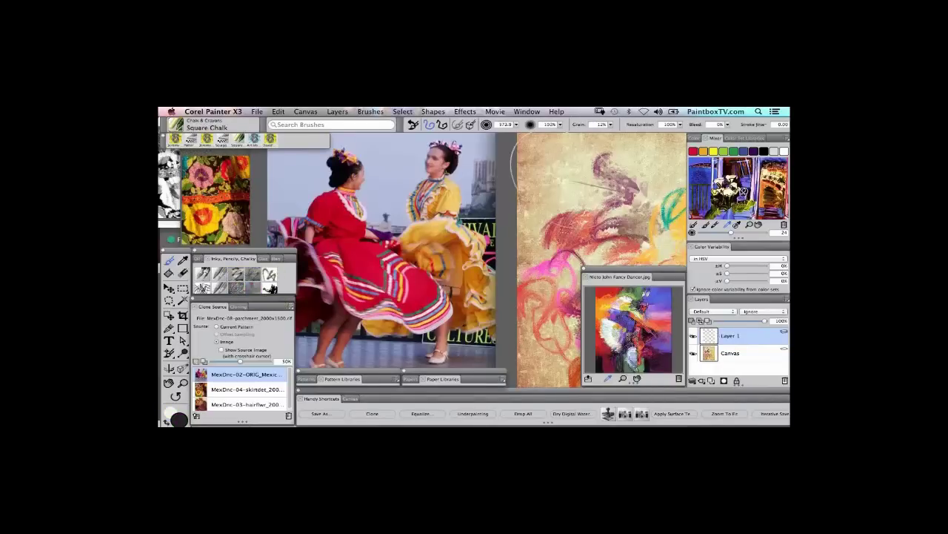
{"action": "mouse_move", "coordinate": [545, 200]}
{"action": "left_mouse_down"}
{"action": "mouse_move", "coordinate": [607, 189]}
{"action": "mouse_move", "coordinate": [537, 230]}
{"action": "left_mouse_up"}
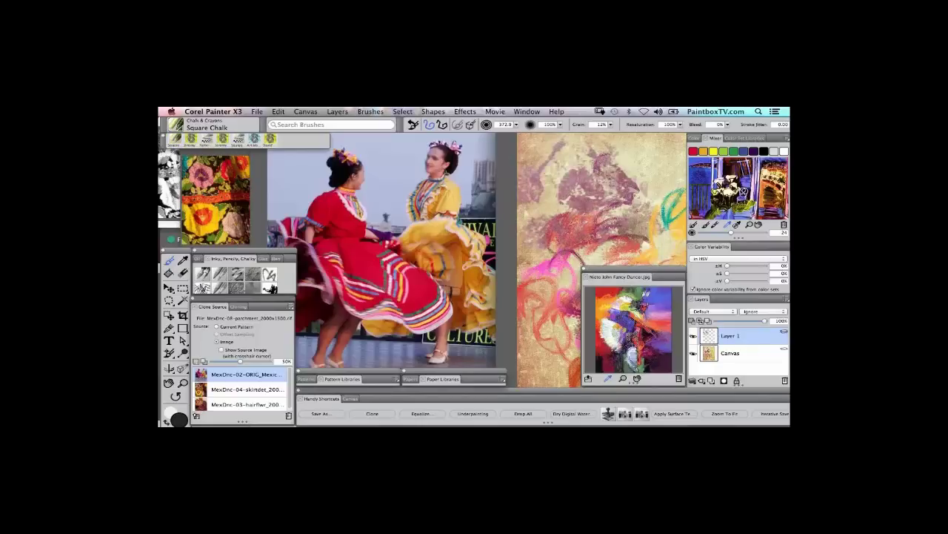
{"action": "mouse_move", "coordinate": [600, 217]}
{"action": "left_mouse_down"}
{"action": "mouse_move", "coordinate": [652, 192]}
{"action": "mouse_move", "coordinate": [615, 174]}
{"action": "mouse_move", "coordinate": [571, 222]}
{"action": "left_mouse_up"}
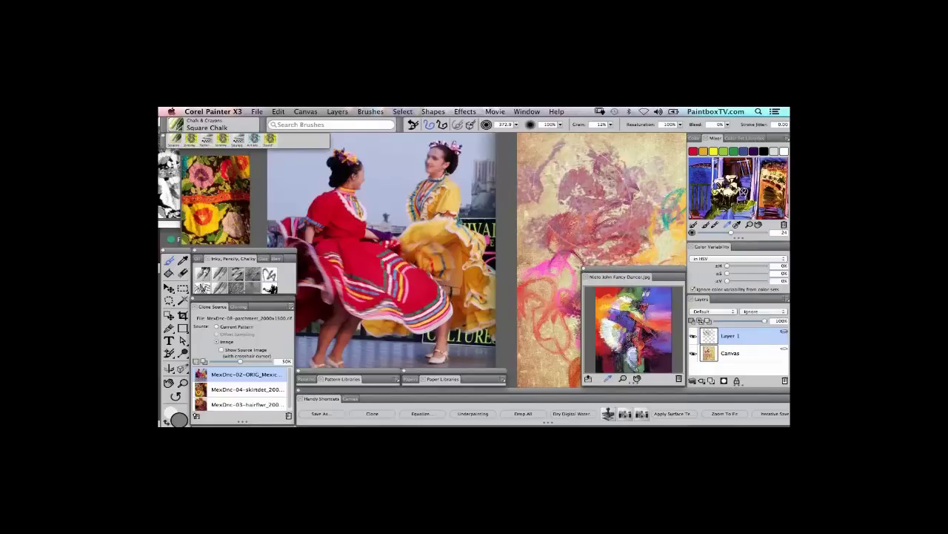
Step: Show the painting in full-screen mode and add clone-colored Square Chalk texture at its right center and upper right
{"action": "left_click", "coordinate": [527, 111]}
{"action": "left_click", "coordinate": [549, 134]}
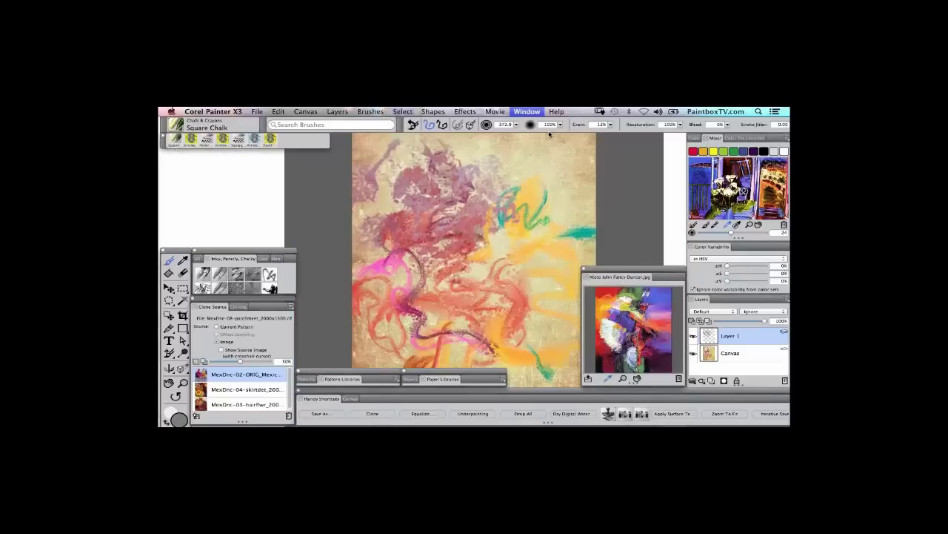
{"action": "mouse_move", "coordinate": [578, 303]}
{"action": "left_mouse_down"}
{"action": "mouse_move", "coordinate": [537, 306]}
{"action": "mouse_move", "coordinate": [534, 286]}
{"action": "left_mouse_up"}
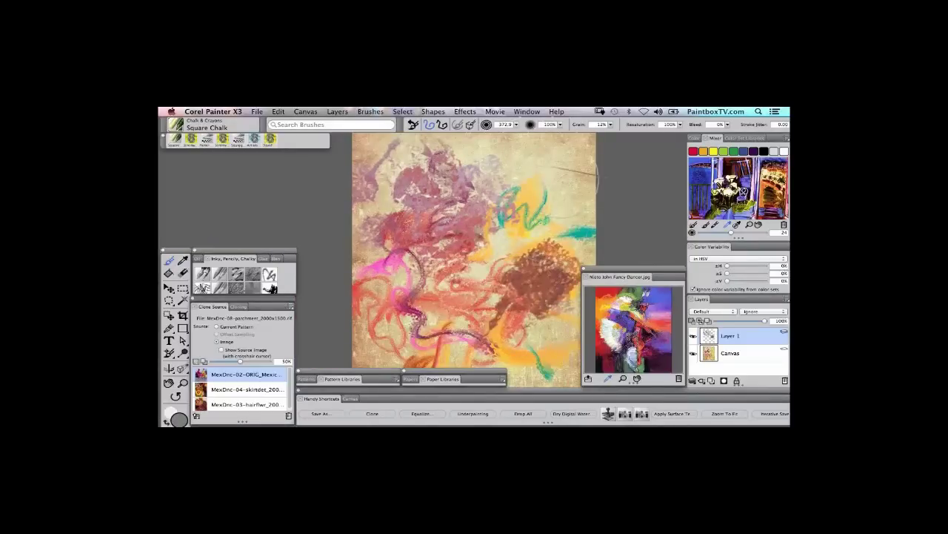
{"action": "mouse_move", "coordinate": [558, 165]}
{"action": "left_mouse_down"}
{"action": "mouse_move", "coordinate": [519, 160]}
{"action": "mouse_move", "coordinate": [609, 159]}
{"action": "mouse_move", "coordinate": [533, 171]}
{"action": "mouse_move", "coordinate": [550, 207]}
{"action": "left_mouse_up"}
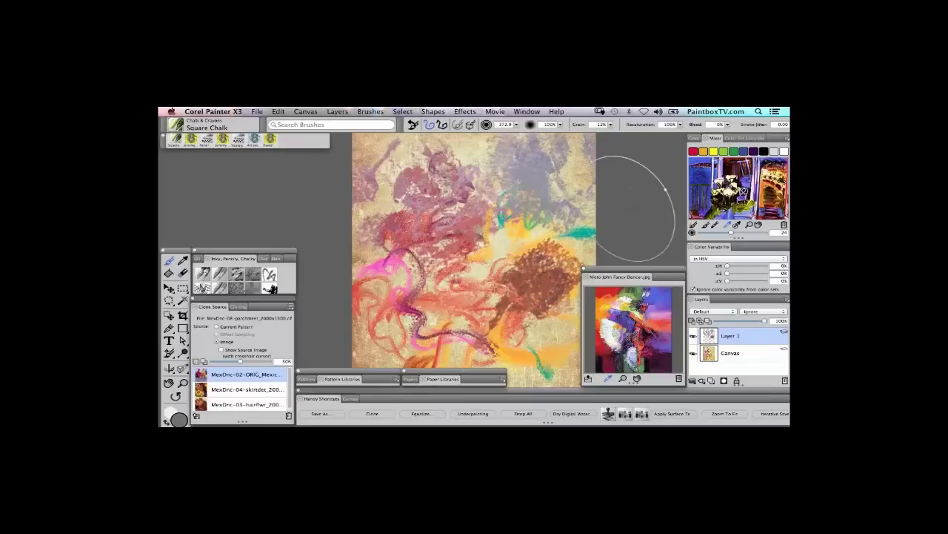
Step: Turn off Clone Color and paint blue Square Chalk strokes over the painting's upper-right area
{"action": "left_click", "coordinate": [697, 138]}
{"action": "left_click", "coordinate": [781, 226]}
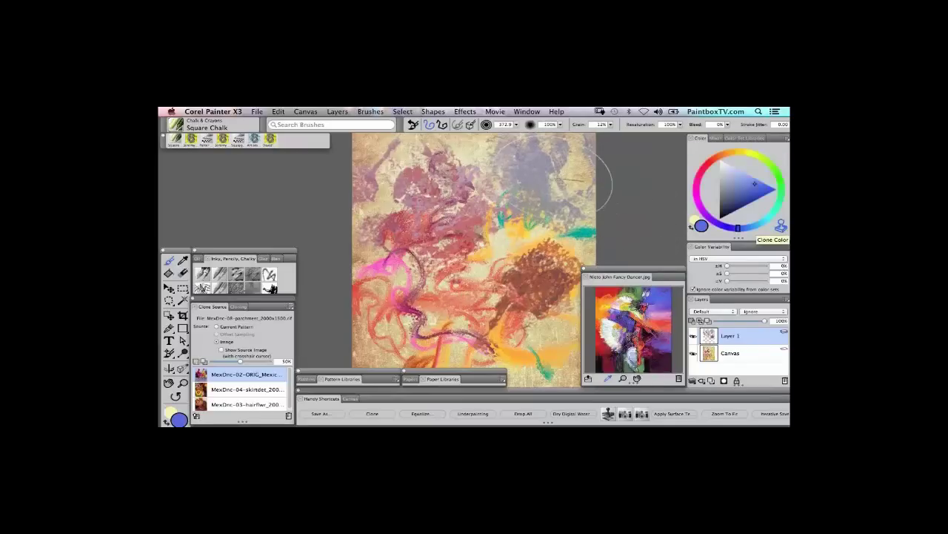
{"action": "mouse_move", "coordinate": [552, 145]}
{"action": "left_mouse_down"}
{"action": "mouse_move", "coordinate": [530, 215]}
{"action": "mouse_move", "coordinate": [585, 178]}
{"action": "left_mouse_up"}
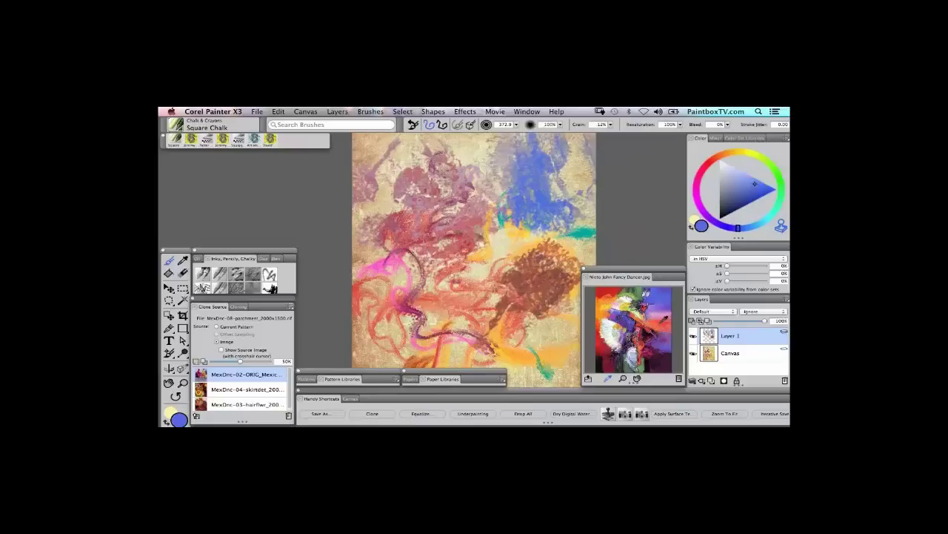
Step: Sample red and dark violet from the fancy dancer reference image and chalk them into the painting's upper-left and lower-right corners
{"action": "left_click", "coordinate": [600, 311]}
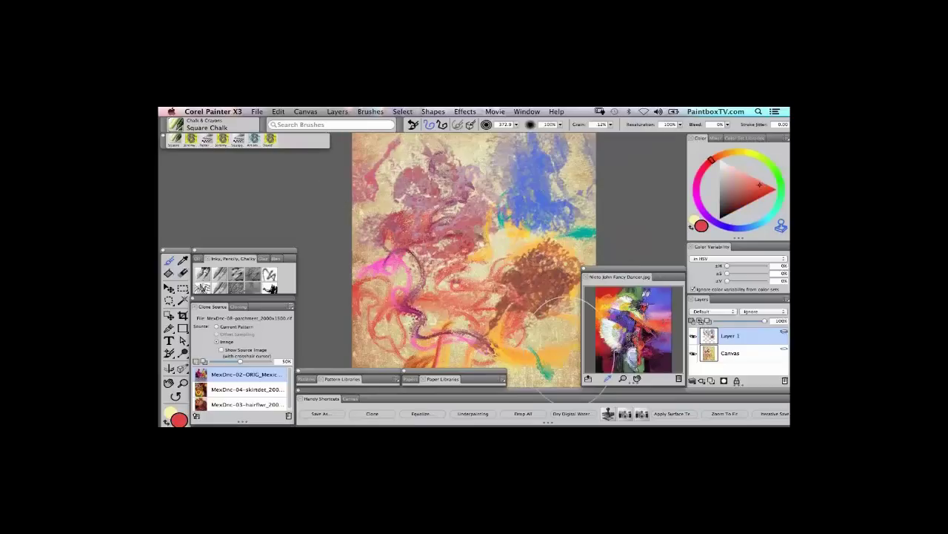
{"action": "left_click", "coordinate": [671, 343]}
{"action": "left_click_drag", "start_coordinate": [564, 339], "coordinate": [569, 375]}
Step: Sample a dark maroon from the fancy dancer reference image and paint chalk texture along the painting's lower-left edge
{"action": "left_click", "coordinate": [652, 360]}
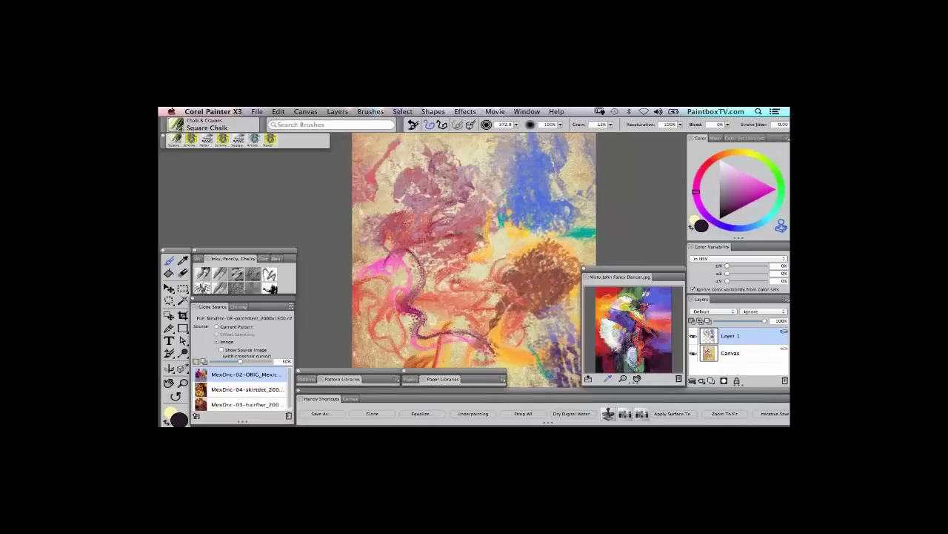
{"action": "left_click", "coordinate": [605, 357]}
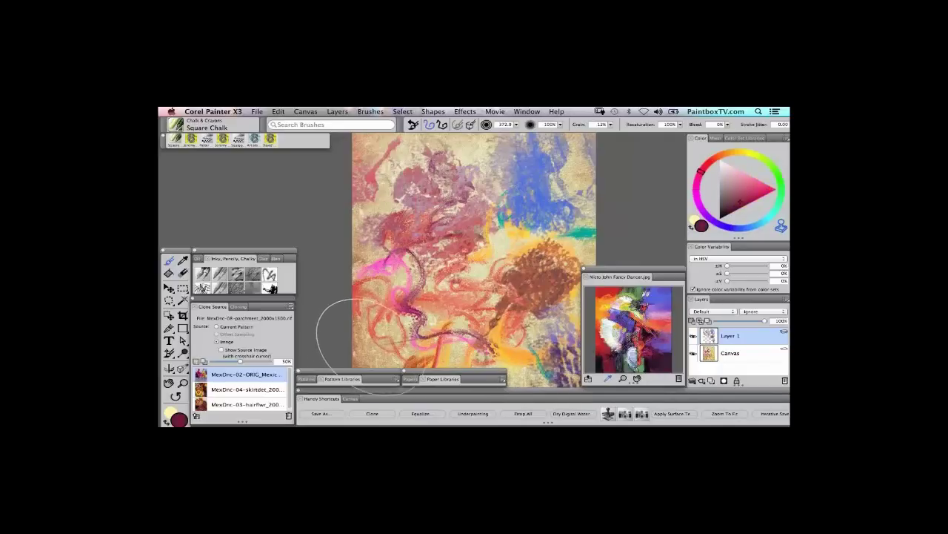
{"action": "left_click_drag", "start_coordinate": [373, 348], "coordinate": [346, 333]}
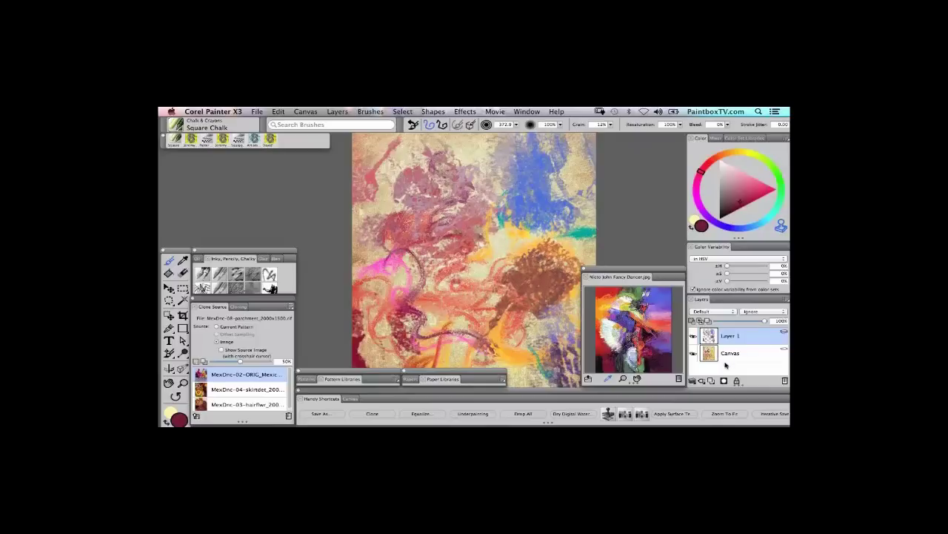
Step: Make an iterative save of the painting and set Layer 1's composite method to Gel
{"action": "left_click", "coordinate": [775, 412]}
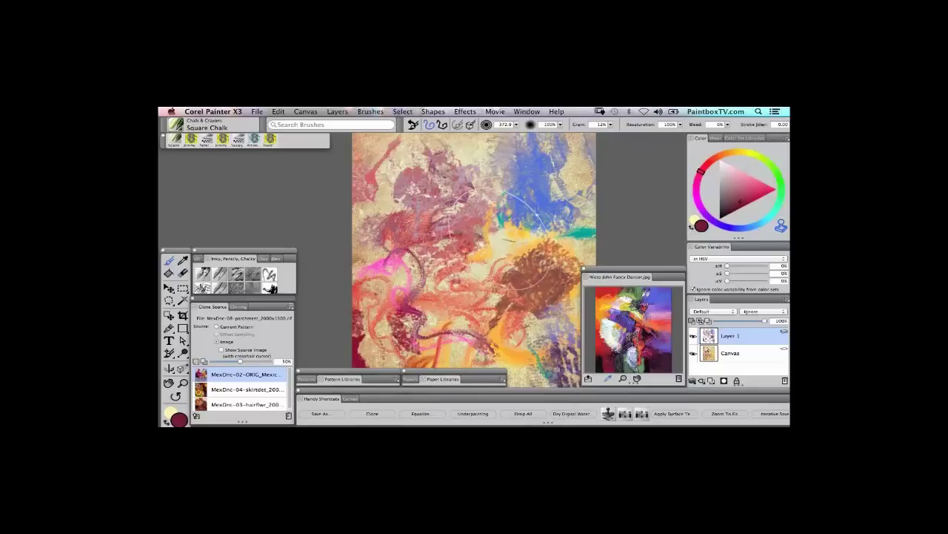
{"action": "left_click", "coordinate": [721, 312]}
{"action": "left_click", "coordinate": [721, 317]}
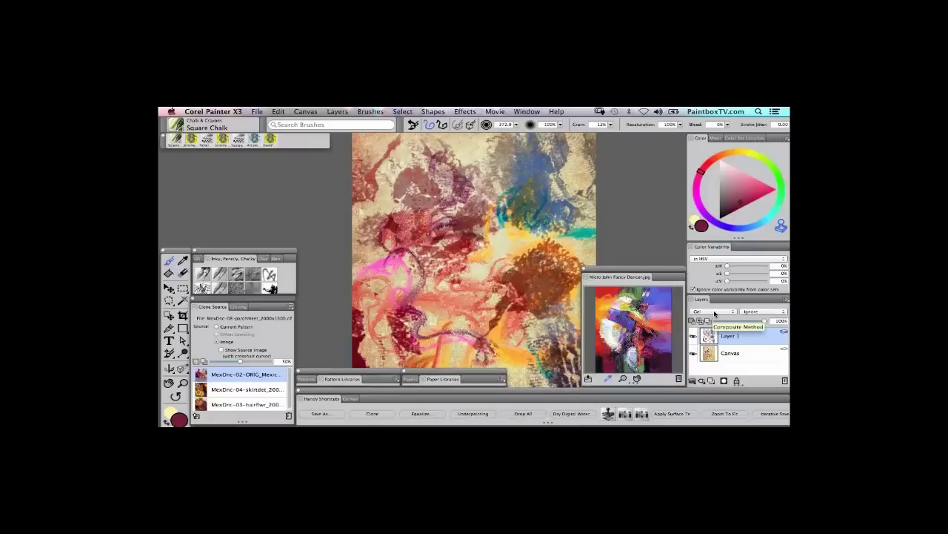
Step: Drop all layers onto the canvas and make another iterative save of the flattened painting
{"action": "left_click", "coordinate": [526, 414]}
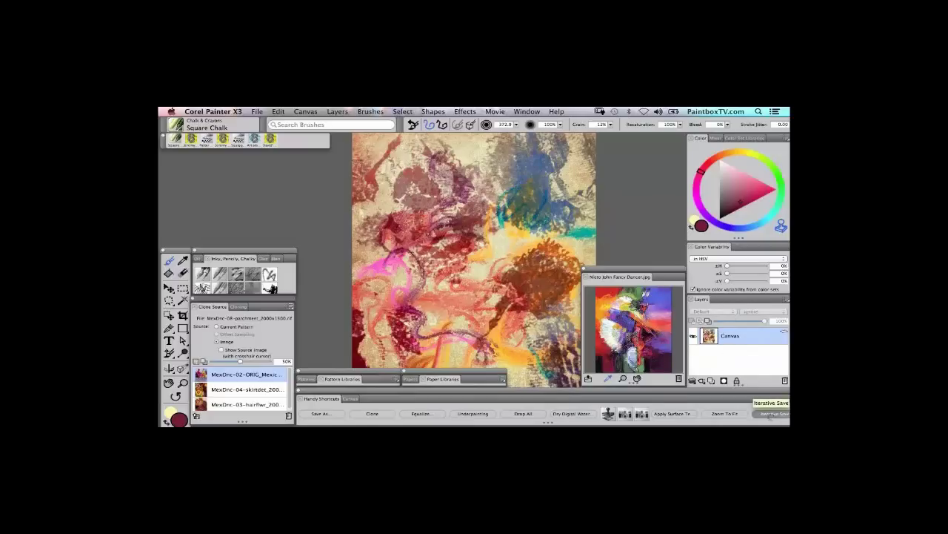
{"action": "left_click", "coordinate": [775, 413]}
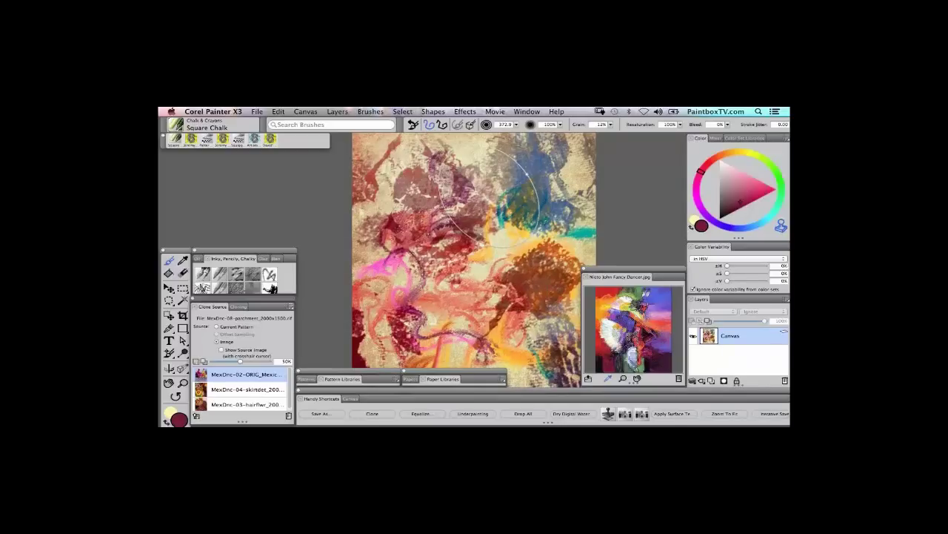
Step: Leave full-screen mode, place the painting's window to the right of the two-dancers photo, and hide the palettes
{"action": "key", "text": "super+m"}
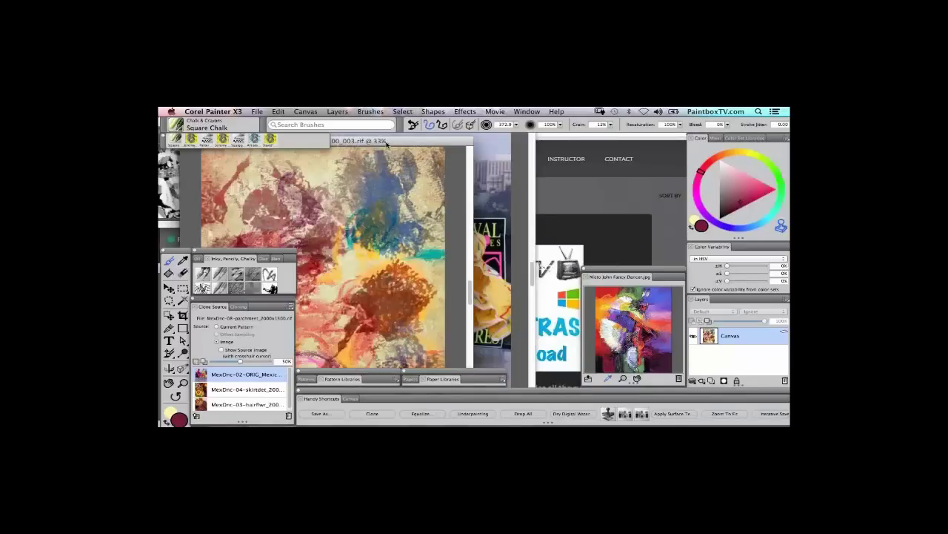
{"action": "mouse_move", "coordinate": [393, 146]}
{"action": "left_mouse_down"}
{"action": "mouse_move", "coordinate": [429, 157]}
{"action": "mouse_move", "coordinate": [699, 147]}
{"action": "mouse_move", "coordinate": [724, 125]}
{"action": "left_mouse_up"}
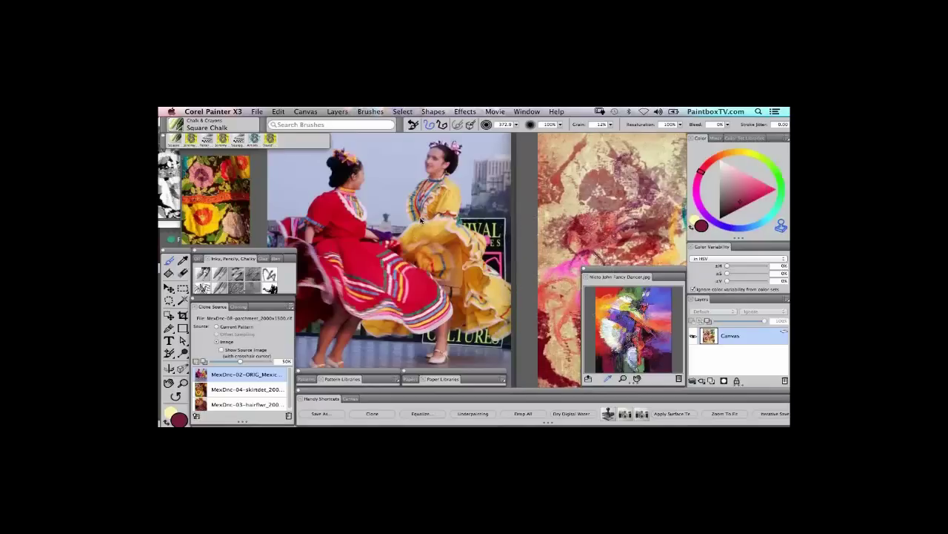
{"action": "key", "text": "Tab"}
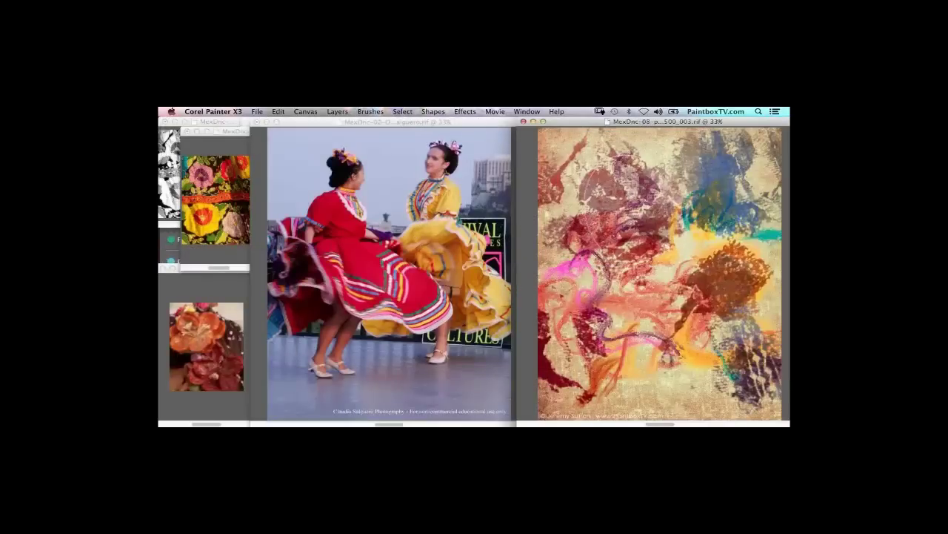
{"action": "key", "text": "Tab"}
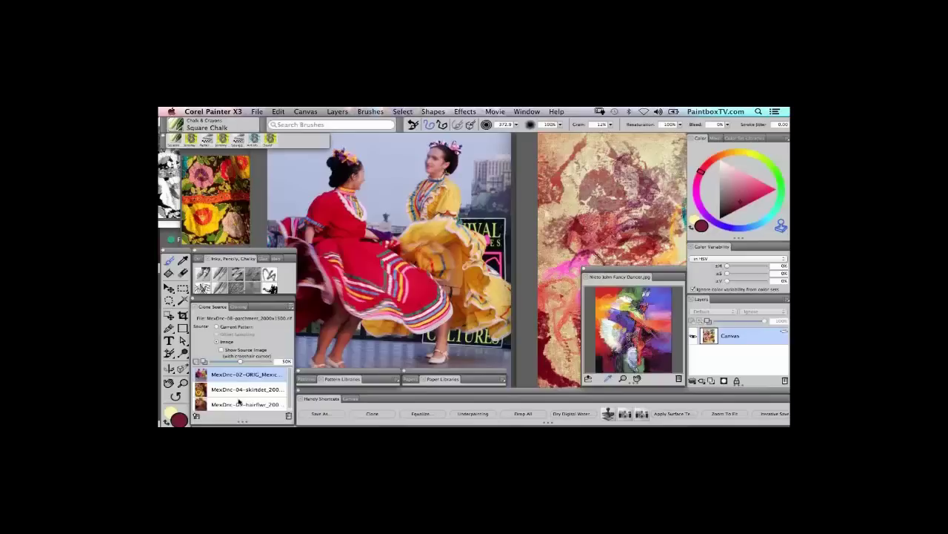
{"action": "key", "text": "Tab"}
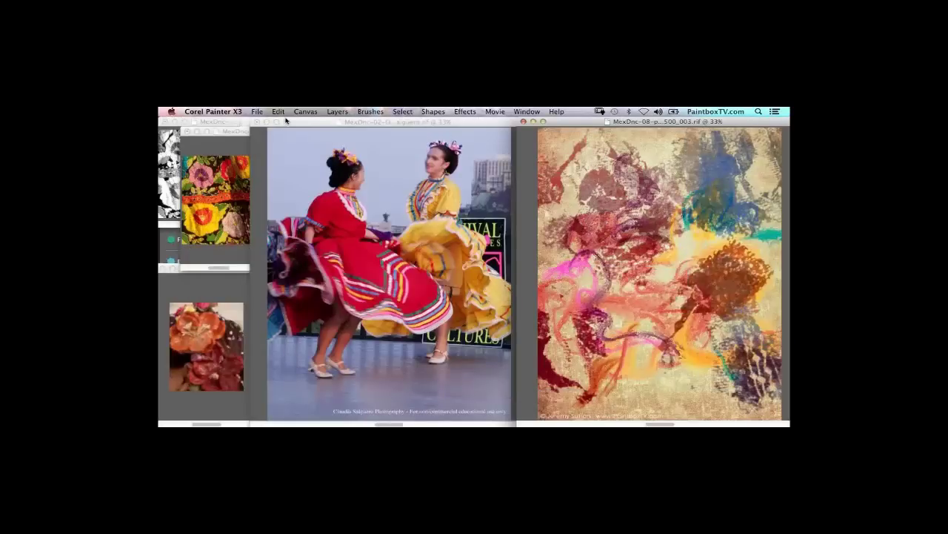
Step: Close the photo of the two dancers without saving its changes
{"action": "left_click", "coordinate": [286, 120]}
{"action": "left_click", "coordinate": [256, 123]}
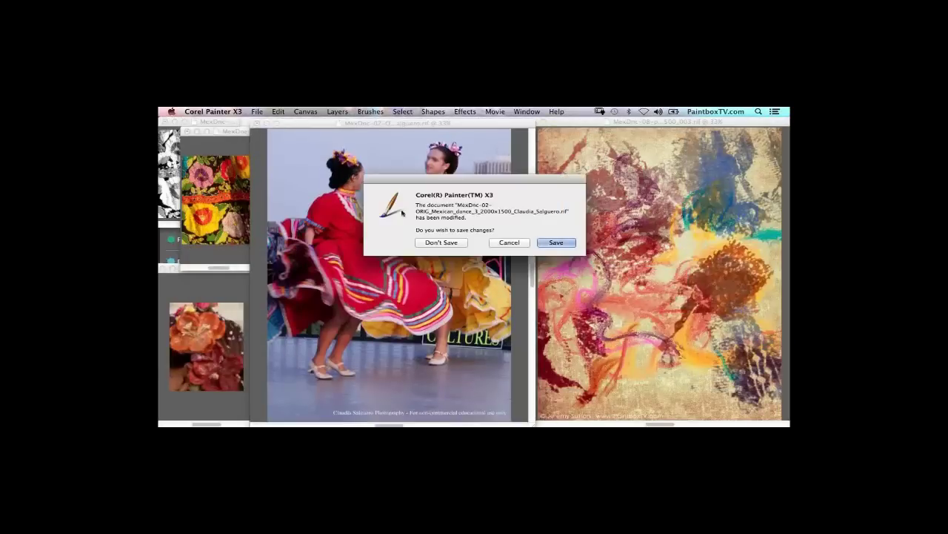
{"action": "left_click", "coordinate": [447, 242]}
{"action": "left_click", "coordinate": [257, 122]}
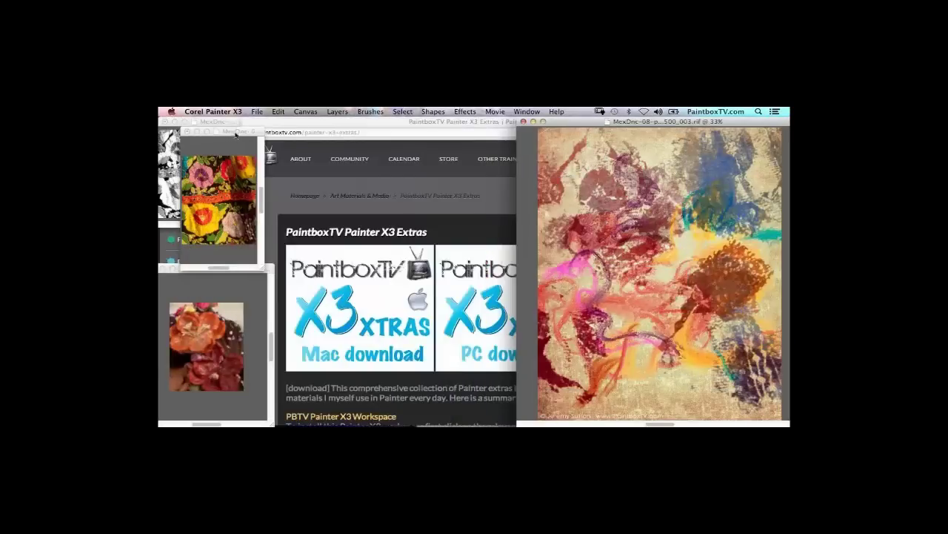
Step: Close the color skirt detail image and its black-and-white version without saving changes
{"action": "left_click", "coordinate": [212, 130]}
{"action": "left_click", "coordinate": [187, 130]}
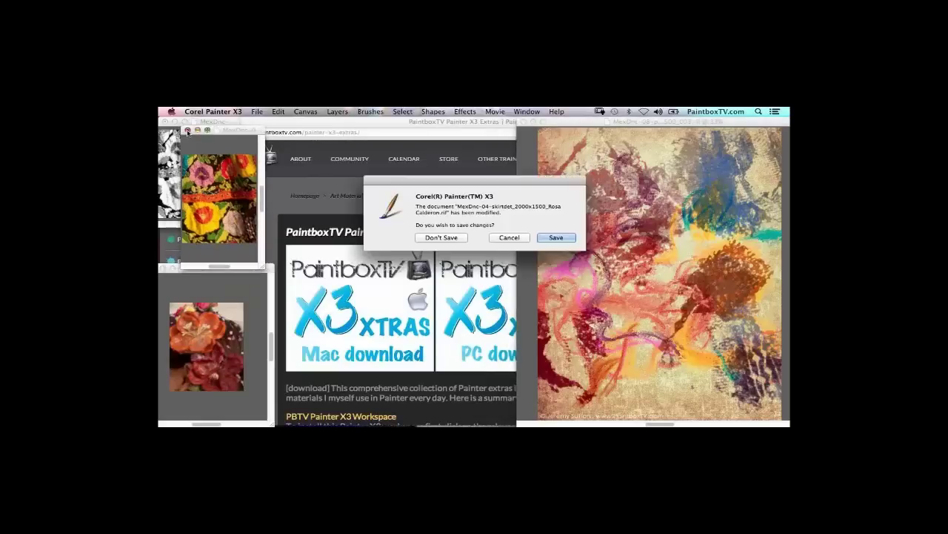
{"action": "left_click", "coordinate": [450, 239]}
{"action": "left_click", "coordinate": [215, 125]}
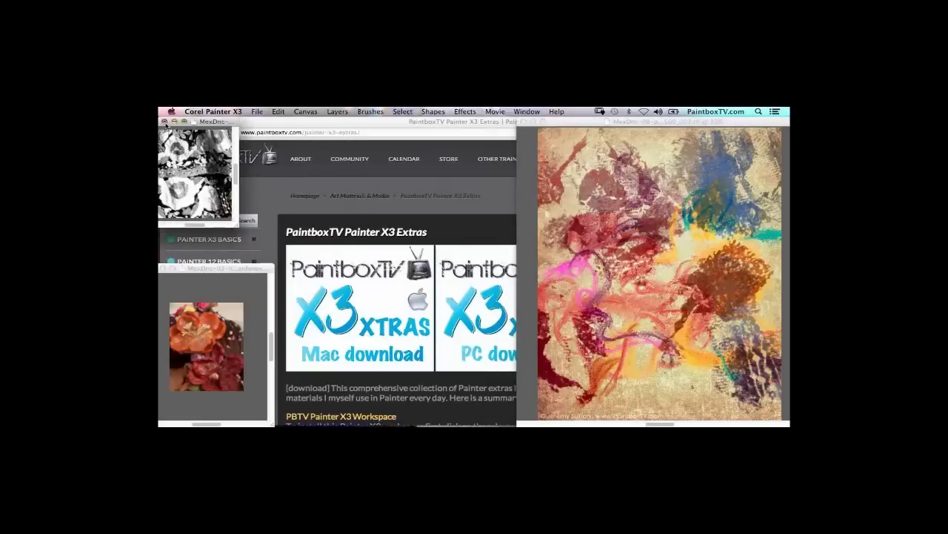
{"action": "left_click", "coordinate": [167, 126]}
{"action": "left_click", "coordinate": [442, 238]}
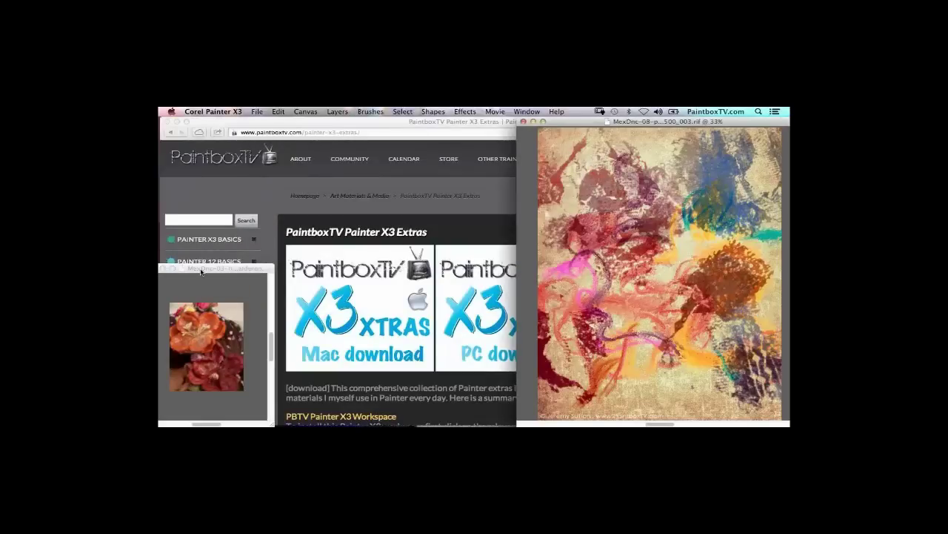
Step: Close the hair flower source image so that only the painting remains open
{"action": "left_click", "coordinate": [166, 271]}
{"action": "left_click_drag", "start_coordinate": [166, 270], "coordinate": [233, 263]}
{"action": "left_click", "coordinate": [207, 260]}
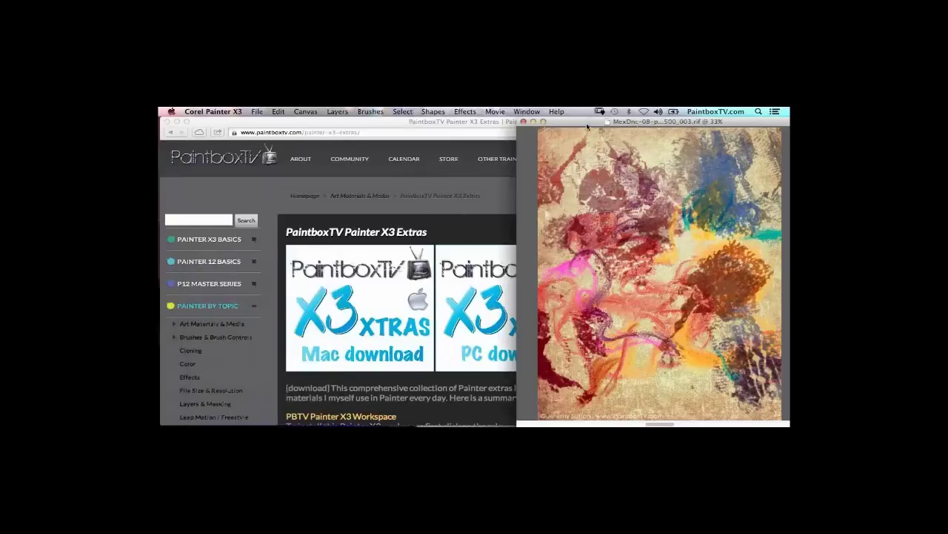
Step: Bring back the palettes and set the painting's clone source type to Image
{"action": "key", "text": "Tab"}
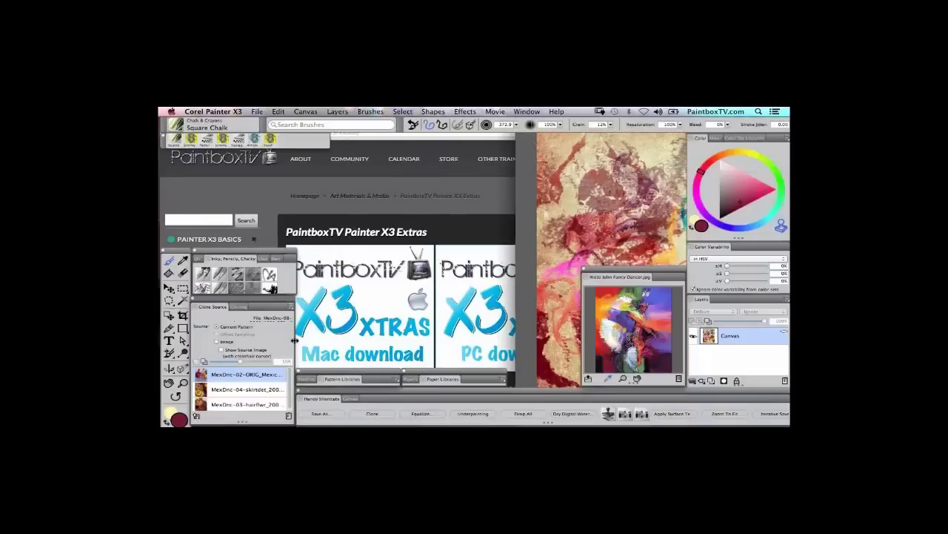
{"action": "left_click", "coordinate": [217, 341]}
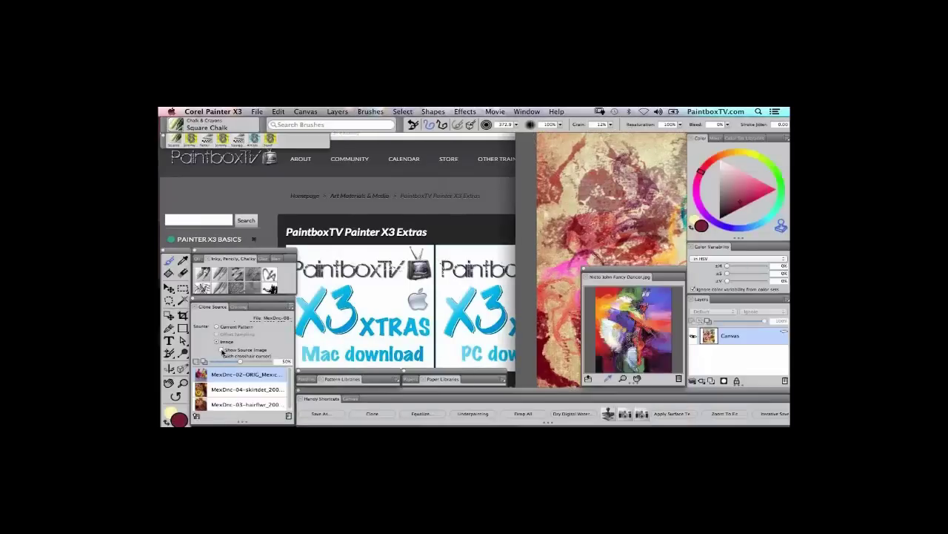
Step: Show the two-dancer clone source image, hide the palettes, and arrange its window side by side with the painting
{"action": "left_click", "coordinate": [216, 326]}
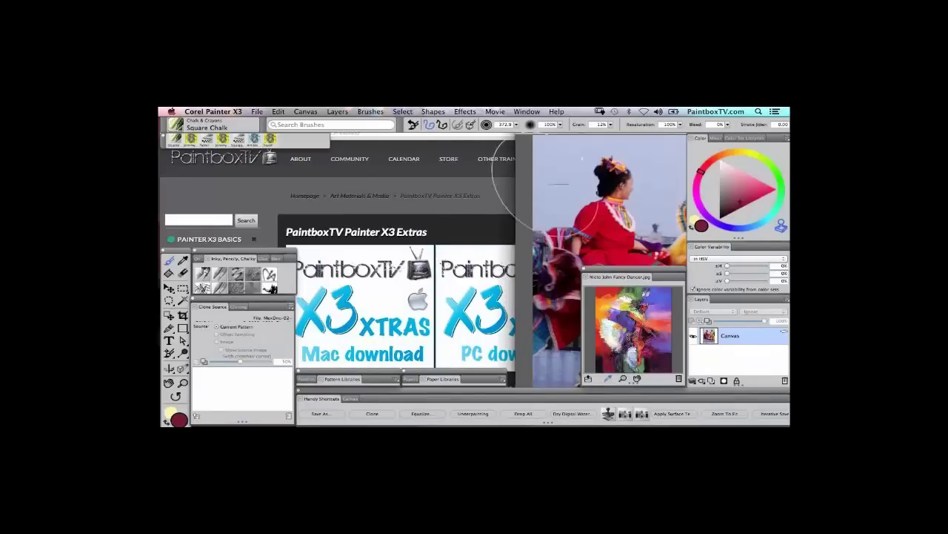
{"action": "key", "text": "Tab"}
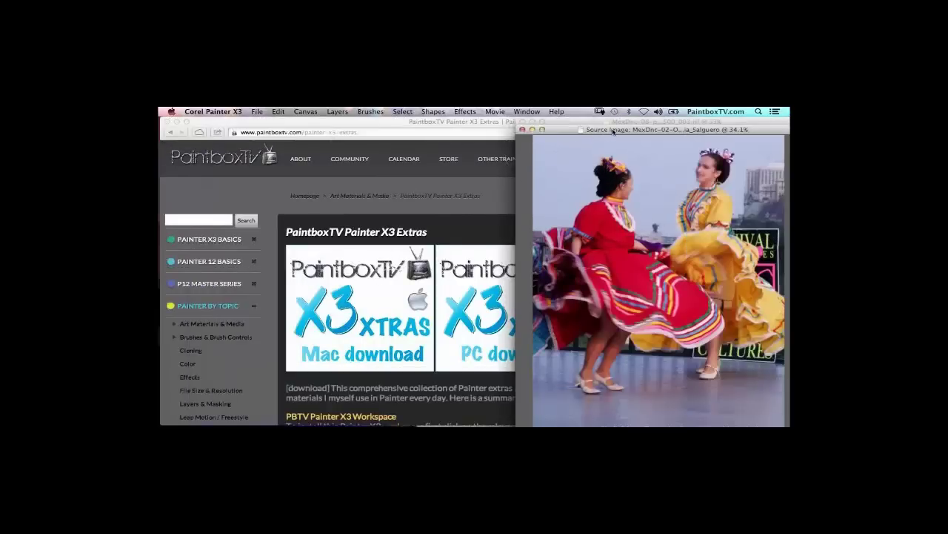
{"action": "mouse_move", "coordinate": [611, 130]}
{"action": "left_mouse_down"}
{"action": "mouse_move", "coordinate": [309, 137]}
{"action": "mouse_move", "coordinate": [254, 122]}
{"action": "left_mouse_up"}
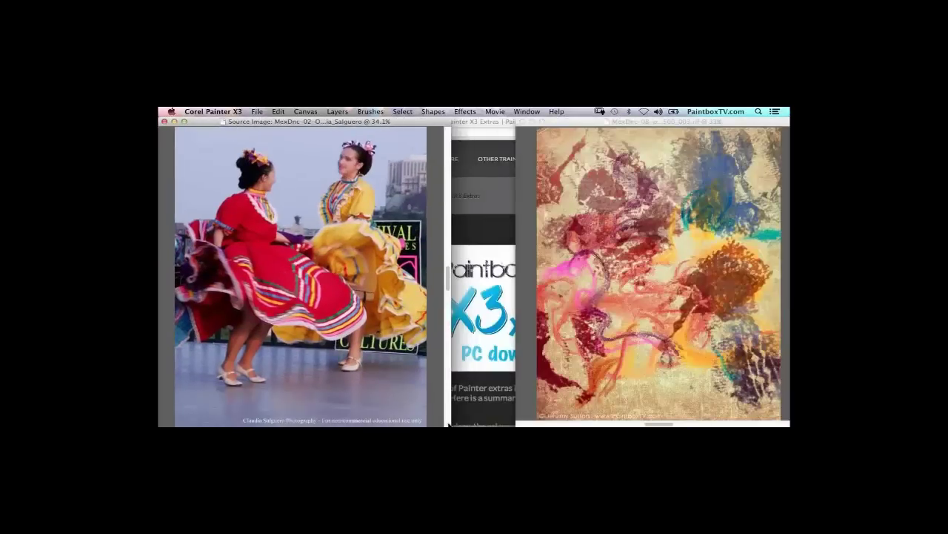
{"action": "left_click_drag", "start_coordinate": [546, 127], "coordinate": [458, 127]}
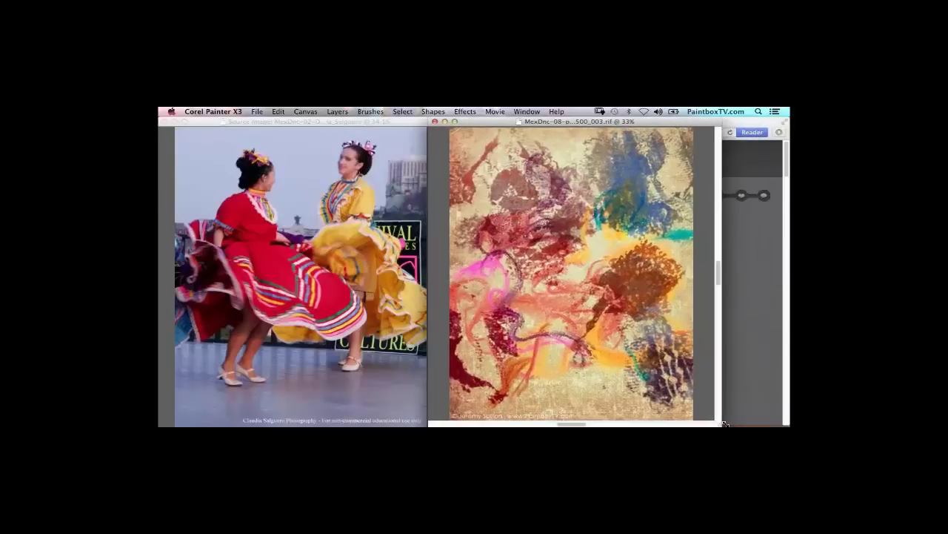
{"action": "left_click_drag", "start_coordinate": [724, 423], "coordinate": [786, 424]}
Step: Reduce the source photo's view to 18.9%, tuck it into a corner of its window, and fit the painting window beside it
{"action": "left_click", "coordinate": [346, 125]}
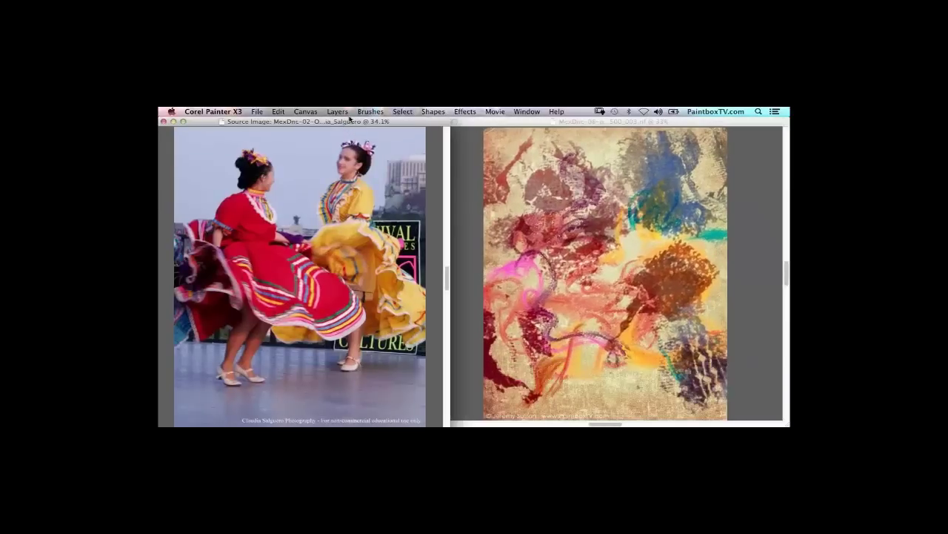
{"action": "key", "text": "super+0"}
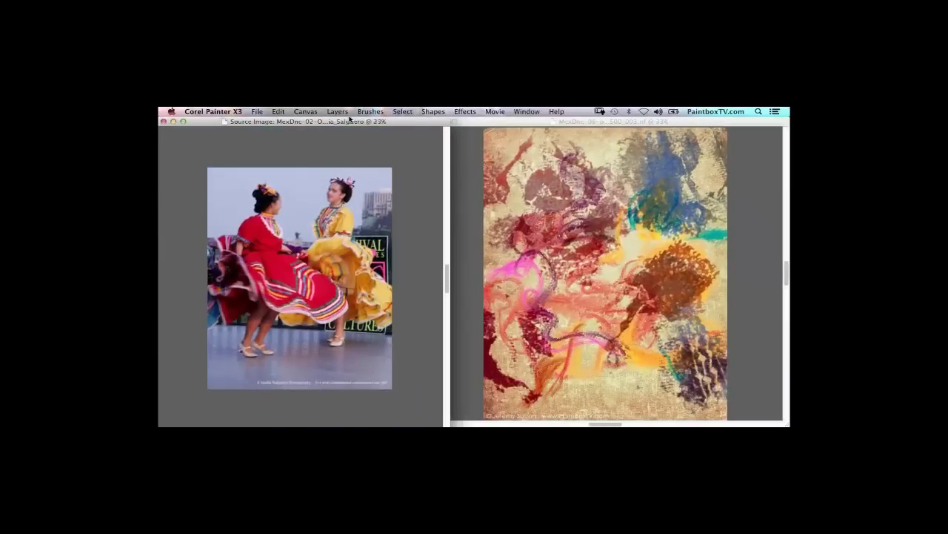
{"action": "key", "text": "super+minus"}
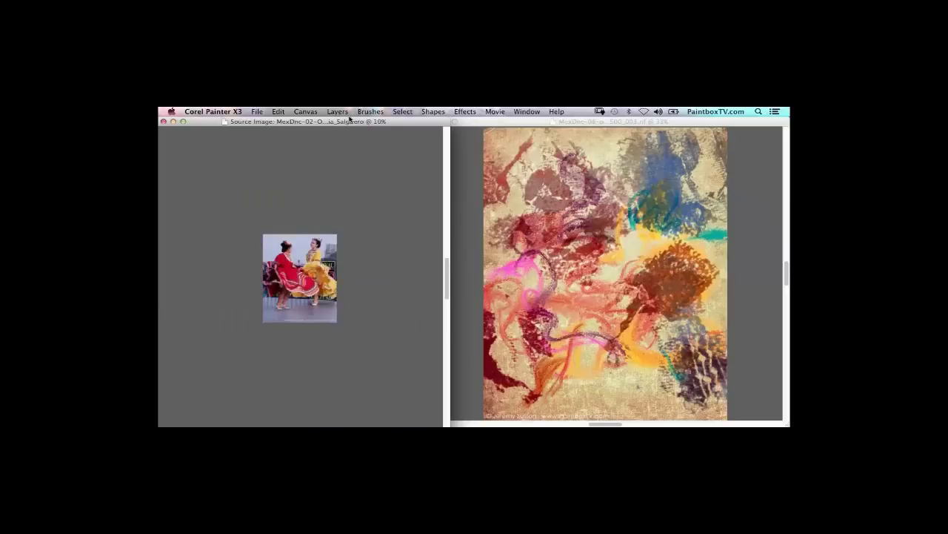
{"action": "key", "text": "super+plus"}
{"action": "key", "text": "super+plus"}
{"action": "key", "text": "super+plus"}
{"action": "key", "text": "super+plus"}
{"action": "key", "text": "super+plus"}
{"action": "key", "text": "super+plus"}
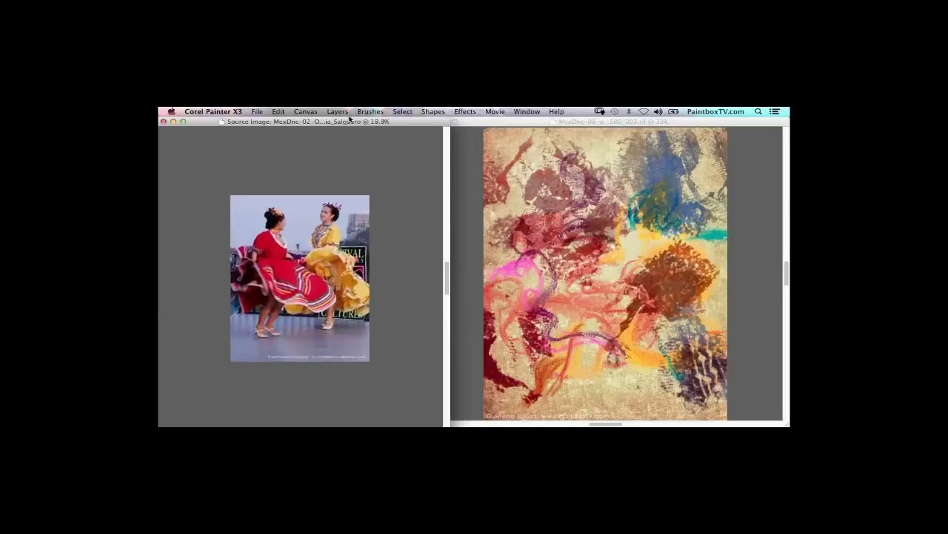
{"action": "left_click_drag", "start_coordinate": [369, 315], "coordinate": [319, 254]}
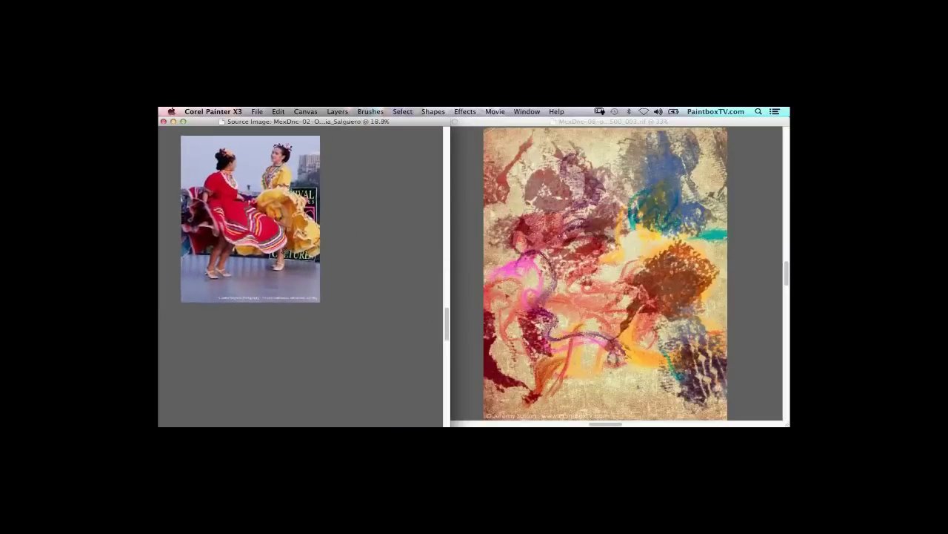
{"action": "left_click_drag", "start_coordinate": [466, 129], "coordinate": [367, 126]}
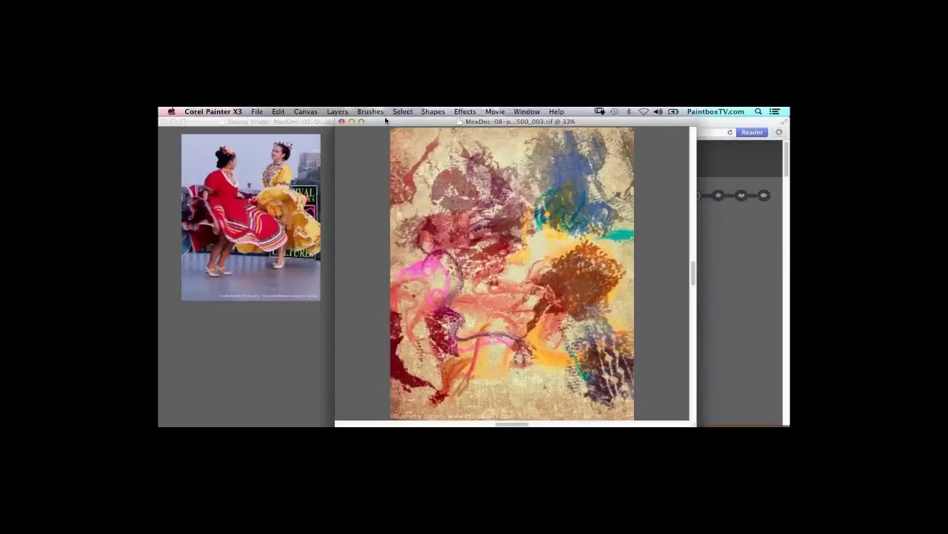
{"action": "left_click_drag", "start_coordinate": [730, 422], "coordinate": [787, 424]}
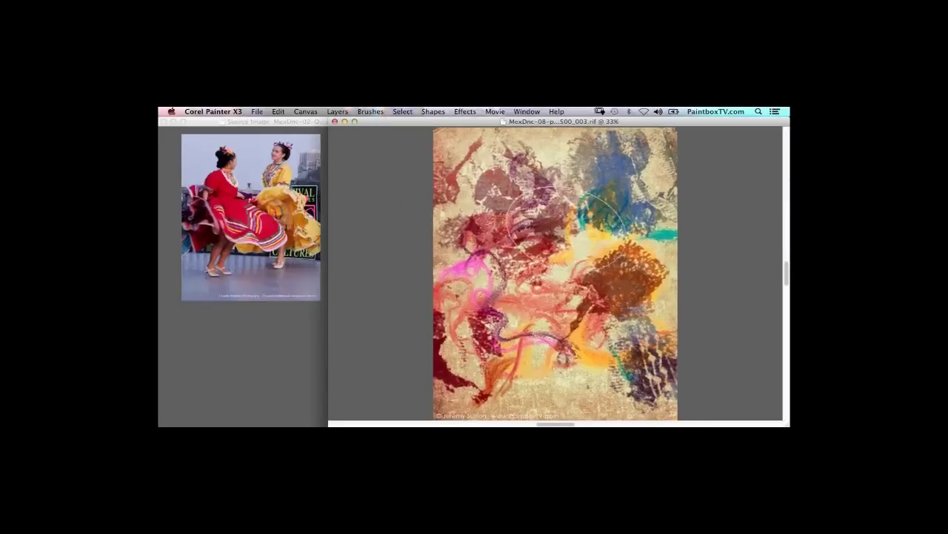
Step: Bring back the palettes, toggle Clone Color, and choose the Jeremy's ExpressivePollock brush from the JFaves8 Linear Sharp category
{"action": "key", "text": "Tab"}
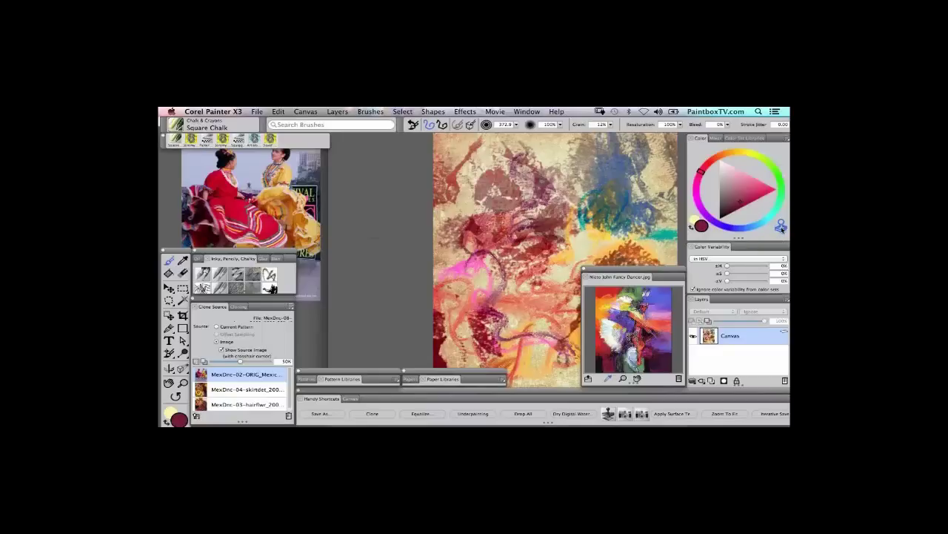
{"action": "left_click", "coordinate": [781, 228]}
{"action": "left_click", "coordinate": [177, 125]}
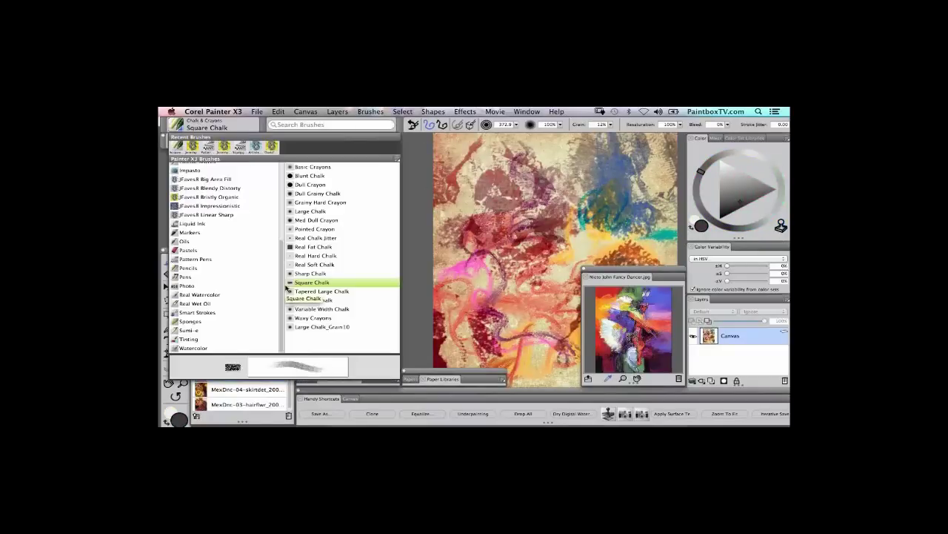
{"action": "left_click", "coordinate": [222, 214]}
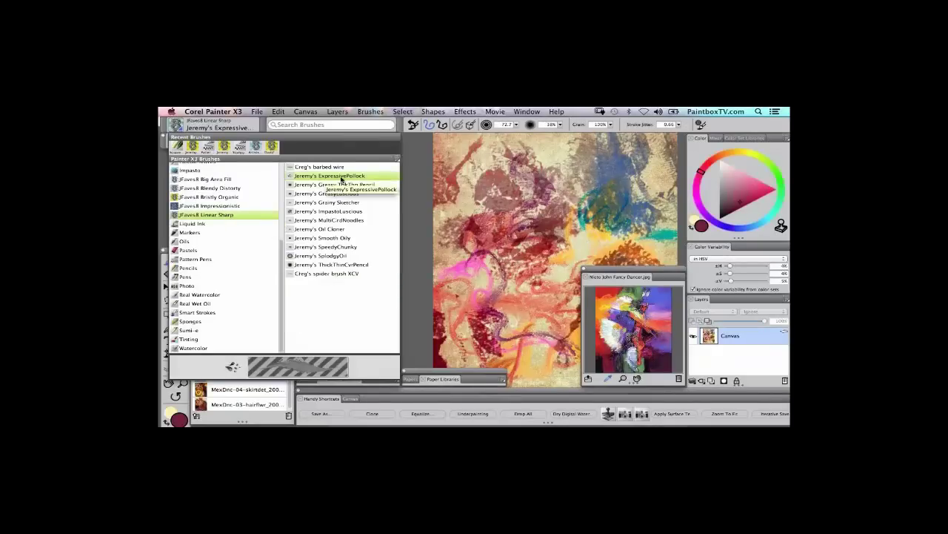
{"action": "left_click", "coordinate": [495, 210]}
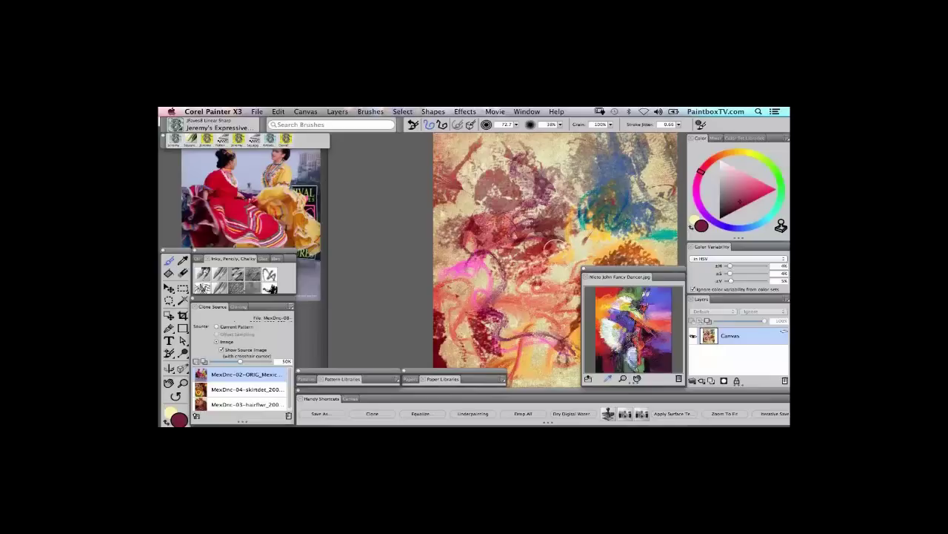
Step: Hide the palettes, pick turquoise in the Temporal Color Palette, and paint expressive strokes along the red dancer's figure and skirt
{"action": "key", "text": "Tab"}
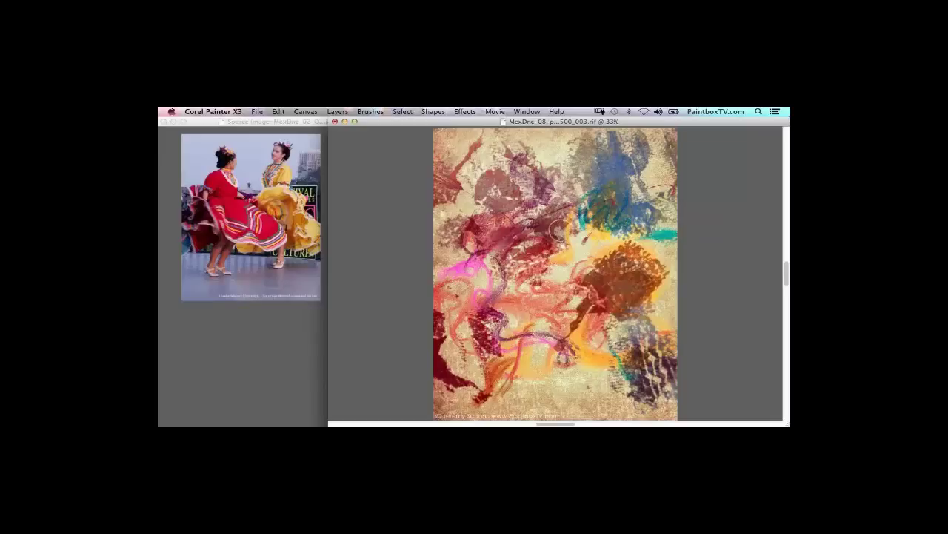
{"action": "key", "text": "Tab"}
{"action": "key", "text": "Tab"}
{"action": "key", "text": "super+alt+1"}
{"action": "left_click", "coordinate": [657, 307]}
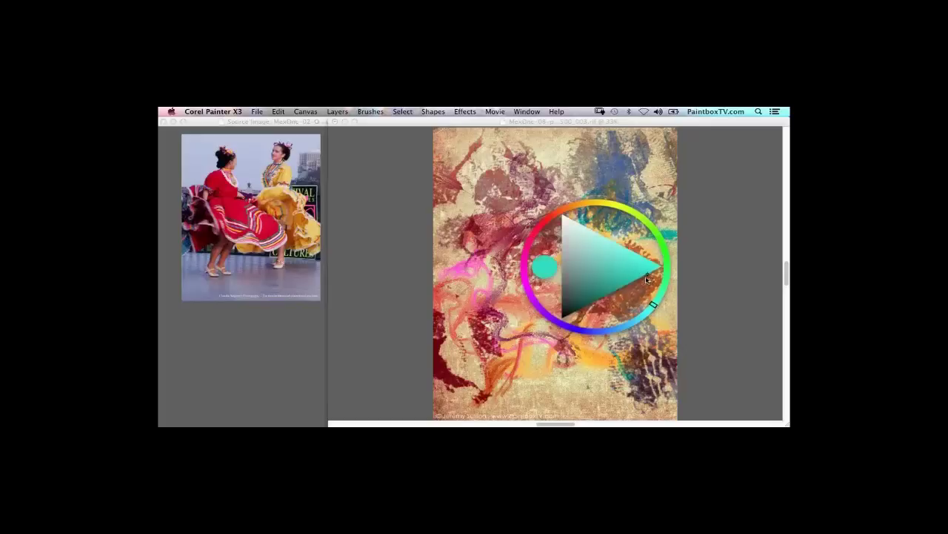
{"action": "key", "text": "Escape"}
{"action": "mouse_move", "coordinate": [497, 215]}
{"action": "left_mouse_down"}
{"action": "mouse_move", "coordinate": [504, 187]}
{"action": "mouse_move", "coordinate": [515, 237]}
{"action": "mouse_move", "coordinate": [486, 255]}
{"action": "mouse_move", "coordinate": [494, 275]}
{"action": "mouse_move", "coordinate": [479, 268]}
{"action": "mouse_move", "coordinate": [486, 319]}
{"action": "mouse_move", "coordinate": [510, 353]}
{"action": "left_mouse_up"}
{"action": "mouse_move", "coordinate": [593, 265]}
{"action": "left_mouse_down"}
{"action": "mouse_move", "coordinate": [577, 329]}
{"action": "mouse_move", "coordinate": [593, 319]}
{"action": "mouse_move", "coordinate": [607, 270]}
{"action": "left_mouse_up"}
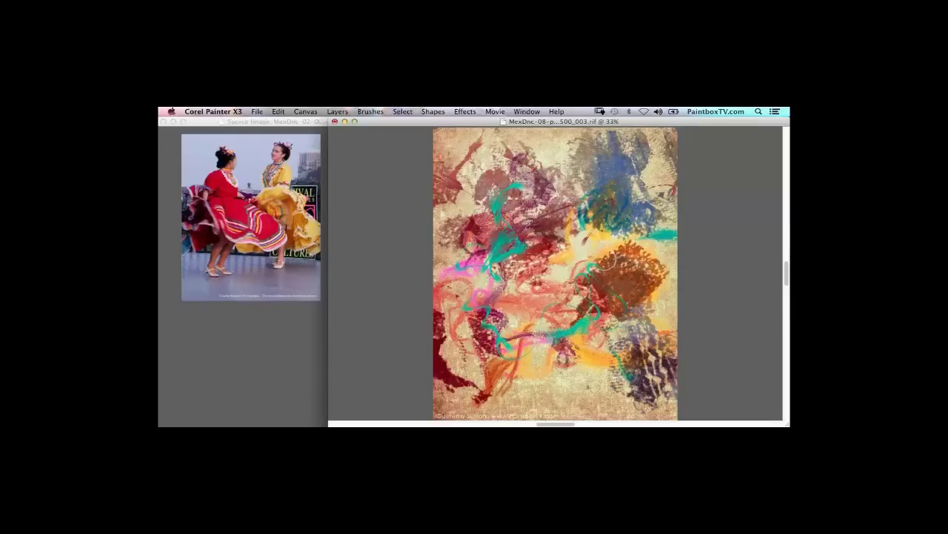
Step: Pick a bright orange in the Temporal Color Palette and paint loose strokes over the yellow dancer's skirt, body and head
{"action": "key", "text": "super+alt+1"}
{"action": "left_click", "coordinate": [581, 208]}
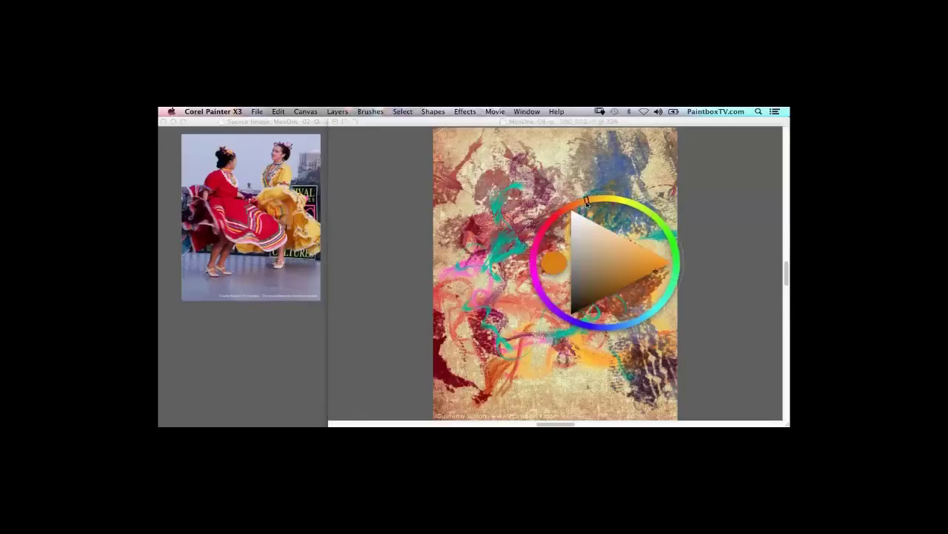
{"action": "left_click", "coordinate": [644, 267]}
{"action": "key", "text": "super+alt+1"}
{"action": "mouse_move", "coordinate": [614, 264]}
{"action": "left_mouse_down"}
{"action": "mouse_move", "coordinate": [637, 267]}
{"action": "mouse_move", "coordinate": [631, 309]}
{"action": "mouse_move", "coordinate": [621, 300]}
{"action": "mouse_move", "coordinate": [679, 319]}
{"action": "mouse_move", "coordinate": [663, 348]}
{"action": "left_mouse_up"}
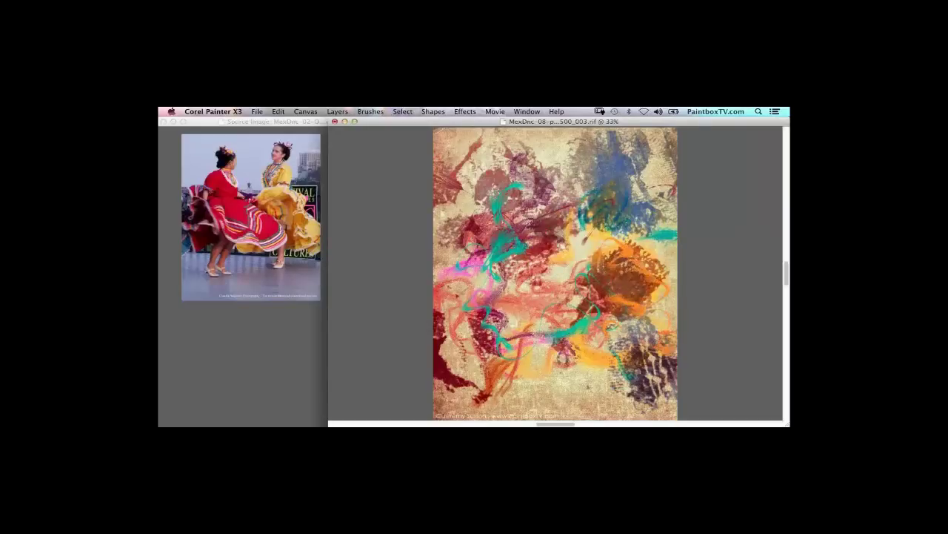
{"action": "left_click_drag", "start_coordinate": [622, 216], "coordinate": [619, 185]}
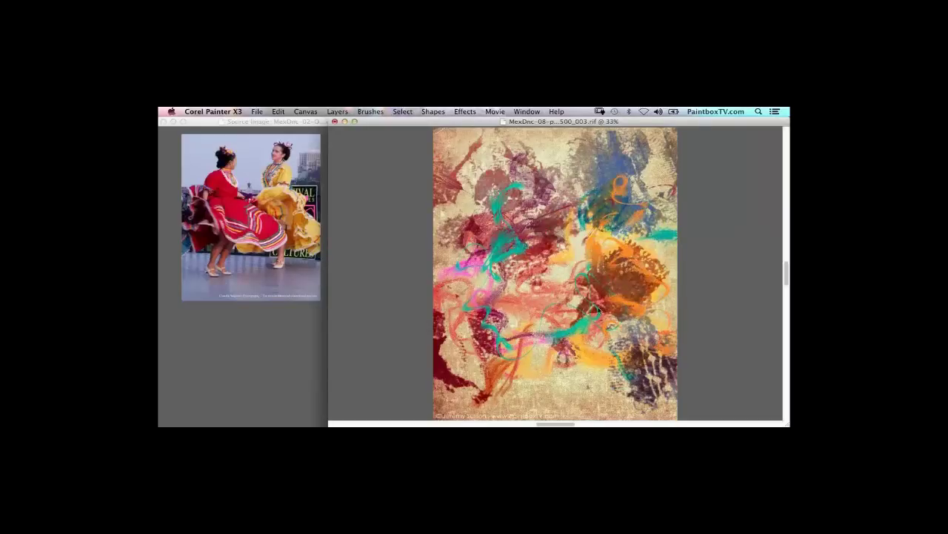
Step: Switch to Clone Color and brush the source photo's colors over both dancers and the painting's lower-right area
{"action": "key", "text": "super+alt+1"}
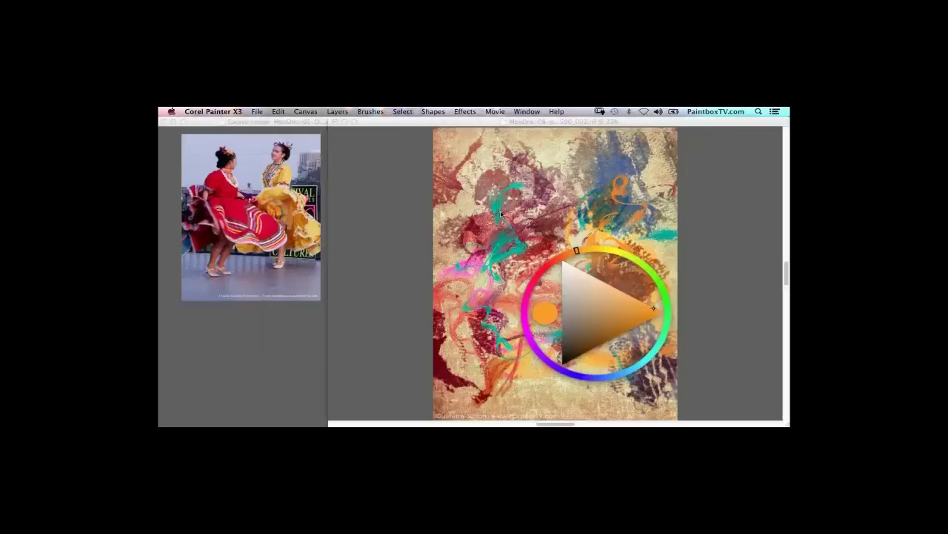
{"action": "left_click", "coordinate": [501, 214]}
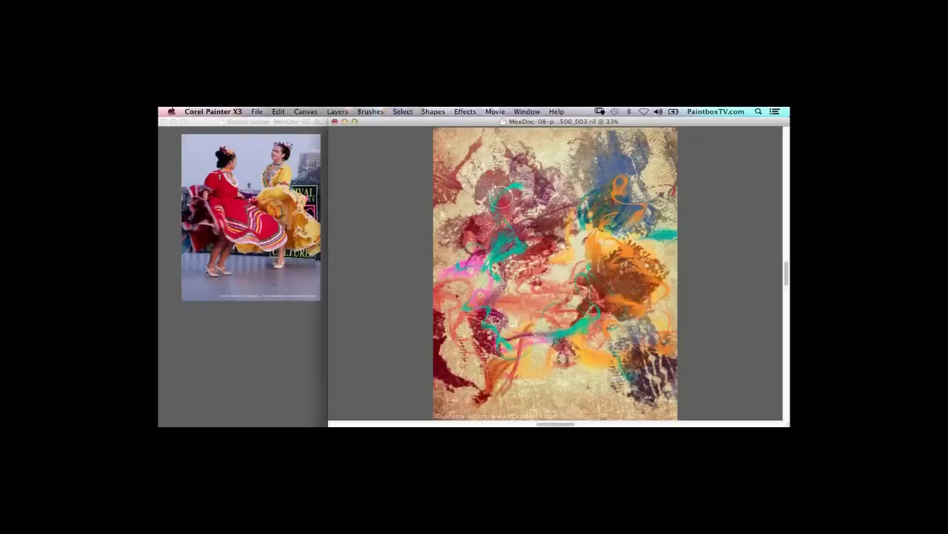
{"action": "mouse_move", "coordinate": [507, 191]}
{"action": "left_mouse_down"}
{"action": "mouse_move", "coordinate": [513, 185]}
{"action": "mouse_move", "coordinate": [504, 211]}
{"action": "mouse_move", "coordinate": [512, 249]}
{"action": "mouse_move", "coordinate": [502, 258]}
{"action": "mouse_move", "coordinate": [515, 299]}
{"action": "mouse_move", "coordinate": [556, 294]}
{"action": "mouse_move", "coordinate": [567, 259]}
{"action": "mouse_move", "coordinate": [561, 297]}
{"action": "mouse_move", "coordinate": [601, 297]}
{"action": "mouse_move", "coordinate": [585, 309]}
{"action": "mouse_move", "coordinate": [605, 298]}
{"action": "mouse_move", "coordinate": [590, 329]}
{"action": "mouse_move", "coordinate": [560, 343]}
{"action": "mouse_move", "coordinate": [489, 325]}
{"action": "mouse_move", "coordinate": [463, 290]}
{"action": "mouse_move", "coordinate": [449, 303]}
{"action": "mouse_move", "coordinate": [445, 278]}
{"action": "mouse_move", "coordinate": [459, 263]}
{"action": "mouse_move", "coordinate": [453, 278]}
{"action": "left_mouse_up"}
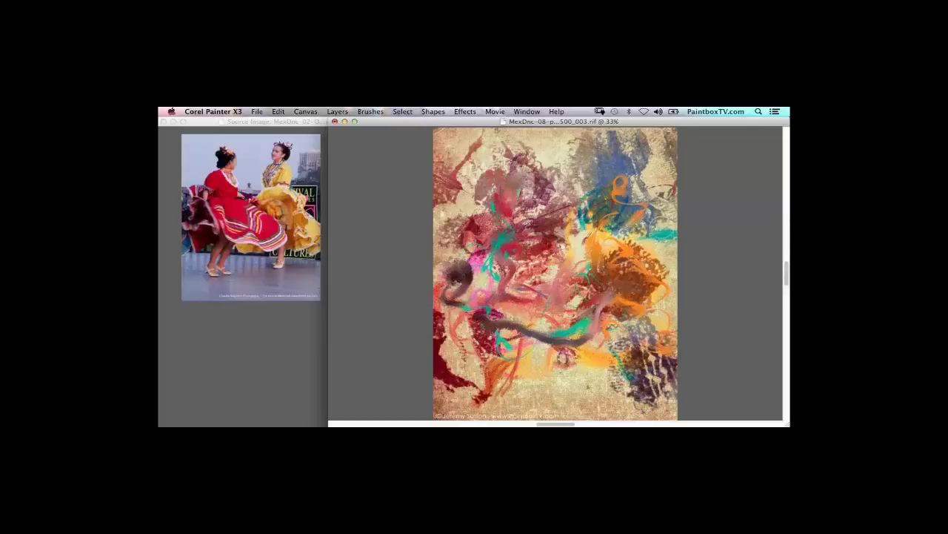
{"action": "mouse_move", "coordinate": [663, 221]}
{"action": "left_mouse_down"}
{"action": "mouse_move", "coordinate": [673, 255]}
{"action": "mouse_move", "coordinate": [626, 187]}
{"action": "mouse_move", "coordinate": [621, 230]}
{"action": "mouse_move", "coordinate": [646, 274]}
{"action": "mouse_move", "coordinate": [642, 261]}
{"action": "mouse_move", "coordinate": [637, 288]}
{"action": "mouse_move", "coordinate": [680, 295]}
{"action": "left_mouse_up"}
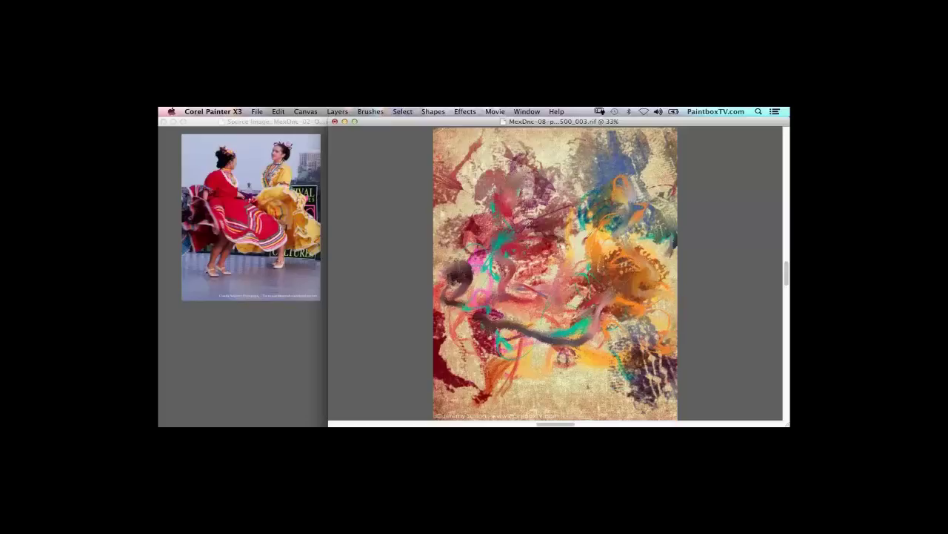
{"action": "left_click_drag", "start_coordinate": [642, 330], "coordinate": [682, 329]}
Step: Bring back the palettes and search the brushes for "temporal color"
{"action": "key", "text": "Tab"}
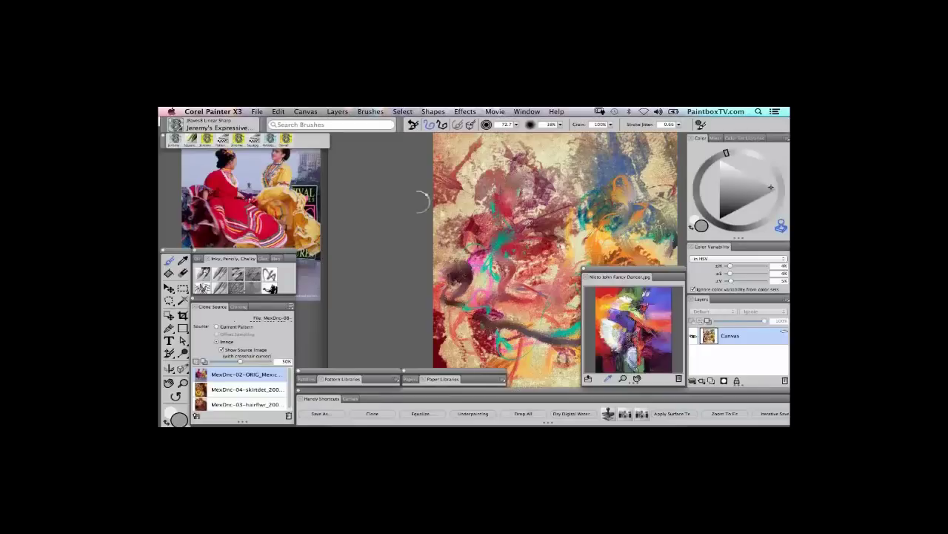
{"action": "left_click", "coordinate": [316, 125]}
{"action": "type", "text": "temporal color"}
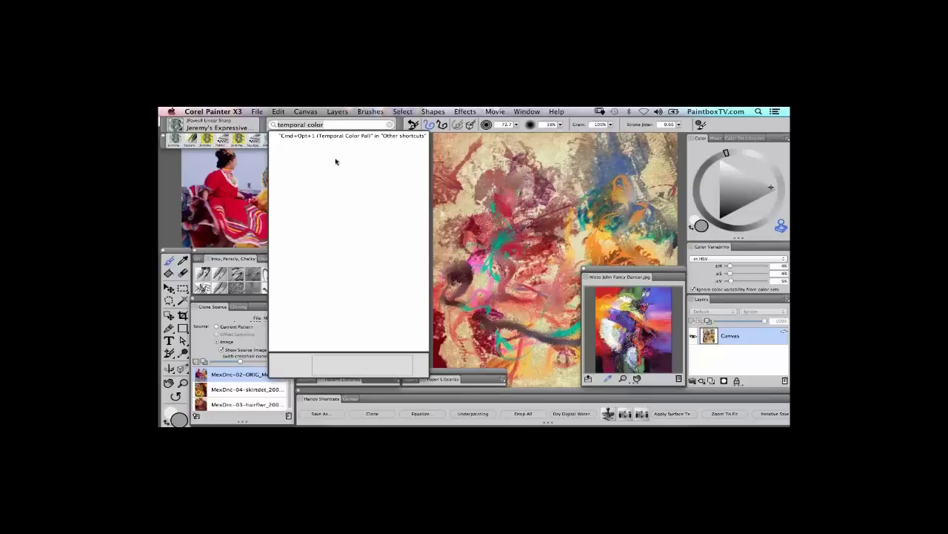
{"action": "left_click", "coordinate": [507, 220]}
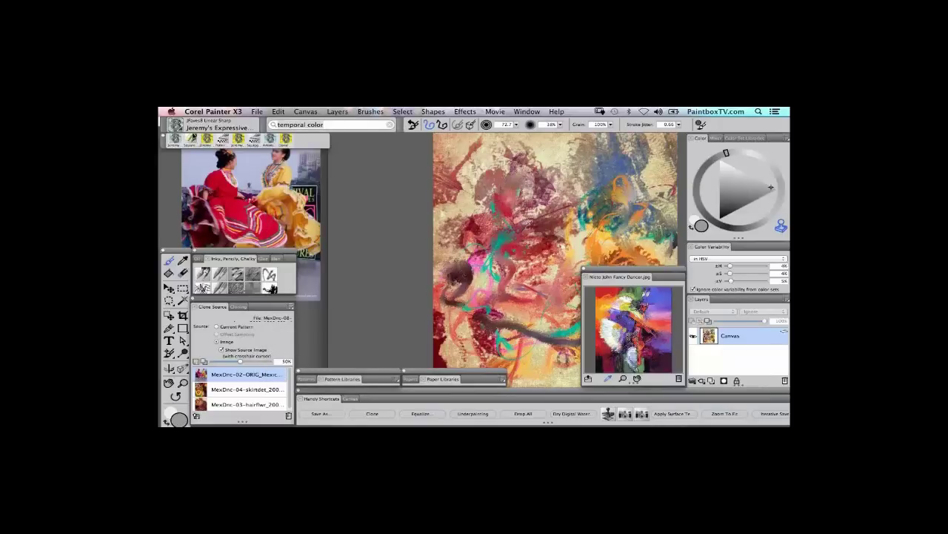
Step: Look up the Toggle Temporal Color Palette shortcut among the Other shortcuts in the Customize Keys preferences
{"action": "left_click", "coordinate": [236, 111]}
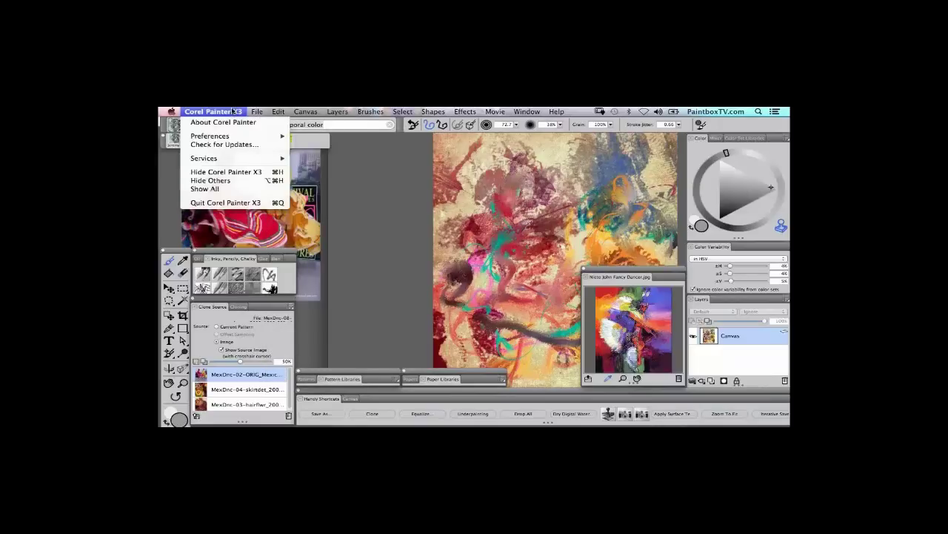
{"action": "mouse_move", "coordinate": [230, 139]}
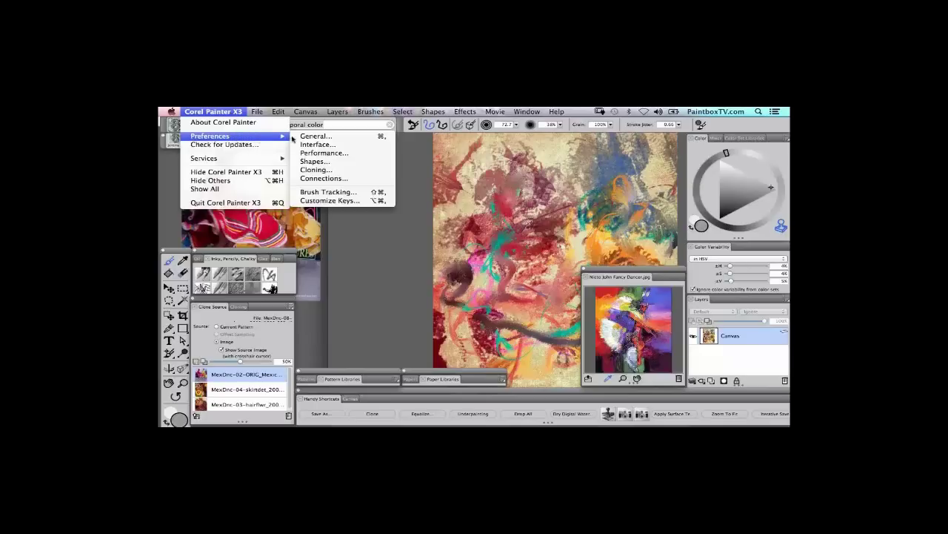
{"action": "left_click", "coordinate": [330, 200]}
{"action": "left_click", "coordinate": [425, 198]}
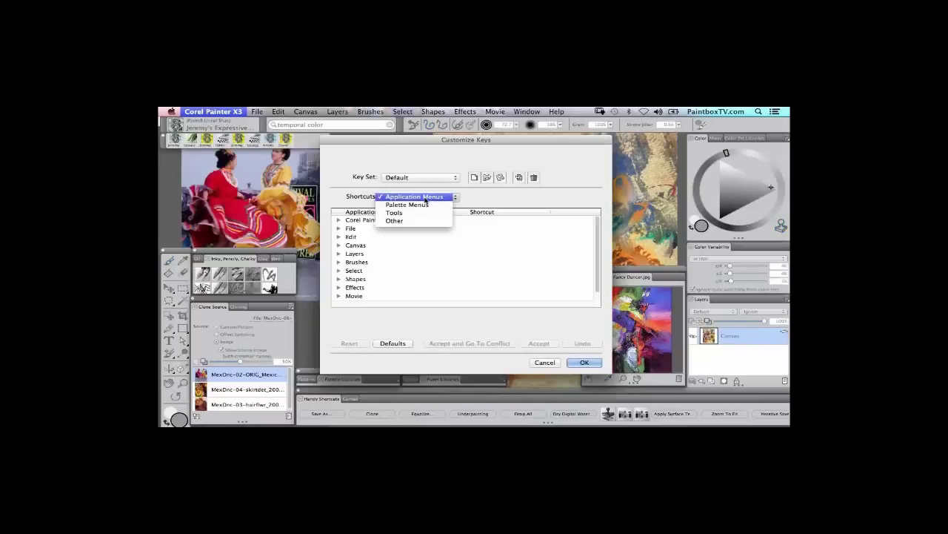
{"action": "left_click", "coordinate": [421, 221]}
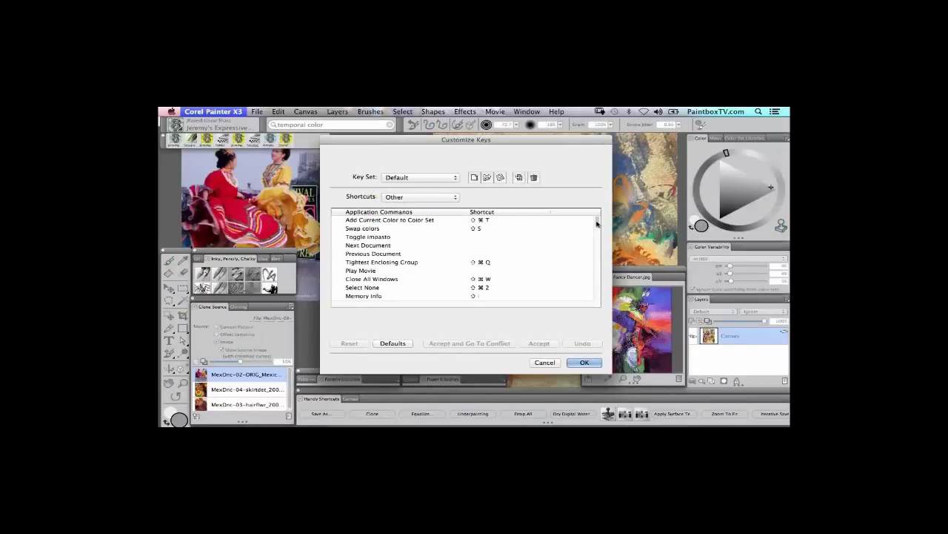
{"action": "left_click_drag", "start_coordinate": [597, 224], "coordinate": [597, 278]}
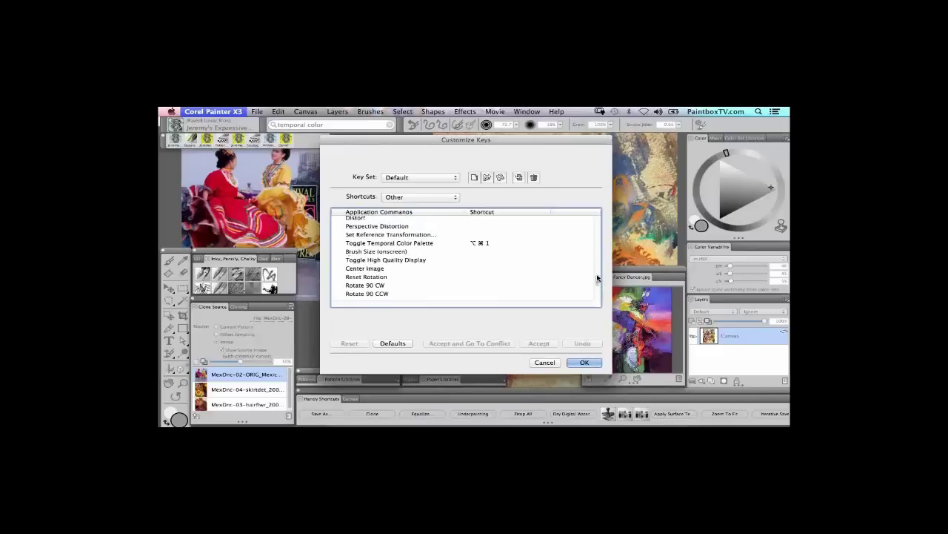
{"action": "left_click", "coordinate": [480, 235]}
{"action": "key", "text": "Escape"}
{"action": "left_click", "coordinate": [585, 362]}
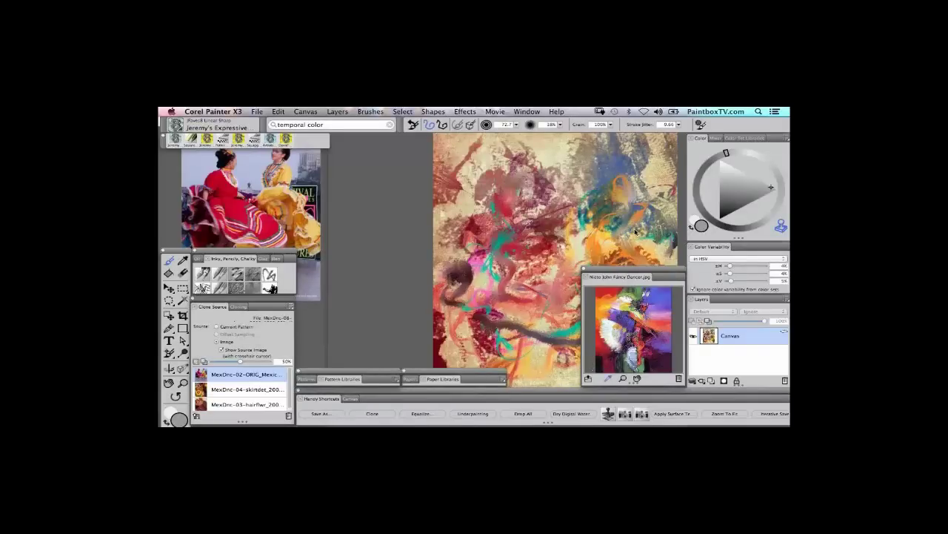
Step: Save the current state of the painting as a new iterative version
{"action": "left_click", "coordinate": [782, 415]}
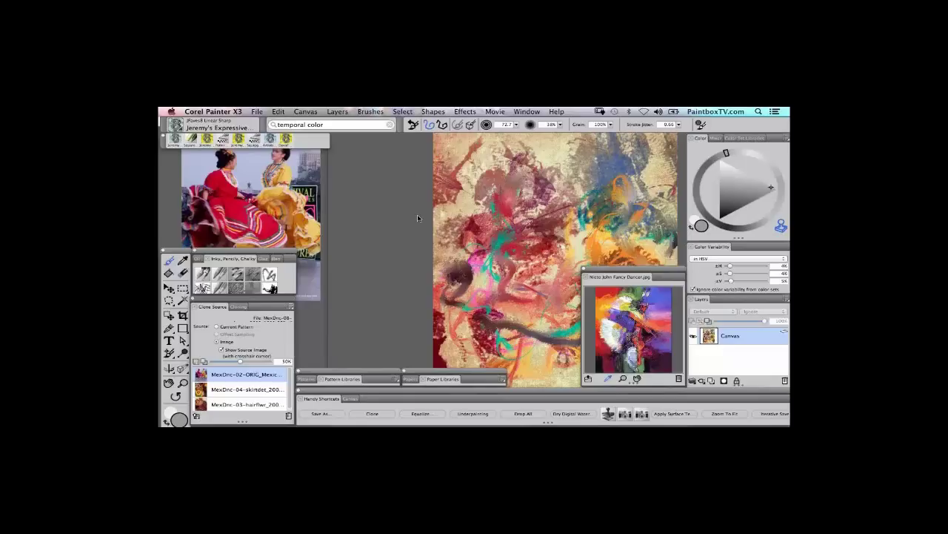
Step: Choose the David's Sui Riu brush from JFaves8 Bristly Organic and paint bright cyan strokes near the painting's lower-left corner
{"action": "left_click", "coordinate": [176, 125]}
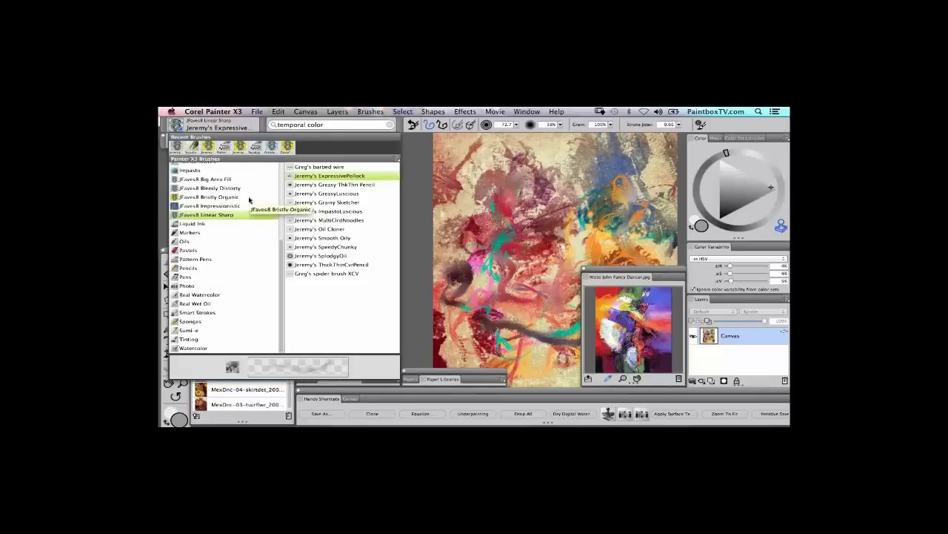
{"action": "left_click", "coordinate": [244, 198]}
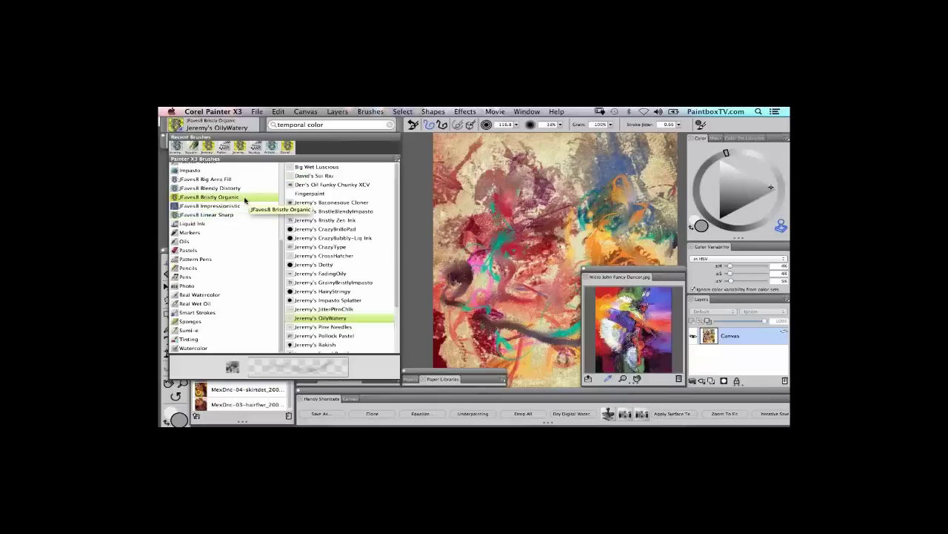
{"action": "left_click", "coordinate": [312, 177]}
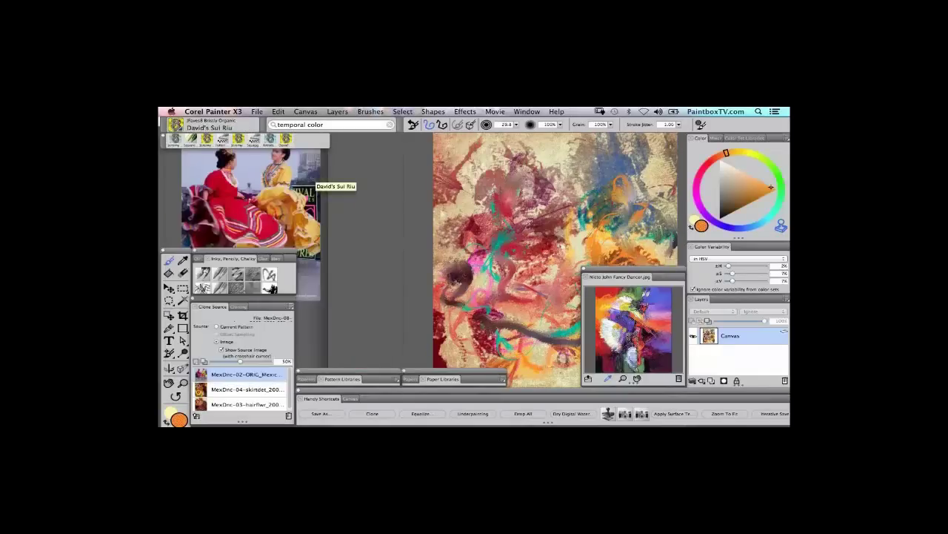
{"action": "left_click", "coordinate": [768, 219]}
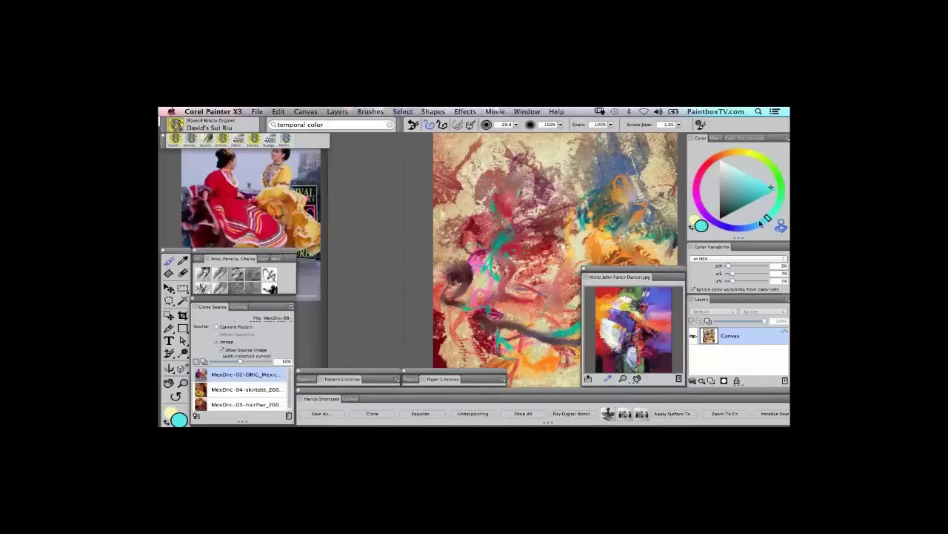
{"action": "mouse_move", "coordinate": [442, 349]}
{"action": "left_mouse_down"}
{"action": "mouse_move", "coordinate": [485, 348]}
{"action": "mouse_move", "coordinate": [460, 340]}
{"action": "left_mouse_up"}
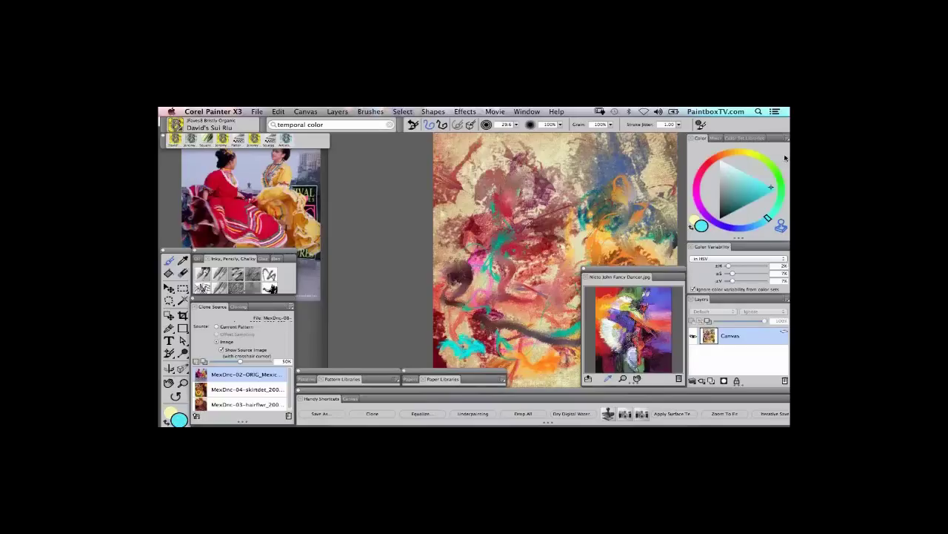
Step: Turn on Clone Color and brush the source photo's colors over the left dancer, toggling the palettes' display
{"action": "left_click", "coordinate": [781, 224]}
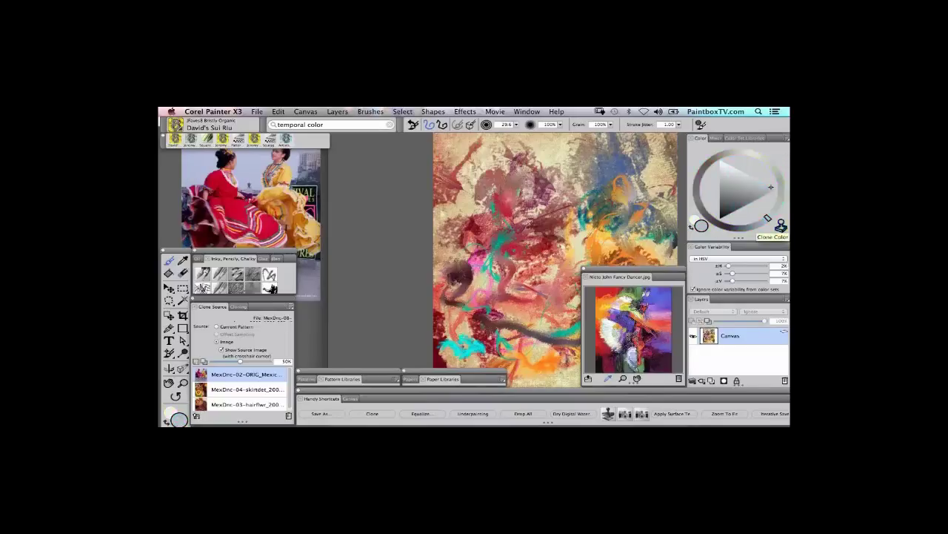
{"action": "mouse_move", "coordinate": [526, 200]}
{"action": "left_mouse_down"}
{"action": "mouse_move", "coordinate": [500, 215]}
{"action": "mouse_move", "coordinate": [496, 248]}
{"action": "mouse_move", "coordinate": [478, 252]}
{"action": "mouse_move", "coordinate": [504, 285]}
{"action": "mouse_move", "coordinate": [529, 256]}
{"action": "mouse_move", "coordinate": [517, 292]}
{"action": "mouse_move", "coordinate": [538, 298]}
{"action": "mouse_move", "coordinate": [508, 312]}
{"action": "mouse_move", "coordinate": [537, 319]}
{"action": "mouse_move", "coordinate": [511, 310]}
{"action": "mouse_move", "coordinate": [524, 326]}
{"action": "mouse_move", "coordinate": [507, 314]}
{"action": "mouse_move", "coordinate": [572, 325]}
{"action": "mouse_move", "coordinate": [527, 328]}
{"action": "mouse_move", "coordinate": [566, 329]}
{"action": "mouse_move", "coordinate": [577, 341]}
{"action": "mouse_move", "coordinate": [550, 292]}
{"action": "mouse_move", "coordinate": [563, 300]}
{"action": "mouse_move", "coordinate": [577, 290]}
{"action": "mouse_move", "coordinate": [573, 312]}
{"action": "mouse_move", "coordinate": [600, 309]}
{"action": "mouse_move", "coordinate": [604, 294]}
{"action": "mouse_move", "coordinate": [586, 289]}
{"action": "mouse_move", "coordinate": [595, 290]}
{"action": "mouse_move", "coordinate": [587, 278]}
{"action": "mouse_move", "coordinate": [602, 311]}
{"action": "mouse_move", "coordinate": [612, 304]}
{"action": "mouse_move", "coordinate": [586, 327]}
{"action": "mouse_move", "coordinate": [612, 314]}
{"action": "mouse_move", "coordinate": [596, 332]}
{"action": "mouse_move", "coordinate": [575, 273]}
{"action": "mouse_move", "coordinate": [551, 268]}
{"action": "mouse_move", "coordinate": [581, 259]}
{"action": "mouse_move", "coordinate": [574, 273]}
{"action": "mouse_move", "coordinate": [569, 260]}
{"action": "mouse_move", "coordinate": [555, 272]}
{"action": "mouse_move", "coordinate": [562, 298]}
{"action": "mouse_move", "coordinate": [535, 274]}
{"action": "mouse_move", "coordinate": [487, 268]}
{"action": "mouse_move", "coordinate": [503, 289]}
{"action": "mouse_move", "coordinate": [483, 280]}
{"action": "mouse_move", "coordinate": [475, 296]}
{"action": "mouse_move", "coordinate": [470, 280]}
{"action": "mouse_move", "coordinate": [442, 305]}
{"action": "mouse_move", "coordinate": [455, 308]}
{"action": "mouse_move", "coordinate": [465, 294]}
{"action": "mouse_move", "coordinate": [495, 346]}
{"action": "mouse_move", "coordinate": [506, 276]}
{"action": "left_mouse_up"}
{"action": "key", "text": "Tab"}
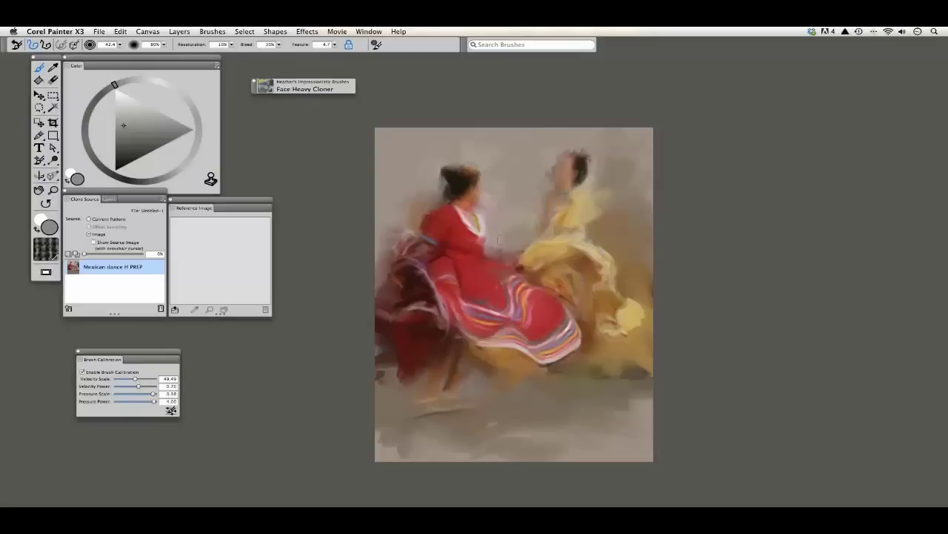
Step: Choose the Color Square Chalk brush from Heather's Impressionistic Brushes and look through the paper textures
{"action": "scroll", "coordinate": [443, 263], "scroll_direction": "up", "scroll_amount": 5}
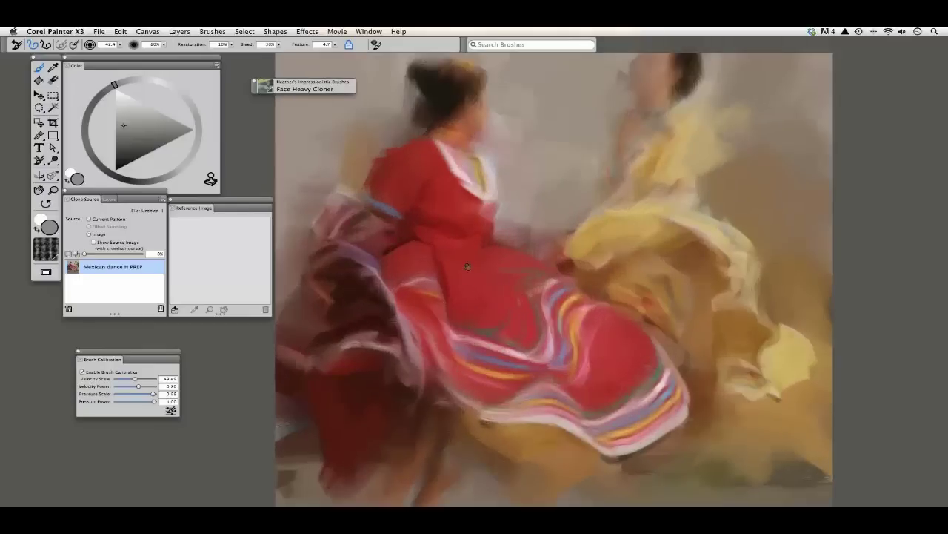
{"action": "scroll", "coordinate": [444, 239], "scroll_direction": "up", "scroll_amount": 3}
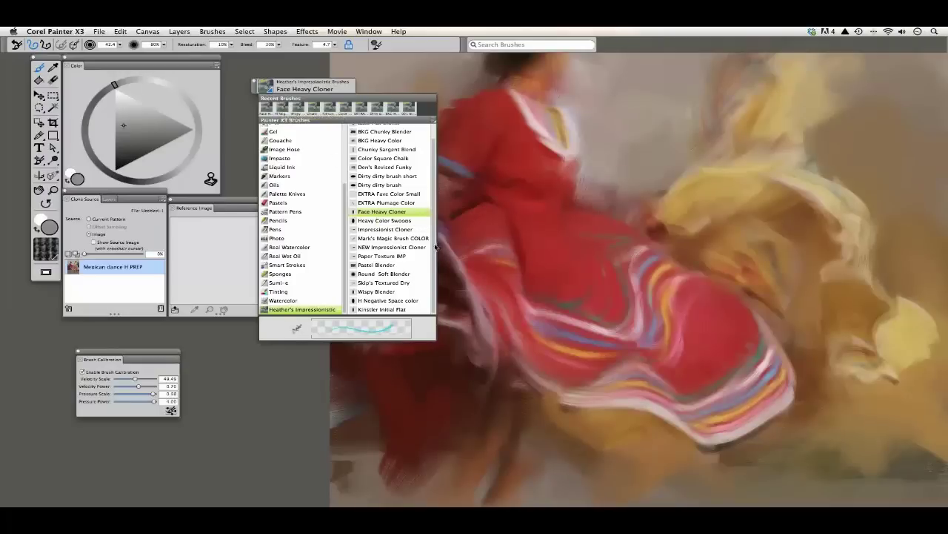
{"action": "scroll", "coordinate": [389, 222], "scroll_direction": "up", "scroll_amount": 2}
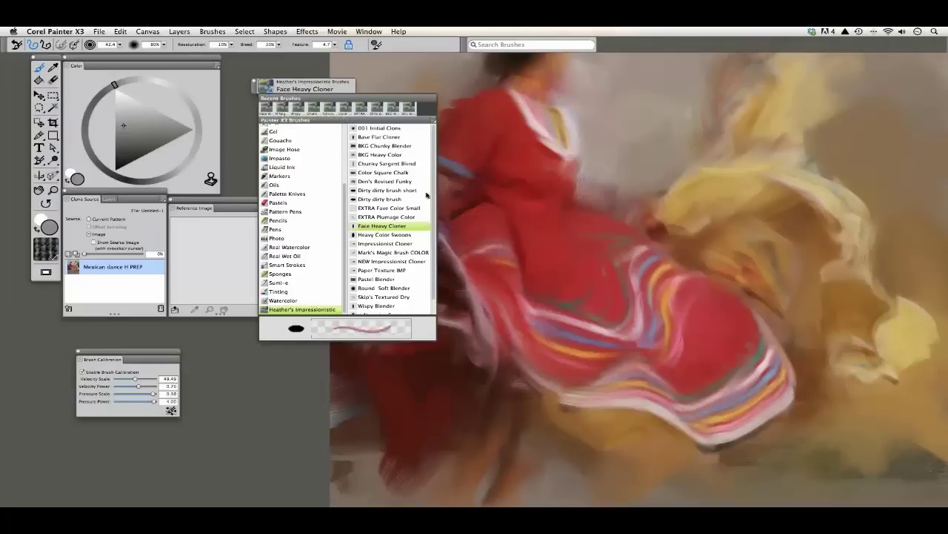
{"action": "left_click", "coordinate": [361, 172]}
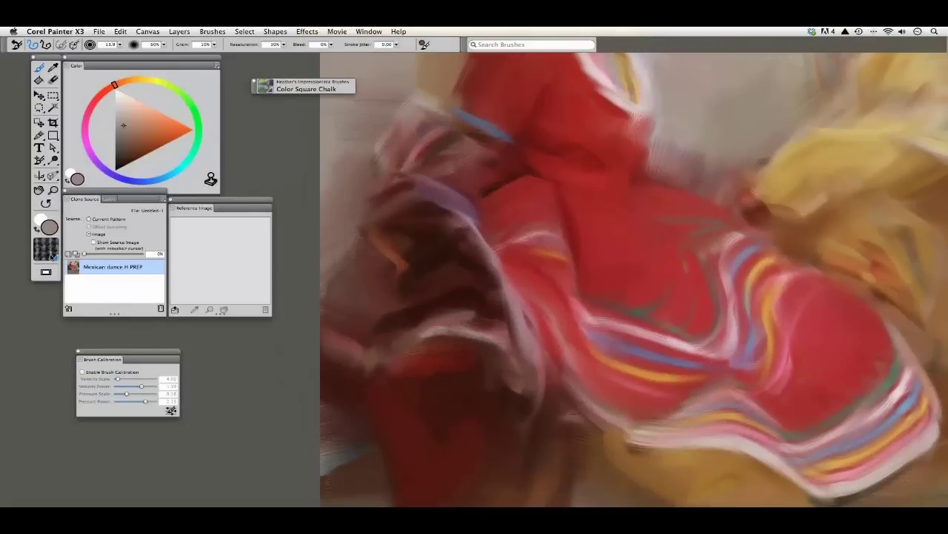
{"action": "left_click", "coordinate": [50, 255]}
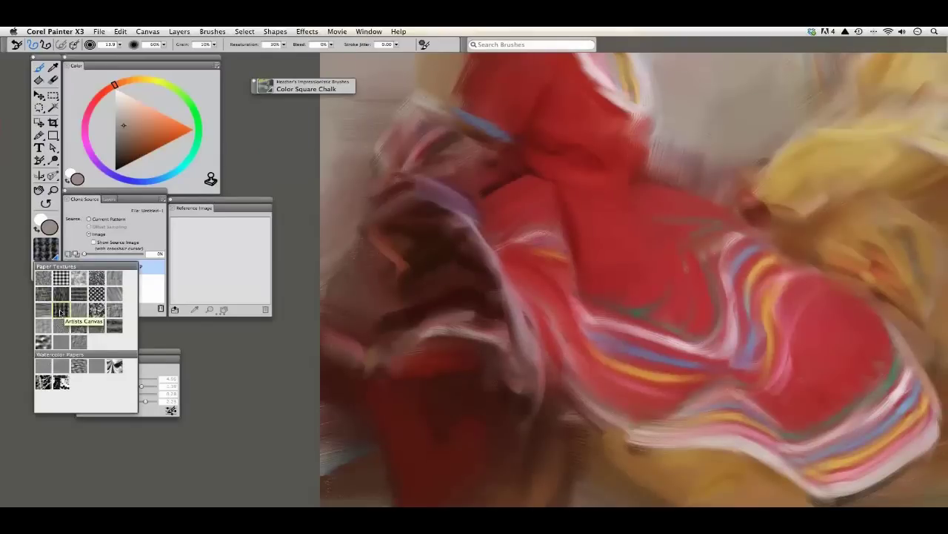
{"action": "left_click", "coordinate": [347, 271]}
{"action": "scroll", "coordinate": [374, 245], "scroll_direction": "right", "scroll_amount": 5}
{"action": "scroll", "coordinate": [374, 245], "scroll_direction": "up", "scroll_amount": 3}
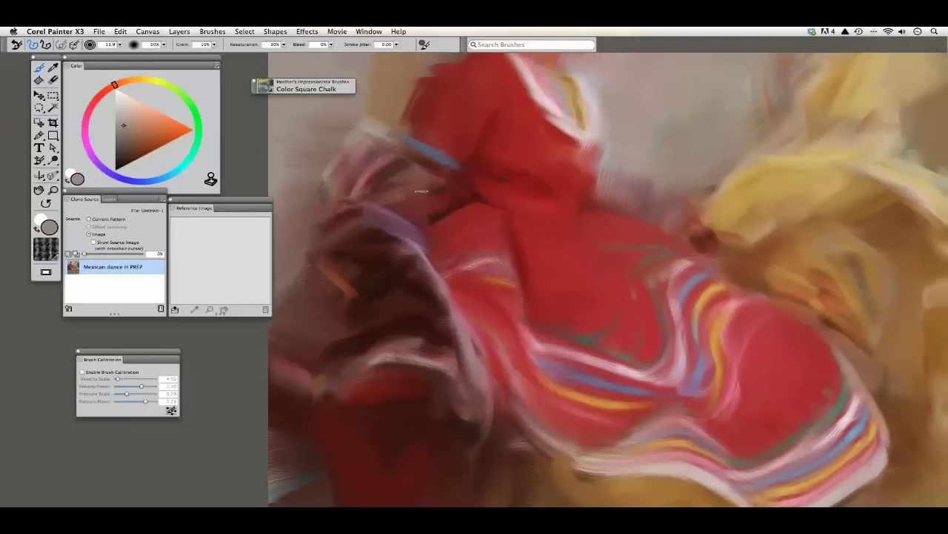
Step: Check the source through tracing paper, turn on Clone Color and chalk in the pink and orange ribbon bands on the red skirt's upper-left fold
{"action": "key", "text": "super+t"}
{"action": "key", "text": "super+t"}
{"action": "key", "text": "u"}
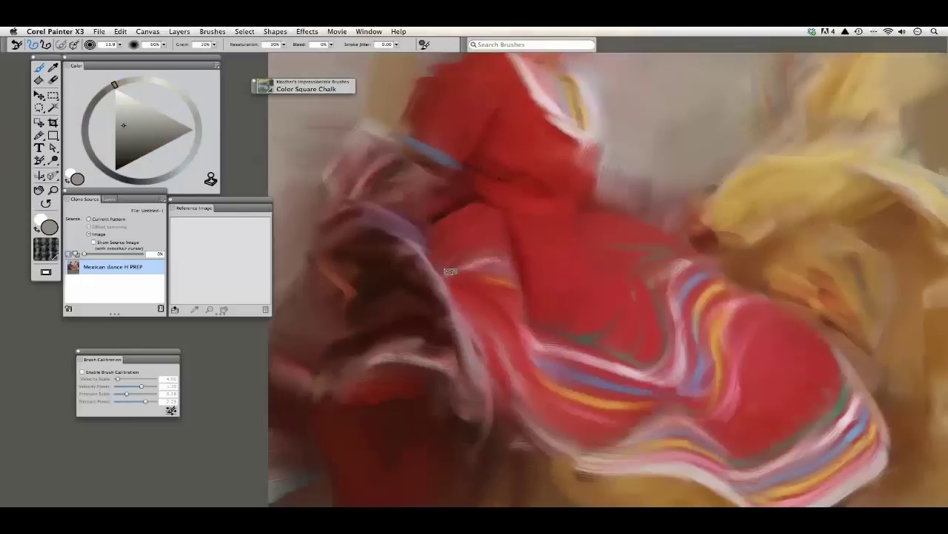
{"action": "mouse_move", "coordinate": [450, 272]}
{"action": "left_mouse_down"}
{"action": "mouse_move", "coordinate": [496, 259]}
{"action": "mouse_move", "coordinate": [518, 282]}
{"action": "left_mouse_up"}
{"action": "key", "text": "super+plus"}
{"action": "key", "text": "super+plus"}
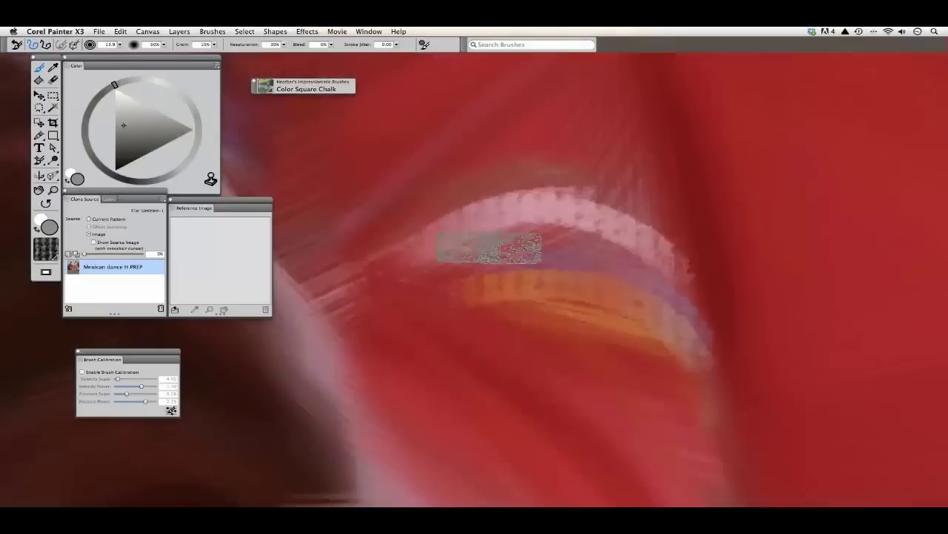
{"action": "key", "text": "super+plus"}
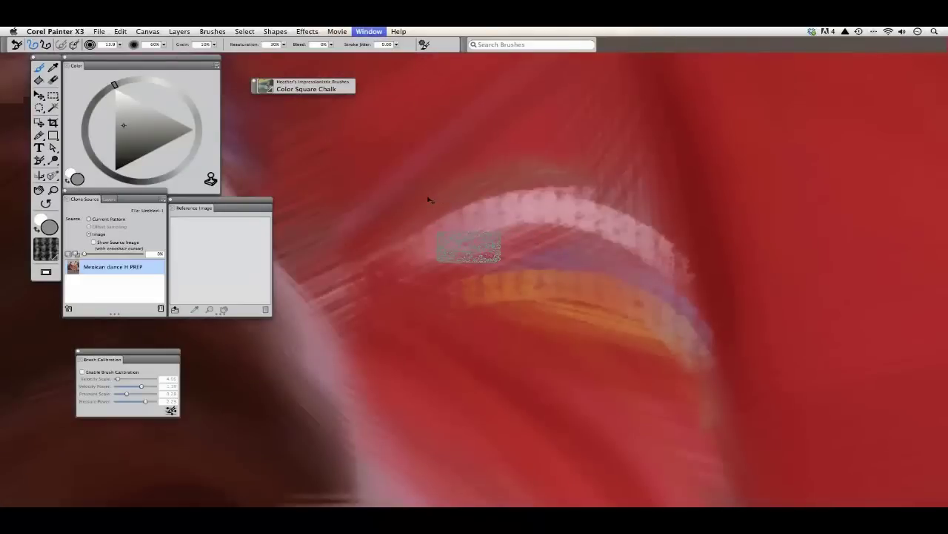
{"action": "key", "text": "super+minus"}
{"action": "key", "text": "super+minus"}
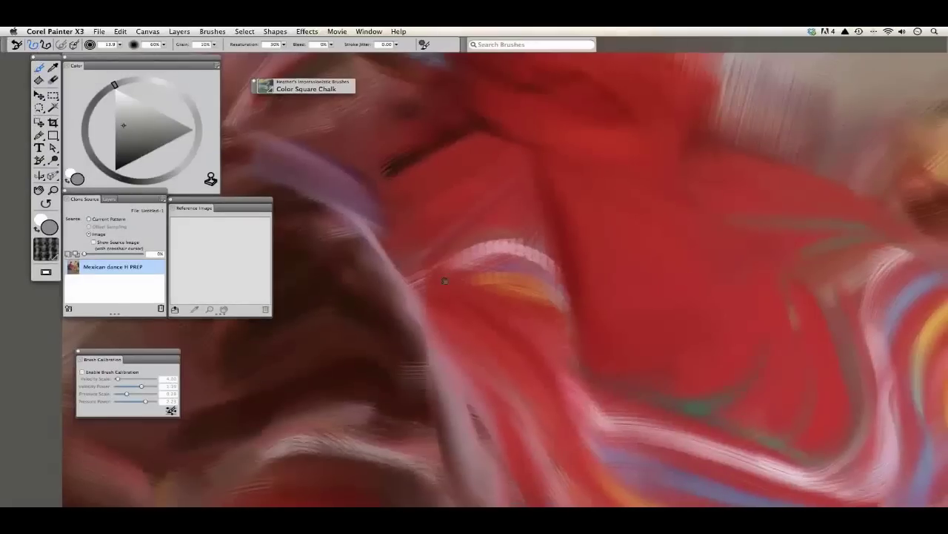
Step: Chalk cloned color along the ruffle's lavender edge and the dark underskirt's white trim, comparing with the source through tracing paper
{"action": "scroll", "coordinate": [444, 280], "scroll_direction": "down", "scroll_amount": 5}
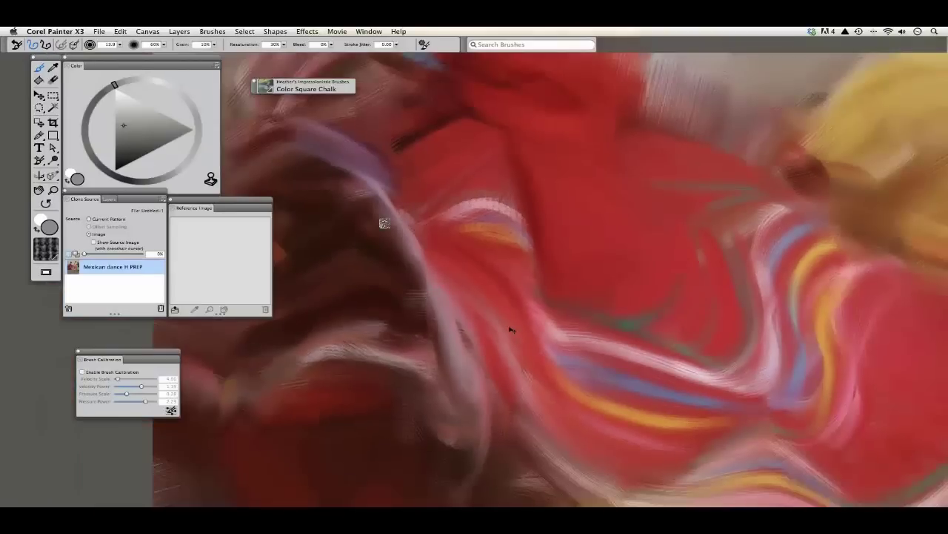
{"action": "scroll", "coordinate": [510, 329], "scroll_direction": "down", "scroll_amount": 2}
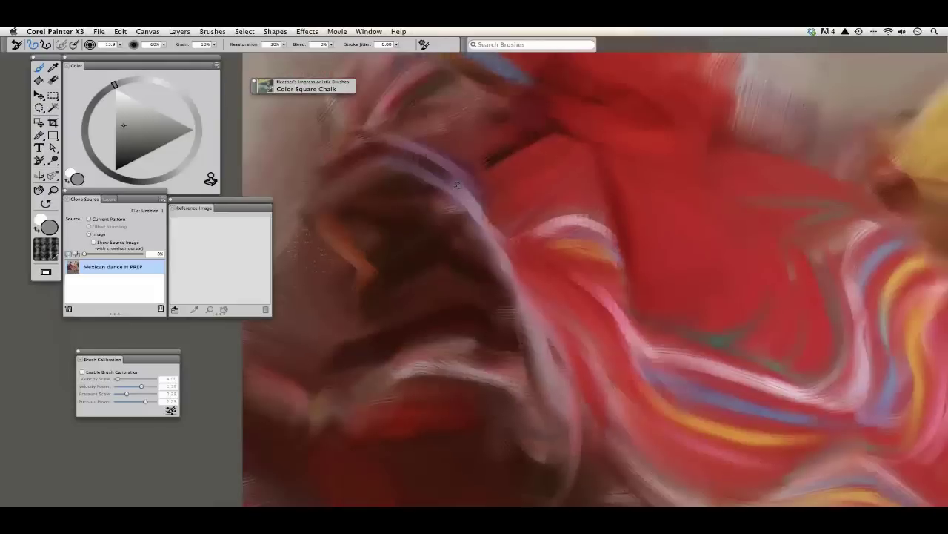
{"action": "scroll", "coordinate": [457, 184], "scroll_direction": "down", "scroll_amount": 3}
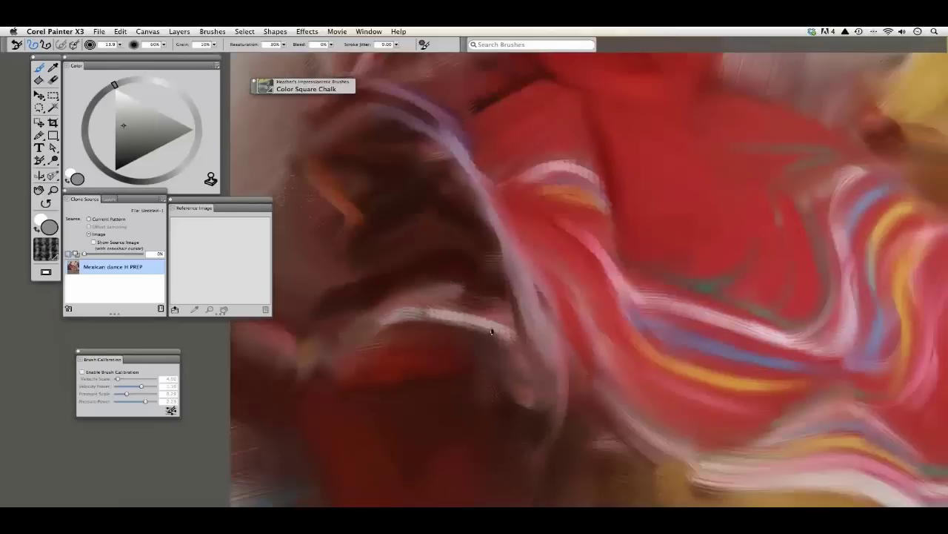
{"action": "key", "text": "ctrl+t"}
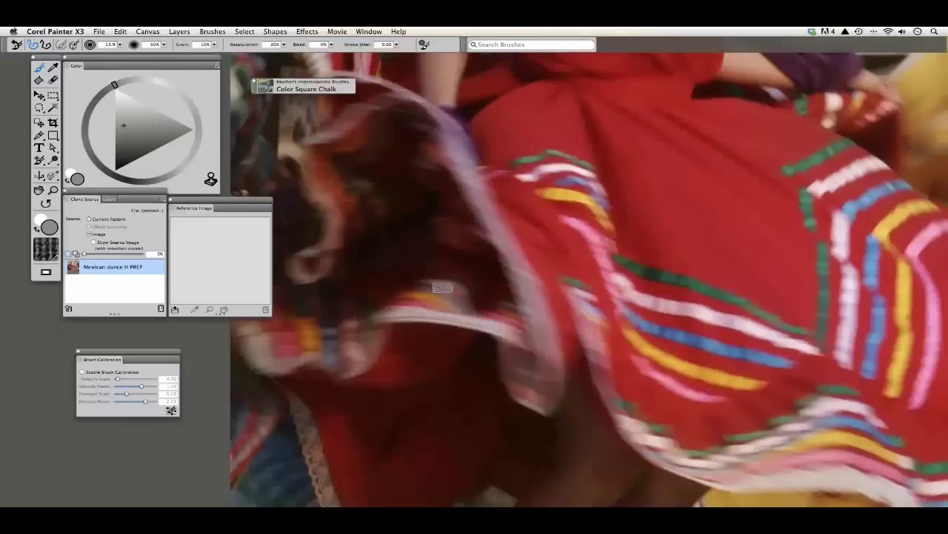
{"action": "key", "text": "ctrl+t"}
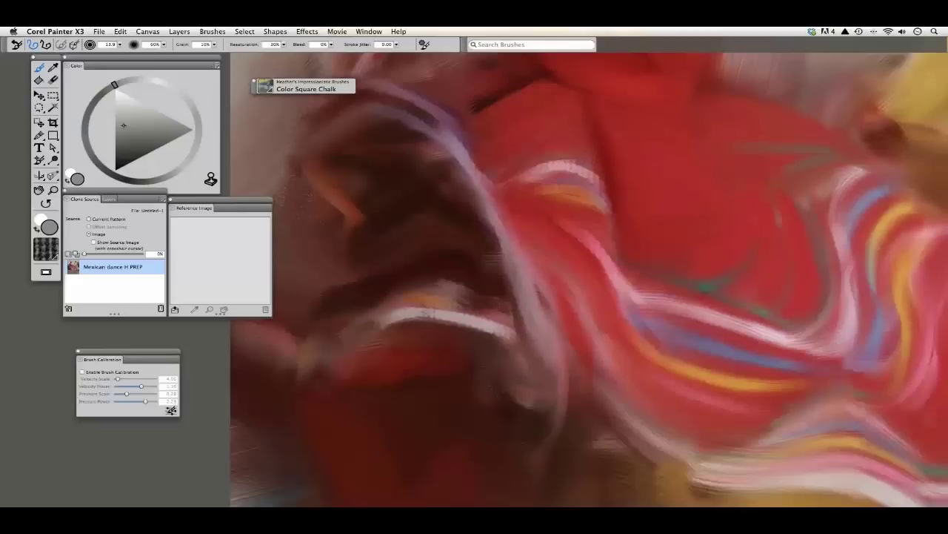
Step: Refer to the source through tracing paper and add the pink and yellow trim at the underskirt's far-left edge
{"action": "left_click_drag", "start_coordinate": [614, 317], "coordinate": [652, 326]}
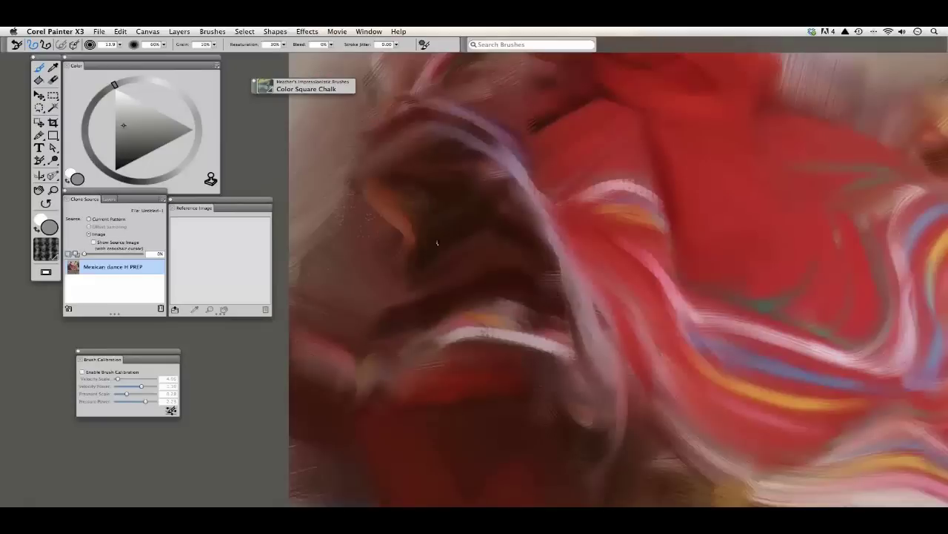
{"action": "key", "text": "super+t"}
{"action": "key", "text": "super+t"}
{"action": "key", "text": "super+t"}
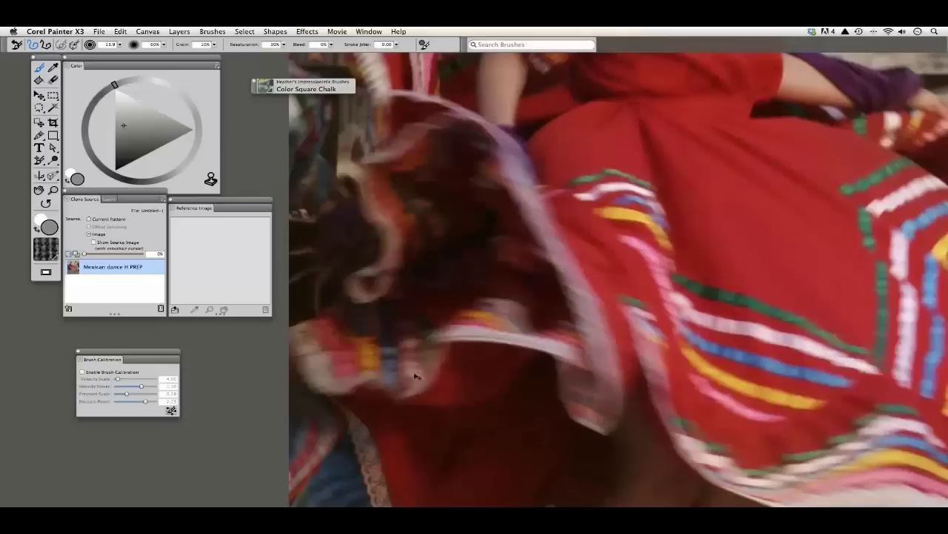
{"action": "key", "text": "super+t"}
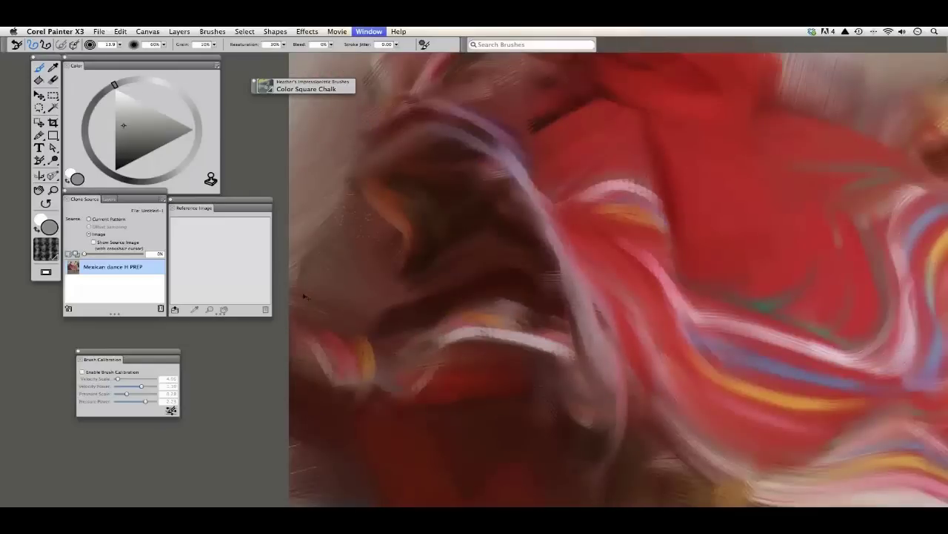
Step: Define the red skirt's colored stripes, green edging and white hem with cloned chalk strokes
{"action": "key", "text": "super+minus"}
{"action": "key", "text": "super+t"}
{"action": "key", "text": "super+t"}
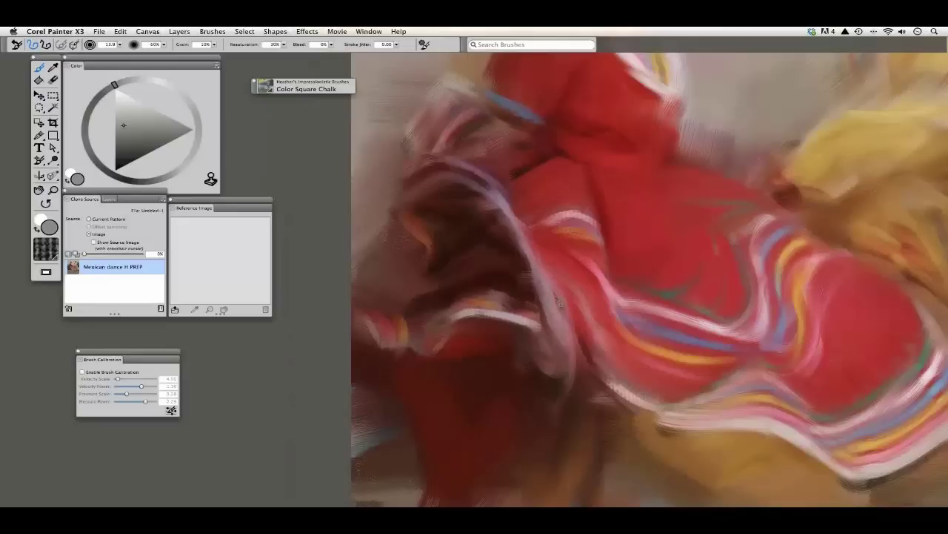
{"action": "scroll", "coordinate": [489, 284], "scroll_direction": "right", "scroll_amount": 5}
{"action": "scroll", "coordinate": [489, 283], "scroll_direction": "down", "scroll_amount": 2}
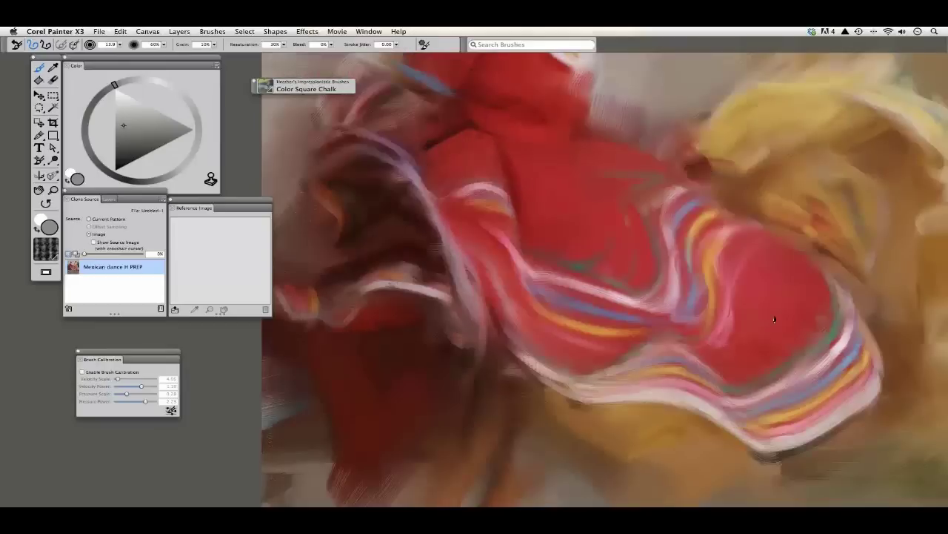
{"action": "mouse_move", "coordinate": [729, 304]}
{"action": "left_mouse_down"}
{"action": "mouse_move", "coordinate": [739, 237]}
{"action": "mouse_move", "coordinate": [716, 273]}
{"action": "mouse_move", "coordinate": [725, 234]}
{"action": "mouse_move", "coordinate": [680, 258]}
{"action": "left_mouse_up"}
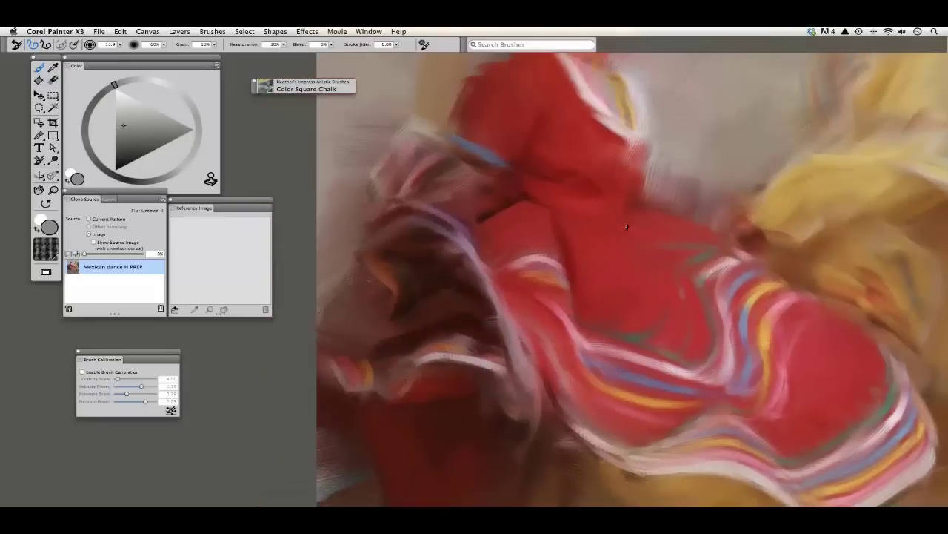
{"action": "mouse_move", "coordinate": [638, 210]}
{"action": "left_mouse_down"}
{"action": "mouse_move", "coordinate": [695, 220]}
{"action": "mouse_move", "coordinate": [648, 217]}
{"action": "left_mouse_up"}
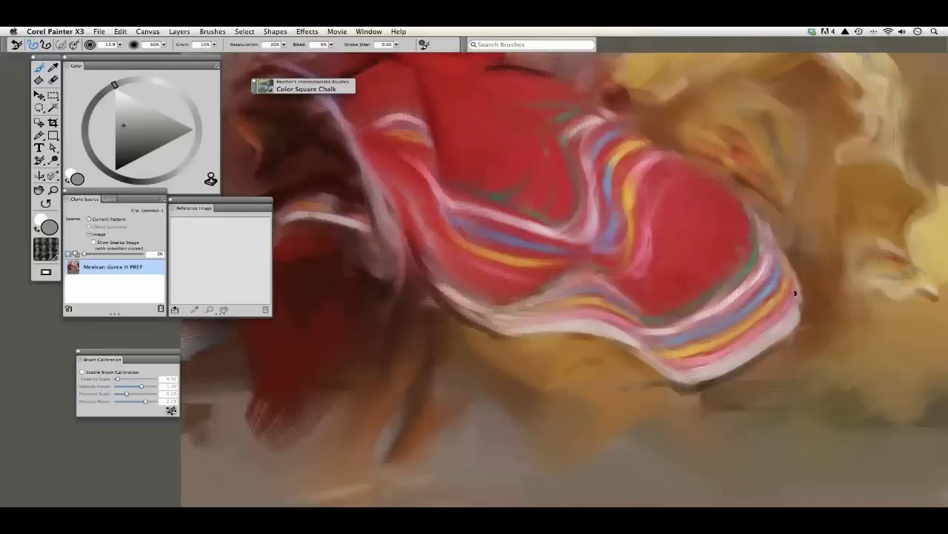
Step: Turn off Clone Color, sample the skirt trim's green, adjust its shade and strengthen the green edging on the red skirt
{"action": "key", "text": "super+minus"}
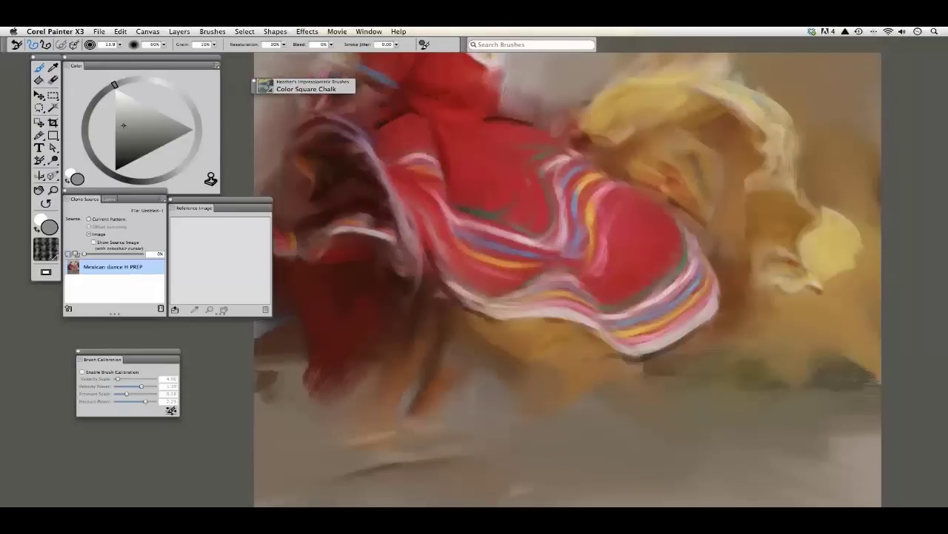
{"action": "key", "text": "u"}
{"action": "left_click", "coordinate": [478, 213], "text": "alt"}
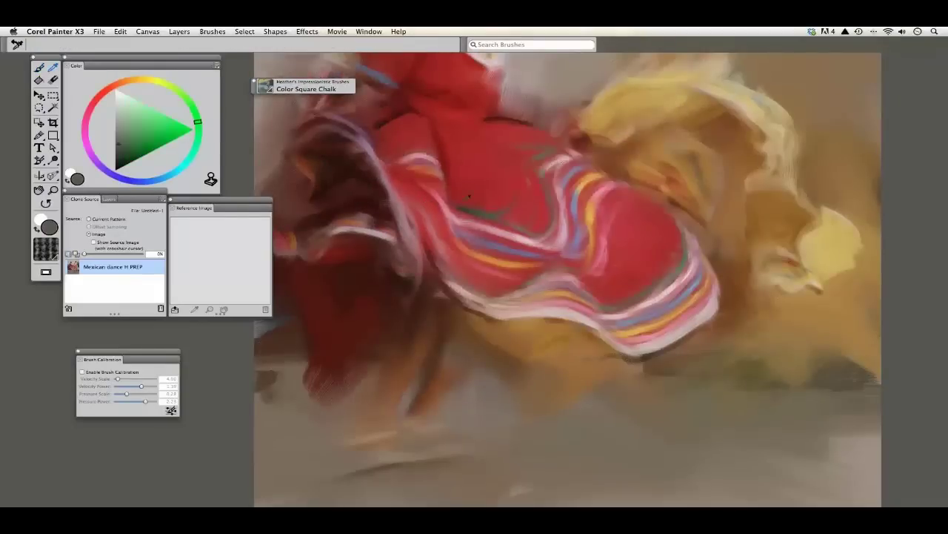
{"action": "left_click", "coordinate": [130, 137]}
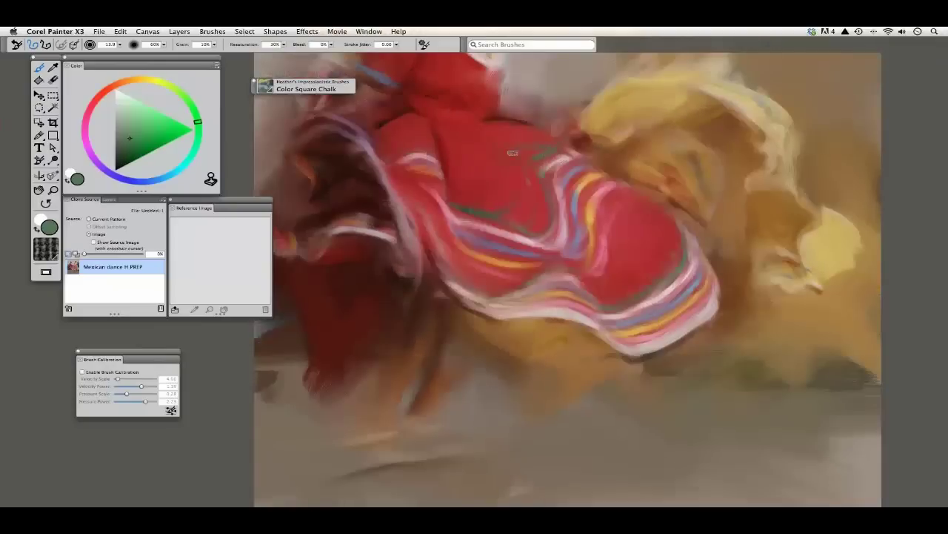
Step: Check the painting's width and height in inches in the Resize dialog, and leave it without resizing
{"action": "left_click", "coordinate": [154, 33]}
{"action": "left_click", "coordinate": [156, 42]}
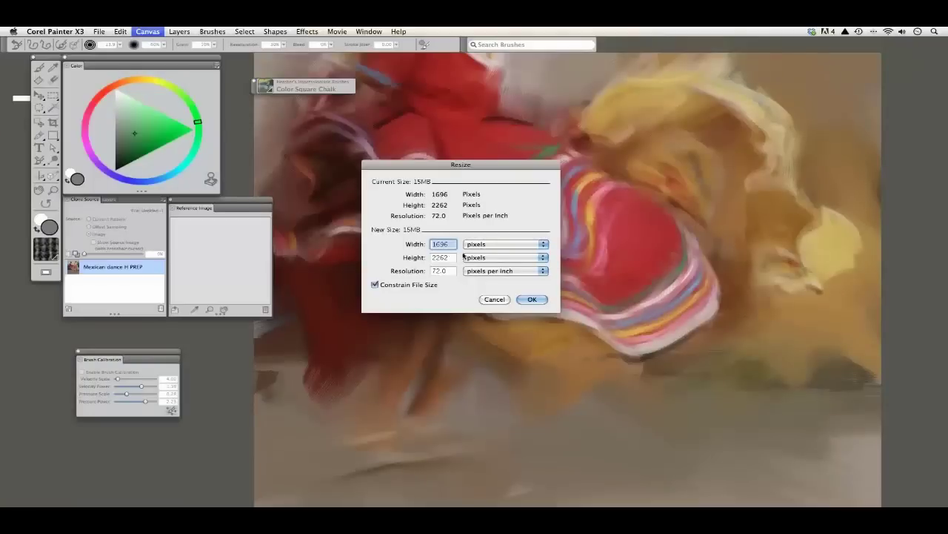
{"action": "left_click", "coordinate": [555, 422]}
{"action": "left_click", "coordinate": [555, 422]}
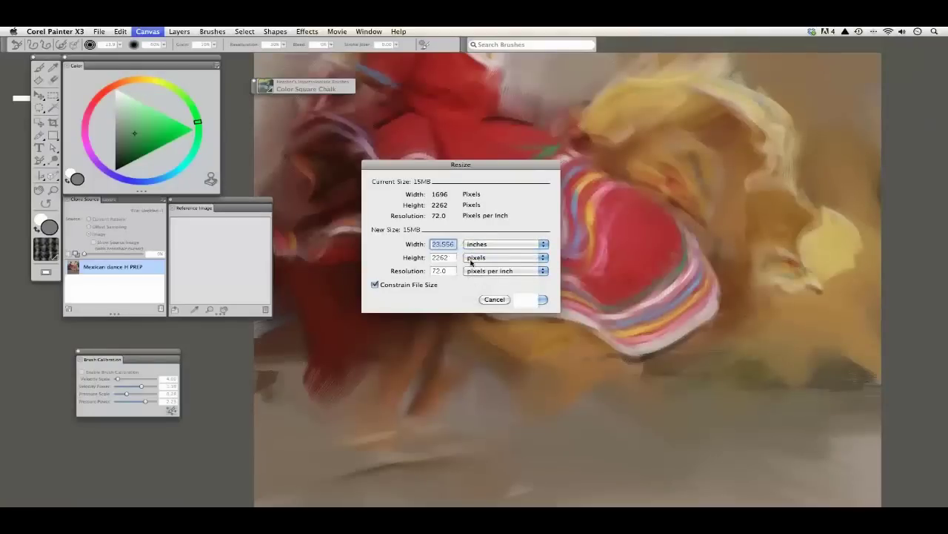
{"action": "left_click", "coordinate": [470, 259]}
{"action": "left_click", "coordinate": [475, 267]}
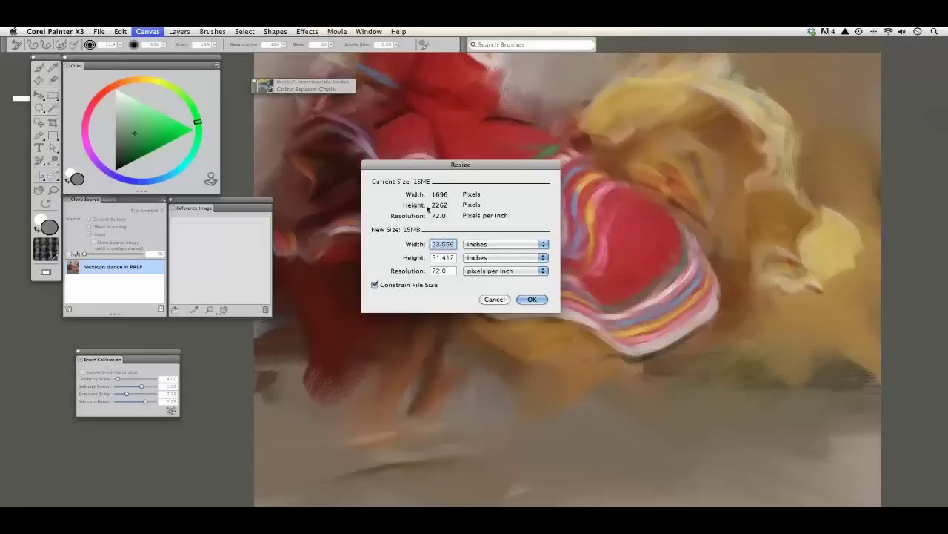
{"action": "left_click", "coordinate": [490, 299]}
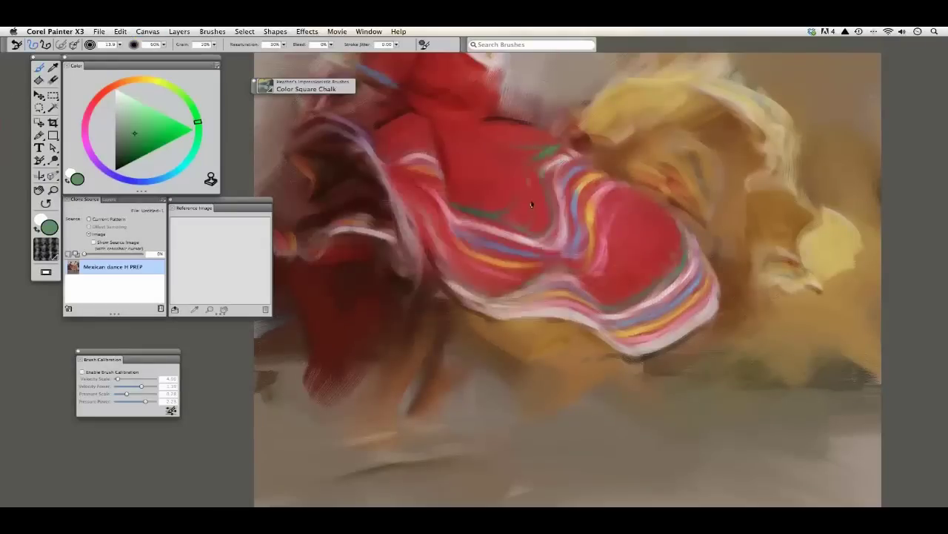
Step: Compare with the source through tracing paper, chalk green edging above the lower trim, and sample a rust tone at the dark ruffle
{"action": "key", "text": "super+t"}
{"action": "key", "text": "super+t"}
{"action": "mouse_move", "coordinate": [520, 289]}
{"action": "left_mouse_down"}
{"action": "mouse_move", "coordinate": [580, 270]}
{"action": "mouse_move", "coordinate": [615, 278]}
{"action": "left_mouse_up"}
{"action": "key", "text": "super+t"}
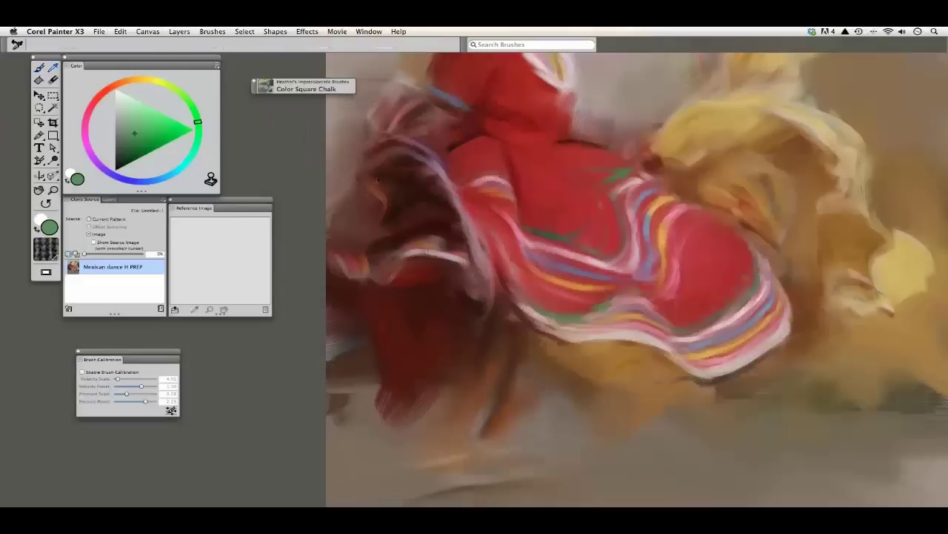
{"action": "left_click", "coordinate": [368, 177], "text": "alt"}
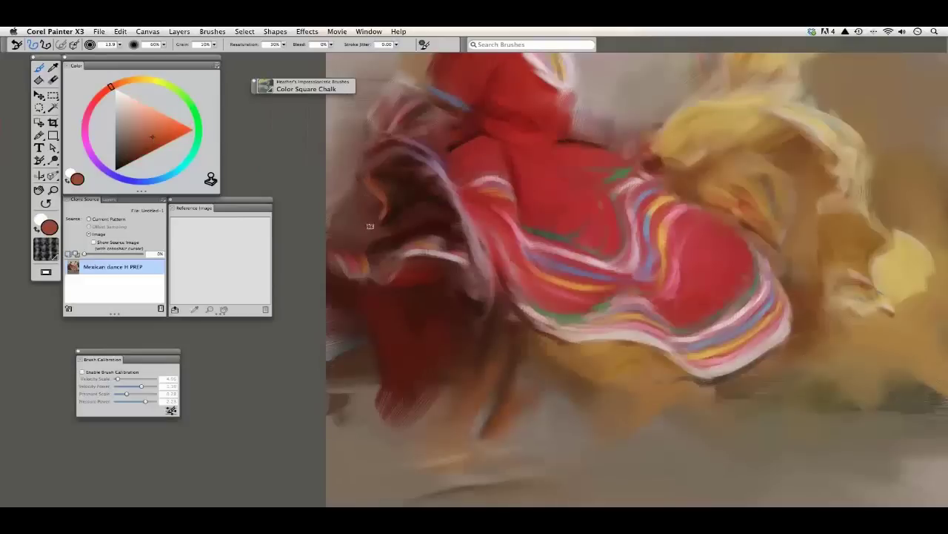
Step: Review the painting's pixel dimensions in the Resize dialog and cancel it
{"action": "left_click", "coordinate": [137, 32]}
{"action": "left_click", "coordinate": [148, 43]}
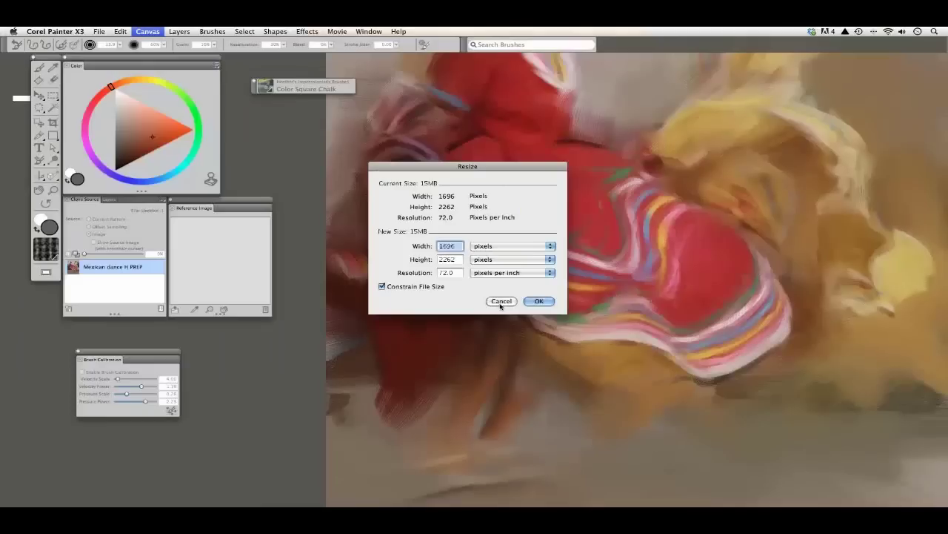
{"action": "left_click", "coordinate": [623, 505]}
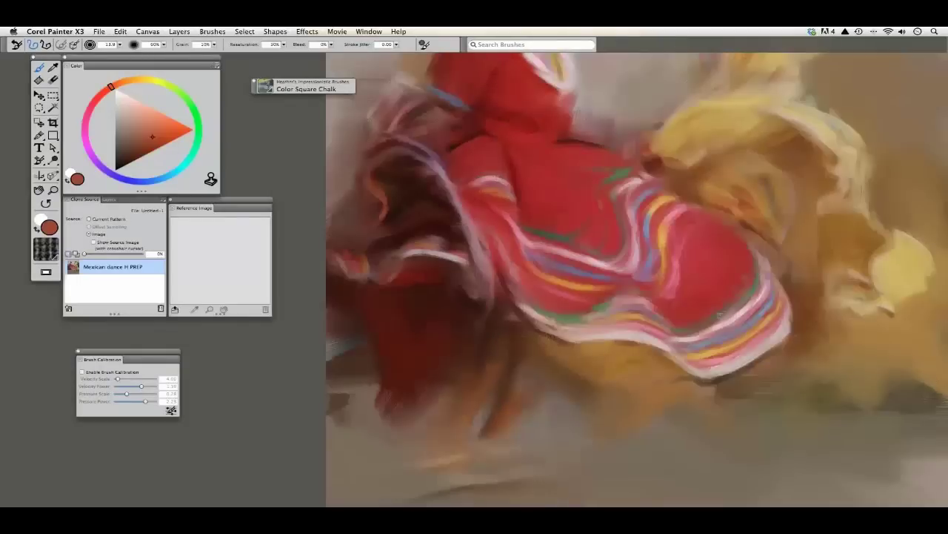
Step: Sample rust and dark brown tones from the painting and define the curling outer edge of the dark ruffle with chalk
{"action": "key", "text": "6"}
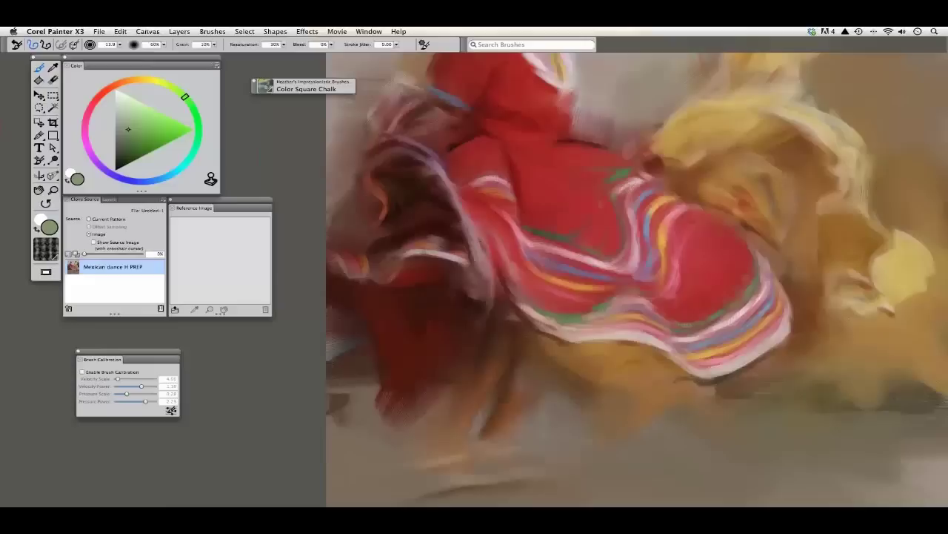
{"action": "left_click", "coordinate": [360, 175], "text": "alt"}
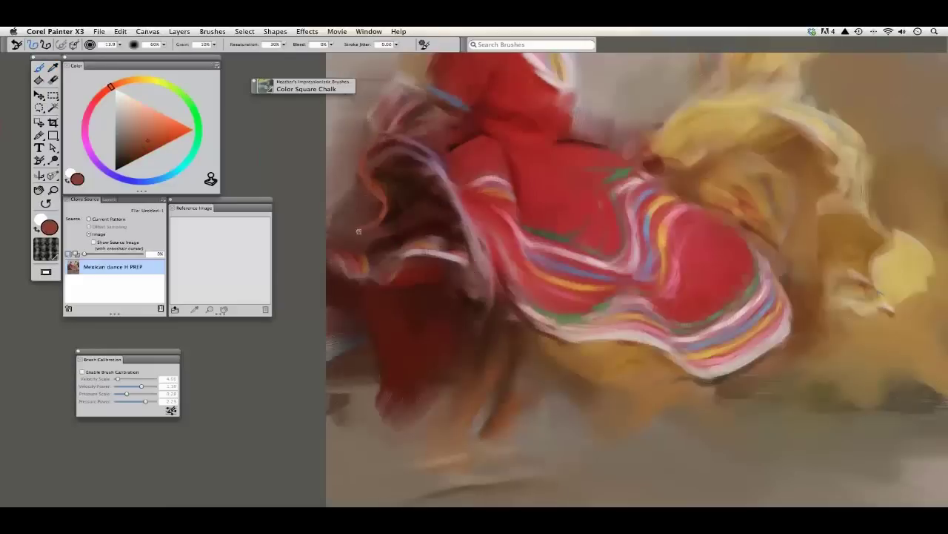
{"action": "left_click", "coordinate": [378, 199], "text": "alt"}
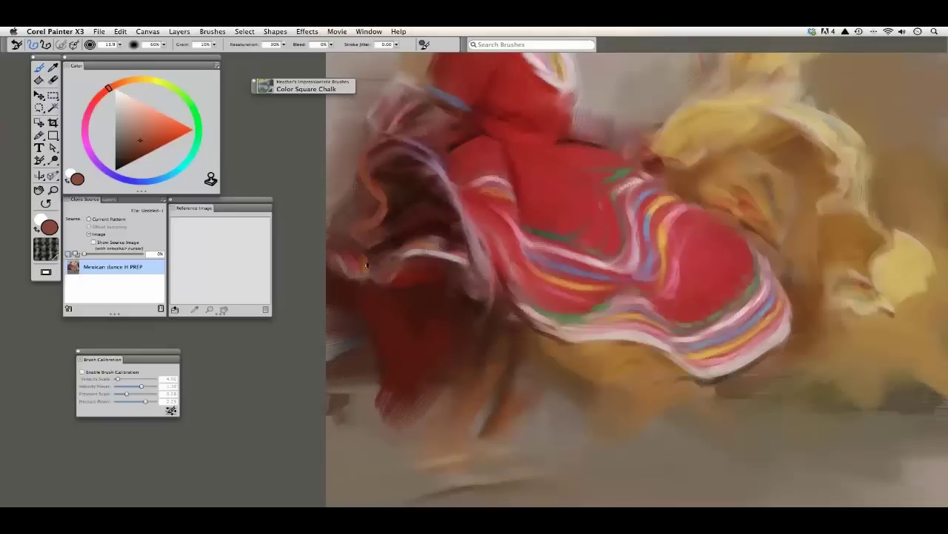
{"action": "key", "text": "alt"}
{"action": "left_click", "coordinate": [383, 255], "text": "alt"}
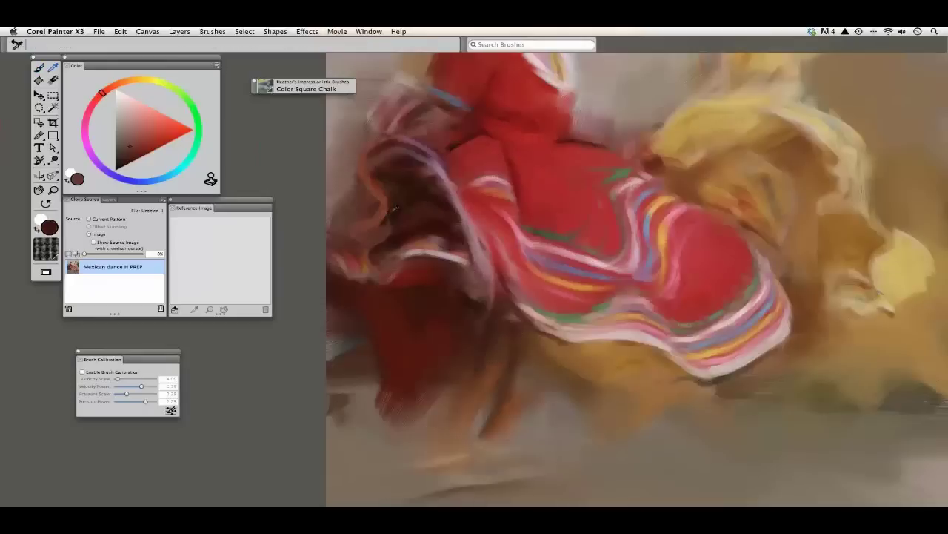
{"action": "left_click", "coordinate": [369, 240], "text": "alt"}
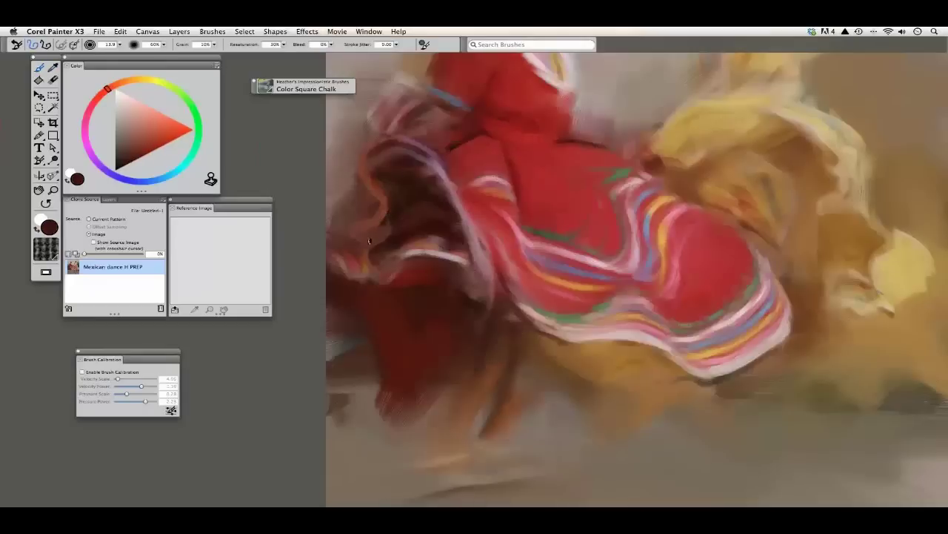
Step: Choose a brighter brownish red and chalk broad folds into the dark ruffle and underskirt, comparing with the source through tracing paper
{"action": "left_click", "coordinate": [153, 141]}
{"action": "left_click_drag", "start_coordinate": [388, 191], "coordinate": [370, 303]}
{"action": "key", "text": "super+t"}
{"action": "key", "text": "super+t"}
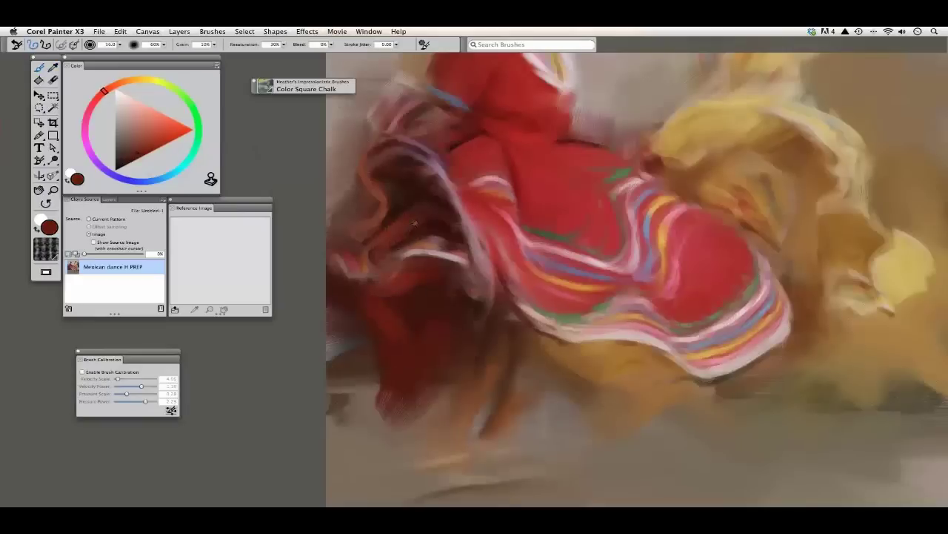
{"action": "left_click_drag", "start_coordinate": [401, 248], "coordinate": [337, 332]}
Step: Sample the skirt edging's green and chalk a broad patch of it into the background between the two dancers
{"action": "left_click", "coordinate": [556, 257], "text": "alt"}
{"action": "mouse_move", "coordinate": [570, 223]}
{"action": "left_mouse_down"}
{"action": "mouse_move", "coordinate": [601, 195]}
{"action": "mouse_move", "coordinate": [523, 226]}
{"action": "left_mouse_up"}
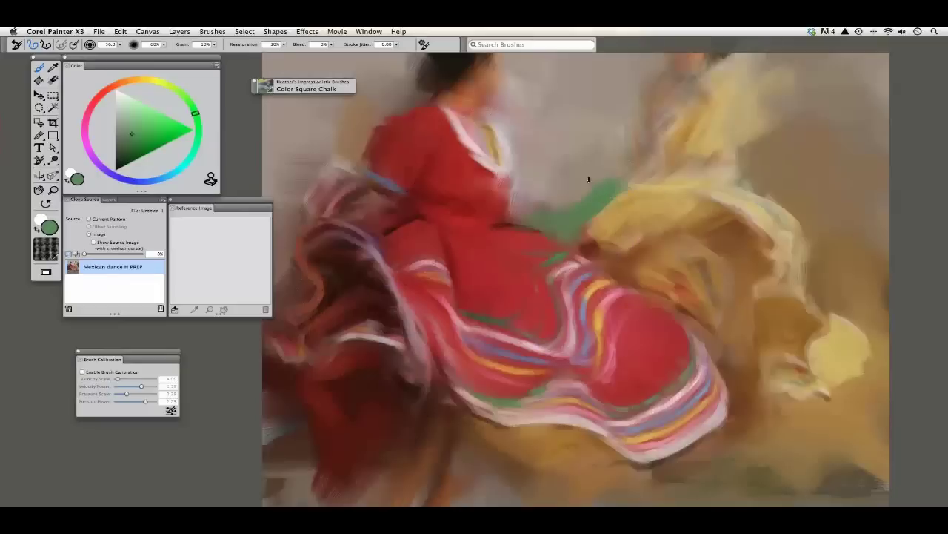
{"action": "mouse_move", "coordinate": [590, 178]}
{"action": "left_mouse_down"}
{"action": "mouse_move", "coordinate": [613, 154]}
{"action": "mouse_move", "coordinate": [606, 131]}
{"action": "mouse_move", "coordinate": [595, 193]}
{"action": "mouse_move", "coordinate": [564, 199]}
{"action": "left_mouse_up"}
{"action": "scroll", "coordinate": [509, 204], "scroll_direction": "up", "scroll_amount": 3}
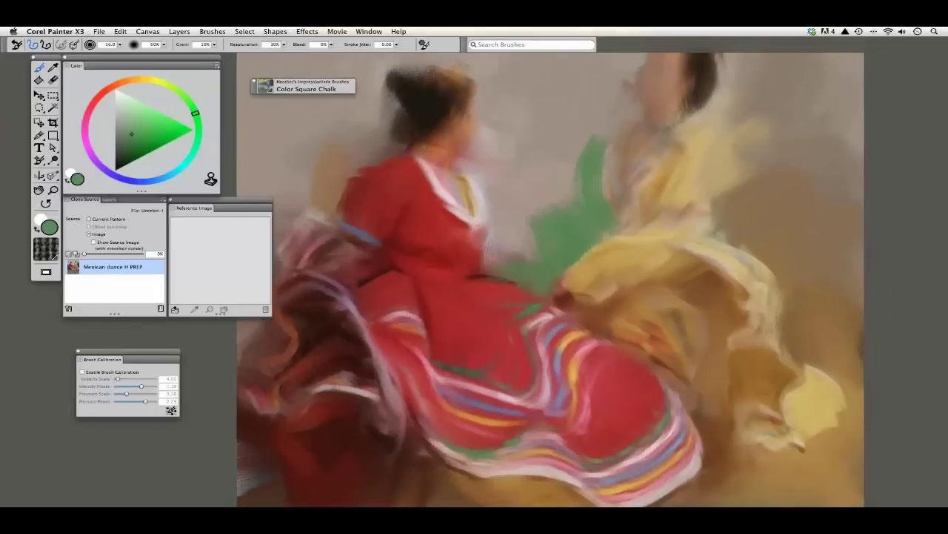
Step: Switch to the Chunky Sargent Blend brush and soften the green patch between the dancers
{"action": "left_click", "coordinate": [304, 87]}
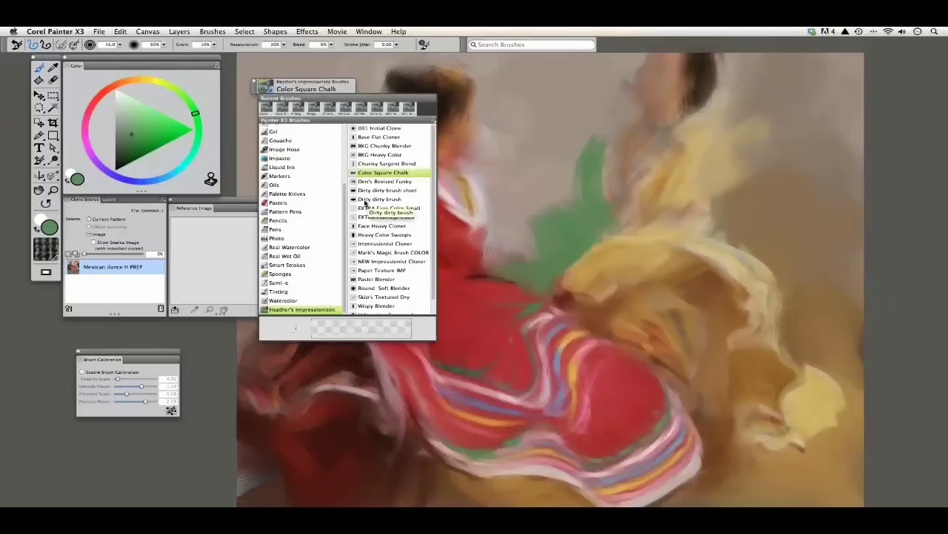
{"action": "left_click", "coordinate": [374, 163]}
{"action": "mouse_move", "coordinate": [585, 128]}
{"action": "left_mouse_down"}
{"action": "mouse_move", "coordinate": [565, 195]}
{"action": "mouse_move", "coordinate": [530, 229]}
{"action": "mouse_move", "coordinate": [515, 265]}
{"action": "mouse_move", "coordinate": [507, 229]}
{"action": "mouse_move", "coordinate": [478, 187]}
{"action": "mouse_move", "coordinate": [584, 98]}
{"action": "mouse_move", "coordinate": [640, 35]}
{"action": "left_mouse_up"}
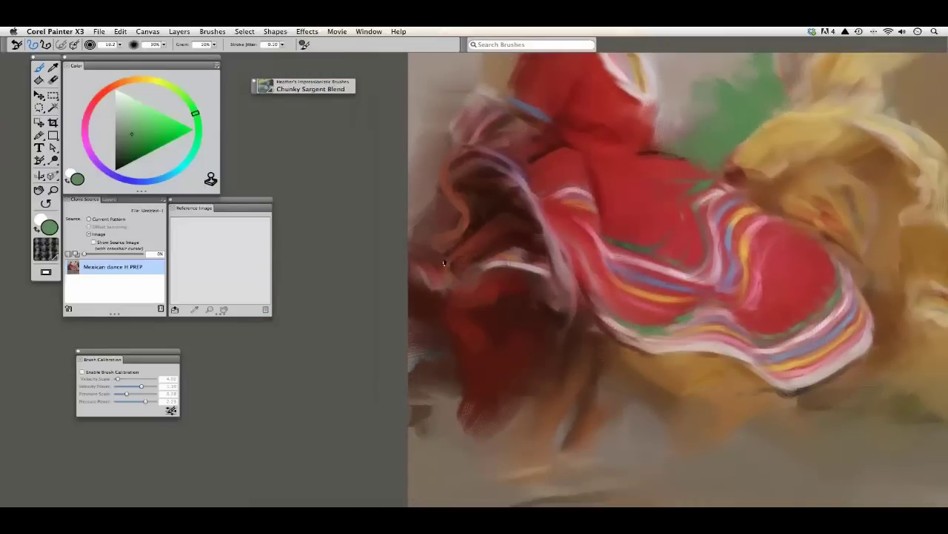
Step: Blend the folds and edges of the dark ruffle and underskirt, comparing with the source through tracing paper
{"action": "left_click_drag", "start_coordinate": [446, 190], "coordinate": [528, 230]}
{"action": "left_click_drag", "start_coordinate": [464, 225], "coordinate": [460, 239]}
{"action": "left_click_drag", "start_coordinate": [626, 235], "coordinate": [528, 311]}
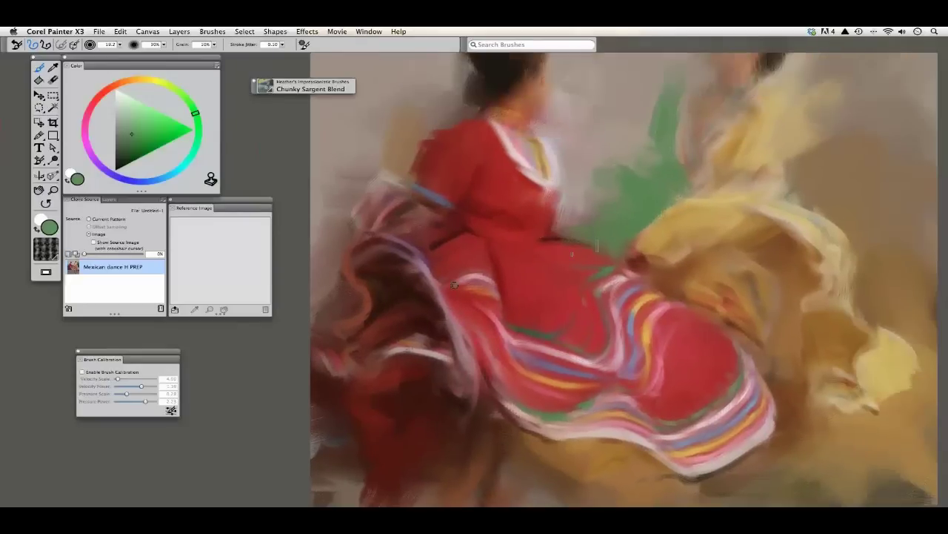
{"action": "left_click_drag", "start_coordinate": [460, 261], "coordinate": [478, 179]}
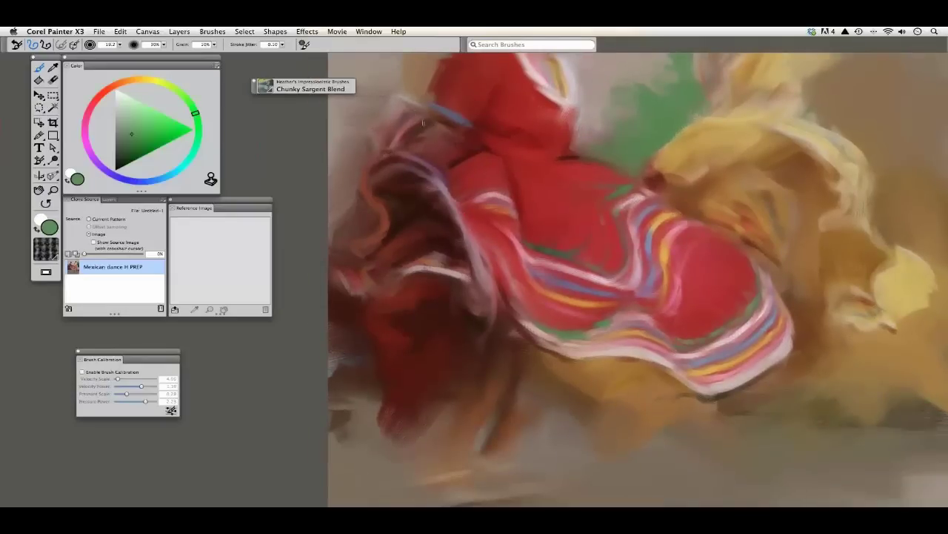
{"action": "key", "text": "super+t"}
{"action": "key", "text": "super+t"}
{"action": "scroll", "coordinate": [483, 240], "scroll_direction": "down", "scroll_amount": 5}
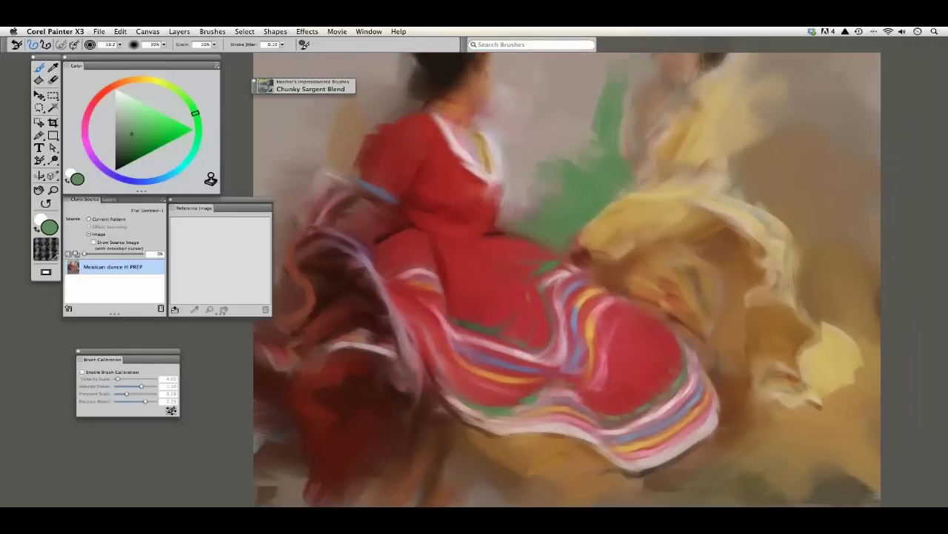
Step: Switch to the Mark's Magic Brush COLOR variant for painting the lower skirts
{"action": "left_click", "coordinate": [304, 87]}
{"action": "scroll", "coordinate": [384, 223], "scroll_direction": "down", "scroll_amount": 2}
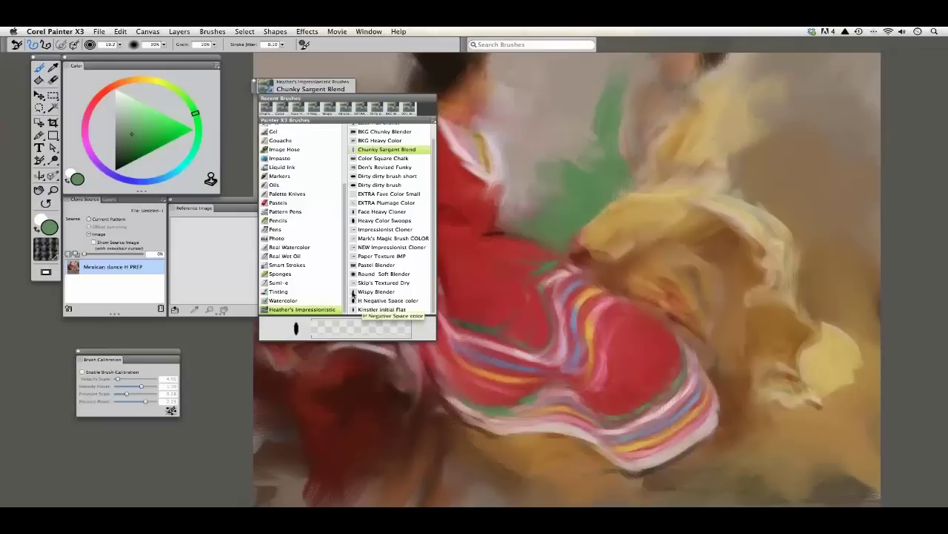
{"action": "key", "text": "super+minus"}
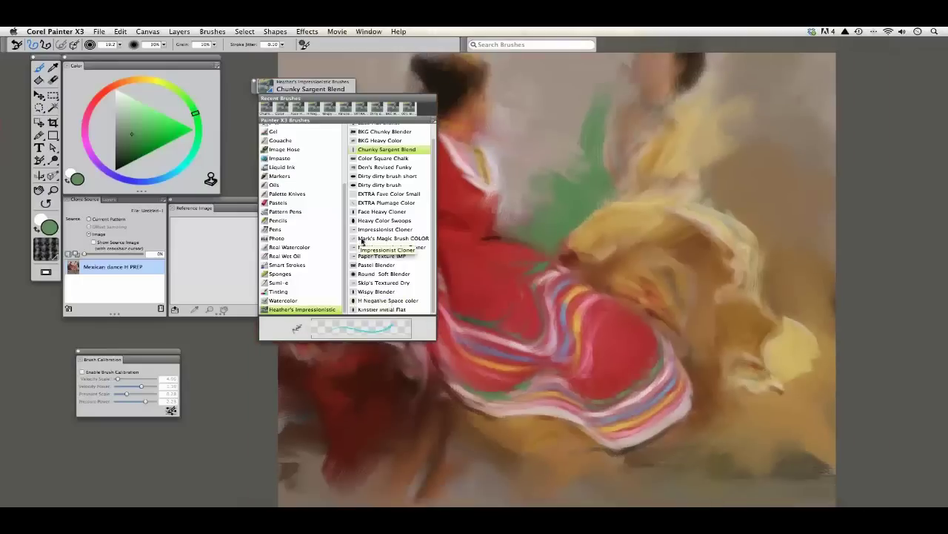
{"action": "left_click", "coordinate": [389, 245]}
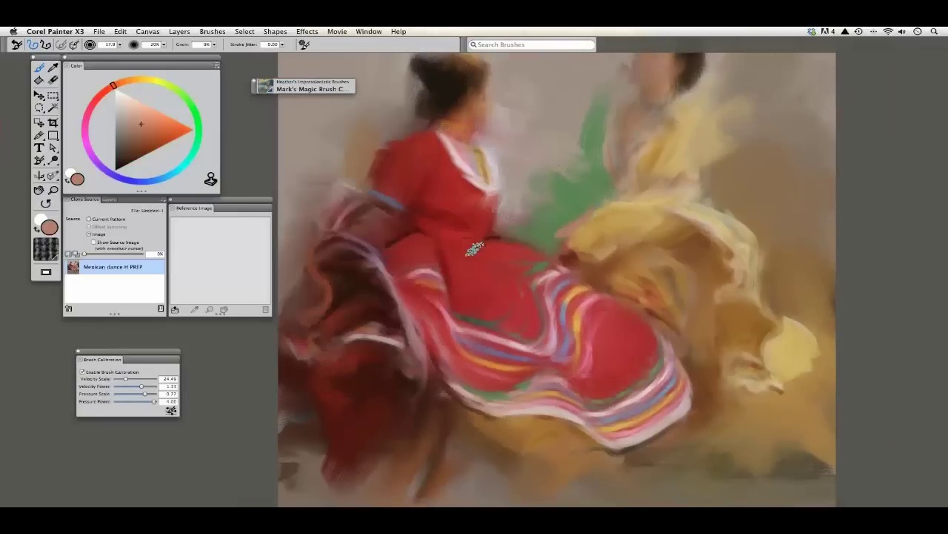
{"action": "left_click_drag", "start_coordinate": [474, 326], "coordinate": [453, 255]}
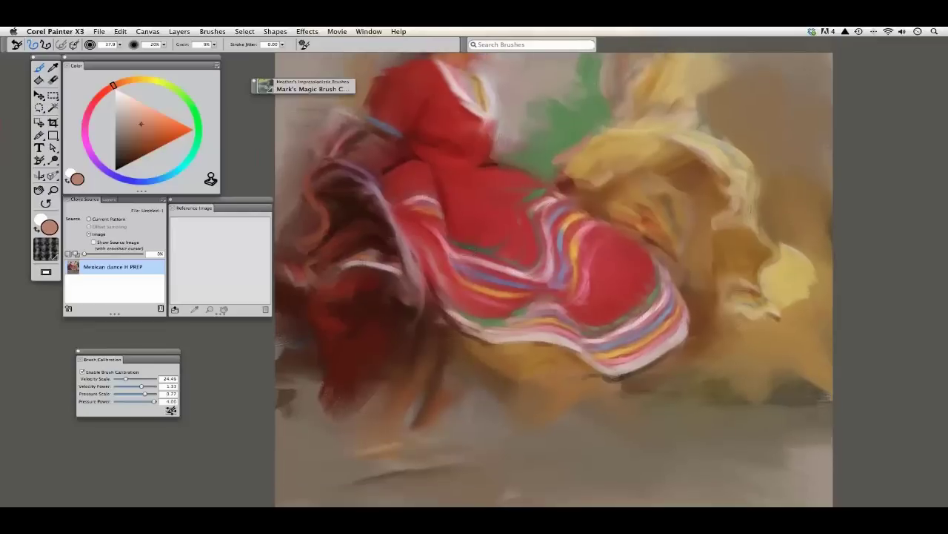
Step: Sample a dark red and shape the underskirt's lower edge, checking the source through tracing paper
{"action": "key", "text": "super+t"}
{"action": "left_click", "coordinate": [389, 344], "text": "alt"}
{"action": "key", "text": "super+t"}
{"action": "mouse_move", "coordinate": [339, 389]}
{"action": "left_mouse_down"}
{"action": "mouse_move", "coordinate": [310, 397]}
{"action": "mouse_move", "coordinate": [320, 400]}
{"action": "left_mouse_up"}
{"action": "key", "text": "super+t"}
{"action": "key", "text": "super+t"}
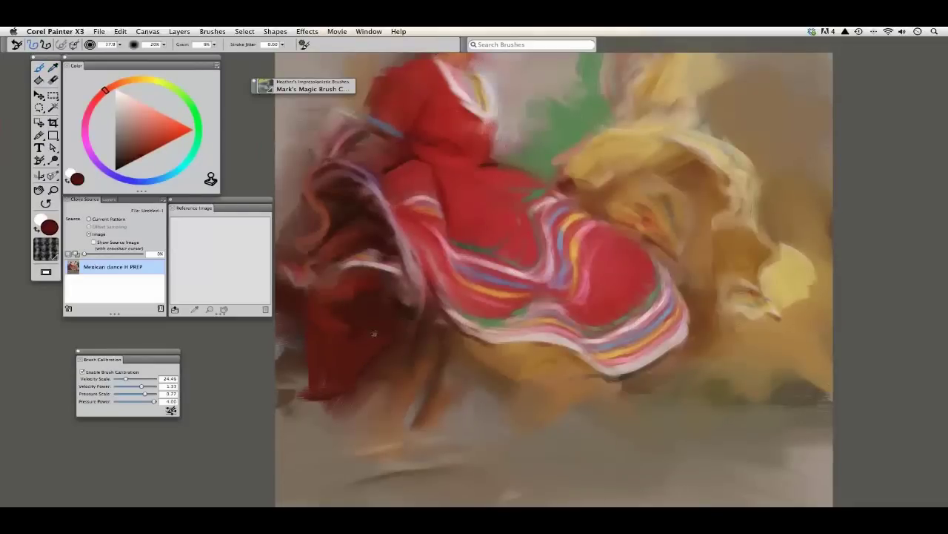
{"action": "mouse_move", "coordinate": [385, 326]}
{"action": "left_mouse_down"}
{"action": "mouse_move", "coordinate": [311, 356]}
{"action": "mouse_move", "coordinate": [430, 357]}
{"action": "left_mouse_up"}
Step: Sample a muted dark red for the ruffle's far-left edge and compare the painting with the source photo
{"action": "key", "text": "super+grave"}
{"action": "left_click", "coordinate": [317, 257], "text": "alt"}
{"action": "key", "text": "super+grave"}
{"action": "key", "text": "super+grave"}
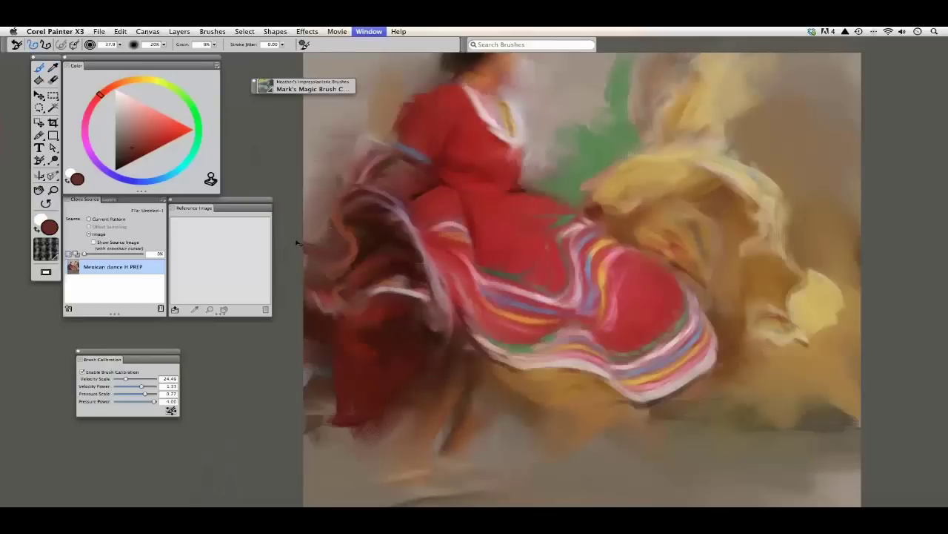
{"action": "key", "text": "super+grave"}
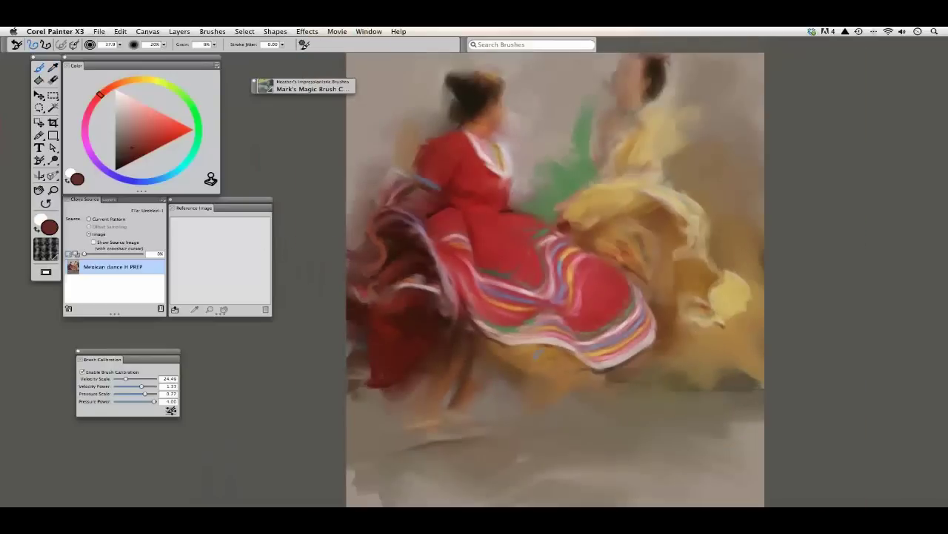
Step: Sample ochre and paint the yellow fabric beneath the red skirt's hem, comparing with the source photo
{"action": "left_click", "coordinate": [516, 384], "text": "alt"}
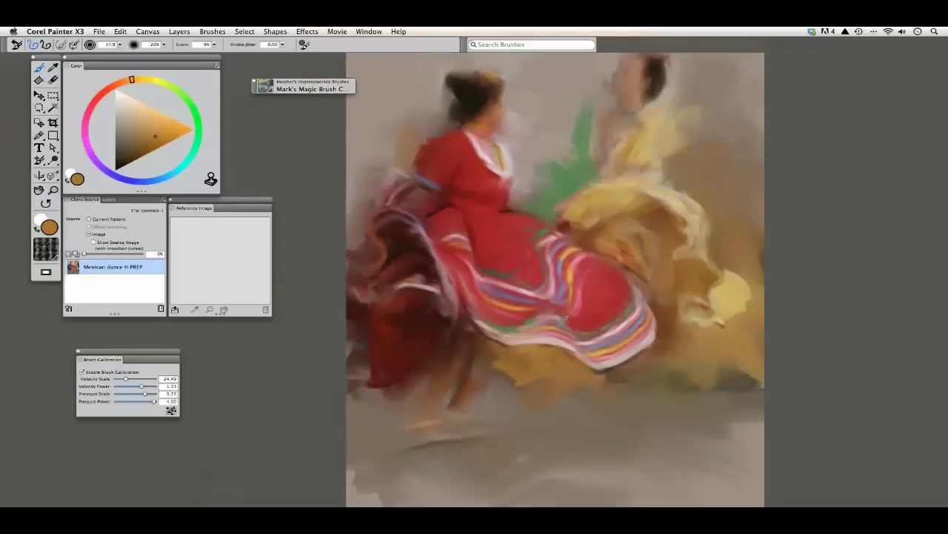
{"action": "key", "text": "super+grave"}
{"action": "key", "text": "super+grave"}
Step: Paint the lower part of the yellow skirt with sampled brown and tan tones, referring to the source photo
{"action": "left_click", "coordinate": [684, 375], "text": "alt"}
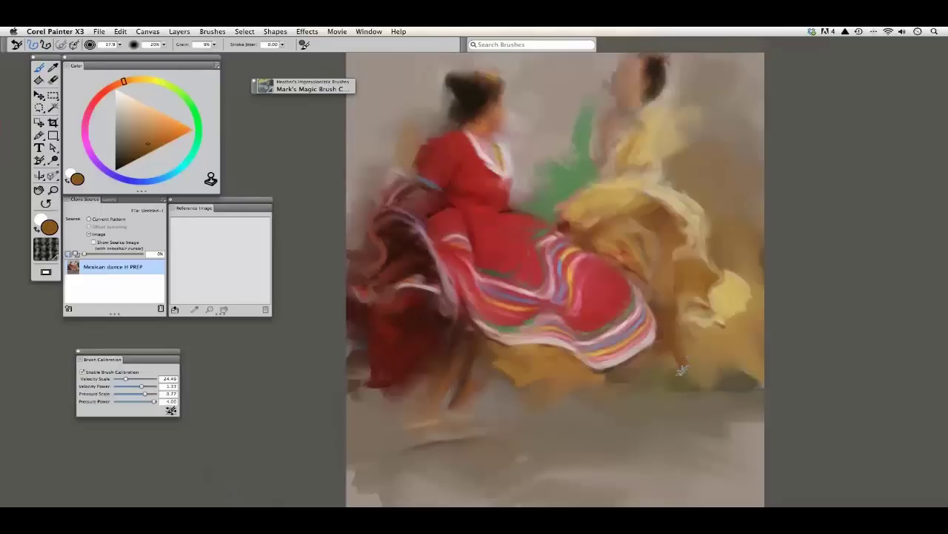
{"action": "key", "text": "super+grave"}
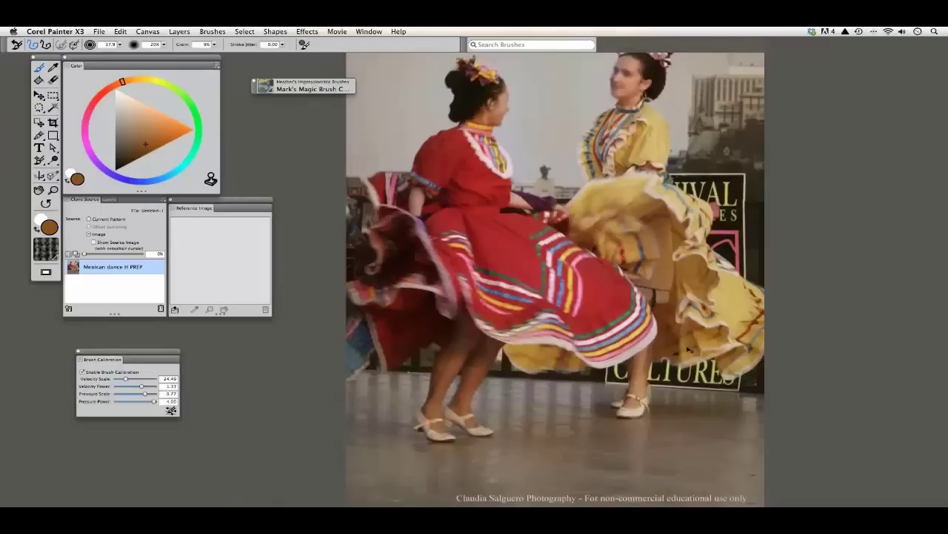
{"action": "key", "text": "super+grave"}
{"action": "left_click", "coordinate": [687, 366], "text": "alt"}
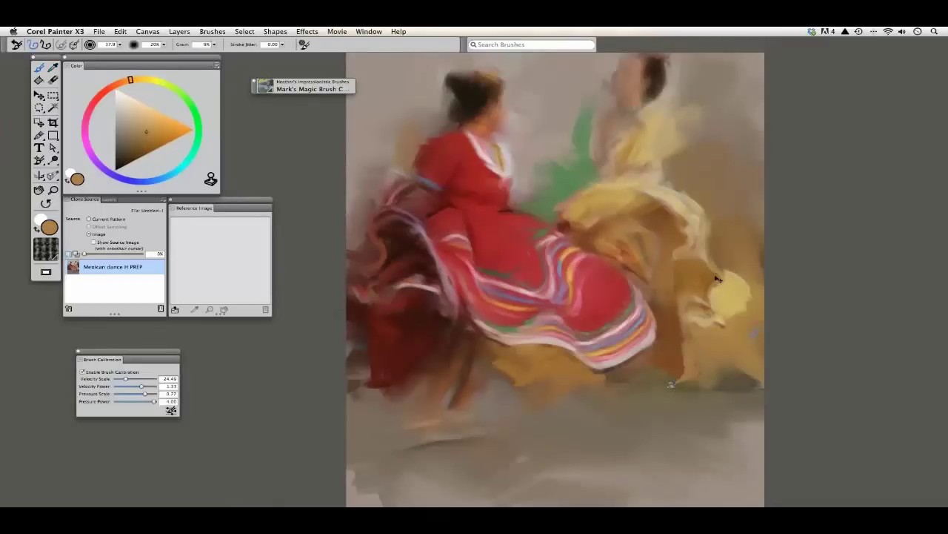
{"action": "key", "text": "super+grave"}
{"action": "key", "text": "super+grave"}
Step: Sample pale yellow and extend the yellow skirt's outer ruffle toward the canvas edge and upward, comparing with the source photo
{"action": "left_click", "coordinate": [733, 322], "text": "alt"}
{"action": "left_click_drag", "start_coordinate": [732, 323], "coordinate": [746, 360]}
{"action": "left_click", "coordinate": [730, 318], "text": "alt"}
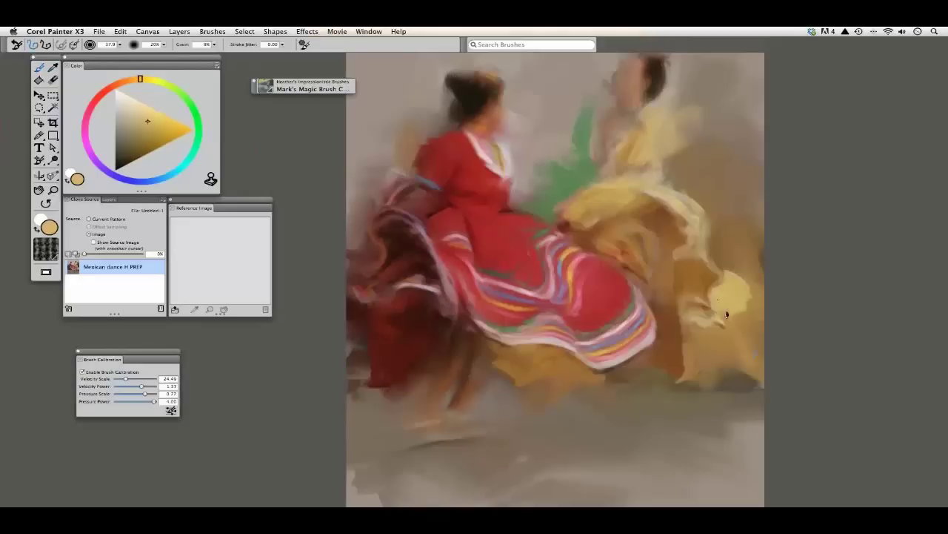
{"action": "left_click_drag", "start_coordinate": [724, 311], "coordinate": [746, 352]}
{"action": "left_click_drag", "start_coordinate": [738, 314], "coordinate": [763, 345]}
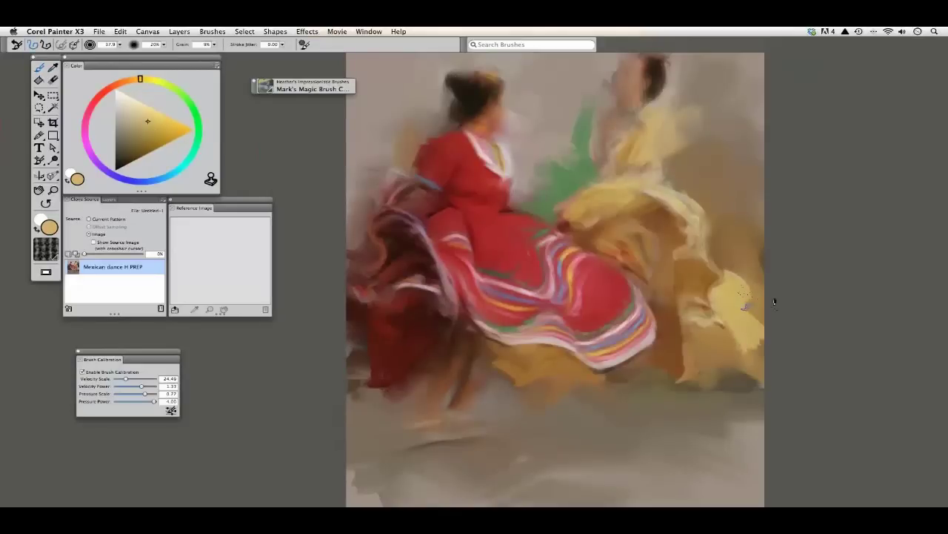
{"action": "mouse_move", "coordinate": [738, 274]}
{"action": "left_mouse_down"}
{"action": "mouse_move", "coordinate": [764, 289]}
{"action": "mouse_move", "coordinate": [713, 233]}
{"action": "left_mouse_up"}
{"action": "key", "text": "super+grave"}
{"action": "key", "text": "super+grave"}
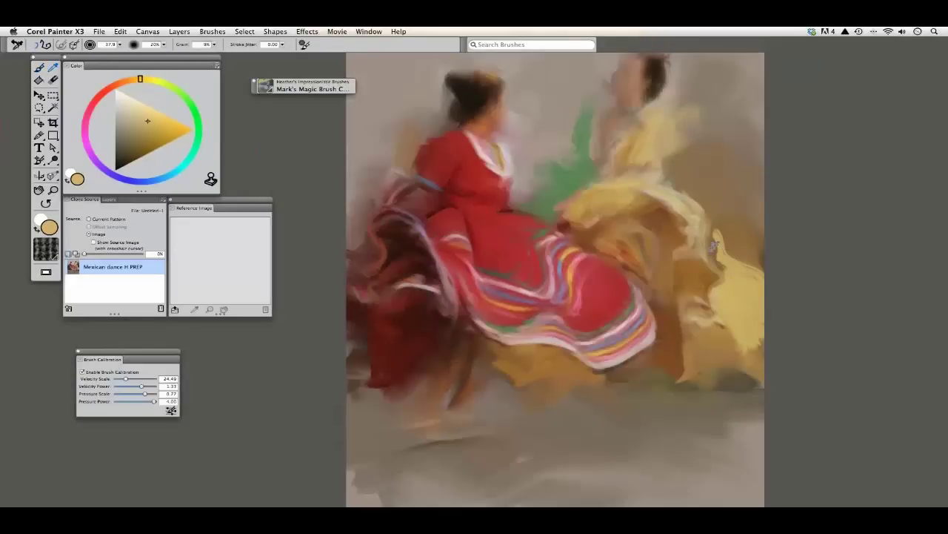
Step: Refine the yellow skirt's outer ruffle and lower corner at the canvas edge with sampled tan and yellow, referring to the source photo
{"action": "left_click", "coordinate": [704, 225], "text": "alt"}
{"action": "left_click_drag", "start_coordinate": [711, 227], "coordinate": [722, 259]}
{"action": "left_click_drag", "start_coordinate": [756, 219], "coordinate": [708, 274]}
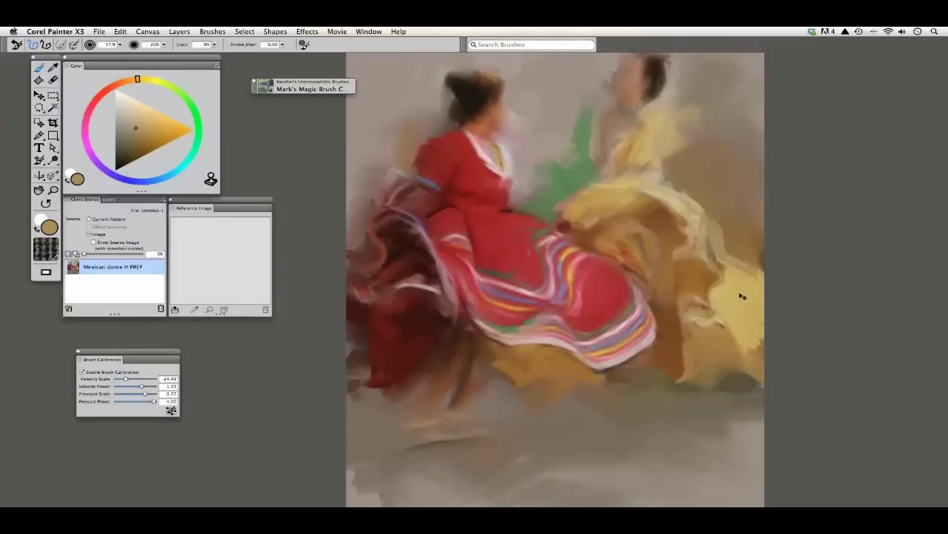
{"action": "key", "text": "super+grave"}
{"action": "key", "text": "super+grave"}
{"action": "left_click", "coordinate": [757, 333], "text": "alt"}
{"action": "left_click_drag", "start_coordinate": [757, 366], "coordinate": [734, 393]}
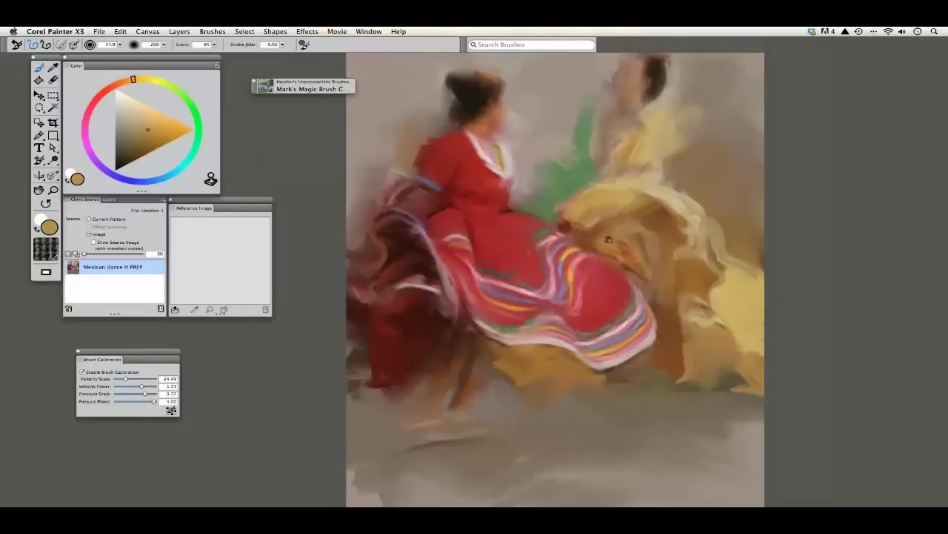
Step: Save a version of the Mexican dance painting to the Desktop in Painter RIFF format
{"action": "left_click_drag", "start_coordinate": [620, 228], "coordinate": [594, 265]}
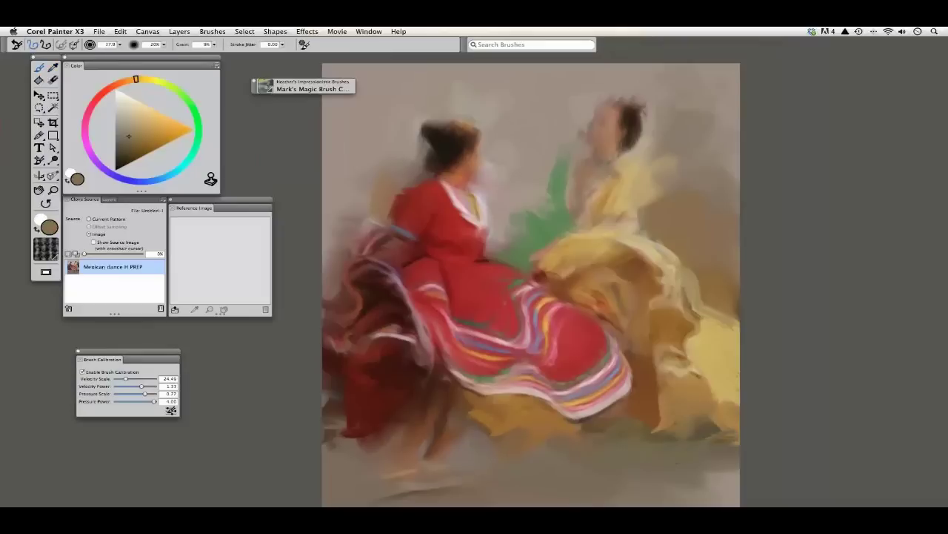
{"action": "key", "text": "super+shift+s"}
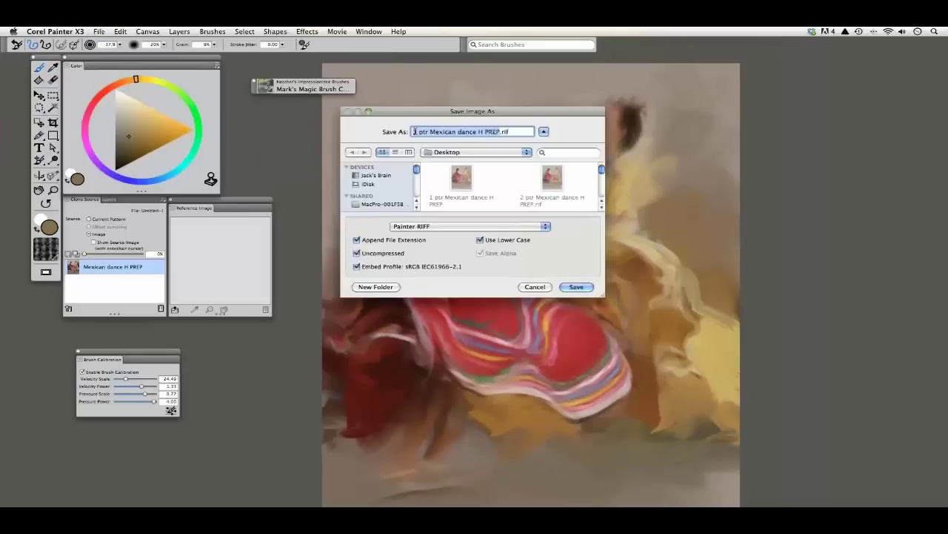
{"action": "key", "text": "Return"}
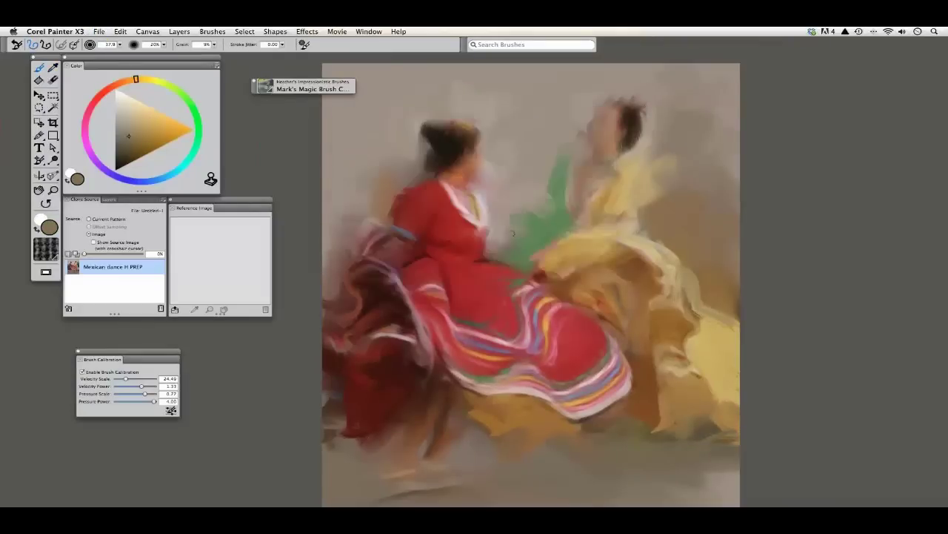
Step: Try sampled yellow and green strokes in the background beside the yellow dancer's front shoulder
{"action": "left_click", "coordinate": [561, 178], "text": "alt"}
{"action": "mouse_move", "coordinate": [556, 175]}
{"action": "left_mouse_down"}
{"action": "mouse_move", "coordinate": [616, 175]}
{"action": "mouse_move", "coordinate": [563, 163]}
{"action": "mouse_move", "coordinate": [582, 161]}
{"action": "mouse_move", "coordinate": [561, 148]}
{"action": "left_mouse_up"}
{"action": "left_click", "coordinate": [581, 167], "text": "alt"}
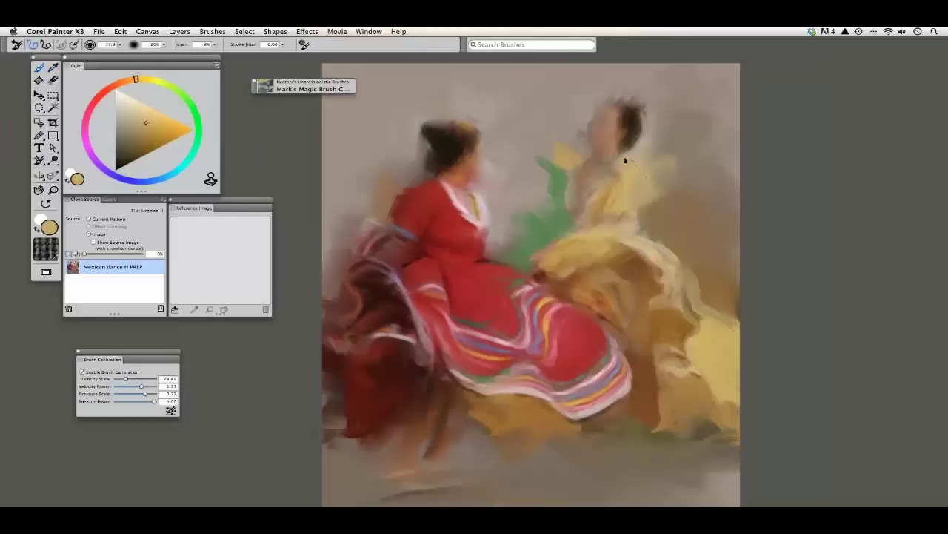
Step: Repaint the background around the yellow sleeve and the green shape with sampled tans and greys, comparing with the source photo
{"action": "left_click", "coordinate": [659, 182], "text": "alt"}
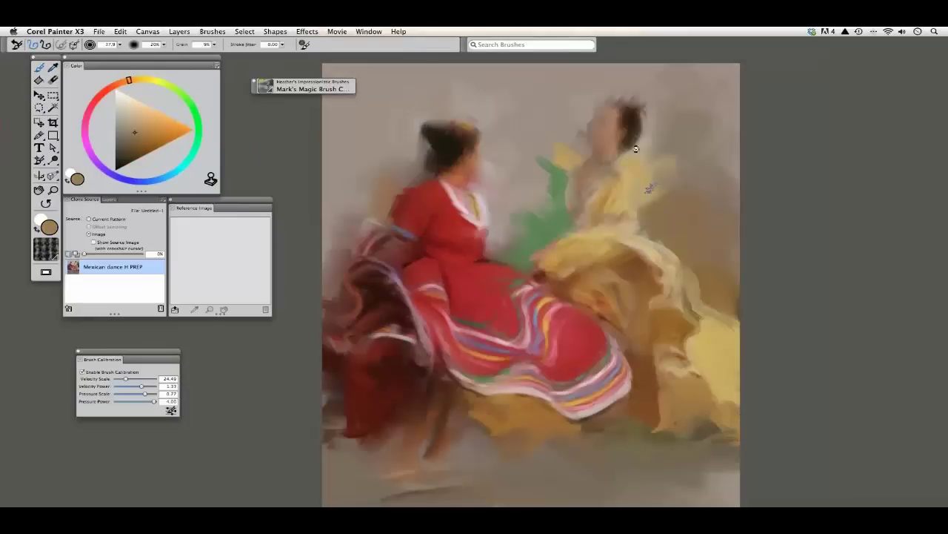
{"action": "left_click", "coordinate": [537, 145], "text": "alt"}
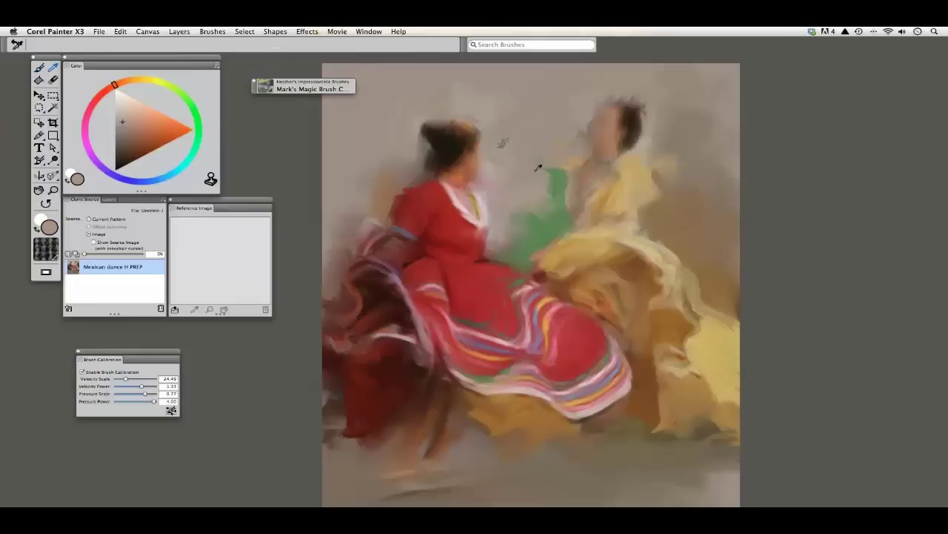
{"action": "left_click", "coordinate": [537, 170], "text": "alt"}
{"action": "key", "text": "super+t"}
{"action": "key", "text": "super+t"}
{"action": "mouse_move", "coordinate": [529, 160]}
{"action": "left_mouse_down"}
{"action": "mouse_move", "coordinate": [544, 160]}
{"action": "mouse_move", "coordinate": [495, 201]}
{"action": "left_mouse_up"}
{"action": "left_click", "coordinate": [538, 169], "text": "alt"}
{"action": "left_click", "coordinate": [482, 163], "text": "alt"}
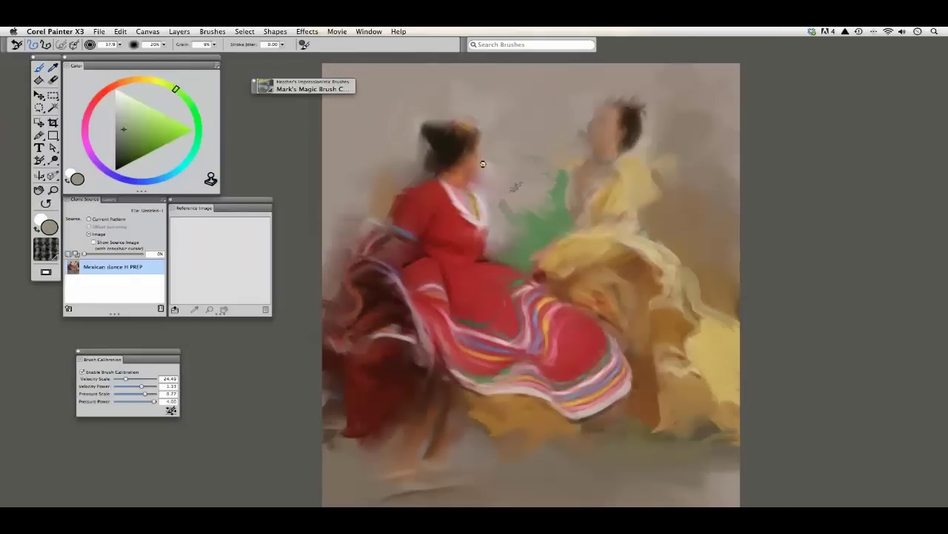
{"action": "key", "text": "super+t"}
{"action": "key", "text": "super+t"}
Step: Paint blue-grey on the red dancer's sleeve cuff and a lighter blue patch behind her shoulder
{"action": "left_click", "coordinate": [373, 215], "text": "alt"}
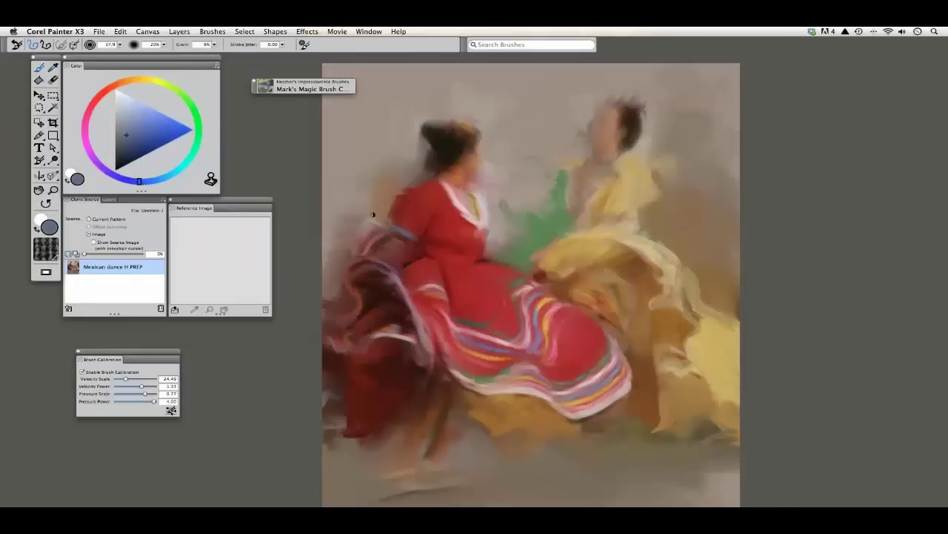
{"action": "left_click_drag", "start_coordinate": [373, 214], "coordinate": [400, 232]}
{"action": "left_click", "coordinate": [397, 200], "text": "alt"}
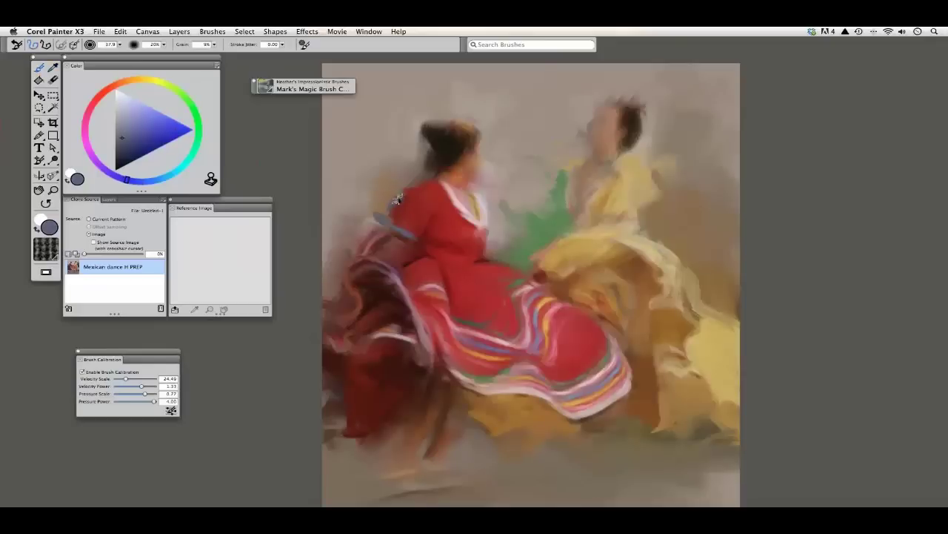
{"action": "left_click_drag", "start_coordinate": [398, 199], "coordinate": [378, 183]}
{"action": "left_click", "coordinate": [136, 135]}
{"action": "left_click", "coordinate": [128, 123]}
{"action": "left_click", "coordinate": [147, 181]}
{"action": "left_click_drag", "start_coordinate": [427, 178], "coordinate": [406, 190]}
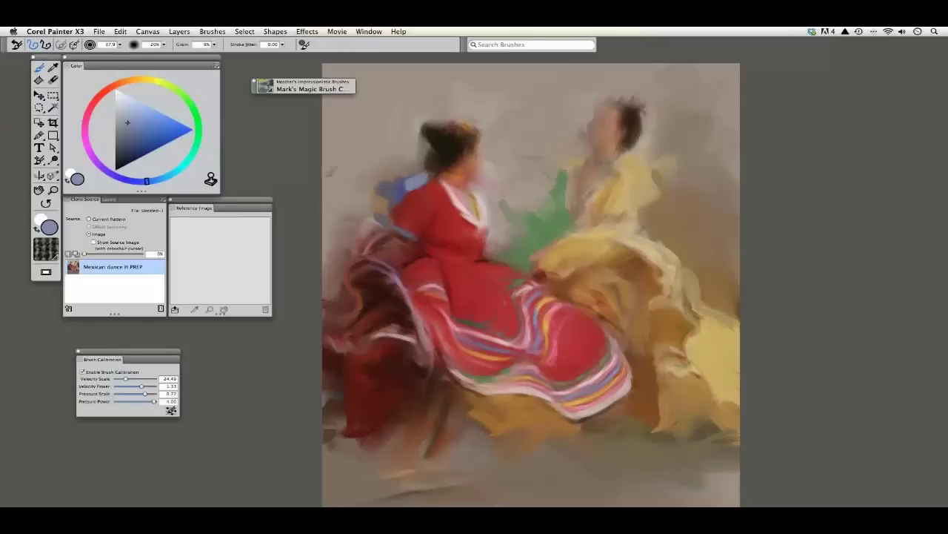
Step: Compare with the source photo and deepen the patch behind the red dancer's shoulder with a more saturated blue
{"action": "key", "text": "ctrl+t"}
{"action": "key", "text": "ctrl+t"}
{"action": "key", "text": "ctrl+t"}
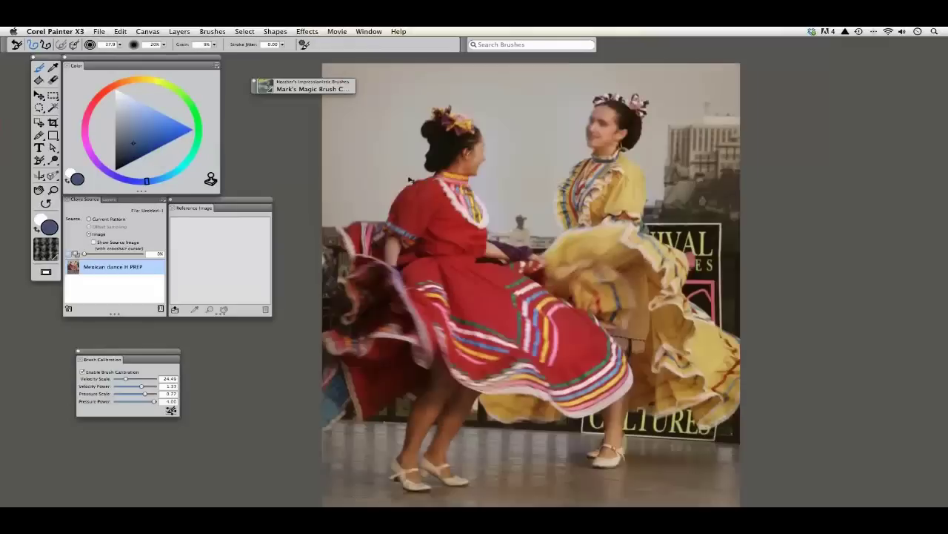
{"action": "key", "text": "ctrl+t"}
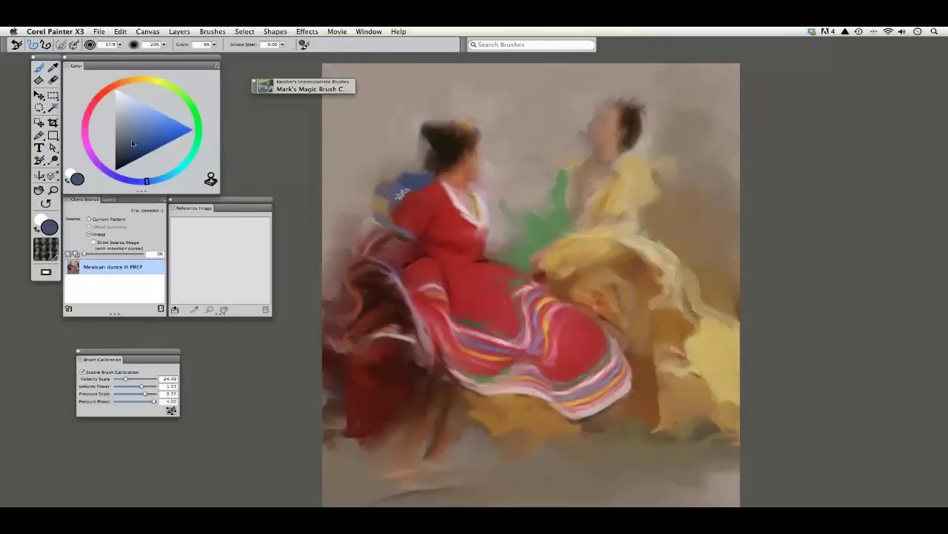
{"action": "left_click", "coordinate": [146, 135]}
{"action": "left_click_drag", "start_coordinate": [427, 179], "coordinate": [401, 198]}
Step: Add a curved blue accent above the red skirt's far-left ruffle, checking against the source photo
{"action": "key", "text": "super+t"}
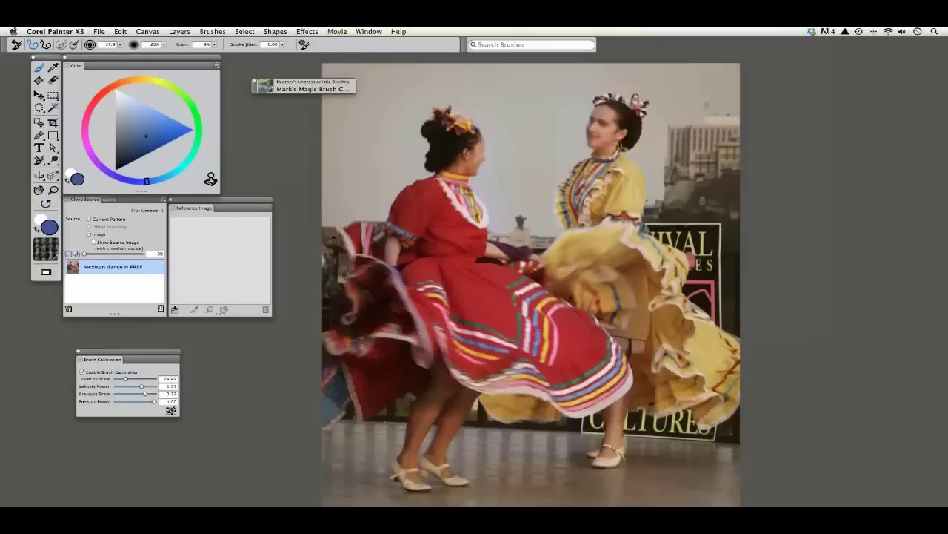
{"action": "key", "text": "super+t"}
{"action": "left_click", "coordinate": [333, 245], "text": "alt"}
{"action": "left_click_drag", "start_coordinate": [351, 262], "coordinate": [324, 228]}
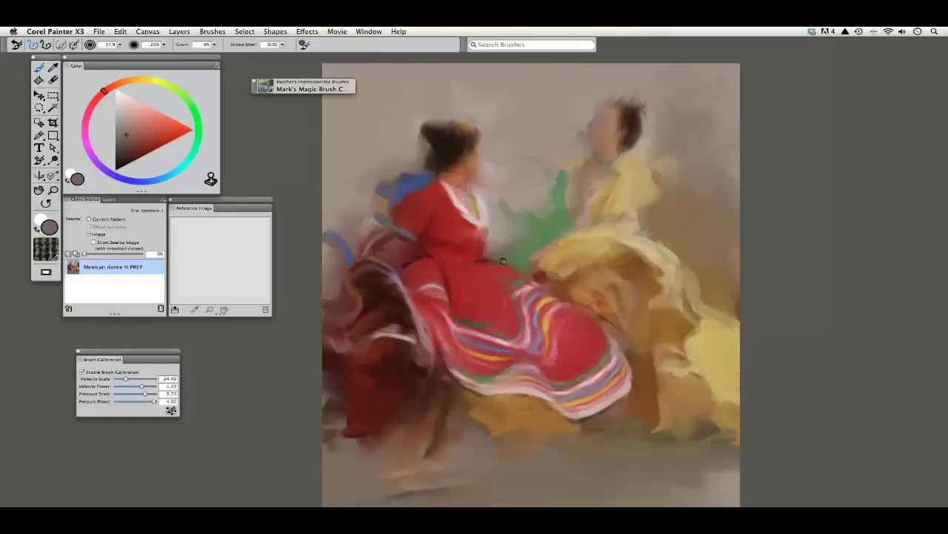
Step: Sample a grey-brown and paint the background behind the yellow dancer near the canvas edge, comparing with the source photo
{"action": "left_click_drag", "start_coordinate": [659, 215], "coordinate": [635, 236]}
{"action": "key", "text": "super+t"}
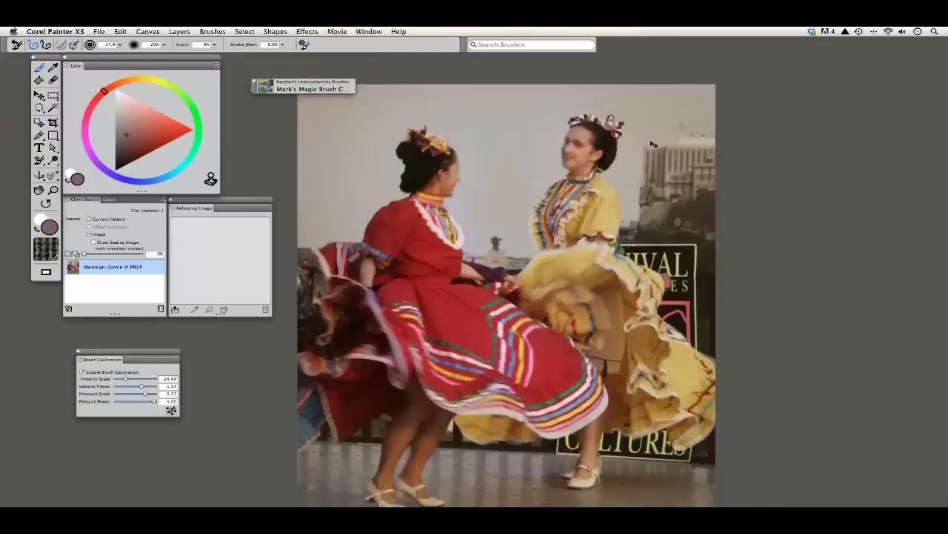
{"action": "key", "text": "super+t"}
{"action": "left_click", "coordinate": [696, 158], "text": "alt"}
{"action": "left_click_drag", "start_coordinate": [704, 173], "coordinate": [726, 187]}
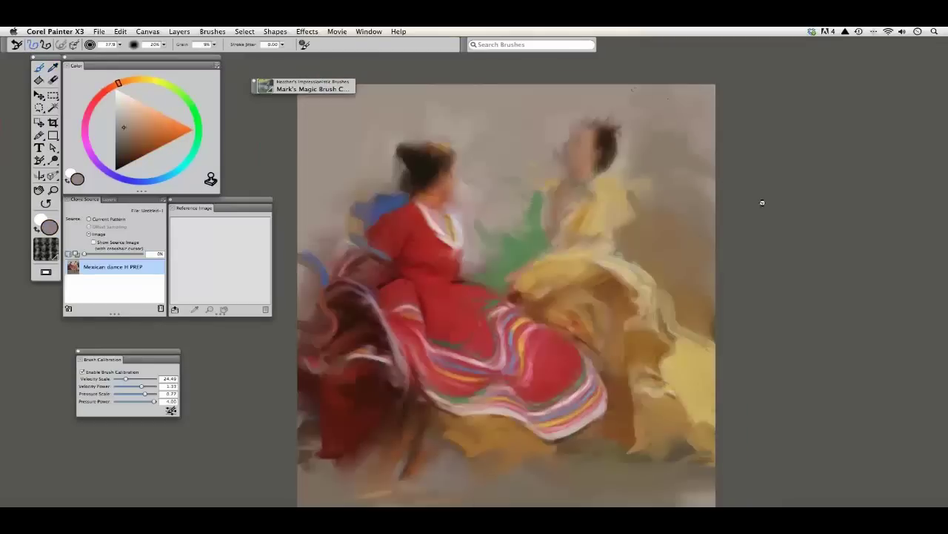
Step: Sample a reddish brown and paint the yellow dancer's leg below the red skirt's striped hem, comparing with the source photo
{"action": "mouse_move", "coordinate": [612, 294]}
{"action": "left_mouse_down"}
{"action": "mouse_move", "coordinate": [644, 266]}
{"action": "mouse_move", "coordinate": [648, 214]}
{"action": "left_mouse_up"}
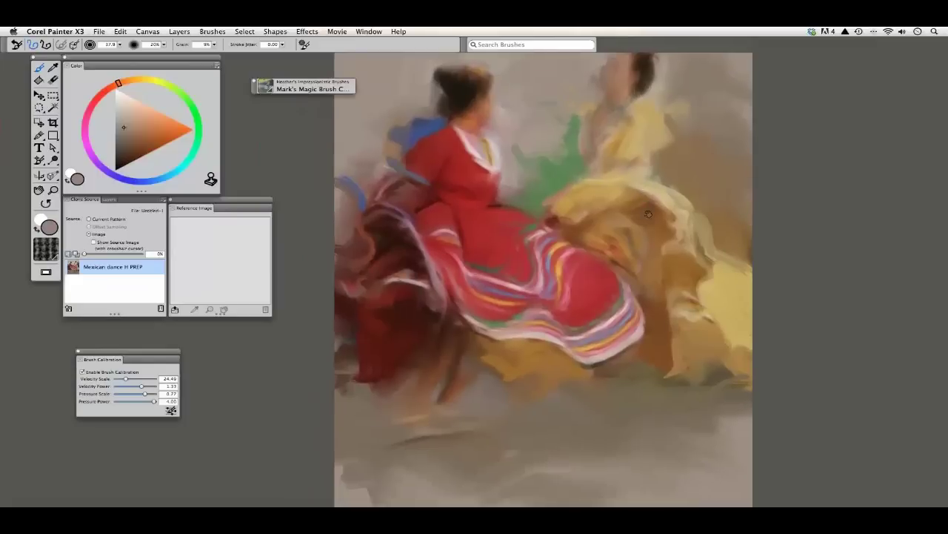
{"action": "left_click", "coordinate": [621, 379], "text": "alt"}
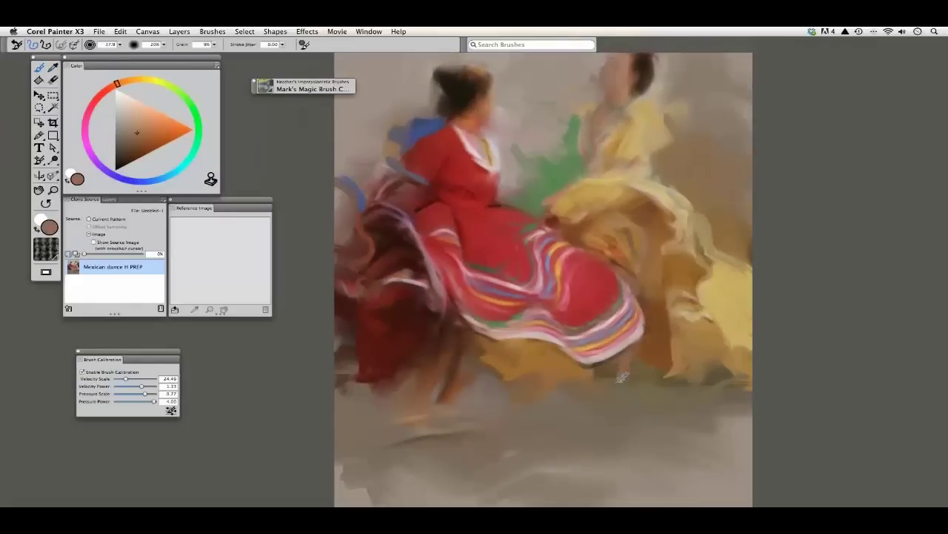
{"action": "left_click", "coordinate": [621, 380], "text": "alt"}
{"action": "left_click_drag", "start_coordinate": [630, 354], "coordinate": [621, 393]}
{"action": "key", "text": "super+t"}
{"action": "key", "text": "super+t"}
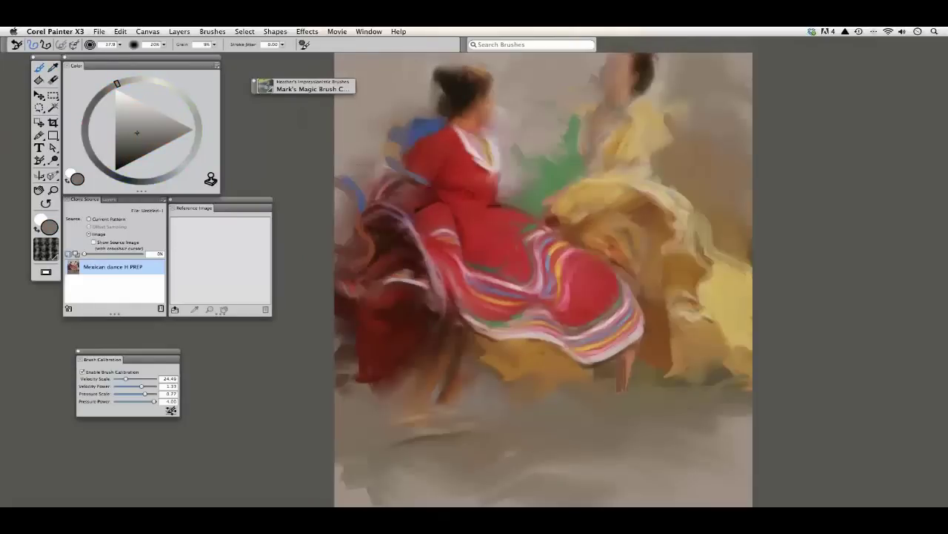
Step: Extend the yellow dancer's leg down to the foot with color cloned from the source photo
{"action": "left_click_drag", "start_coordinate": [632, 357], "coordinate": [624, 396]}
{"action": "key", "text": "super+t"}
{"action": "key", "text": "super+t"}
{"action": "left_click_drag", "start_coordinate": [627, 363], "coordinate": [612, 405]}
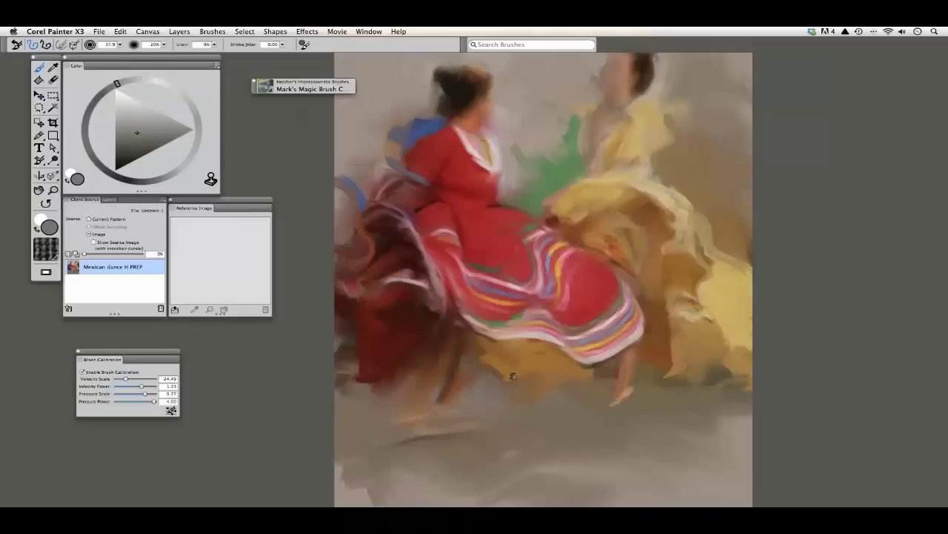
Step: Define the red dancer's two legs and feet with strokes of cloned color, comparing with the source photo
{"action": "left_click_drag", "start_coordinate": [513, 376], "coordinate": [553, 347]}
{"action": "key", "text": "super+t"}
{"action": "key", "text": "super+t"}
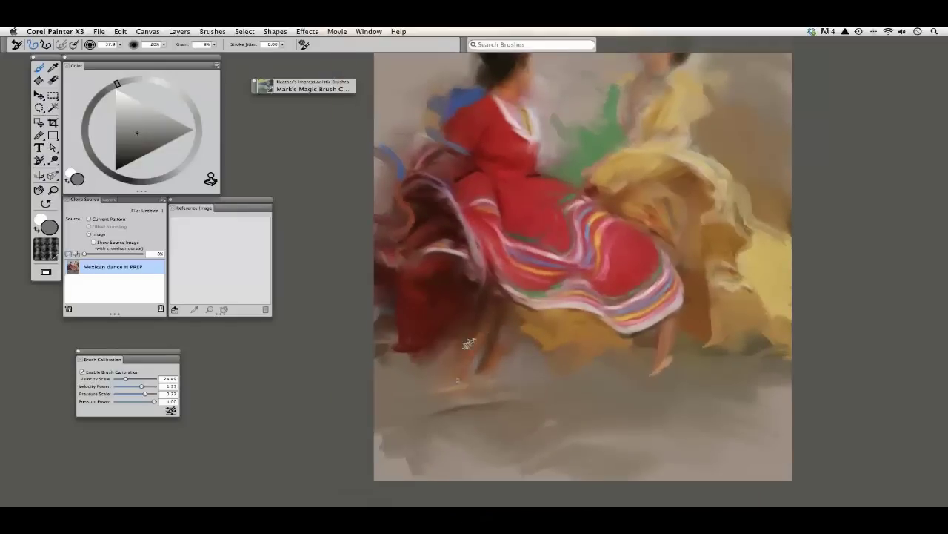
{"action": "left_click_drag", "start_coordinate": [466, 345], "coordinate": [453, 381]}
{"action": "left_click_drag", "start_coordinate": [489, 312], "coordinate": [456, 369]}
{"action": "left_click_drag", "start_coordinate": [469, 338], "coordinate": [465, 362]}
{"action": "left_click_drag", "start_coordinate": [492, 323], "coordinate": [458, 375]}
{"action": "key", "text": "super+t"}
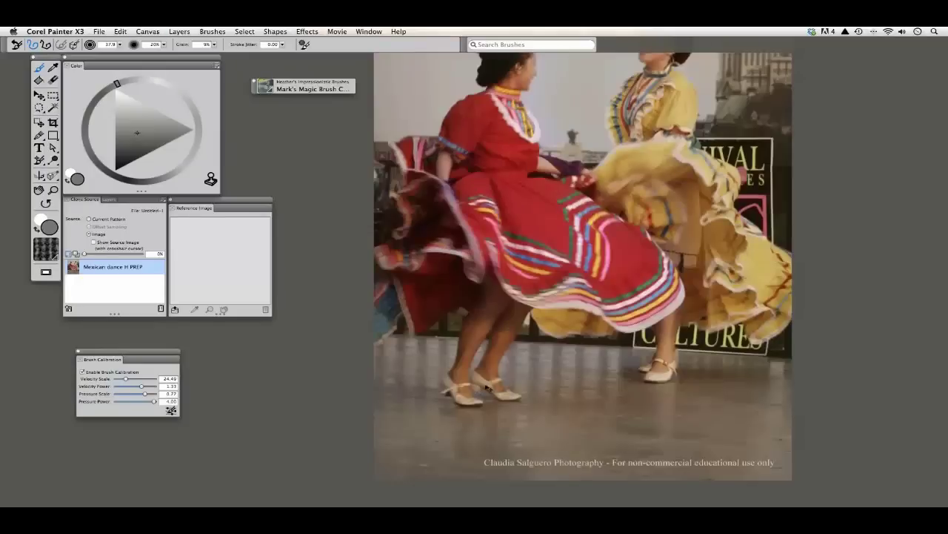
{"action": "key", "text": "super+t"}
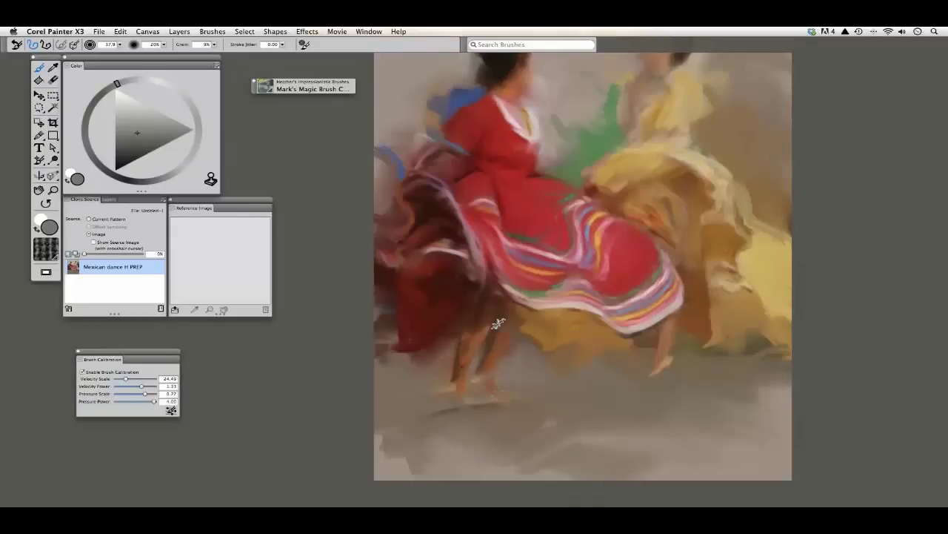
Step: Add light shoe strokes to both dancers' feet using cloned color, checking their placement against the source photo
{"action": "key", "text": "super+t"}
{"action": "key", "text": "super+t"}
{"action": "key", "text": "super+t"}
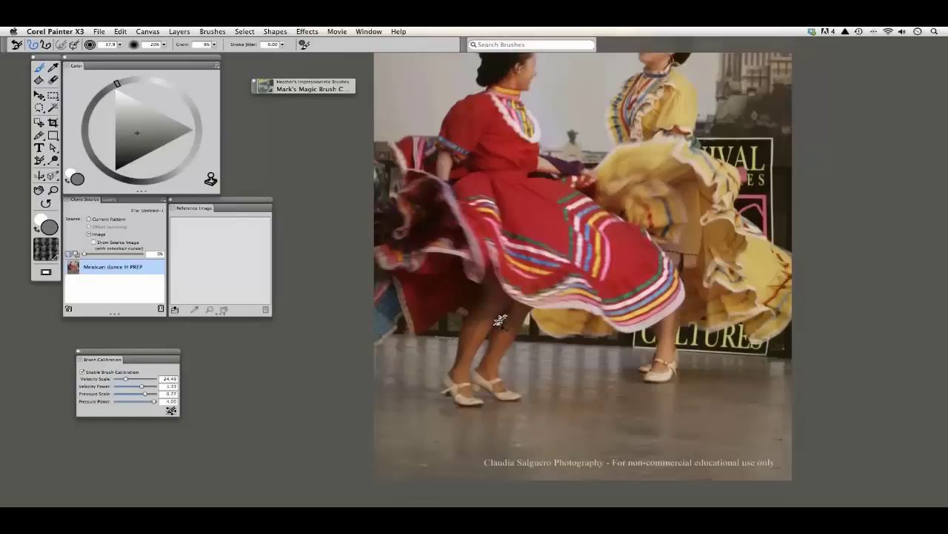
{"action": "key", "text": "super+t"}
{"action": "key", "text": "super+t"}
{"action": "key", "text": "super+t"}
{"action": "left_click_drag", "start_coordinate": [654, 372], "coordinate": [643, 378]}
{"action": "key", "text": "super+t"}
{"action": "key", "text": "super+t"}
{"action": "mouse_move", "coordinate": [454, 398]}
{"action": "left_mouse_down"}
{"action": "mouse_move", "coordinate": [480, 408]}
{"action": "mouse_move", "coordinate": [449, 398]}
{"action": "left_mouse_up"}
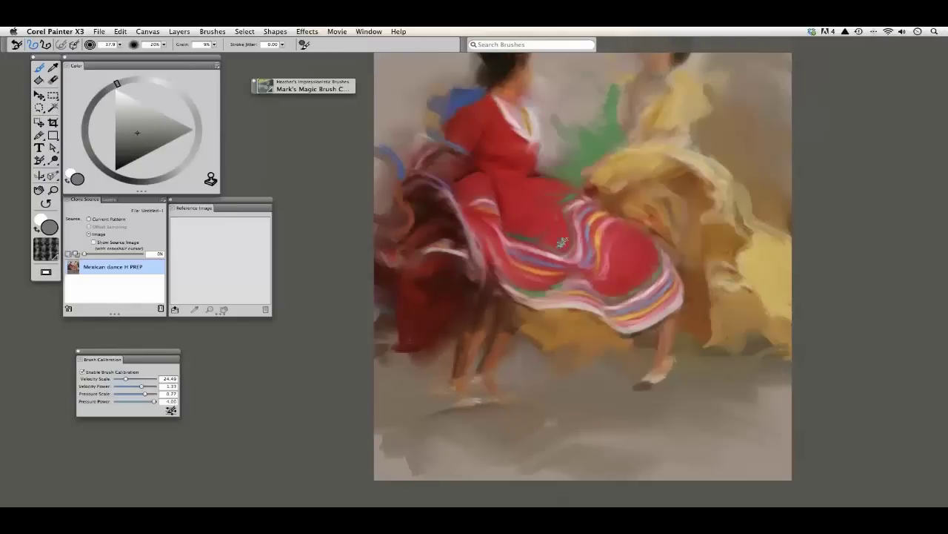
{"action": "left_click_drag", "start_coordinate": [548, 235], "coordinate": [500, 263]}
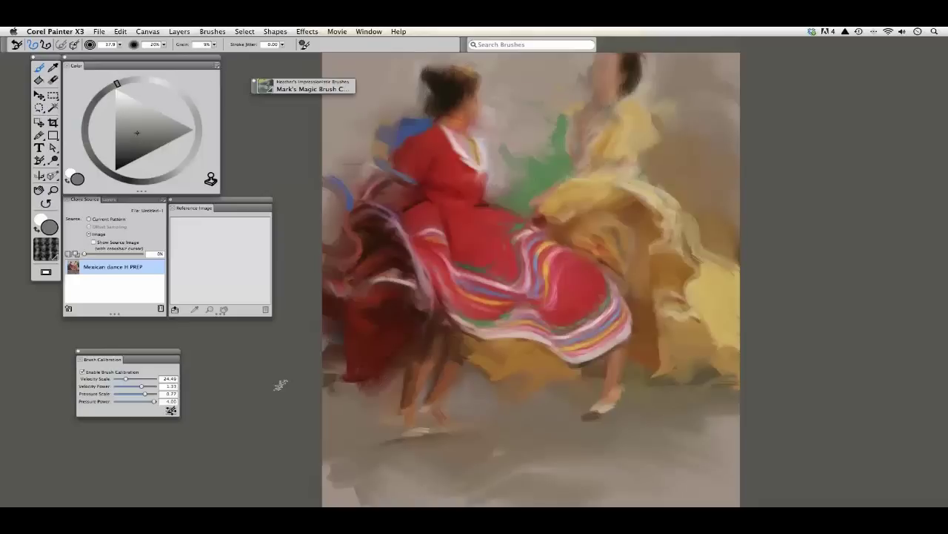
{"action": "left_click", "coordinate": [236, 32]}
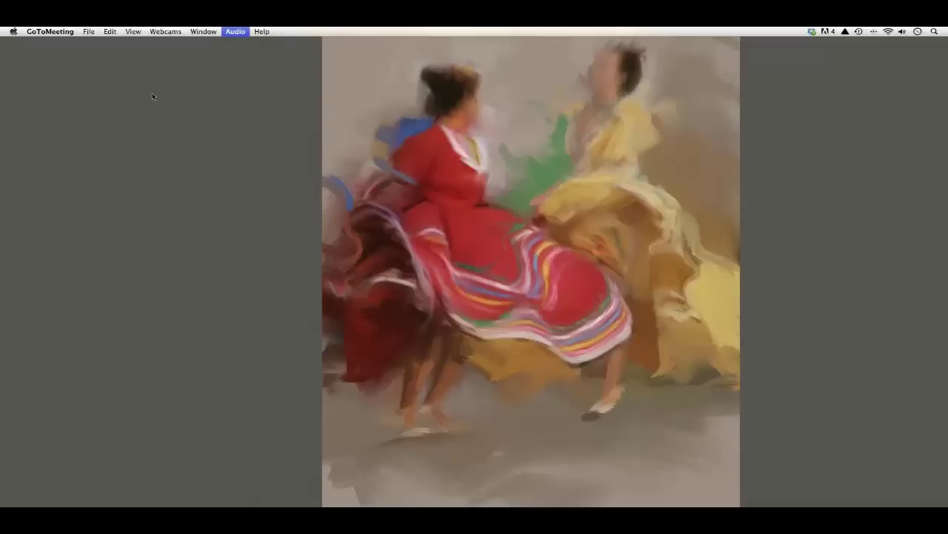
{"action": "left_click", "coordinate": [38, 416]}
{"action": "left_click", "coordinate": [234, 32]}
{"action": "left_click", "coordinate": [108, 67]}
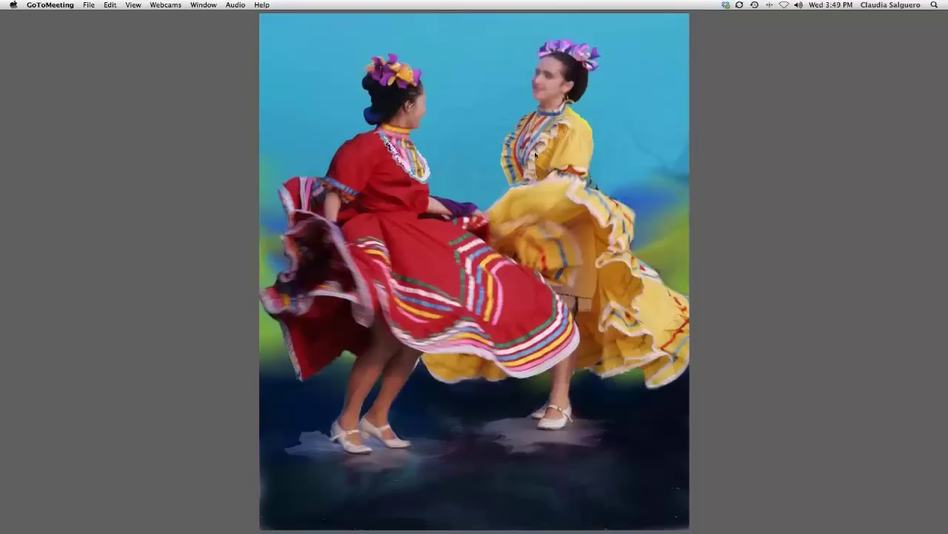
Step: In Corel Painter, adjust the background canvas colors using Uniform Color with Saturation -30 and Value -46
{"action": "left_click", "coordinate": [624, 139]}
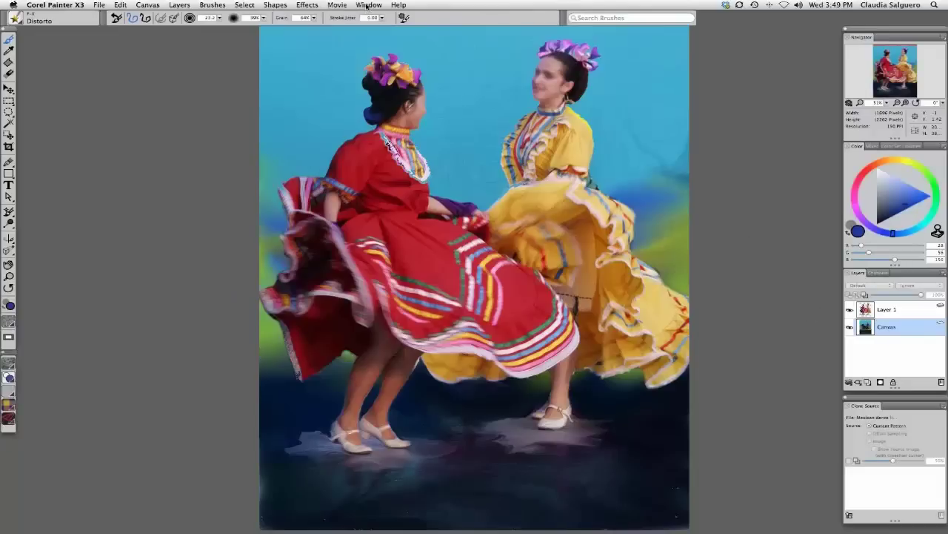
{"action": "left_click", "coordinate": [307, 4]}
{"action": "mouse_move", "coordinate": [326, 38]}
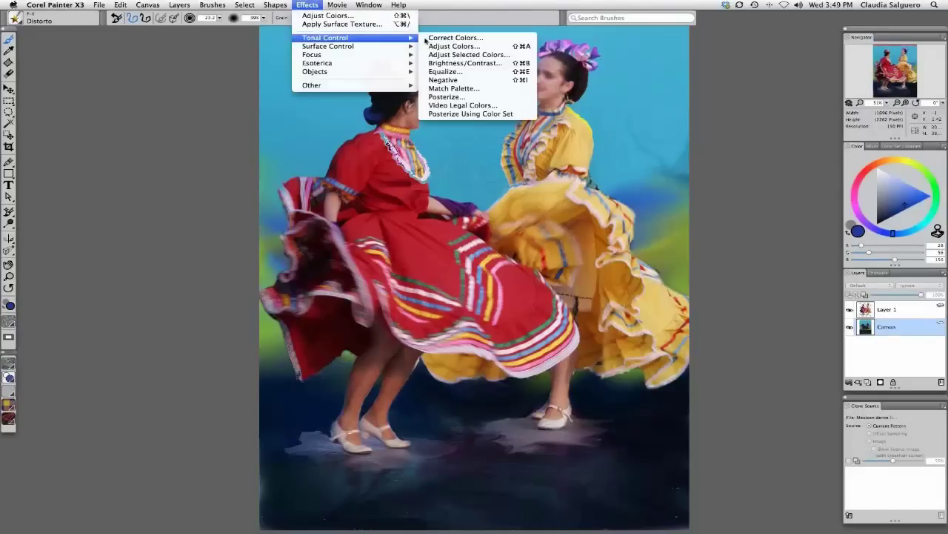
{"action": "left_click", "coordinate": [454, 46]}
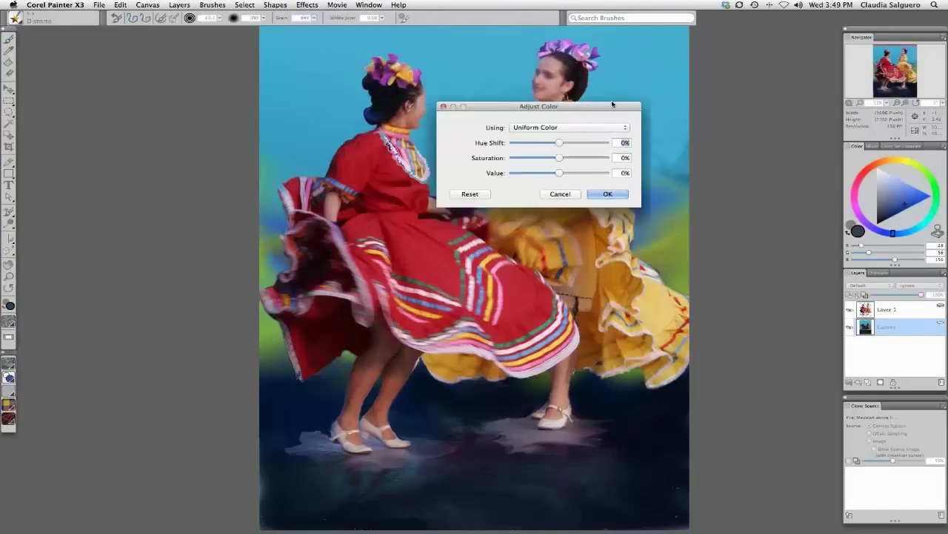
{"action": "left_click_drag", "start_coordinate": [608, 101], "coordinate": [876, 43]}
{"action": "mouse_move", "coordinate": [824, 97]}
{"action": "left_mouse_down"}
{"action": "mouse_move", "coordinate": [806, 97]}
{"action": "mouse_move", "coordinate": [812, 111]}
{"action": "left_mouse_up"}
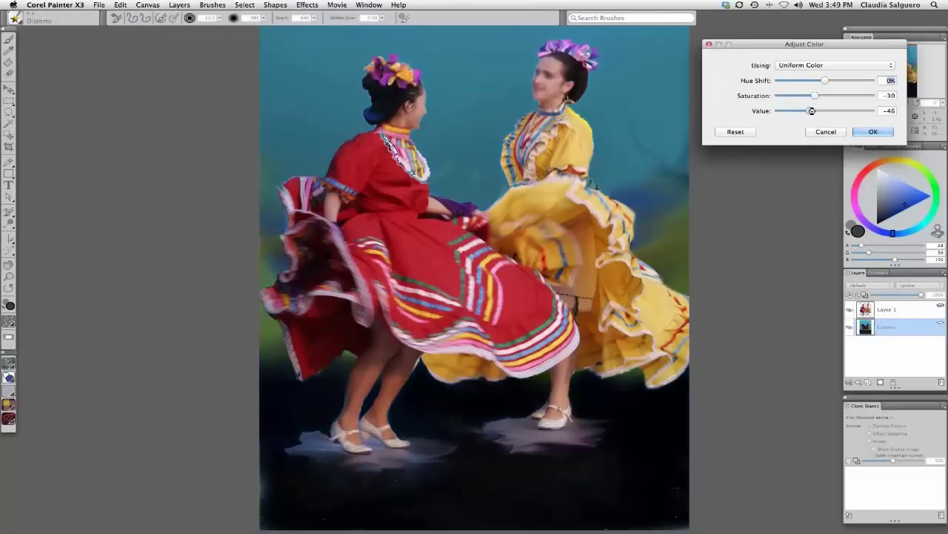
{"action": "left_click", "coordinate": [869, 131]}
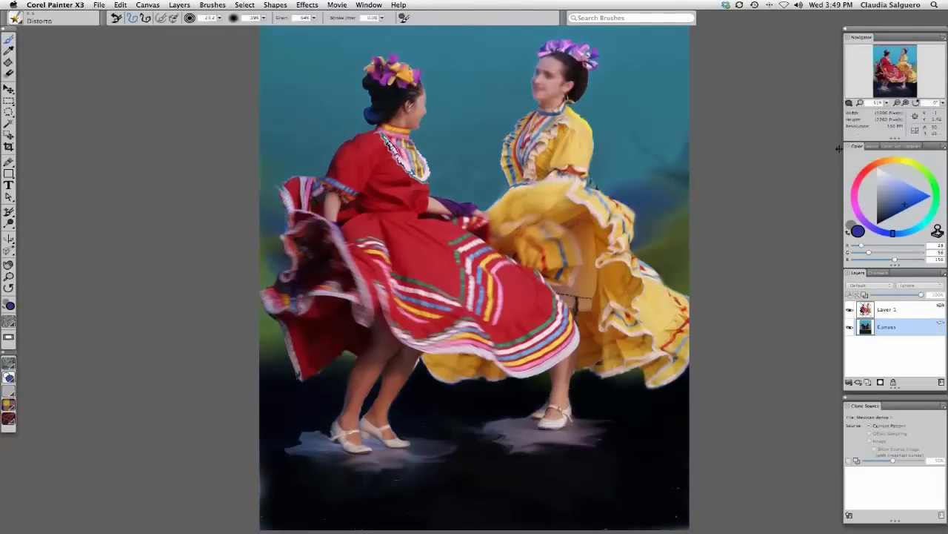
Step: Activate Layer 1 and try a blue brush stroke on the red dancer's sleeve, undoing it
{"action": "left_click", "coordinate": [887, 309]}
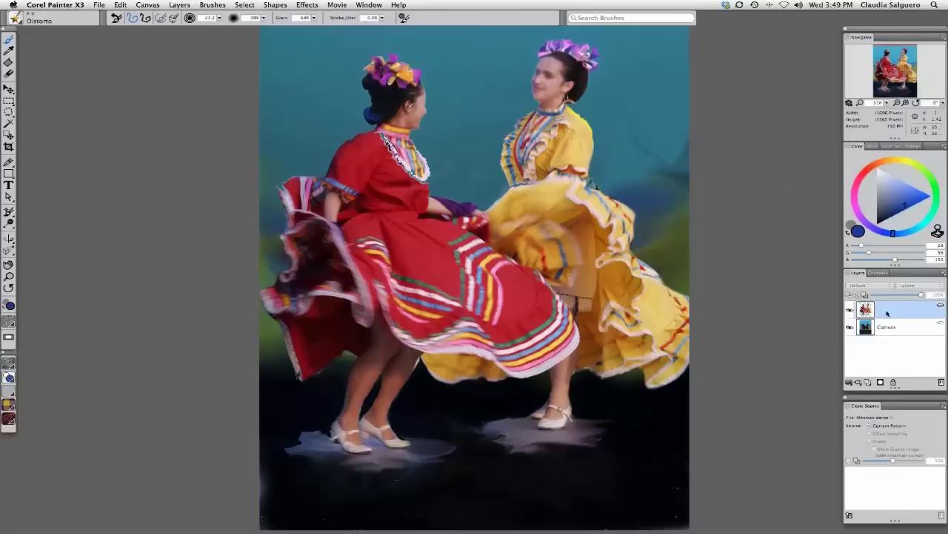
{"action": "left_click", "coordinate": [8, 73]}
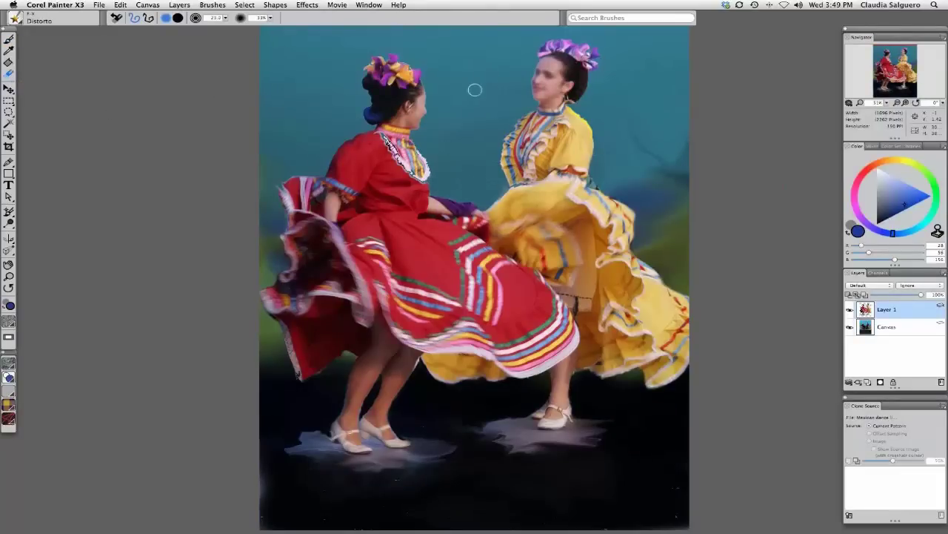
{"action": "left_click", "coordinate": [8, 38]}
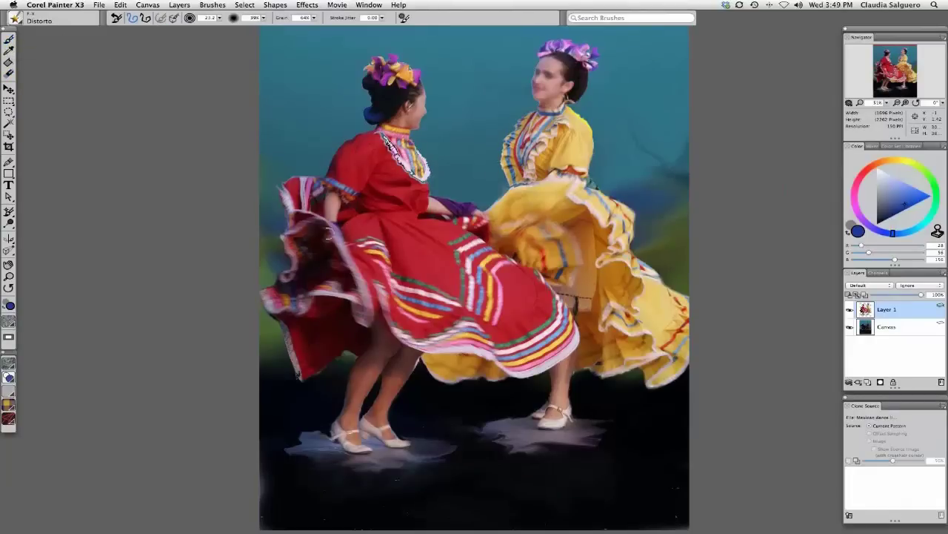
{"action": "mouse_move", "coordinate": [364, 159]}
{"action": "left_mouse_down"}
{"action": "mouse_move", "coordinate": [343, 164]}
{"action": "mouse_move", "coordinate": [356, 153]}
{"action": "left_mouse_up"}
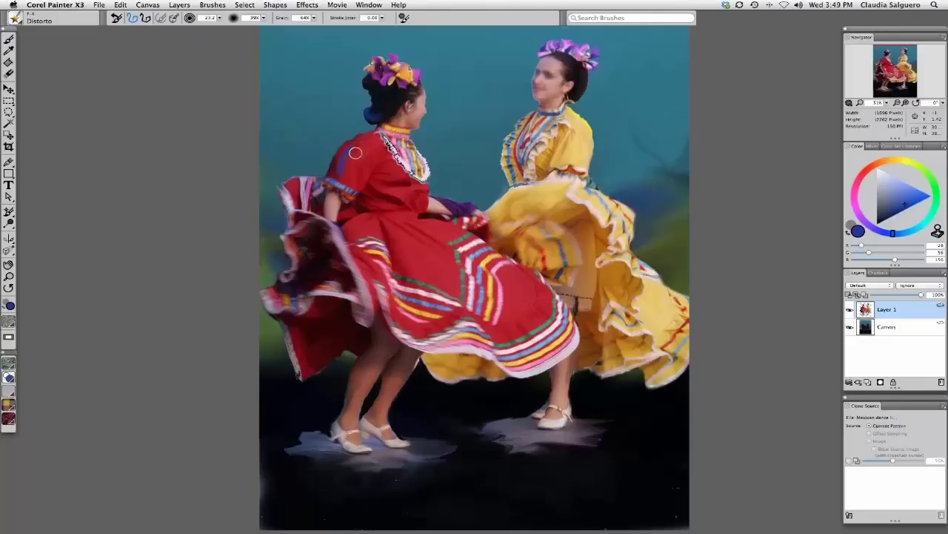
{"action": "key", "text": "super+z"}
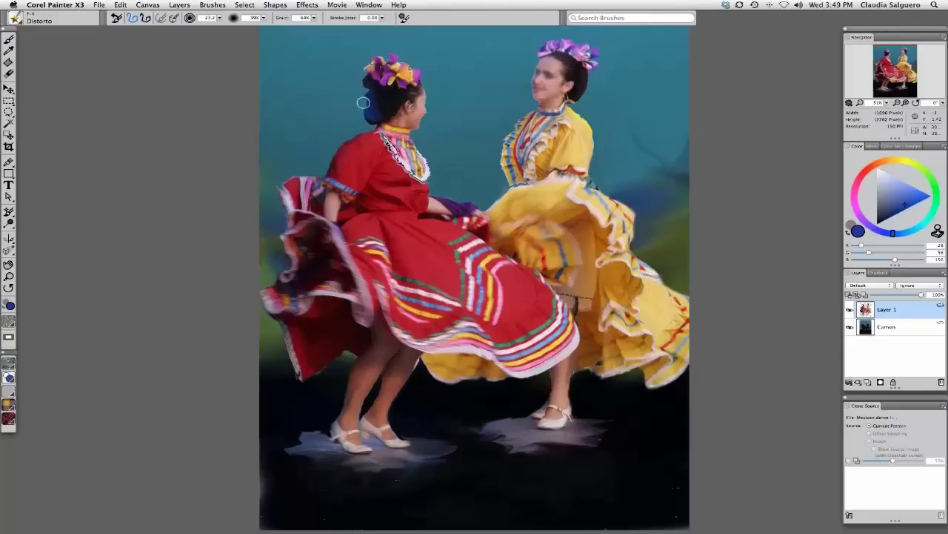
Step: Paint dark blue strokes over the hair of both dancers, using a larger brush for the finishing strokes
{"action": "left_click", "coordinate": [8, 275]}
{"action": "left_click_drag", "start_coordinate": [216, 270], "coordinate": [701, 25]}
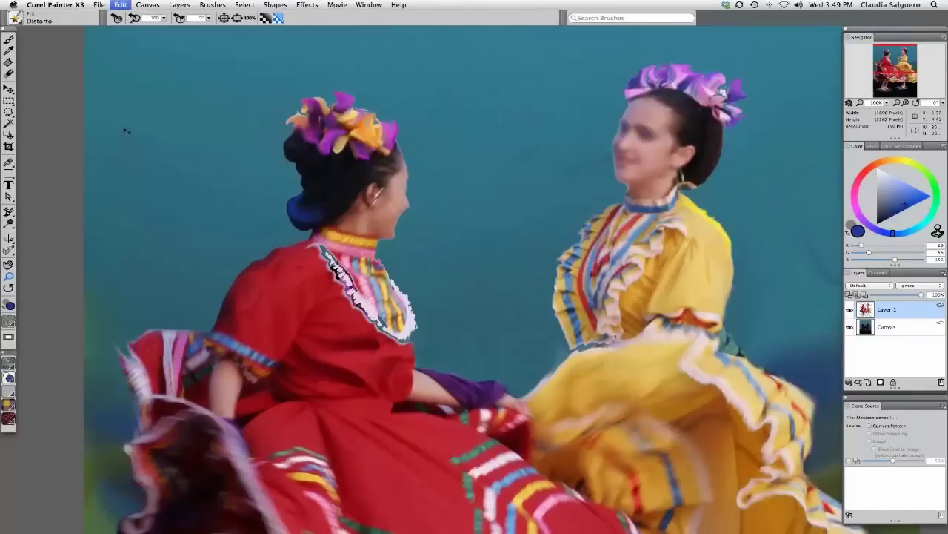
{"action": "left_click", "coordinate": [8, 39]}
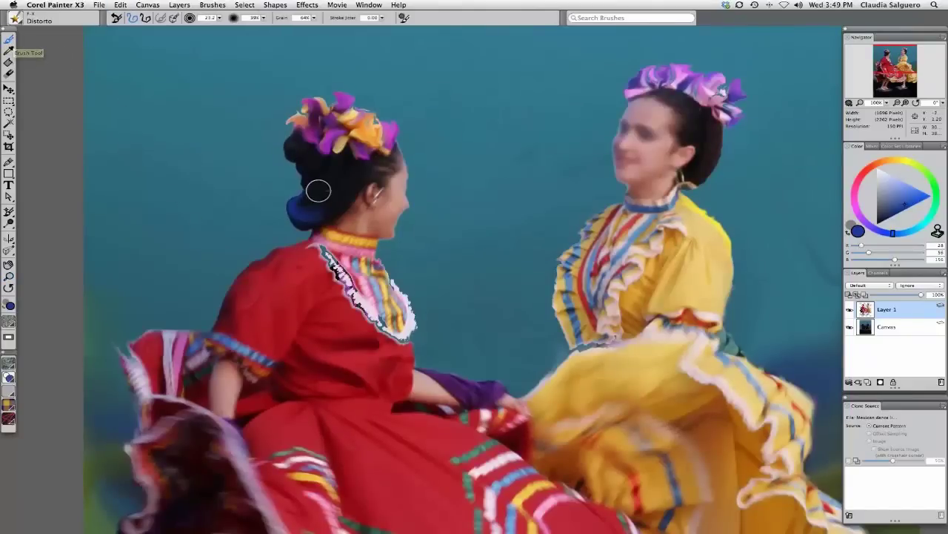
{"action": "mouse_move", "coordinate": [318, 191]}
{"action": "left_mouse_down"}
{"action": "mouse_move", "coordinate": [301, 171]}
{"action": "mouse_move", "coordinate": [296, 152]}
{"action": "mouse_move", "coordinate": [301, 198]}
{"action": "mouse_move", "coordinate": [321, 204]}
{"action": "mouse_move", "coordinate": [340, 177]}
{"action": "mouse_move", "coordinate": [354, 178]}
{"action": "mouse_move", "coordinate": [312, 197]}
{"action": "mouse_move", "coordinate": [310, 172]}
{"action": "mouse_move", "coordinate": [322, 178]}
{"action": "mouse_move", "coordinate": [289, 139]}
{"action": "mouse_move", "coordinate": [285, 152]}
{"action": "mouse_move", "coordinate": [295, 141]}
{"action": "mouse_move", "coordinate": [312, 183]}
{"action": "mouse_move", "coordinate": [309, 204]}
{"action": "mouse_move", "coordinate": [339, 187]}
{"action": "mouse_move", "coordinate": [285, 148]}
{"action": "mouse_move", "coordinate": [293, 208]}
{"action": "mouse_move", "coordinate": [296, 192]}
{"action": "mouse_move", "coordinate": [381, 164]}
{"action": "mouse_move", "coordinate": [291, 154]}
{"action": "left_mouse_up"}
{"action": "left_click", "coordinate": [893, 214]}
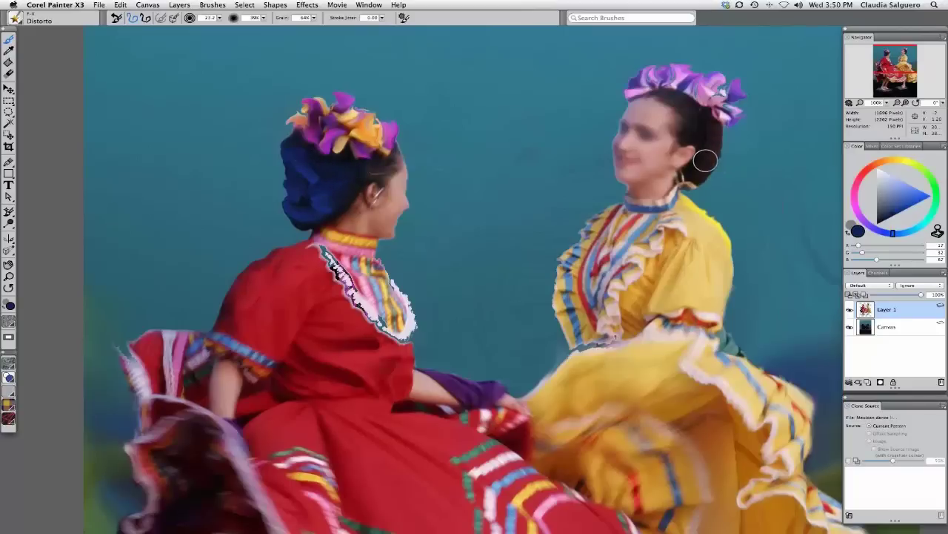
{"action": "key", "text": "super+0"}
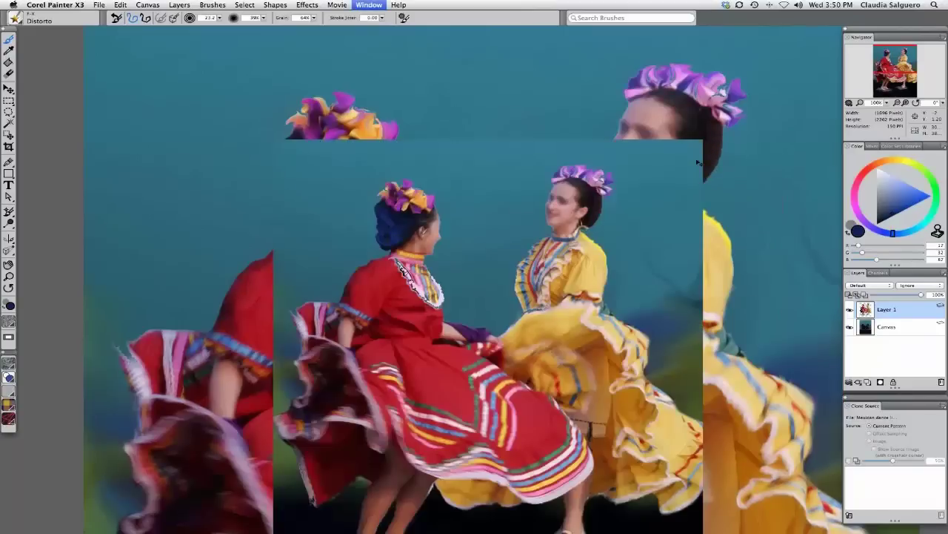
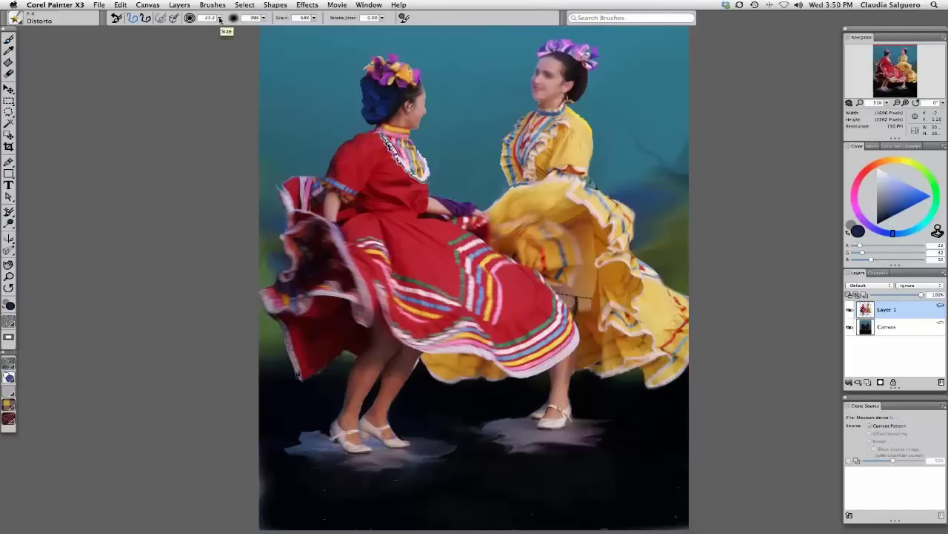
{"action": "left_click_drag", "start_coordinate": [220, 18], "coordinate": [223, 24]}
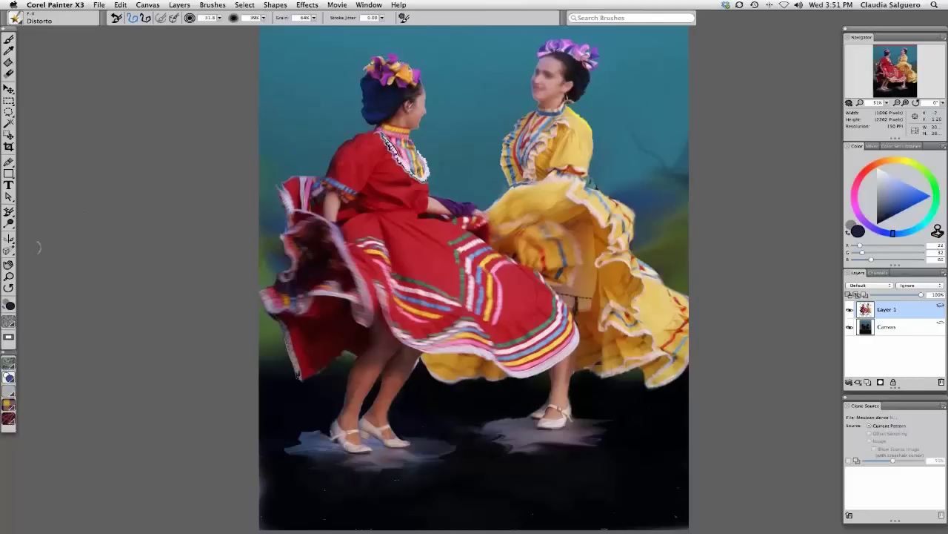
Step: With a smaller brush, add a dark blue petal and teal strokes to the top of the yellow dancer's flower headdress
{"action": "left_click", "coordinate": [9, 275]}
{"action": "left_click_drag", "start_coordinate": [260, 196], "coordinate": [718, 29]}
{"action": "key", "text": "b"}
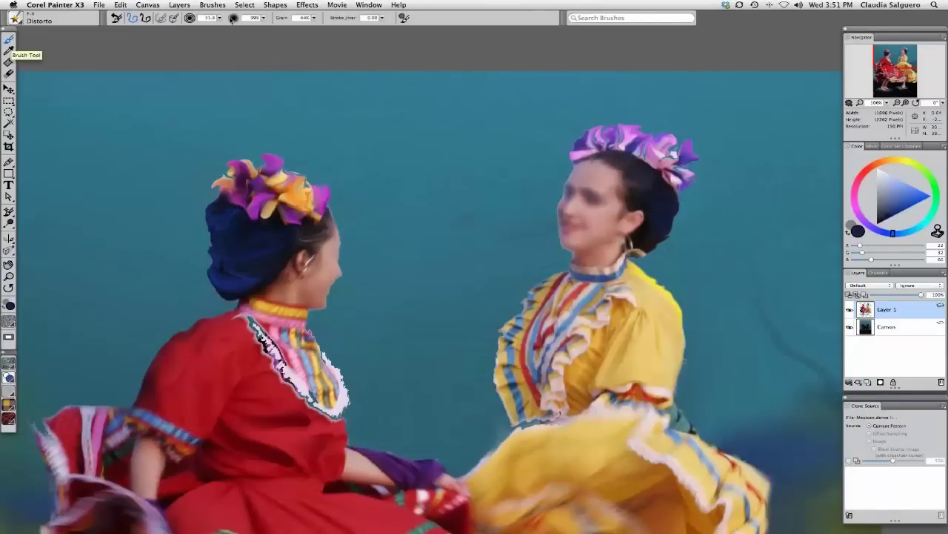
{"action": "left_click_drag", "start_coordinate": [220, 18], "coordinate": [210, 26]}
{"action": "left_click_drag", "start_coordinate": [630, 148], "coordinate": [649, 122]}
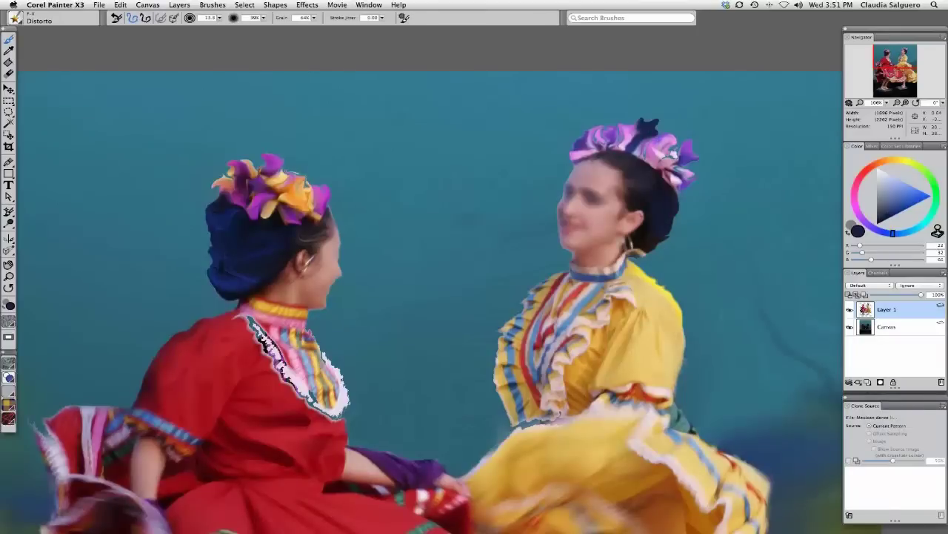
{"action": "left_click", "coordinate": [904, 199]}
{"action": "left_click", "coordinate": [921, 226]}
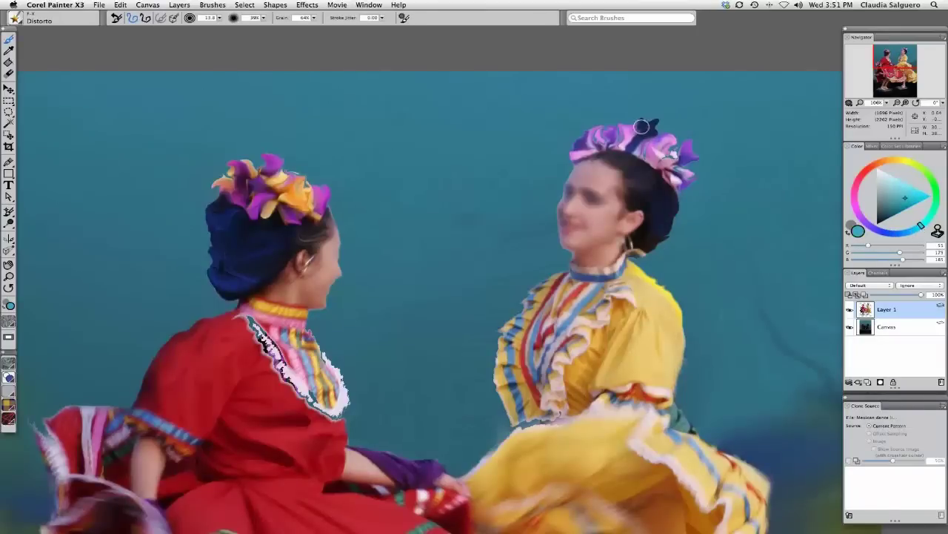
{"action": "mouse_move", "coordinate": [640, 134]}
{"action": "left_mouse_down"}
{"action": "mouse_move", "coordinate": [647, 114]}
{"action": "mouse_move", "coordinate": [652, 127]}
{"action": "mouse_move", "coordinate": [638, 124]}
{"action": "left_mouse_up"}
Step: Paint bright yellow petals along the top and back of the yellow dancer's headdress
{"action": "left_click_drag", "start_coordinate": [921, 225], "coordinate": [933, 181]}
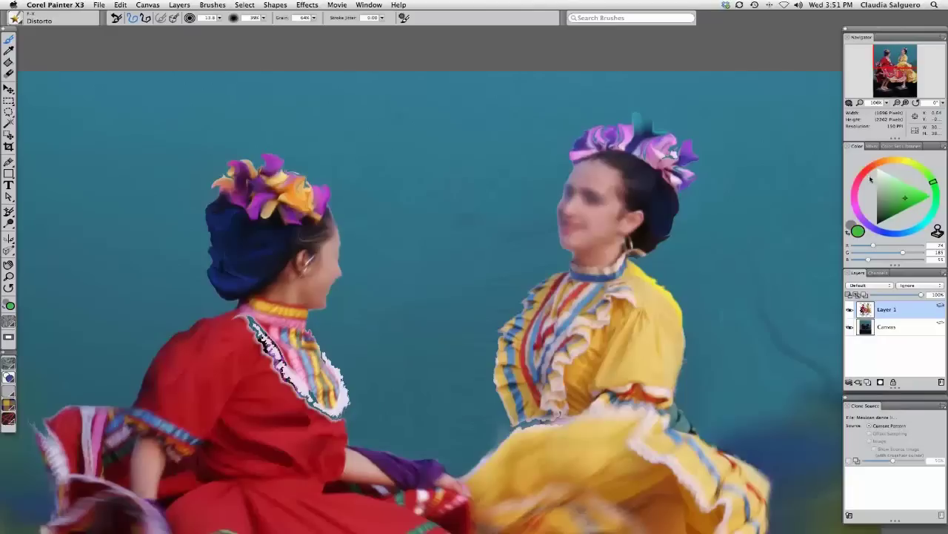
{"action": "left_click_drag", "start_coordinate": [871, 179], "coordinate": [895, 159]}
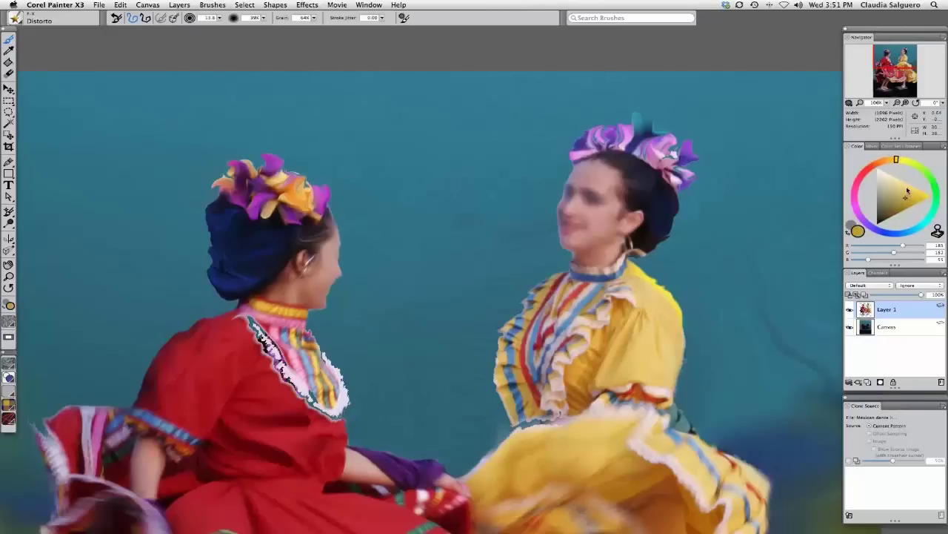
{"action": "left_click_drag", "start_coordinate": [907, 191], "coordinate": [908, 176]}
{"action": "left_click_drag", "start_coordinate": [897, 160], "coordinate": [907, 160]}
{"action": "mouse_move", "coordinate": [634, 117]}
{"action": "left_mouse_down"}
{"action": "mouse_move", "coordinate": [666, 127]}
{"action": "mouse_move", "coordinate": [650, 139]}
{"action": "mouse_move", "coordinate": [687, 141]}
{"action": "mouse_move", "coordinate": [677, 181]}
{"action": "mouse_move", "coordinate": [641, 131]}
{"action": "left_mouse_up"}
Step: Paint medium and deep blue petals across the top, back and front of the yellow dancer's headdress
{"action": "mouse_move", "coordinate": [915, 239]}
{"action": "left_mouse_down"}
{"action": "mouse_move", "coordinate": [904, 234]}
{"action": "mouse_move", "coordinate": [900, 208]}
{"action": "left_mouse_up"}
{"action": "mouse_move", "coordinate": [650, 118]}
{"action": "left_mouse_down"}
{"action": "mouse_move", "coordinate": [629, 148]}
{"action": "mouse_move", "coordinate": [653, 137]}
{"action": "mouse_move", "coordinate": [634, 121]}
{"action": "mouse_move", "coordinate": [648, 137]}
{"action": "left_mouse_up"}
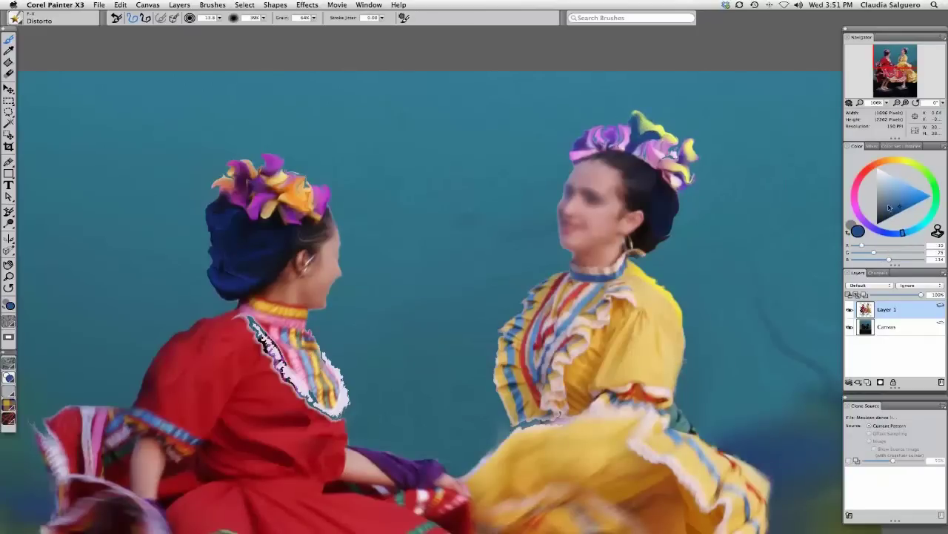
{"action": "left_click_drag", "start_coordinate": [902, 209], "coordinate": [915, 200]}
{"action": "mouse_move", "coordinate": [606, 123]}
{"action": "left_mouse_down"}
{"action": "mouse_move", "coordinate": [629, 118]}
{"action": "mouse_move", "coordinate": [620, 111]}
{"action": "mouse_move", "coordinate": [607, 127]}
{"action": "mouse_move", "coordinate": [636, 143]}
{"action": "left_mouse_up"}
{"action": "mouse_move", "coordinate": [892, 201]}
{"action": "left_mouse_down"}
{"action": "mouse_move", "coordinate": [904, 214]}
{"action": "mouse_move", "coordinate": [897, 234]}
{"action": "left_mouse_up"}
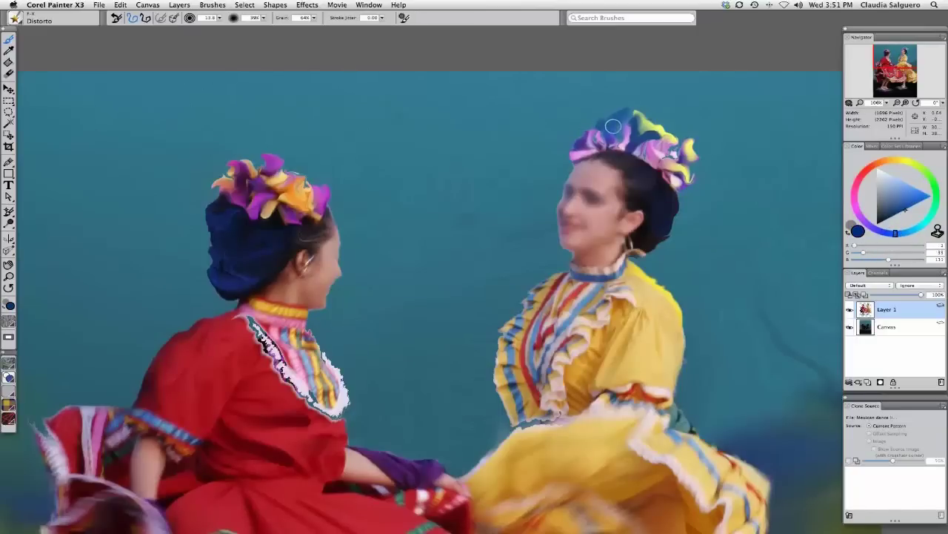
{"action": "mouse_move", "coordinate": [602, 130]}
{"action": "left_mouse_down"}
{"action": "mouse_move", "coordinate": [627, 111]}
{"action": "mouse_move", "coordinate": [637, 117]}
{"action": "left_mouse_up"}
{"action": "mouse_move", "coordinate": [674, 154]}
{"action": "left_mouse_down"}
{"action": "mouse_move", "coordinate": [692, 161]}
{"action": "mouse_move", "coordinate": [676, 148]}
{"action": "mouse_move", "coordinate": [695, 175]}
{"action": "mouse_move", "coordinate": [690, 191]}
{"action": "left_mouse_up"}
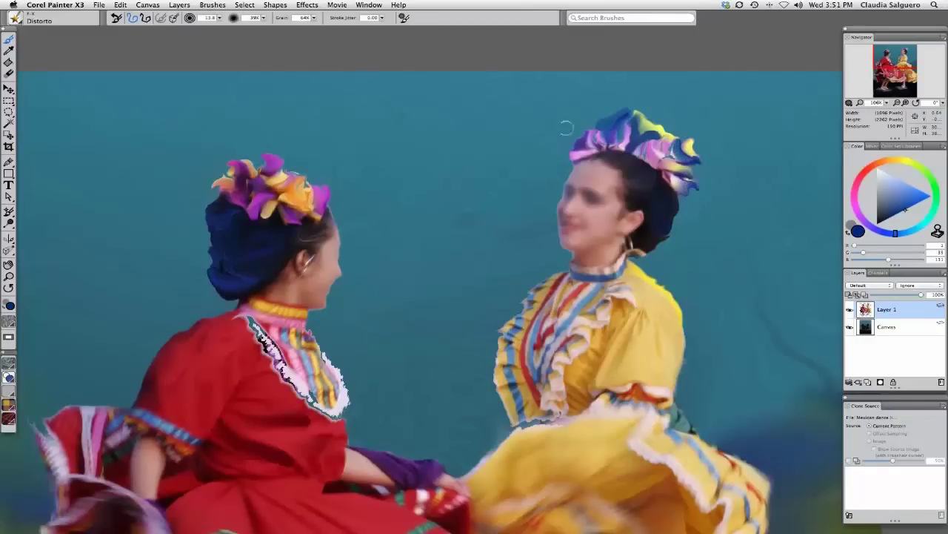
{"action": "mouse_move", "coordinate": [572, 131]}
{"action": "left_mouse_down"}
{"action": "mouse_move", "coordinate": [571, 144]}
{"action": "mouse_move", "coordinate": [585, 122]}
{"action": "mouse_move", "coordinate": [618, 153]}
{"action": "left_mouse_up"}
Step: Accent the front petals of the yellow dancer's headdress with light blue, teal and bright yellow strokes
{"action": "left_click", "coordinate": [905, 181]}
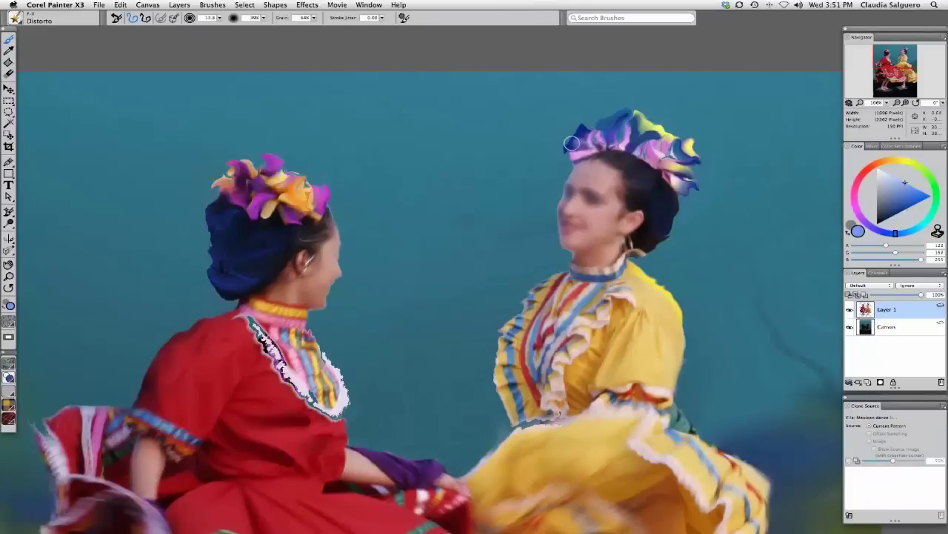
{"action": "left_click", "coordinate": [902, 207]}
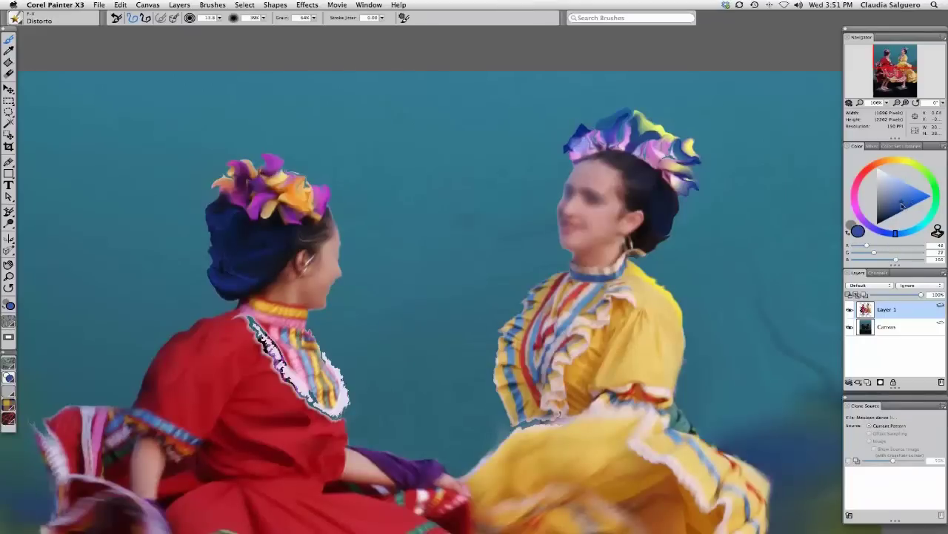
{"action": "left_click", "coordinate": [921, 226]}
{"action": "mouse_move", "coordinate": [578, 139]}
{"action": "left_mouse_down"}
{"action": "mouse_move", "coordinate": [587, 127]}
{"action": "mouse_move", "coordinate": [566, 146]}
{"action": "mouse_move", "coordinate": [577, 133]}
{"action": "left_mouse_up"}
{"action": "left_click", "coordinate": [909, 162]}
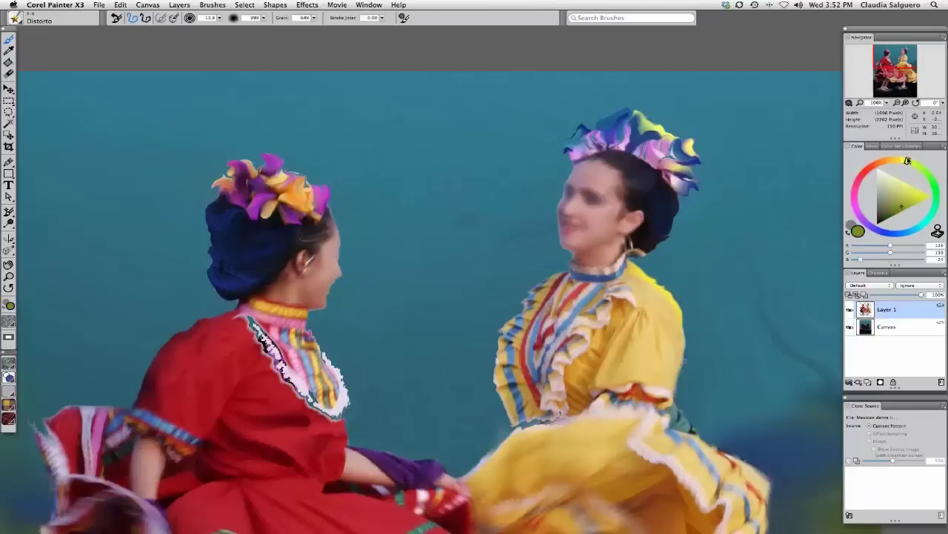
{"action": "left_click", "coordinate": [912, 186]}
{"action": "mouse_move", "coordinate": [581, 129]}
{"action": "left_mouse_down"}
{"action": "mouse_move", "coordinate": [560, 148]}
{"action": "mouse_move", "coordinate": [587, 139]}
{"action": "mouse_move", "coordinate": [594, 121]}
{"action": "left_mouse_up"}
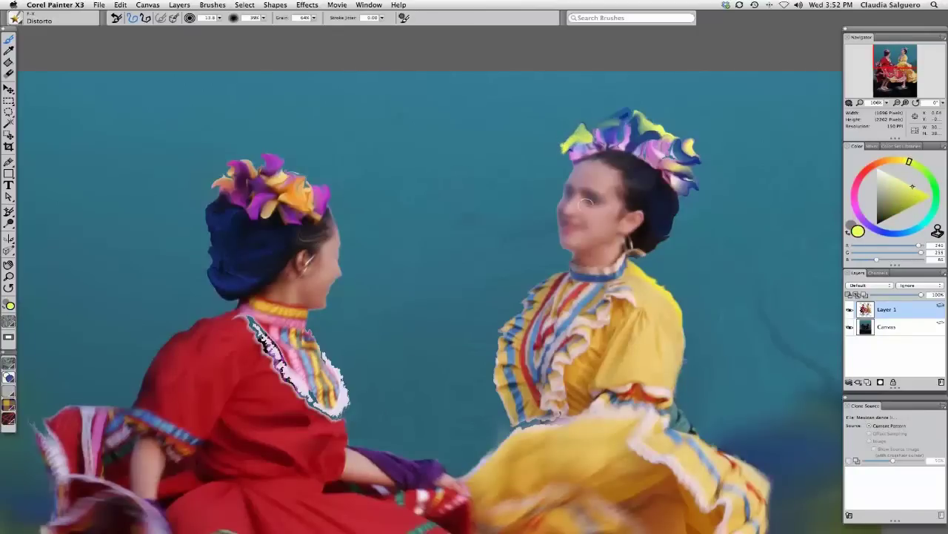
Step: Brush a brighter blue over the yellow dancer's hair bun and the band of her collar
{"action": "left_click", "coordinate": [899, 234]}
{"action": "left_click_drag", "start_coordinate": [907, 202], "coordinate": [910, 205]}
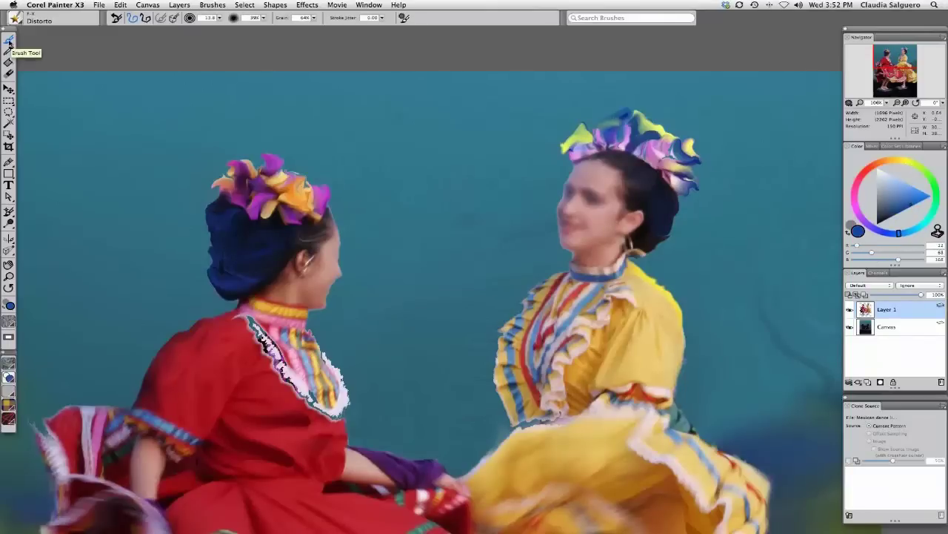
{"action": "mouse_move", "coordinate": [671, 194]}
{"action": "left_mouse_down"}
{"action": "mouse_move", "coordinate": [658, 236]}
{"action": "mouse_move", "coordinate": [639, 246]}
{"action": "mouse_move", "coordinate": [652, 240]}
{"action": "mouse_move", "coordinate": [645, 246]}
{"action": "mouse_move", "coordinate": [676, 200]}
{"action": "mouse_move", "coordinate": [668, 190]}
{"action": "mouse_move", "coordinate": [653, 245]}
{"action": "mouse_move", "coordinate": [639, 245]}
{"action": "mouse_move", "coordinate": [673, 217]}
{"action": "left_mouse_up"}
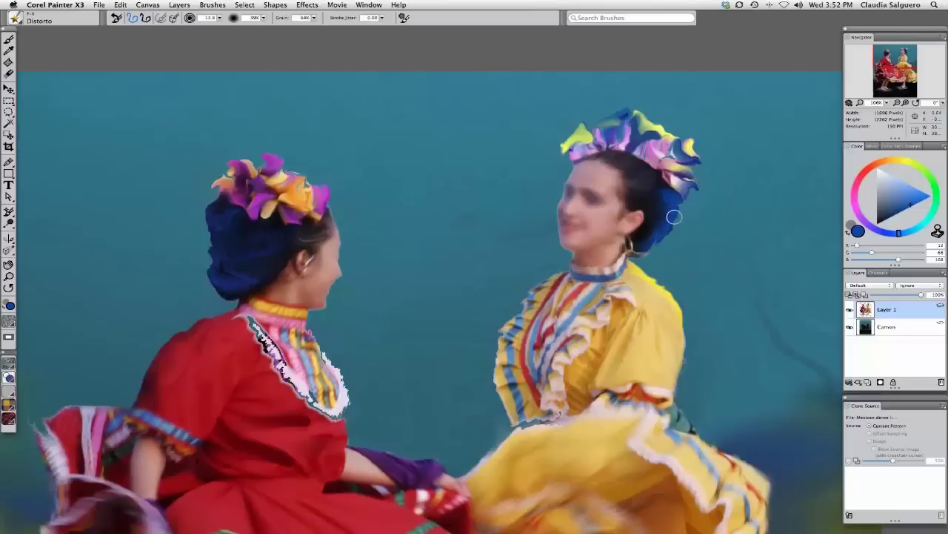
{"action": "mouse_move", "coordinate": [613, 275]}
{"action": "left_mouse_down"}
{"action": "mouse_move", "coordinate": [575, 274]}
{"action": "mouse_move", "coordinate": [618, 272]}
{"action": "left_mouse_up"}
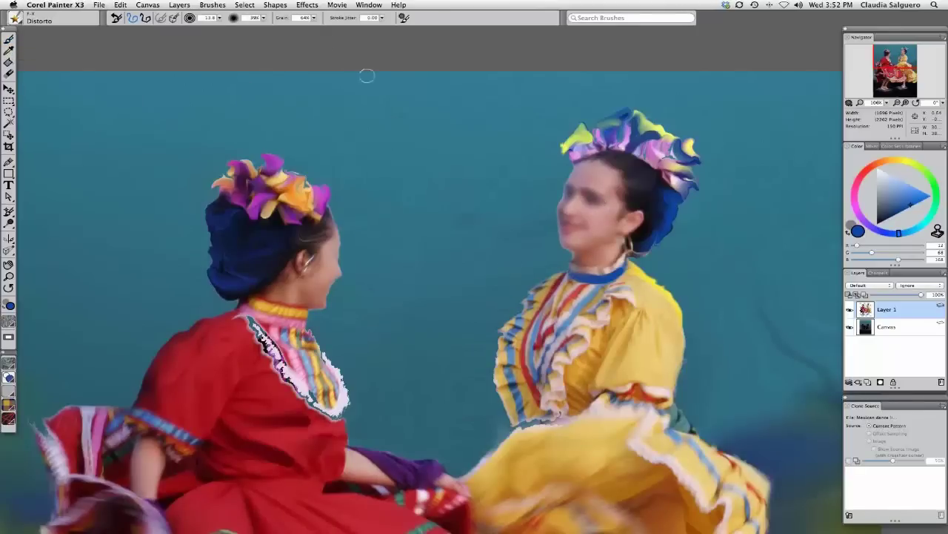
Step: Set the Mexican dance2.rif document as the clone source image
{"action": "left_click", "coordinate": [937, 232]}
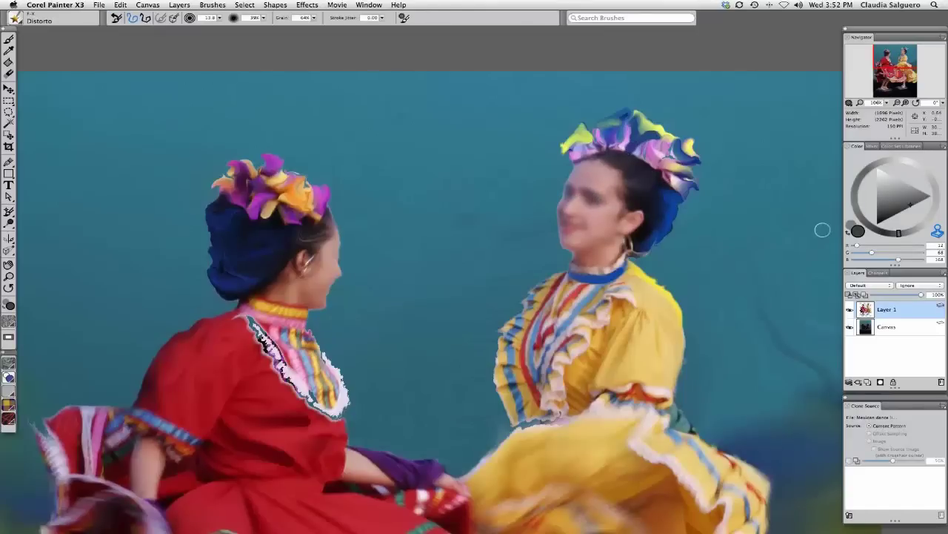
{"action": "left_click", "coordinate": [937, 231]}
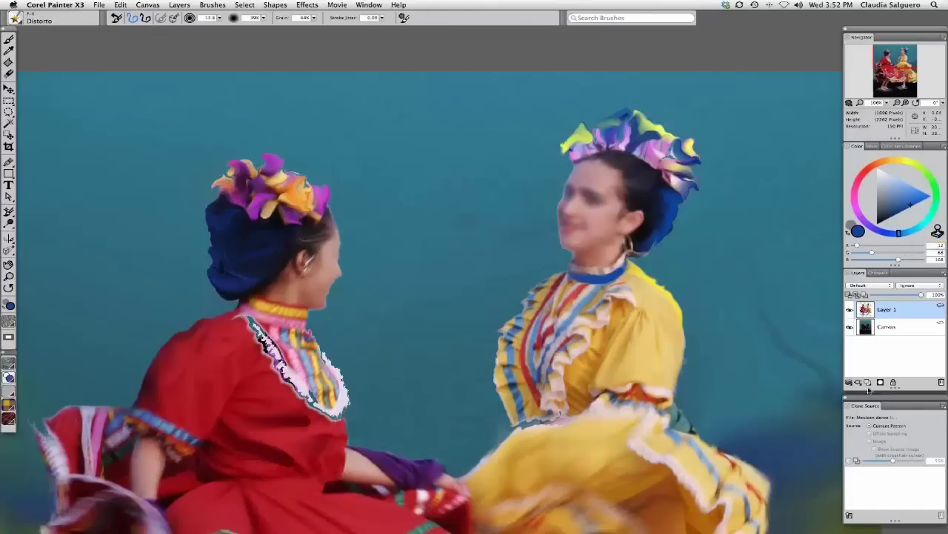
{"action": "left_click_drag", "start_coordinate": [864, 400], "coordinate": [846, 372]}
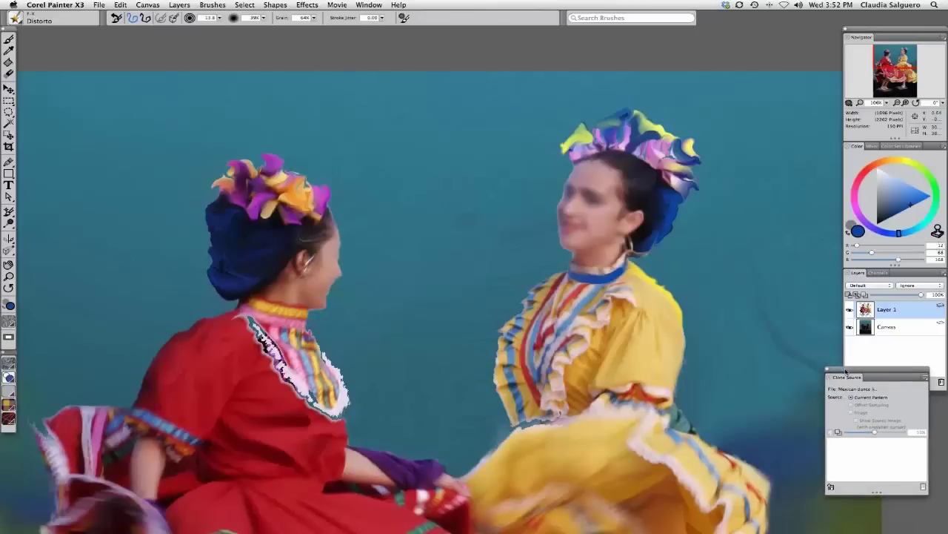
{"action": "left_click", "coordinate": [831, 487]}
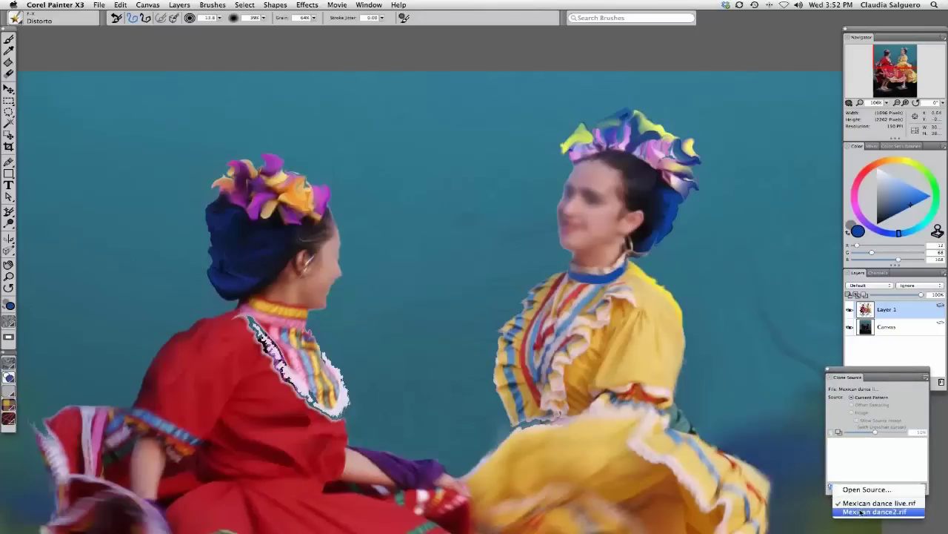
{"action": "left_click", "coordinate": [861, 511]}
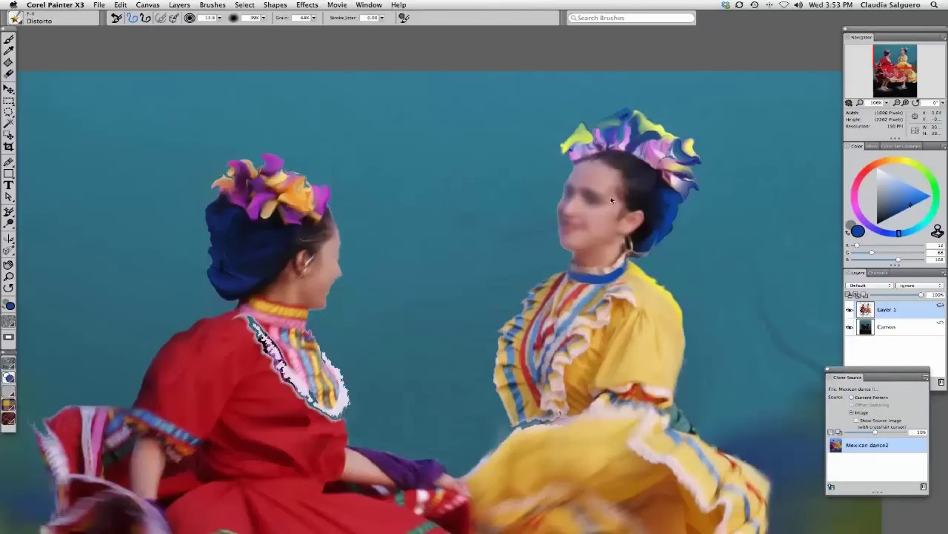
Step: Refine both dancers' faces with cloned color from the source image, reducing the brush size to 7.1 for the details
{"action": "mouse_move", "coordinate": [599, 198]}
{"action": "left_mouse_down"}
{"action": "mouse_move", "coordinate": [594, 205]}
{"action": "mouse_move", "coordinate": [593, 191]}
{"action": "mouse_move", "coordinate": [571, 190]}
{"action": "mouse_move", "coordinate": [571, 177]}
{"action": "mouse_move", "coordinate": [572, 219]}
{"action": "mouse_move", "coordinate": [575, 209]}
{"action": "left_mouse_up"}
{"action": "left_click", "coordinate": [937, 231]}
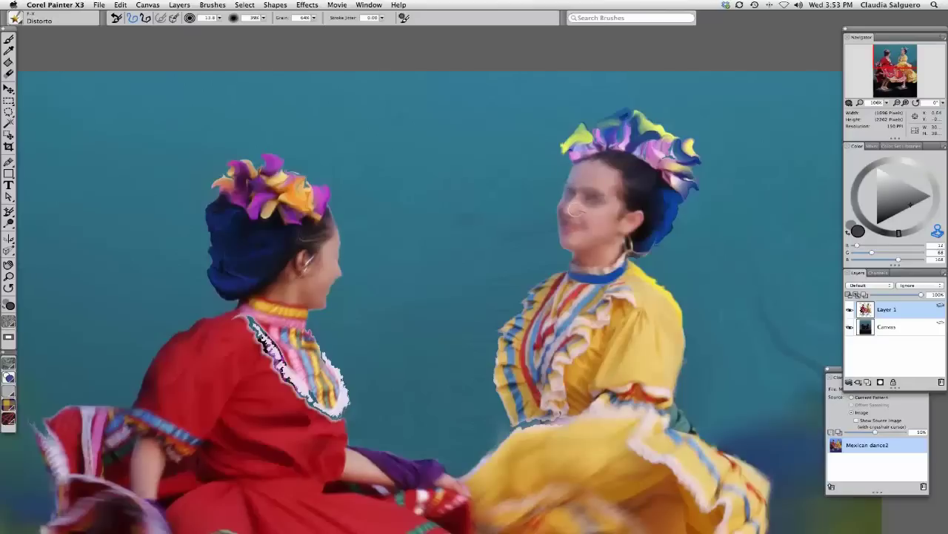
{"action": "key", "text": "super+minus"}
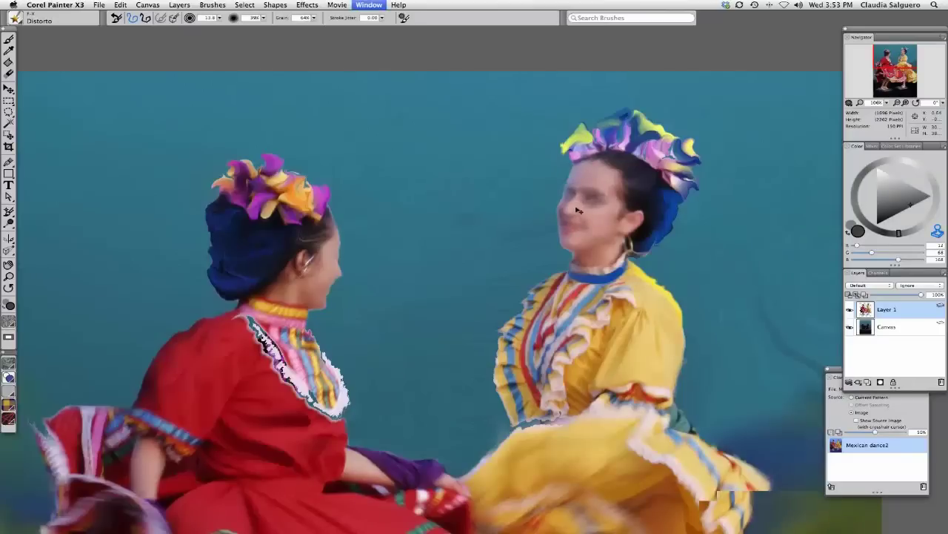
{"action": "key", "text": "super+minus"}
{"action": "key", "text": "super+minus"}
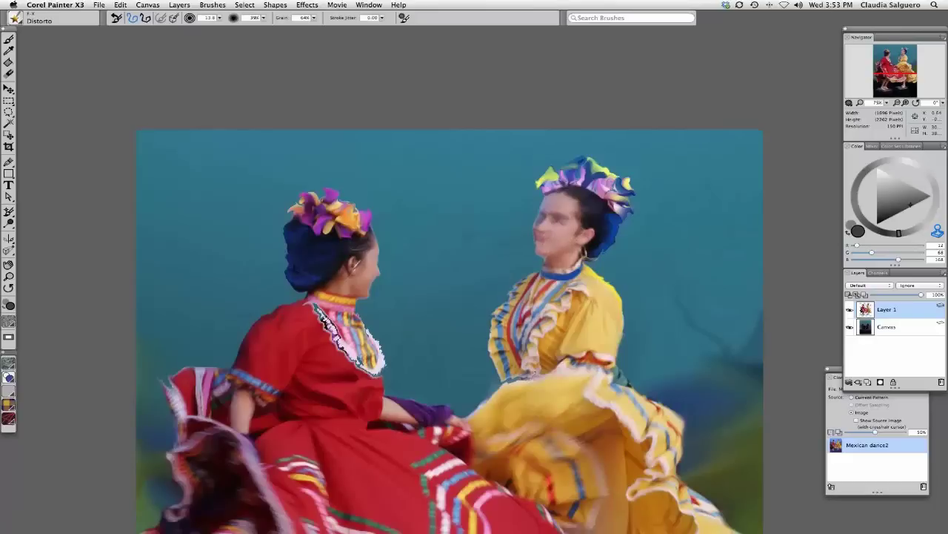
{"action": "left_click_drag", "start_coordinate": [220, 18], "coordinate": [212, 21]}
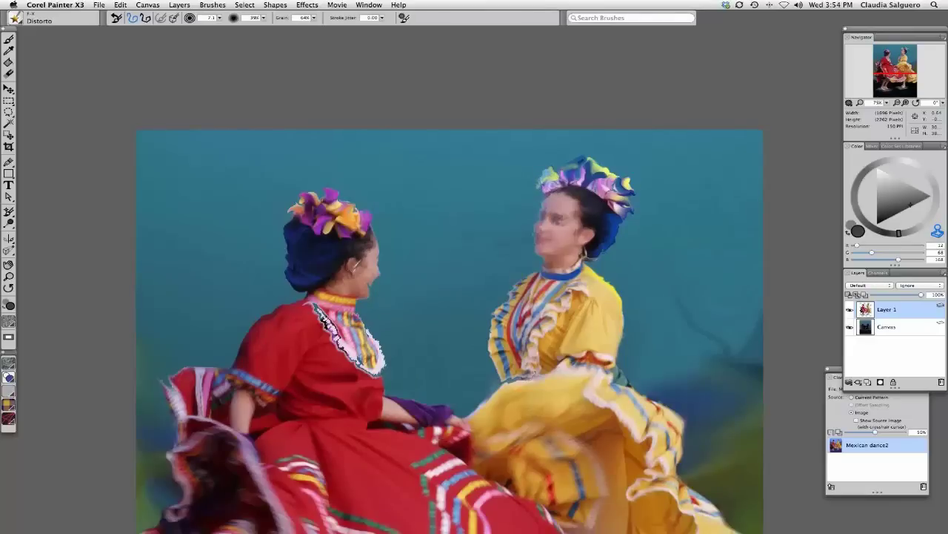
Step: Undo the last two strokes, enlarge the brush slightly and work cloned color into the collar and bodice ruffles of both dancers
{"action": "key", "text": "super+z"}
{"action": "key", "text": "super+z"}
{"action": "left_click_drag", "start_coordinate": [220, 17], "coordinate": [227, 30]}
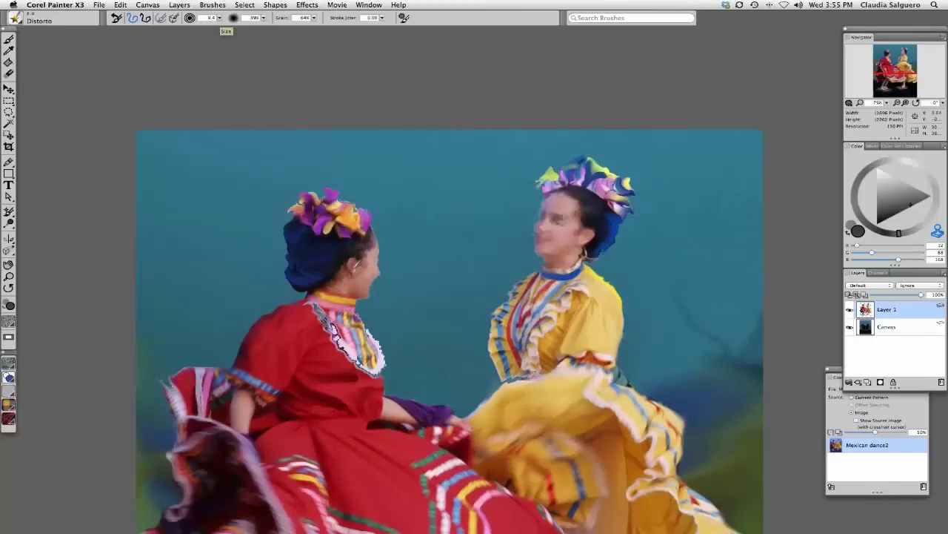
{"action": "mouse_move", "coordinate": [330, 328]}
{"action": "left_mouse_down"}
{"action": "mouse_move", "coordinate": [374, 370]}
{"action": "mouse_move", "coordinate": [381, 363]}
{"action": "mouse_move", "coordinate": [364, 319]}
{"action": "mouse_move", "coordinate": [381, 358]}
{"action": "mouse_move", "coordinate": [367, 363]}
{"action": "mouse_move", "coordinate": [332, 314]}
{"action": "mouse_move", "coordinate": [355, 320]}
{"action": "left_mouse_up"}
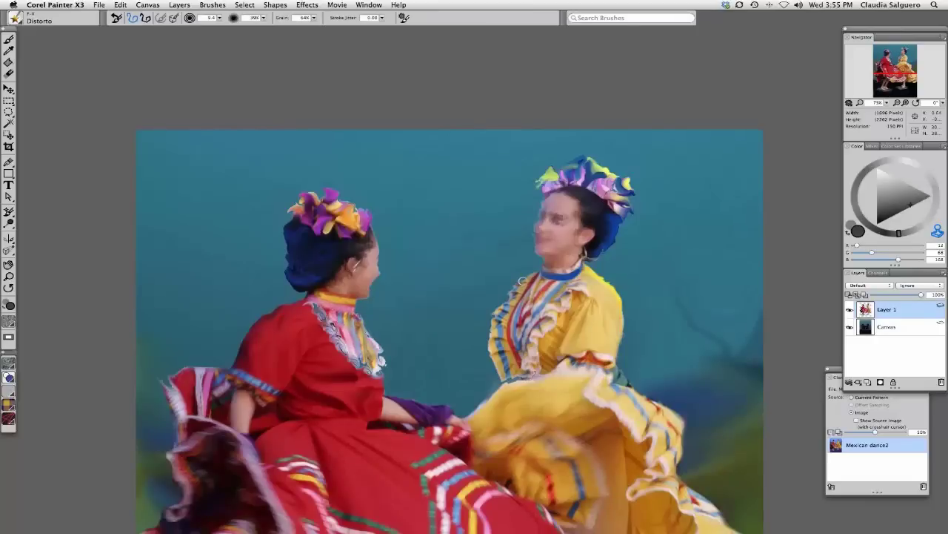
{"action": "mouse_move", "coordinate": [512, 297]}
{"action": "left_mouse_down"}
{"action": "mouse_move", "coordinate": [499, 338]}
{"action": "mouse_move", "coordinate": [506, 366]}
{"action": "mouse_move", "coordinate": [491, 360]}
{"action": "mouse_move", "coordinate": [492, 319]}
{"action": "mouse_move", "coordinate": [513, 286]}
{"action": "left_mouse_up"}
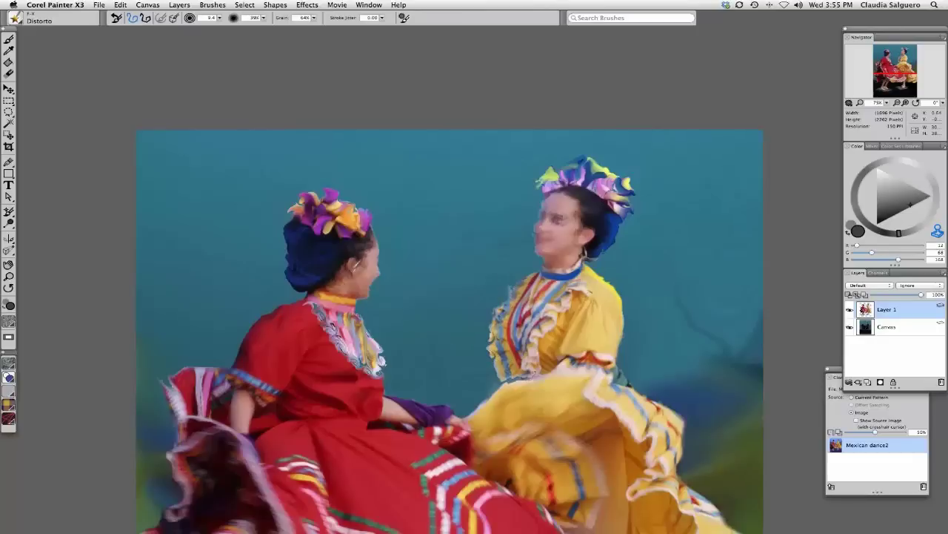
{"action": "mouse_move", "coordinate": [563, 304]}
{"action": "left_mouse_down"}
{"action": "mouse_move", "coordinate": [539, 313]}
{"action": "mouse_move", "coordinate": [527, 377]}
{"action": "left_mouse_up"}
{"action": "mouse_move", "coordinate": [538, 296]}
{"action": "left_mouse_down"}
{"action": "mouse_move", "coordinate": [546, 302]}
{"action": "mouse_move", "coordinate": [518, 335]}
{"action": "mouse_move", "coordinate": [551, 271]}
{"action": "mouse_move", "coordinate": [577, 273]}
{"action": "left_mouse_up"}
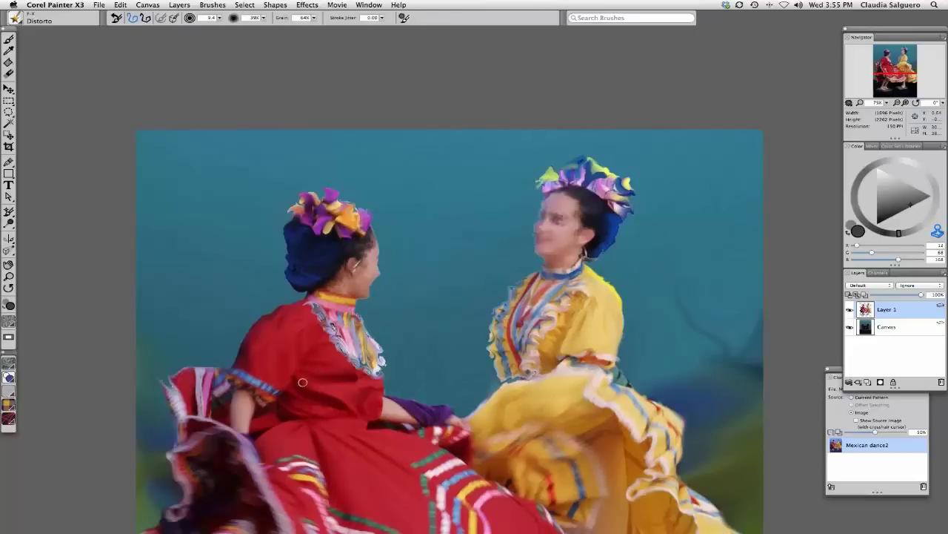
Step: Turn off clone color and paint wavy blue trim along the yellow dancer's bodice ruffles and skirt edge and the red dancer's collar ruffle
{"action": "right_click", "coordinate": [326, 397]}
{"action": "key", "text": "Escape"}
{"action": "left_click", "coordinate": [937, 232]}
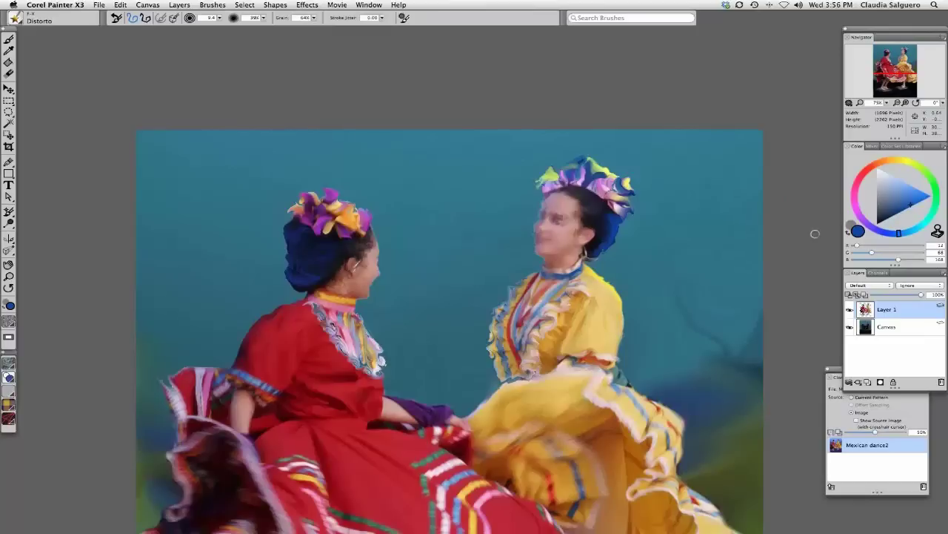
{"action": "mouse_move", "coordinate": [566, 357]}
{"action": "left_mouse_down"}
{"action": "mouse_move", "coordinate": [615, 370]}
{"action": "mouse_move", "coordinate": [648, 412]}
{"action": "left_mouse_up"}
{"action": "mouse_move", "coordinate": [517, 343]}
{"action": "left_mouse_down"}
{"action": "mouse_move", "coordinate": [560, 293]}
{"action": "mouse_move", "coordinate": [582, 288]}
{"action": "mouse_move", "coordinate": [547, 325]}
{"action": "mouse_move", "coordinate": [527, 378]}
{"action": "left_mouse_up"}
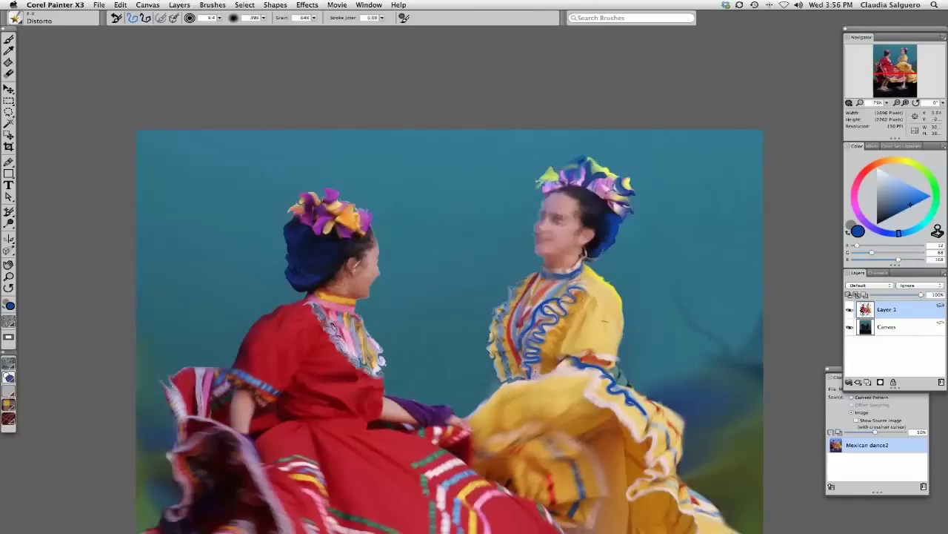
{"action": "mouse_move", "coordinate": [310, 302]}
{"action": "left_mouse_down"}
{"action": "mouse_move", "coordinate": [334, 337]}
{"action": "mouse_move", "coordinate": [387, 378]}
{"action": "left_mouse_up"}
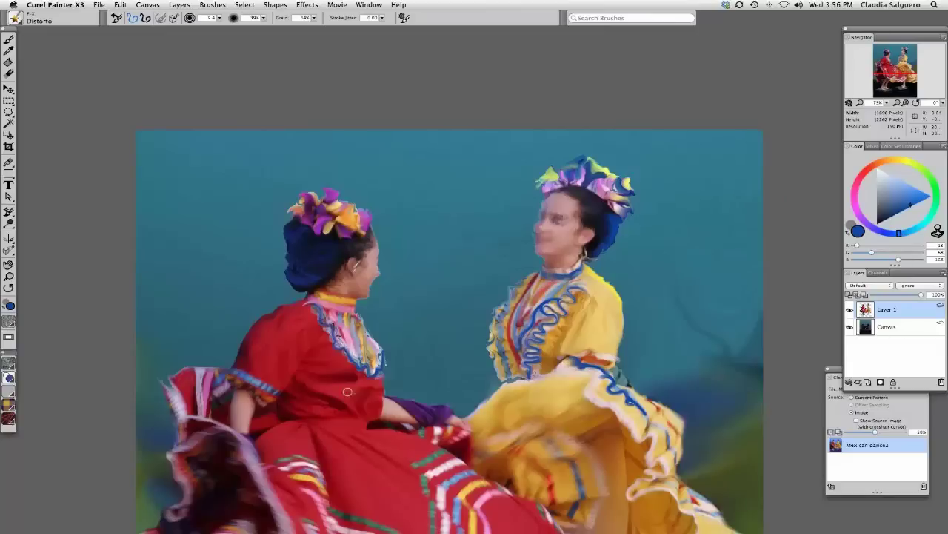
{"action": "key", "text": "super+0"}
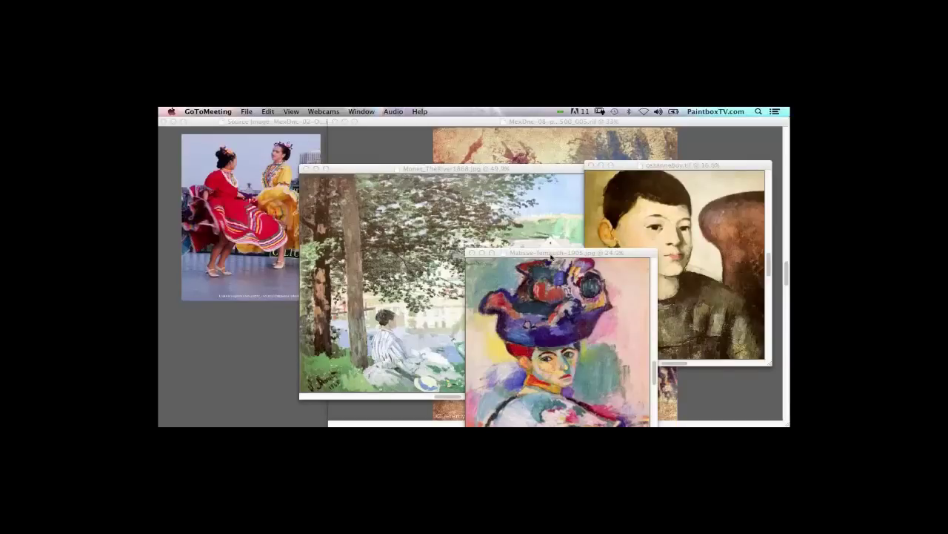
Step: Rearrange the Matisse, Monet and Cézanne reference paintings to compare their brushwork and color side by side
{"action": "mouse_move", "coordinate": [550, 256]}
{"action": "left_mouse_down"}
{"action": "mouse_move", "coordinate": [551, 237]}
{"action": "mouse_move", "coordinate": [464, 237]}
{"action": "mouse_move", "coordinate": [256, 169]}
{"action": "left_mouse_up"}
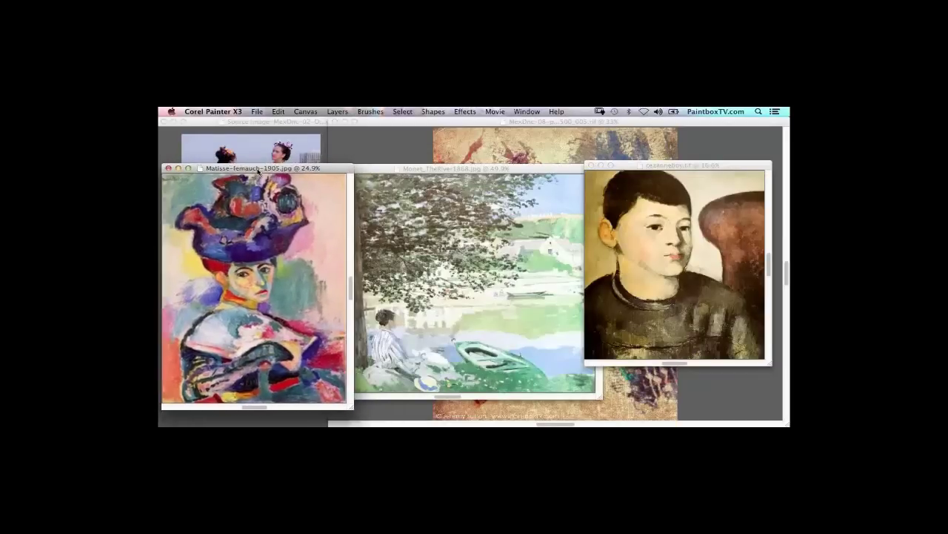
{"action": "left_click", "coordinate": [375, 169]}
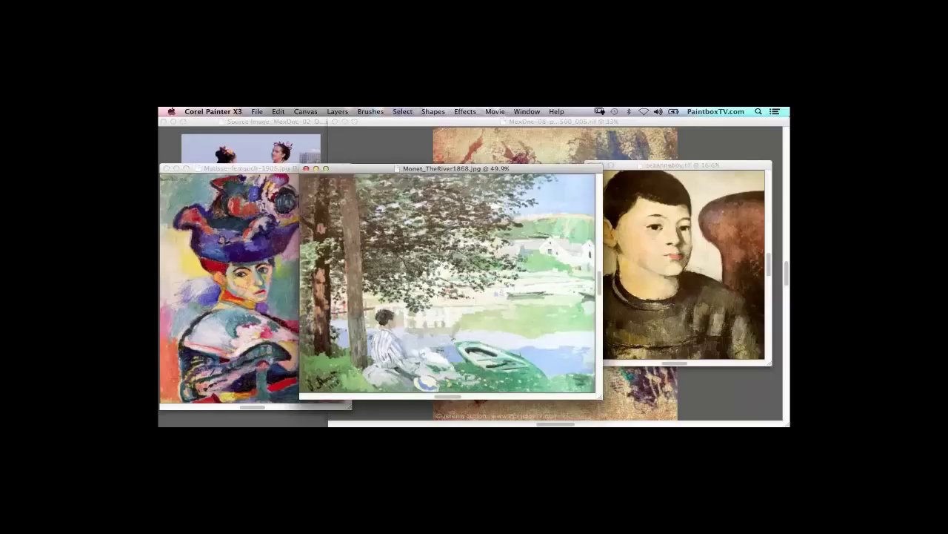
{"action": "left_click_drag", "start_coordinate": [374, 169], "coordinate": [415, 205]}
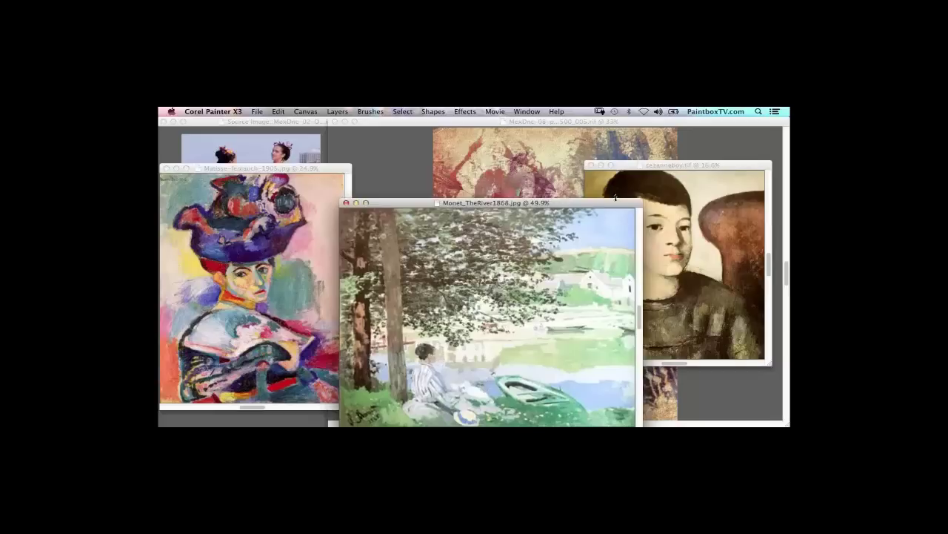
{"action": "left_click_drag", "start_coordinate": [647, 169], "coordinate": [597, 173]}
{"action": "left_click_drag", "start_coordinate": [312, 172], "coordinate": [440, 170]}
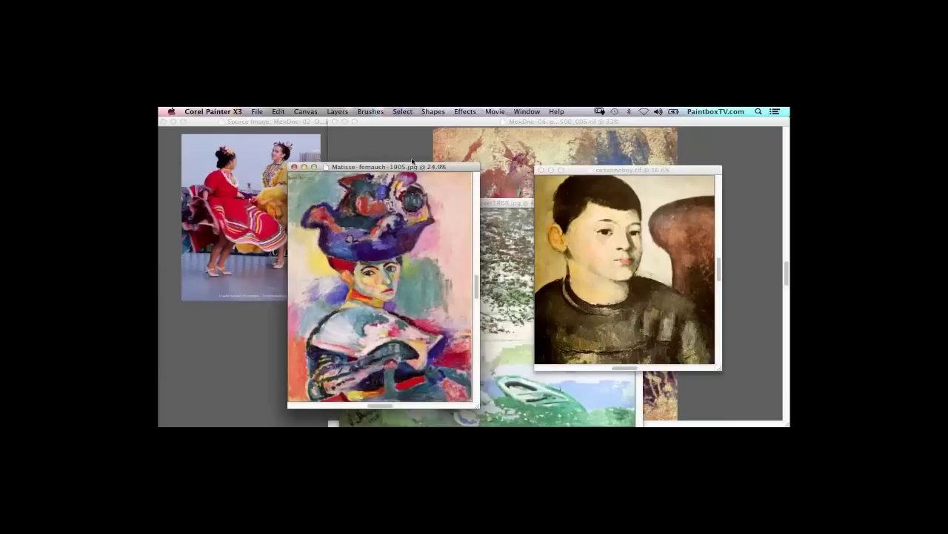
{"action": "left_click_drag", "start_coordinate": [396, 168], "coordinate": [426, 182]}
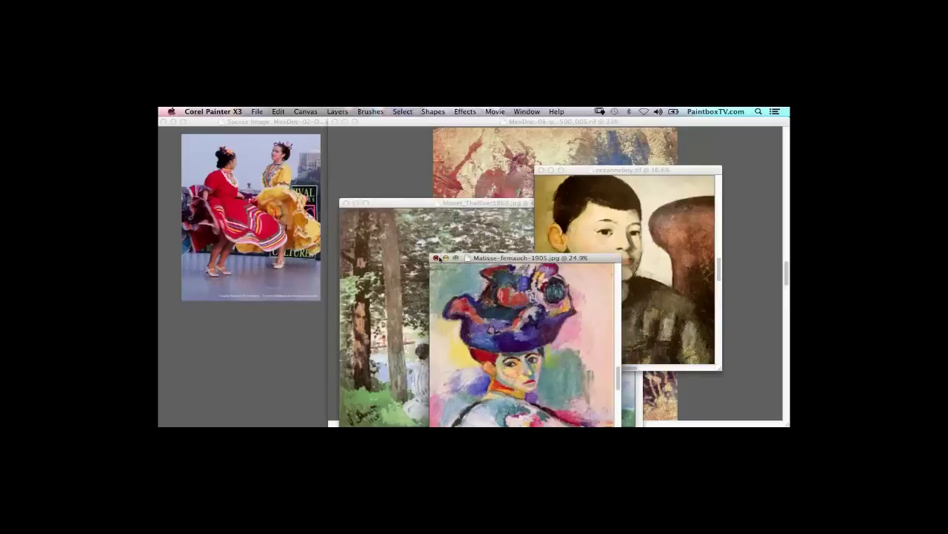
Step: Close the Matisse-femauch-1905.jpg, cezanneboy.tif and Monet_TheRiver1868.jpg reference images
{"action": "key", "text": "super+w"}
{"action": "left_click", "coordinate": [442, 237]}
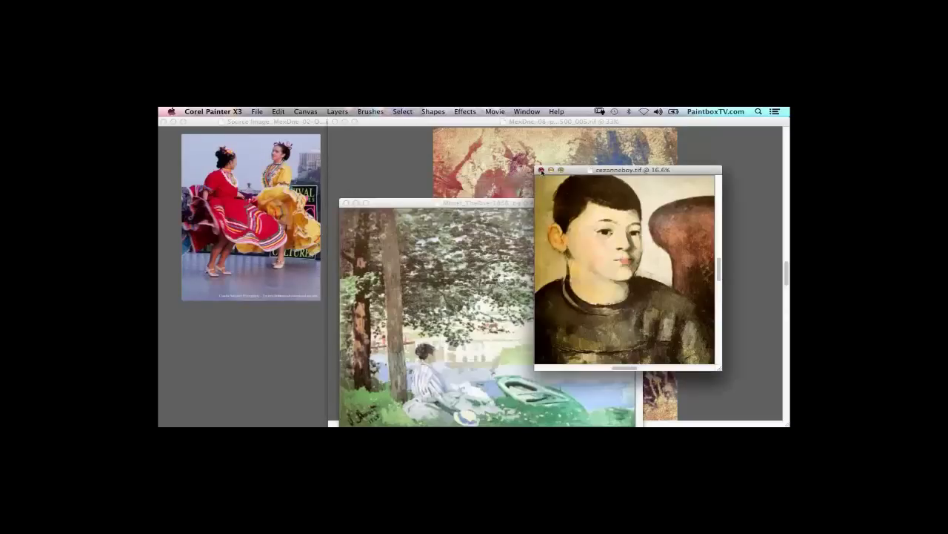
{"action": "key", "text": "super+w"}
{"action": "left_click", "coordinate": [432, 233]}
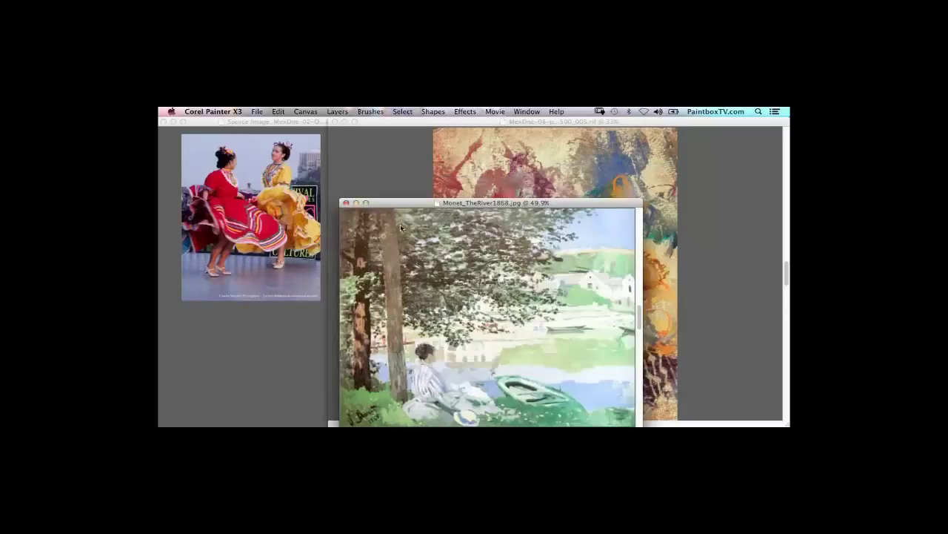
{"action": "left_click", "coordinate": [346, 203]}
{"action": "left_click", "coordinate": [442, 237]}
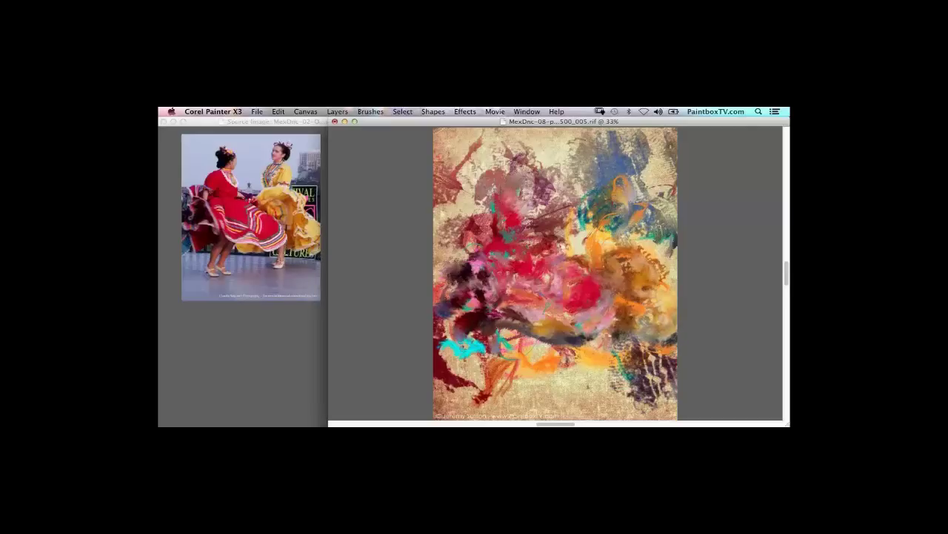
Step: Brush cloned color from the source photo over the dancers' legs and the yellow dancer's bodice and skirt
{"action": "mouse_move", "coordinate": [612, 351]}
{"action": "left_mouse_down"}
{"action": "mouse_move", "coordinate": [604, 371]}
{"action": "mouse_move", "coordinate": [612, 359]}
{"action": "mouse_move", "coordinate": [600, 363]}
{"action": "mouse_move", "coordinate": [610, 356]}
{"action": "mouse_move", "coordinate": [601, 341]}
{"action": "mouse_move", "coordinate": [623, 322]}
{"action": "left_mouse_up"}
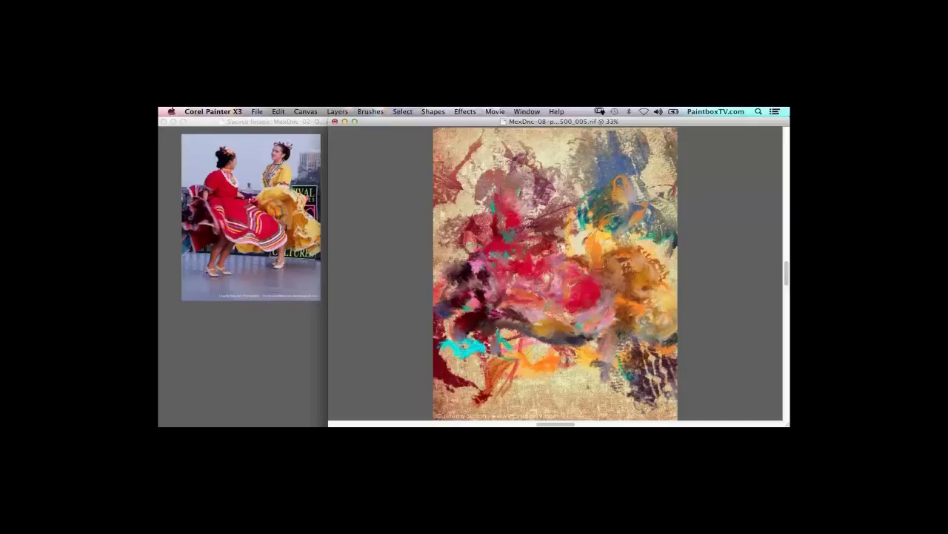
{"action": "mouse_move", "coordinate": [493, 363]}
{"action": "left_mouse_down"}
{"action": "mouse_move", "coordinate": [494, 335]}
{"action": "mouse_move", "coordinate": [478, 376]}
{"action": "mouse_move", "coordinate": [488, 387]}
{"action": "mouse_move", "coordinate": [496, 356]}
{"action": "mouse_move", "coordinate": [494, 378]}
{"action": "left_mouse_up"}
{"action": "mouse_move", "coordinate": [645, 280]}
{"action": "left_mouse_down"}
{"action": "mouse_move", "coordinate": [655, 272]}
{"action": "mouse_move", "coordinate": [663, 285]}
{"action": "left_mouse_up"}
{"action": "mouse_move", "coordinate": [633, 227]}
{"action": "left_mouse_down"}
{"action": "mouse_move", "coordinate": [609, 236]}
{"action": "mouse_move", "coordinate": [637, 212]}
{"action": "mouse_move", "coordinate": [631, 222]}
{"action": "mouse_move", "coordinate": [627, 194]}
{"action": "mouse_move", "coordinate": [624, 222]}
{"action": "mouse_move", "coordinate": [617, 200]}
{"action": "mouse_move", "coordinate": [622, 209]}
{"action": "mouse_move", "coordinate": [625, 185]}
{"action": "mouse_move", "coordinate": [627, 219]}
{"action": "mouse_move", "coordinate": [613, 181]}
{"action": "mouse_move", "coordinate": [605, 207]}
{"action": "mouse_move", "coordinate": [618, 217]}
{"action": "mouse_move", "coordinate": [592, 203]}
{"action": "mouse_move", "coordinate": [612, 190]}
{"action": "mouse_move", "coordinate": [609, 177]}
{"action": "mouse_move", "coordinate": [586, 196]}
{"action": "mouse_move", "coordinate": [593, 204]}
{"action": "mouse_move", "coordinate": [582, 223]}
{"action": "mouse_move", "coordinate": [603, 214]}
{"action": "mouse_move", "coordinate": [565, 238]}
{"action": "mouse_move", "coordinate": [626, 261]}
{"action": "mouse_move", "coordinate": [621, 248]}
{"action": "mouse_move", "coordinate": [634, 233]}
{"action": "mouse_move", "coordinate": [652, 257]}
{"action": "mouse_move", "coordinate": [664, 235]}
{"action": "left_mouse_up"}
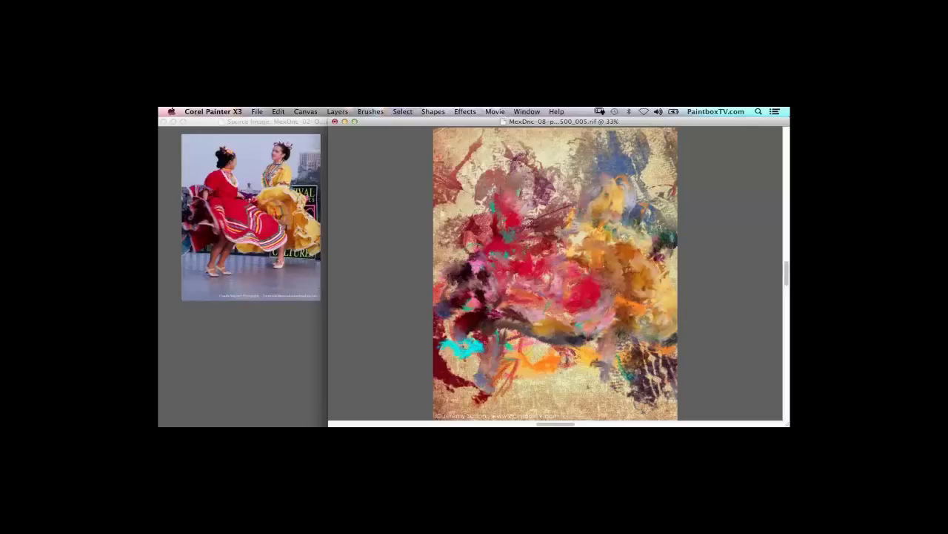
Step: Paint the dark hair and heads of both dancers with cloned color using the David's Sui Riu brush
{"action": "mouse_move", "coordinate": [520, 160]}
{"action": "left_mouse_down"}
{"action": "mouse_move", "coordinate": [514, 170]}
{"action": "mouse_move", "coordinate": [509, 152]}
{"action": "mouse_move", "coordinate": [515, 164]}
{"action": "mouse_move", "coordinate": [531, 155]}
{"action": "mouse_move", "coordinate": [522, 150]}
{"action": "left_mouse_up"}
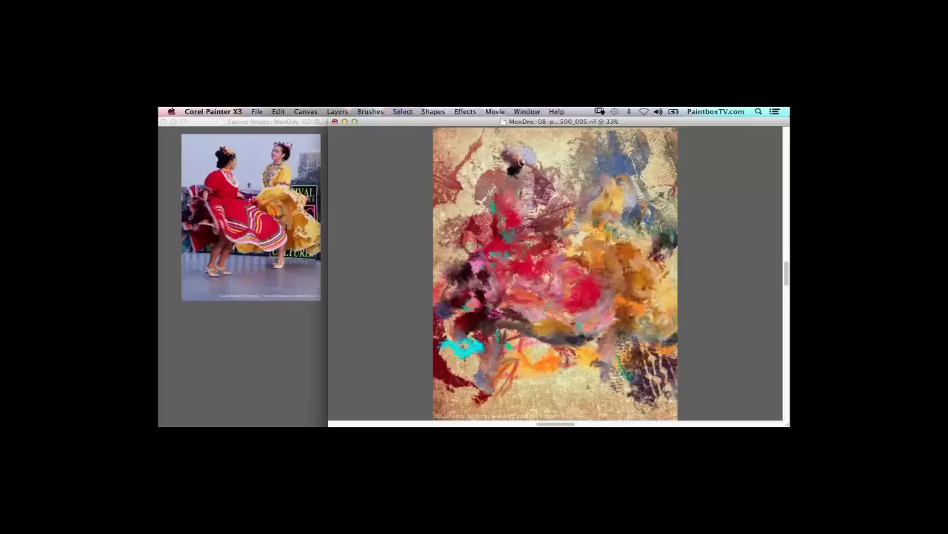
{"action": "key", "text": "Tab"}
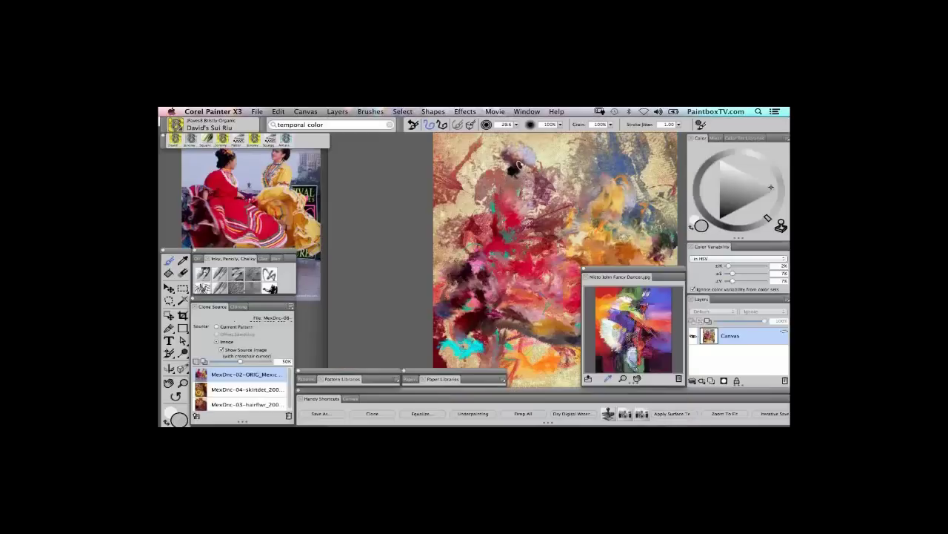
{"action": "key", "text": "Tab"}
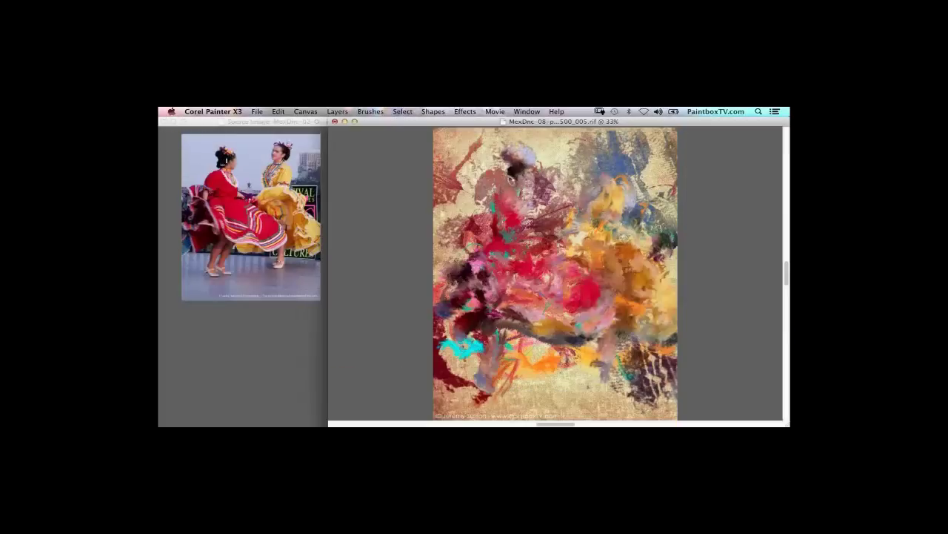
{"action": "left_click_drag", "start_coordinate": [513, 180], "coordinate": [510, 163]}
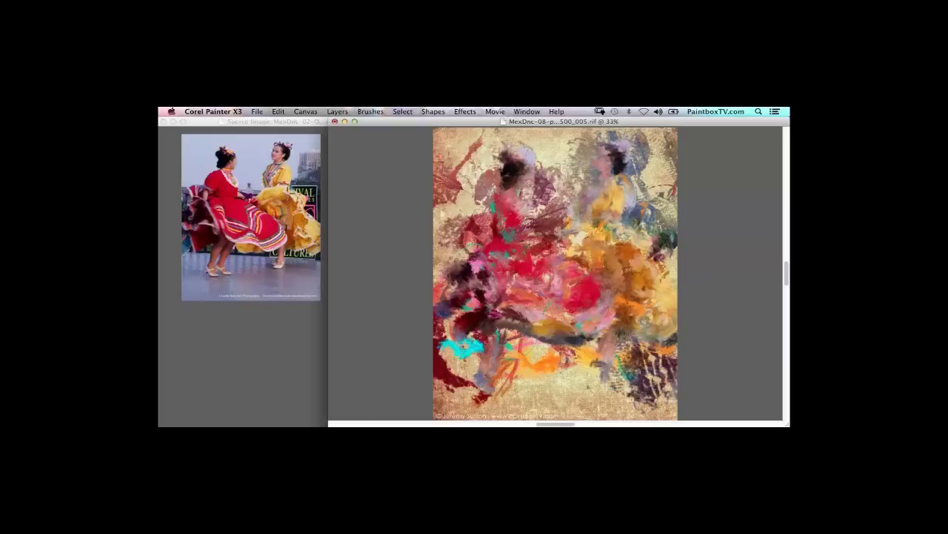
Step: Add cloned dark purple and muted tones to the outer ruffles of both skirts and over part of the turquoise patch
{"action": "left_click_drag", "start_coordinate": [650, 251], "coordinate": [660, 264]}
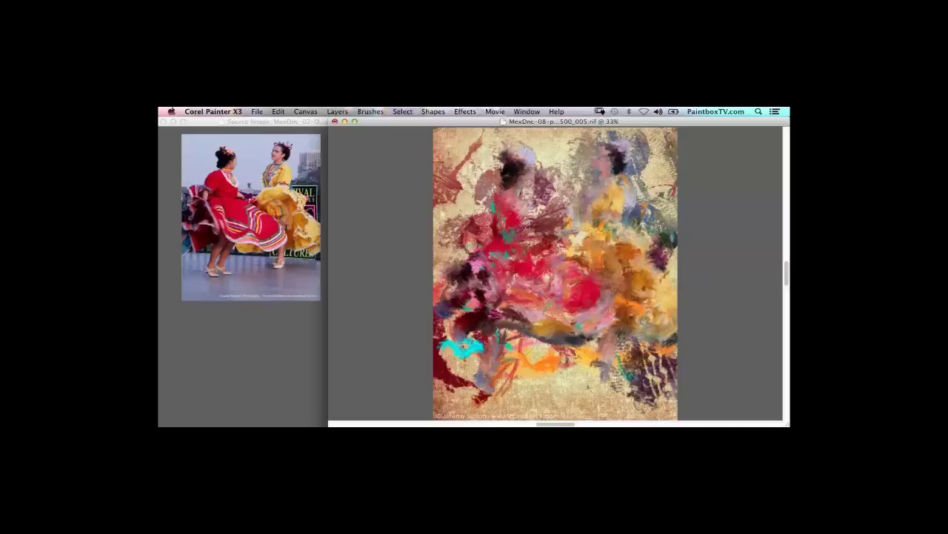
{"action": "mouse_move", "coordinate": [465, 220]}
{"action": "left_mouse_down"}
{"action": "mouse_move", "coordinate": [455, 255]}
{"action": "mouse_move", "coordinate": [465, 262]}
{"action": "mouse_move", "coordinate": [454, 259]}
{"action": "mouse_move", "coordinate": [451, 274]}
{"action": "mouse_move", "coordinate": [446, 266]}
{"action": "mouse_move", "coordinate": [448, 278]}
{"action": "mouse_move", "coordinate": [464, 266]}
{"action": "mouse_move", "coordinate": [446, 273]}
{"action": "mouse_move", "coordinate": [457, 284]}
{"action": "mouse_move", "coordinate": [432, 301]}
{"action": "left_mouse_up"}
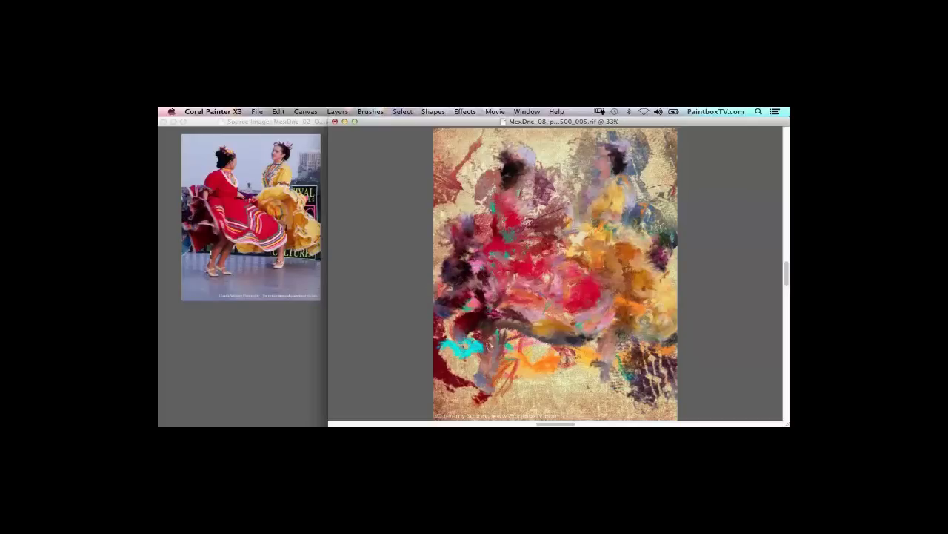
{"action": "left_click_drag", "start_coordinate": [459, 335], "coordinate": [476, 345]}
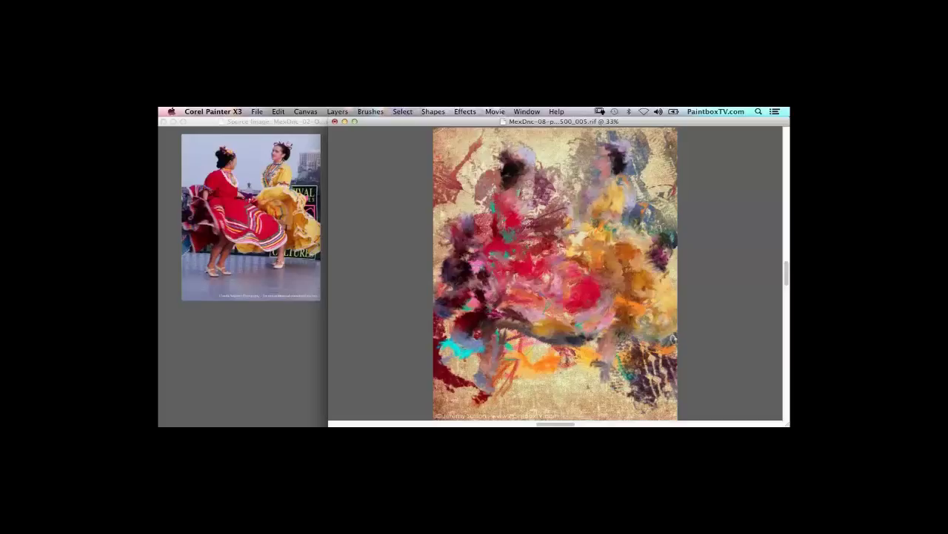
Step: Switch to the Den's Oil Funky Chunky XCV brush from the JFaves8 Bristly Organic category and turn on clone color
{"action": "key", "text": "Tab"}
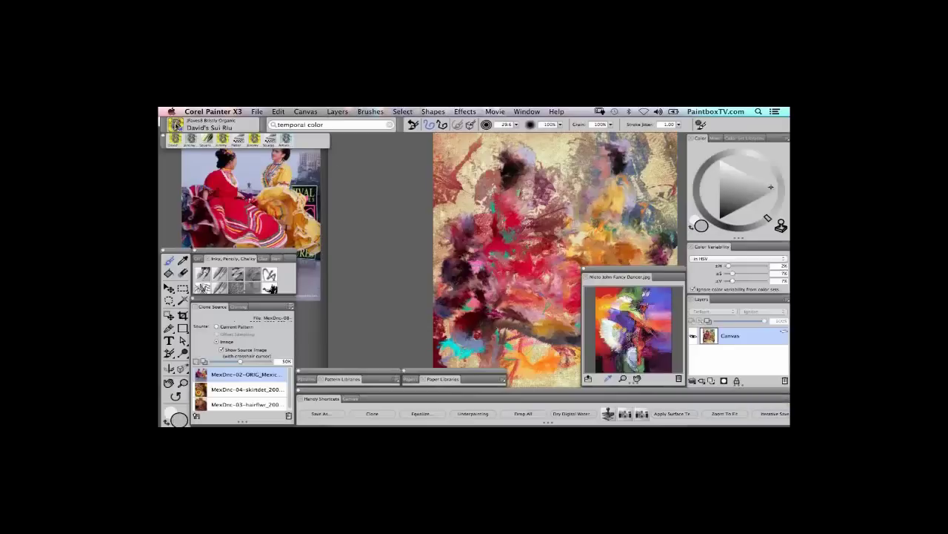
{"action": "left_click", "coordinate": [175, 125]}
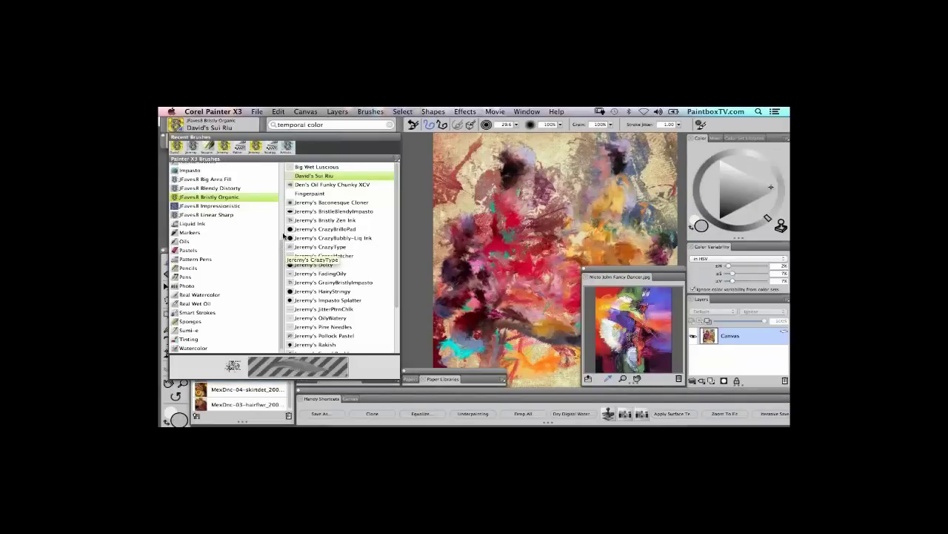
{"action": "scroll", "coordinate": [284, 237], "scroll_direction": "up", "scroll_amount": 5}
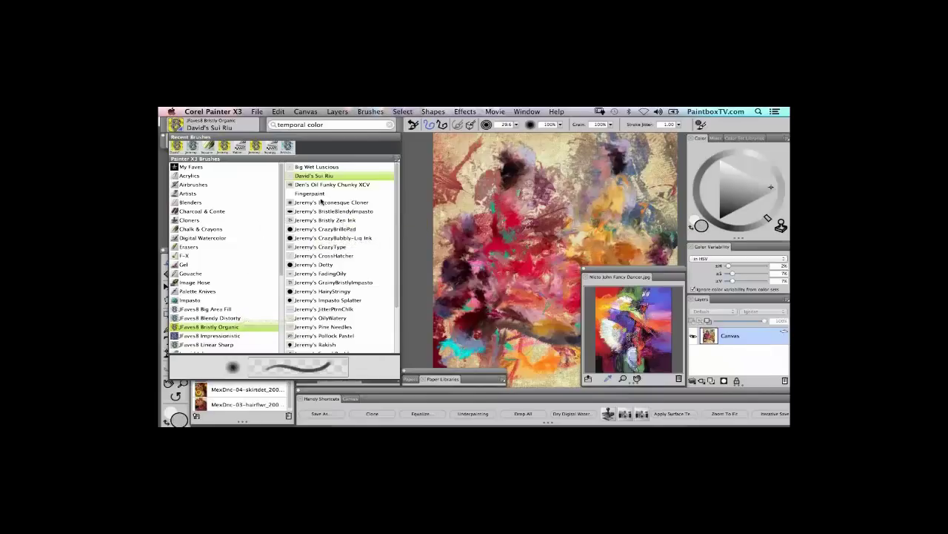
{"action": "left_click", "coordinate": [344, 184]}
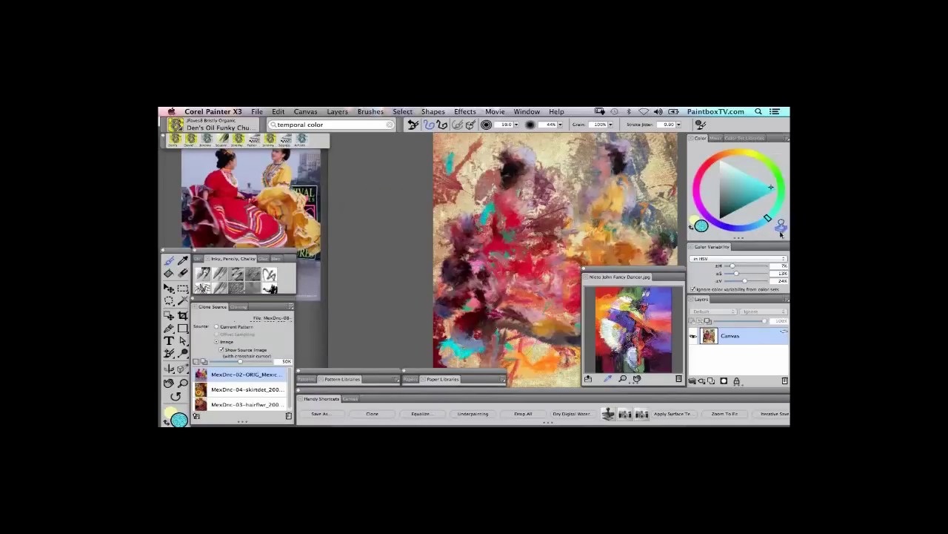
{"action": "key", "text": "Tab"}
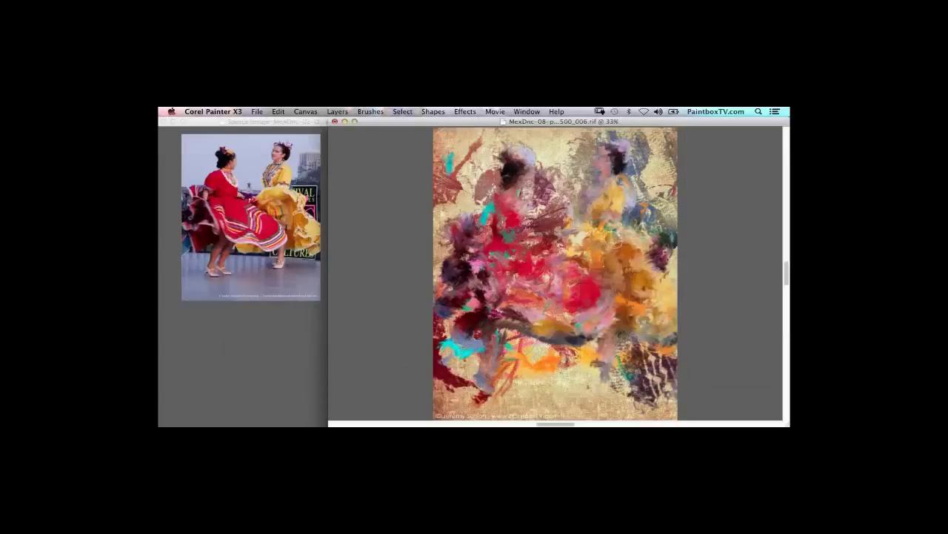
Step: Work cloned golden color into the yellow dancer's skirt with chunky strokes and turn off clone color
{"action": "mouse_move", "coordinate": [617, 244]}
{"action": "left_mouse_down"}
{"action": "mouse_move", "coordinate": [624, 237]}
{"action": "mouse_move", "coordinate": [663, 267]}
{"action": "mouse_move", "coordinate": [639, 284]}
{"action": "mouse_move", "coordinate": [659, 280]}
{"action": "mouse_move", "coordinate": [678, 299]}
{"action": "left_mouse_up"}
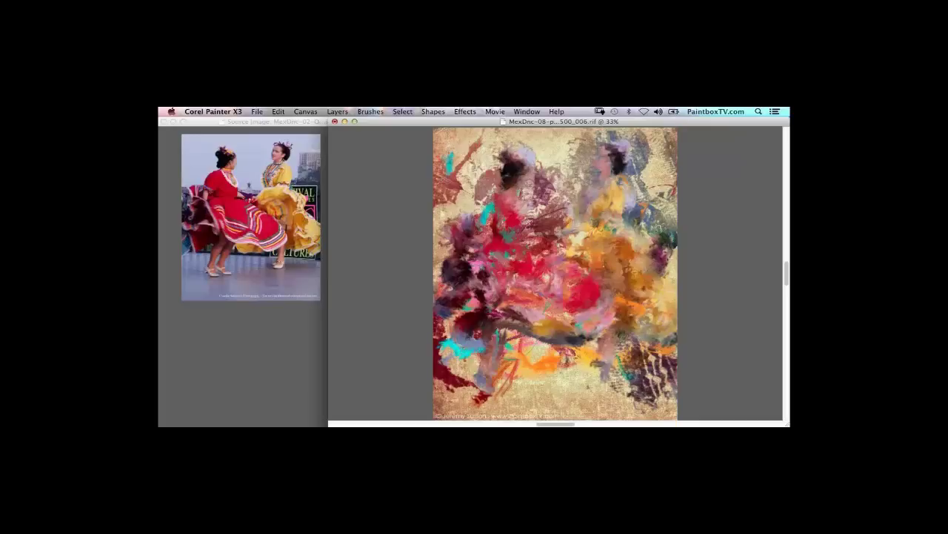
{"action": "key", "text": "super+equal"}
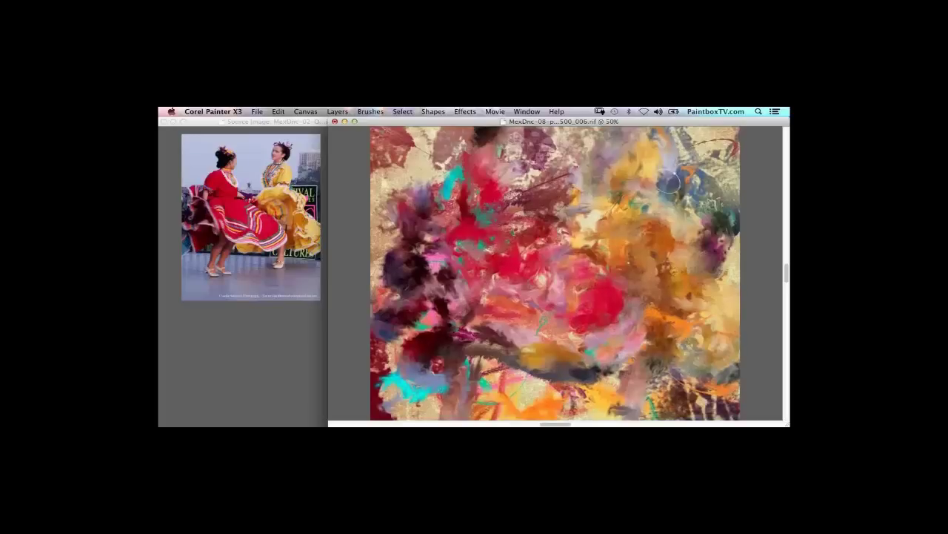
{"action": "mouse_move", "coordinate": [593, 249]}
{"action": "left_mouse_down"}
{"action": "mouse_move", "coordinate": [623, 196]}
{"action": "mouse_move", "coordinate": [670, 225]}
{"action": "mouse_move", "coordinate": [647, 245]}
{"action": "mouse_move", "coordinate": [655, 254]}
{"action": "mouse_move", "coordinate": [659, 245]}
{"action": "mouse_move", "coordinate": [660, 270]}
{"action": "mouse_move", "coordinate": [663, 253]}
{"action": "mouse_move", "coordinate": [671, 265]}
{"action": "mouse_move", "coordinate": [652, 289]}
{"action": "mouse_move", "coordinate": [684, 291]}
{"action": "mouse_move", "coordinate": [670, 300]}
{"action": "mouse_move", "coordinate": [630, 267]}
{"action": "left_mouse_up"}
{"action": "key", "text": "Tab"}
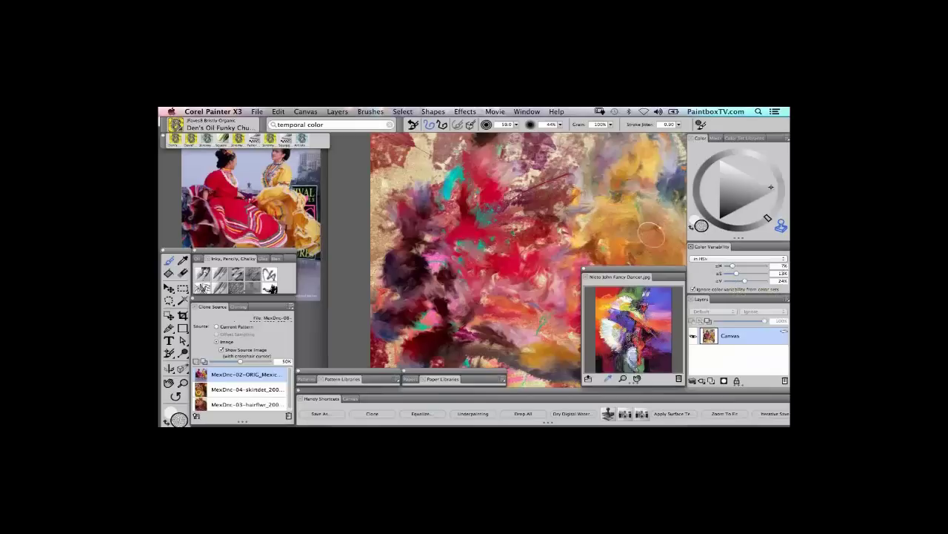
{"action": "mouse_move", "coordinate": [658, 226]}
{"action": "left_mouse_down"}
{"action": "mouse_move", "coordinate": [648, 230]}
{"action": "mouse_move", "coordinate": [652, 210]}
{"action": "left_mouse_up"}
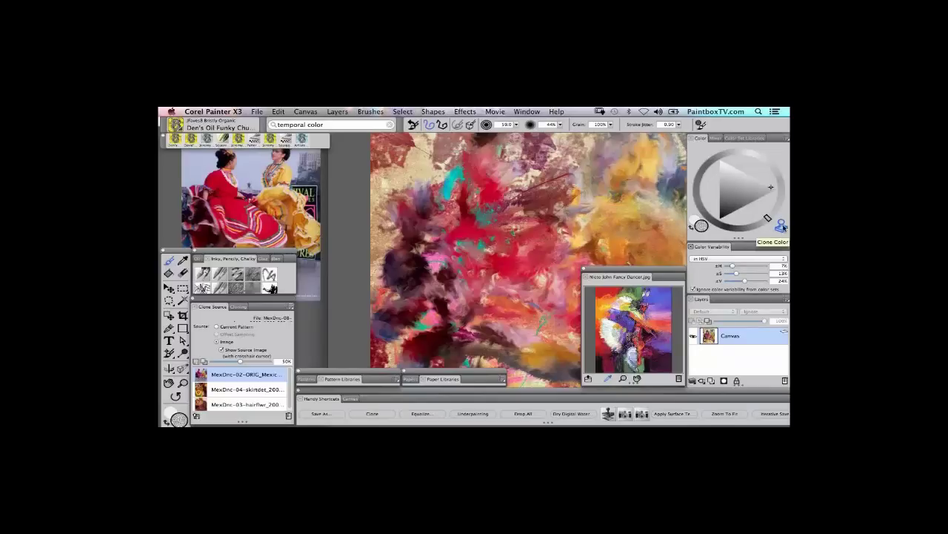
{"action": "left_click", "coordinate": [782, 226]}
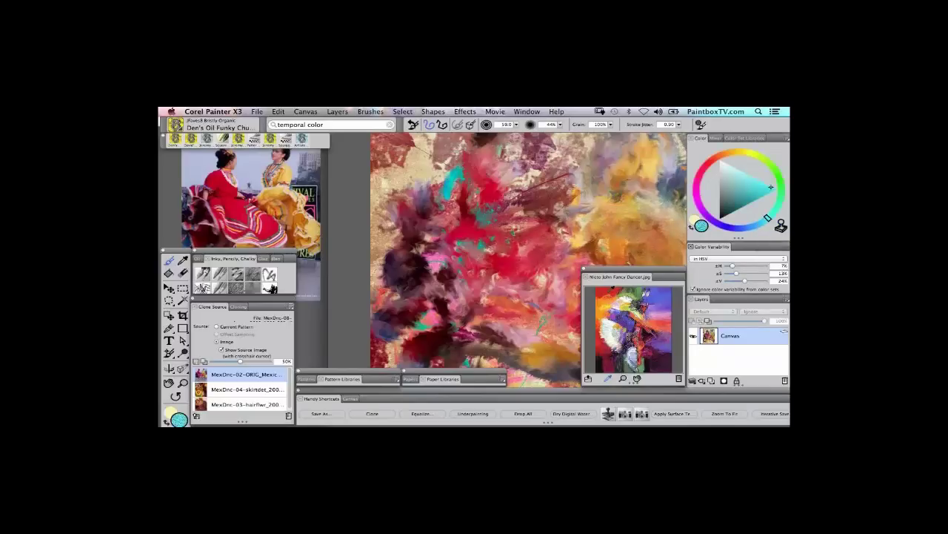
Step: Sample a red from the Fancy Dancer reference image and hide all panels
{"action": "left_click", "coordinate": [609, 291]}
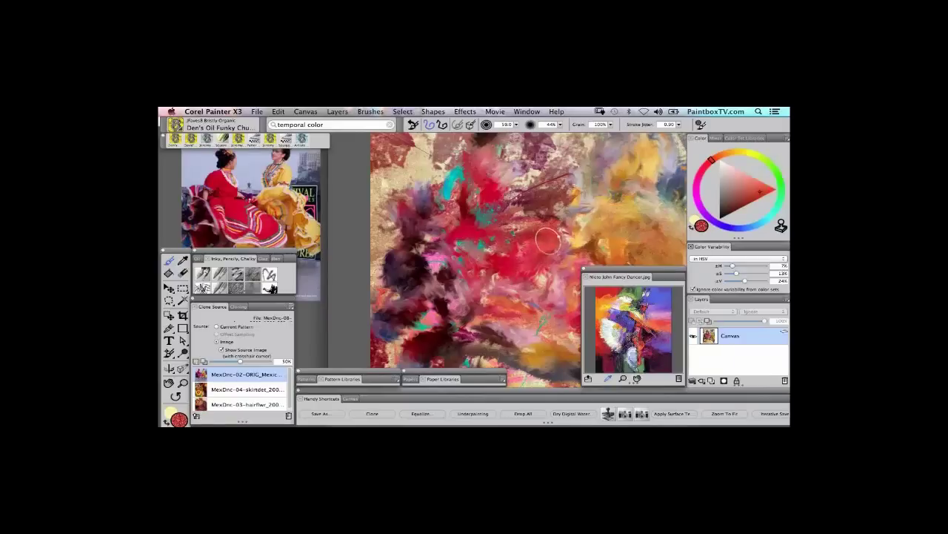
{"action": "key", "text": "Tab"}
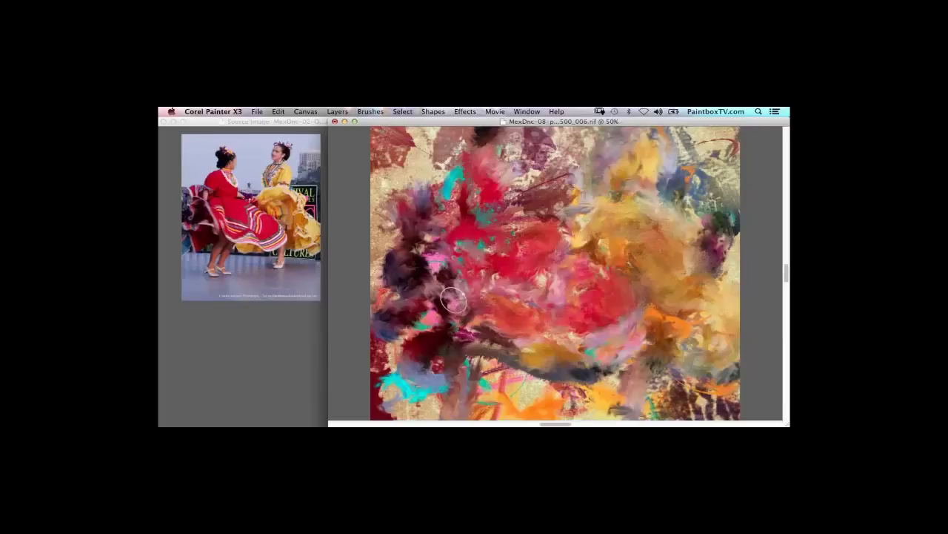
Step: Choose a dark blue and paint it into the dark ruffles of the red dancer's skirt
{"action": "key", "text": "super+alt+1"}
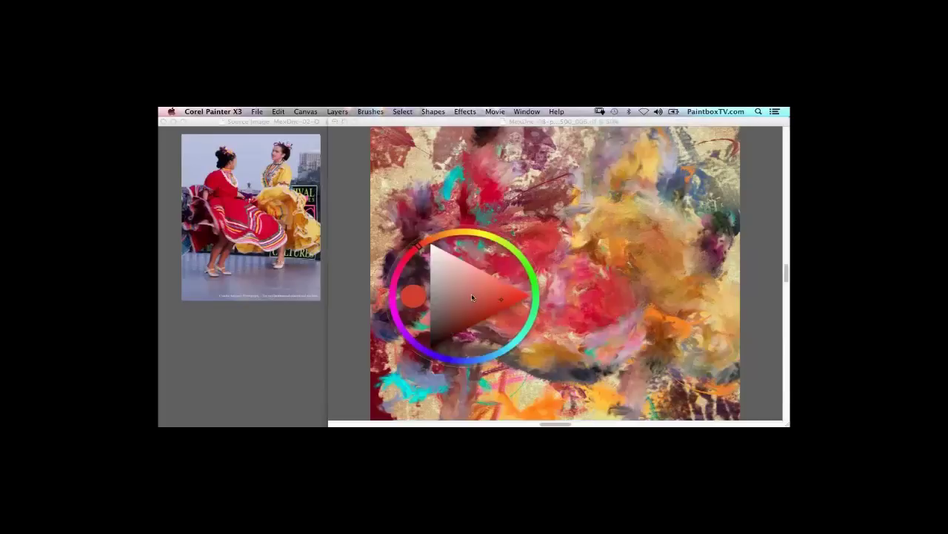
{"action": "left_click", "coordinate": [466, 363]}
{"action": "left_click_drag", "start_coordinate": [450, 340], "coordinate": [454, 343]}
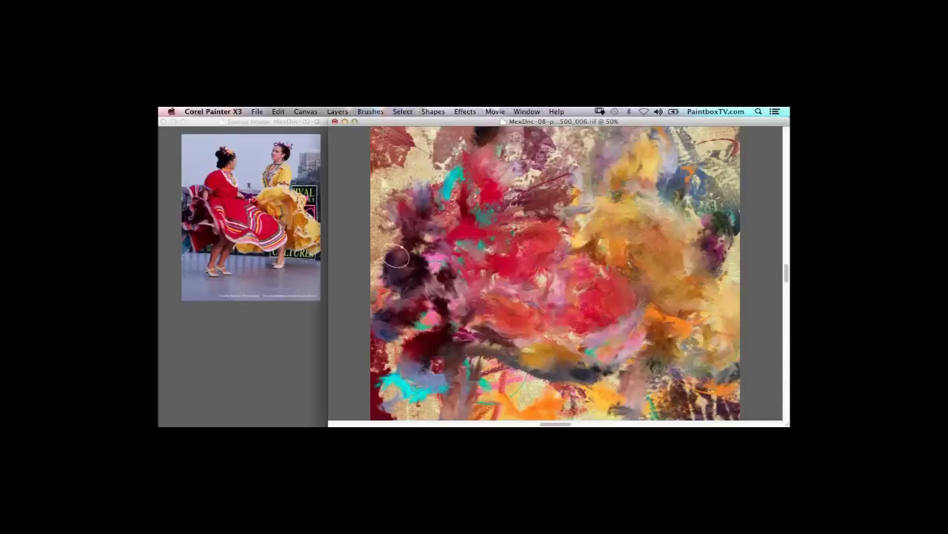
{"action": "mouse_move", "coordinate": [385, 249]}
{"action": "left_mouse_down"}
{"action": "mouse_move", "coordinate": [426, 293]}
{"action": "mouse_move", "coordinate": [402, 268]}
{"action": "left_mouse_up"}
{"action": "mouse_move", "coordinate": [441, 346]}
{"action": "left_mouse_down"}
{"action": "mouse_move", "coordinate": [445, 334]}
{"action": "mouse_move", "coordinate": [435, 338]}
{"action": "left_mouse_up"}
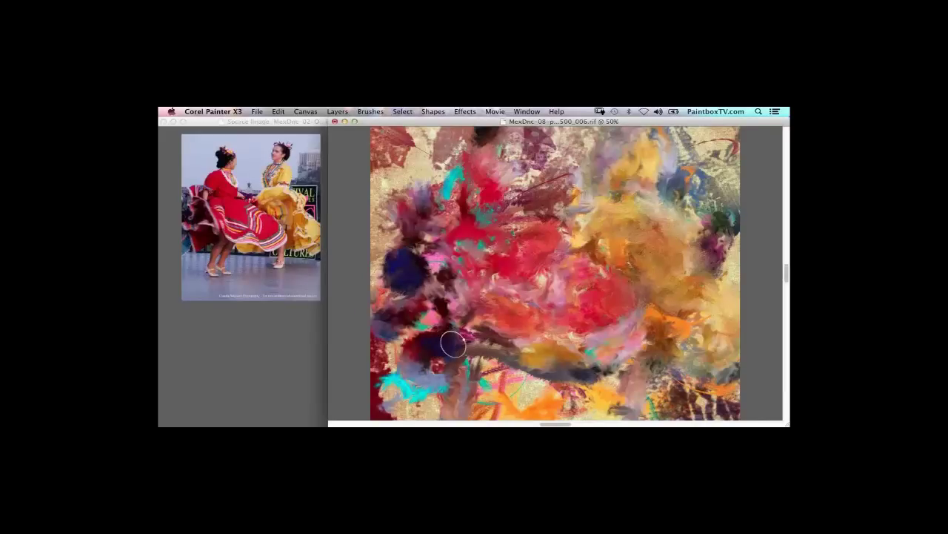
Step: Paint dark maroon beside the lower dark blue ruffle and add pink highlights across the red skirt
{"action": "key", "text": "super+alt+1"}
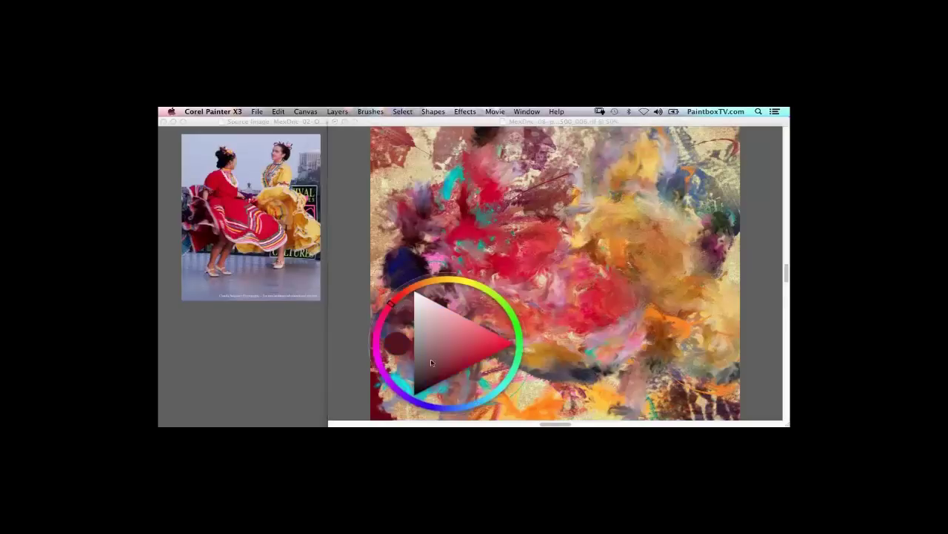
{"action": "left_click", "coordinate": [439, 381]}
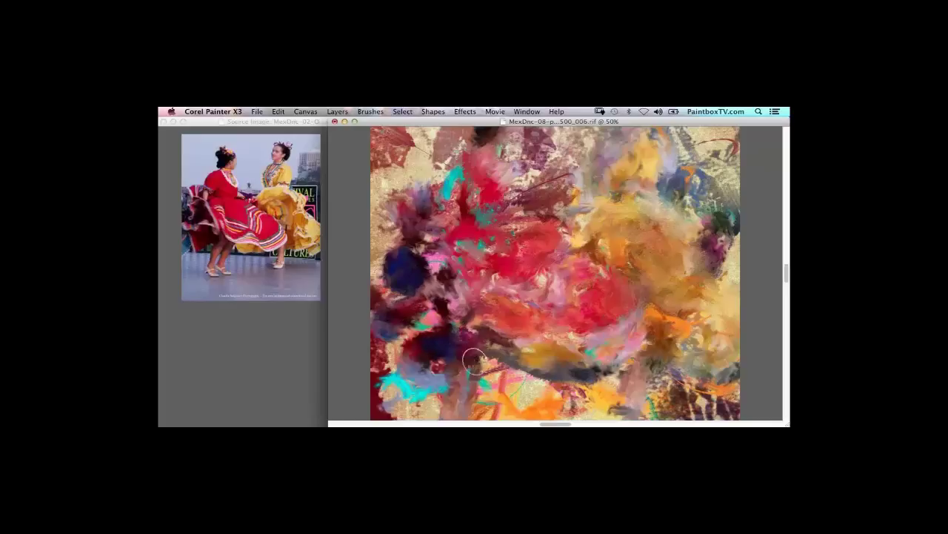
{"action": "key", "text": "super+alt+1"}
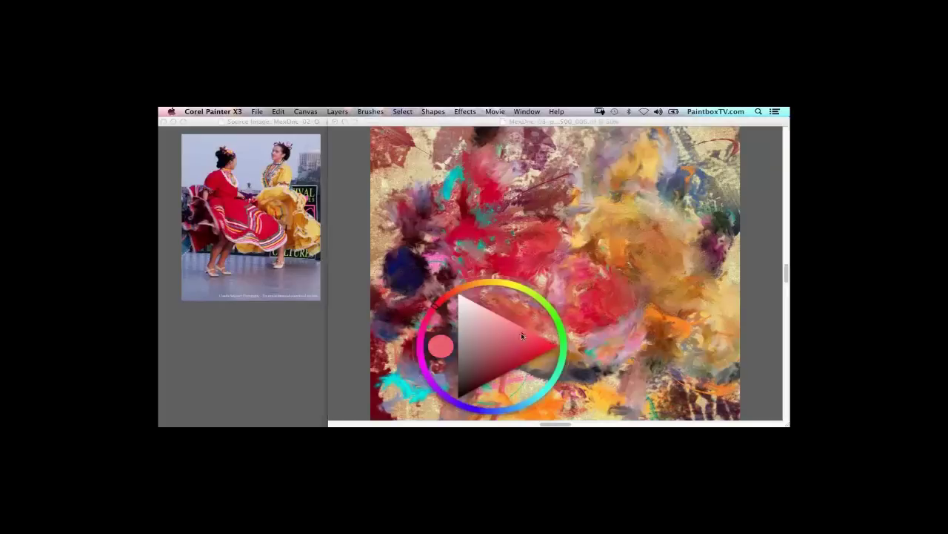
{"action": "left_click", "coordinate": [522, 335]}
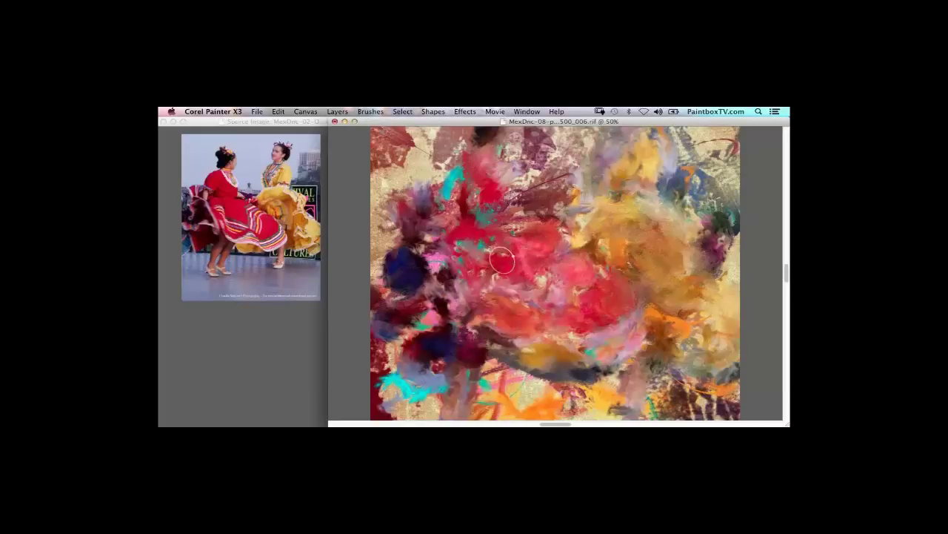
Step: Choose a light orange and brush it over the upper part of the yellow dancer's skirt
{"action": "key", "text": "super+alt+1"}
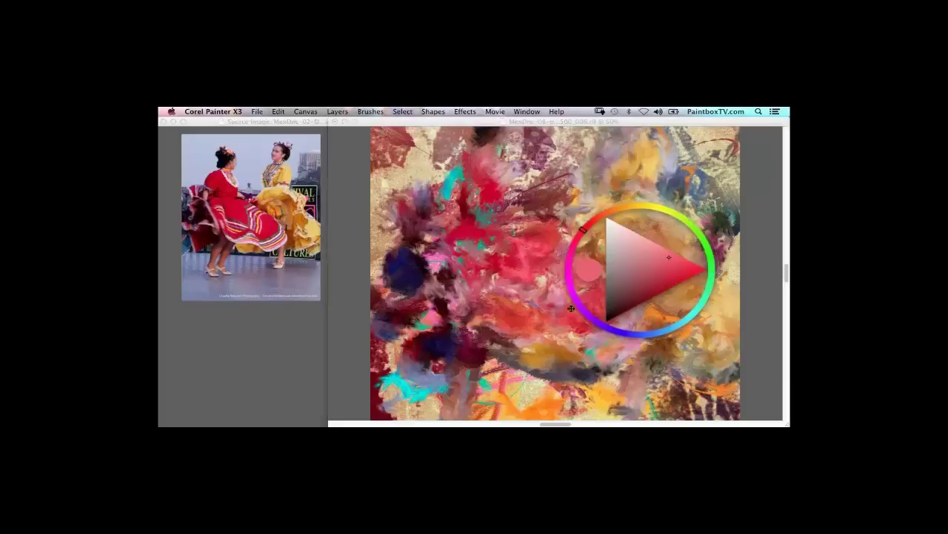
{"action": "left_click", "coordinate": [623, 208]}
{"action": "left_click_drag", "start_coordinate": [687, 261], "coordinate": [520, 236]}
{"action": "left_click", "coordinate": [623, 227]}
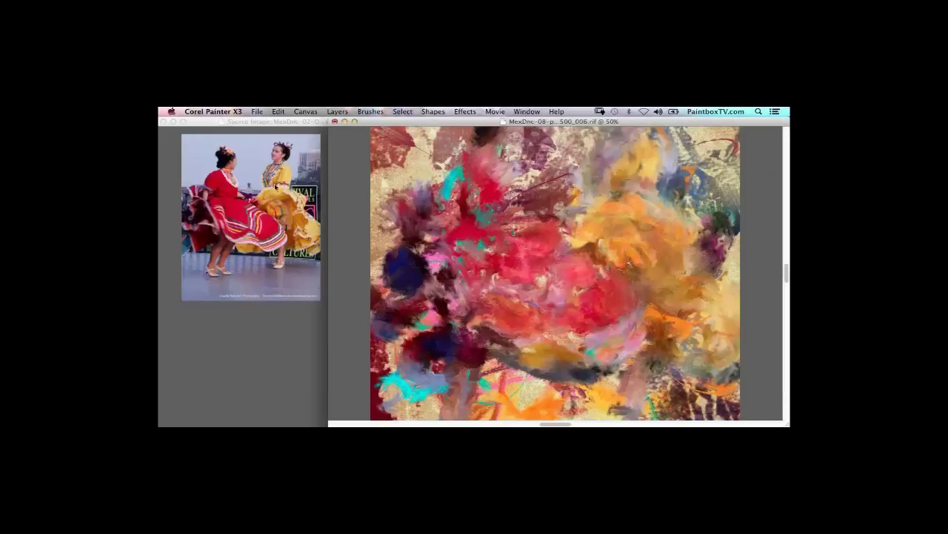
Step: Add darker ochre and bright golden-orange strokes to the middle and outer folds of the yellow skirt
{"action": "key", "text": "super+alt+1"}
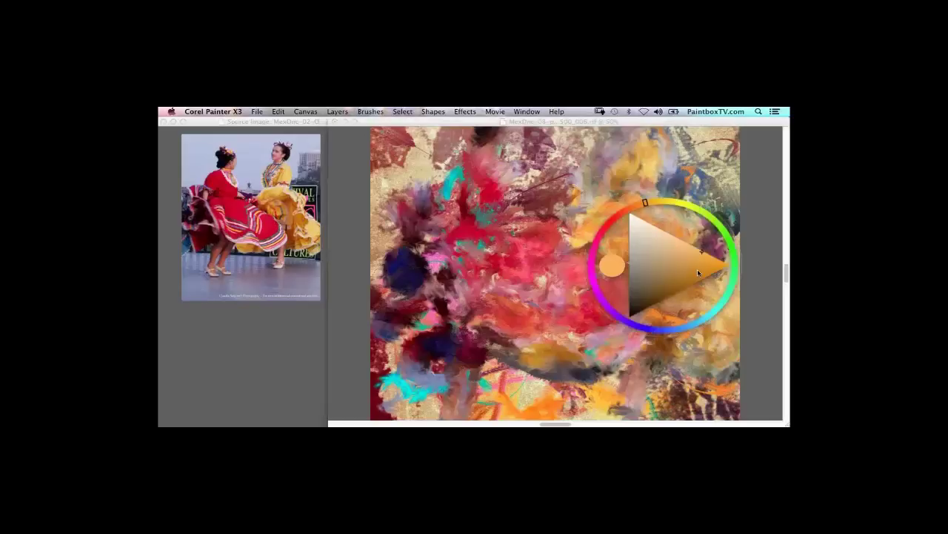
{"action": "left_click", "coordinate": [698, 273]}
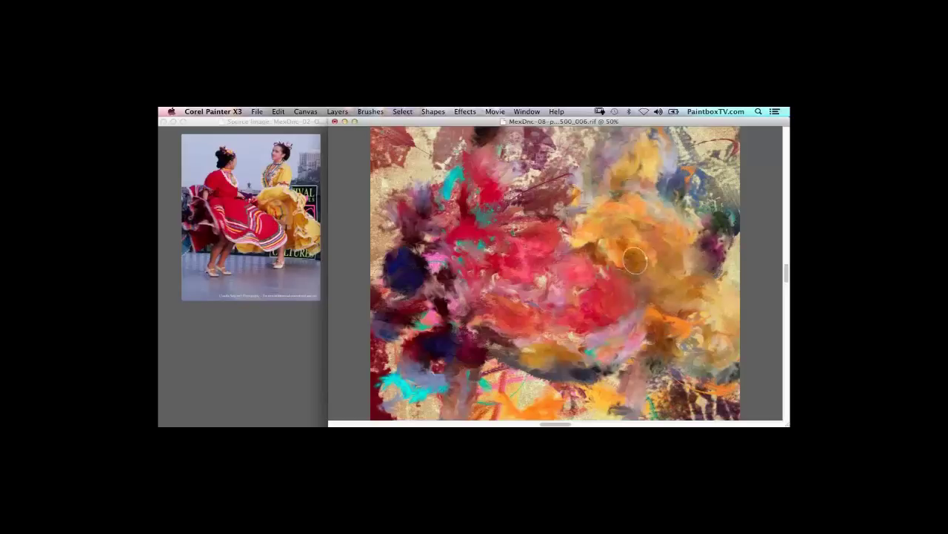
{"action": "key", "text": "super+alt+1"}
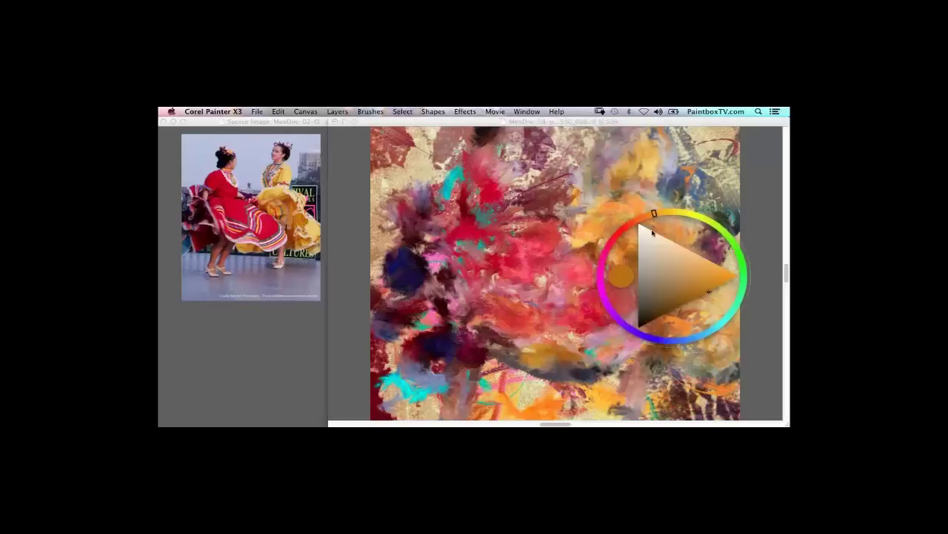
{"action": "left_click", "coordinate": [711, 280]}
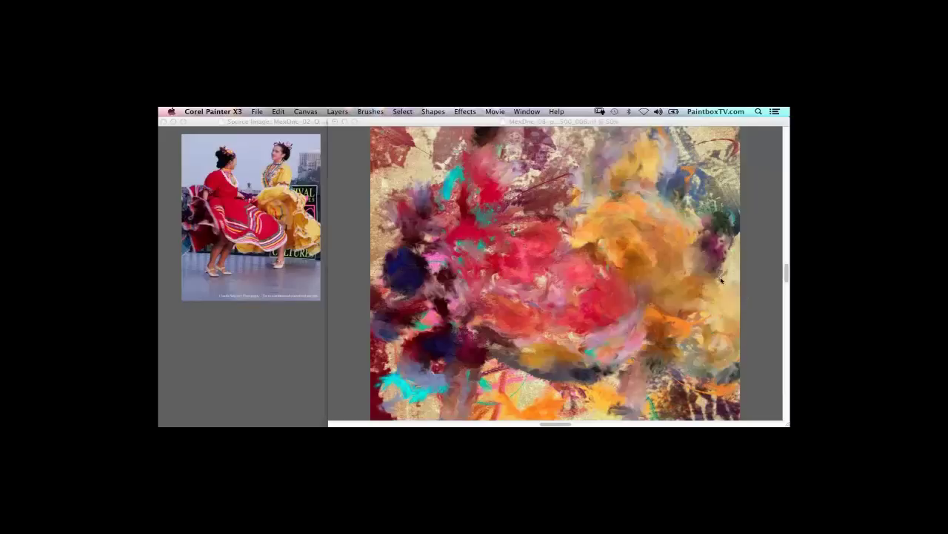
{"action": "mouse_move", "coordinate": [687, 261]}
{"action": "left_mouse_down"}
{"action": "mouse_move", "coordinate": [667, 282]}
{"action": "mouse_move", "coordinate": [670, 304]}
{"action": "mouse_move", "coordinate": [714, 313]}
{"action": "left_mouse_up"}
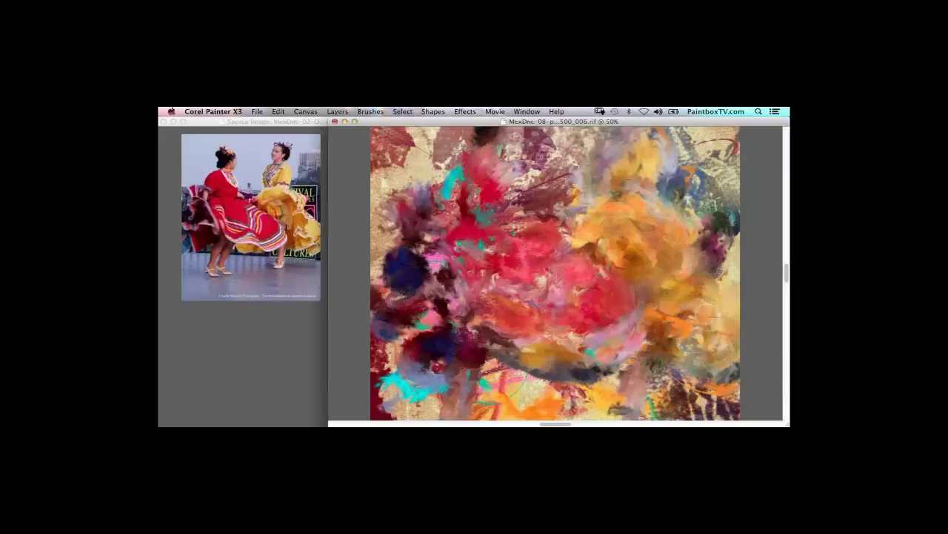
Step: Choose a pale peach and paint it along the outer edge of the yellow skirt
{"action": "key", "text": "super+alt+1"}
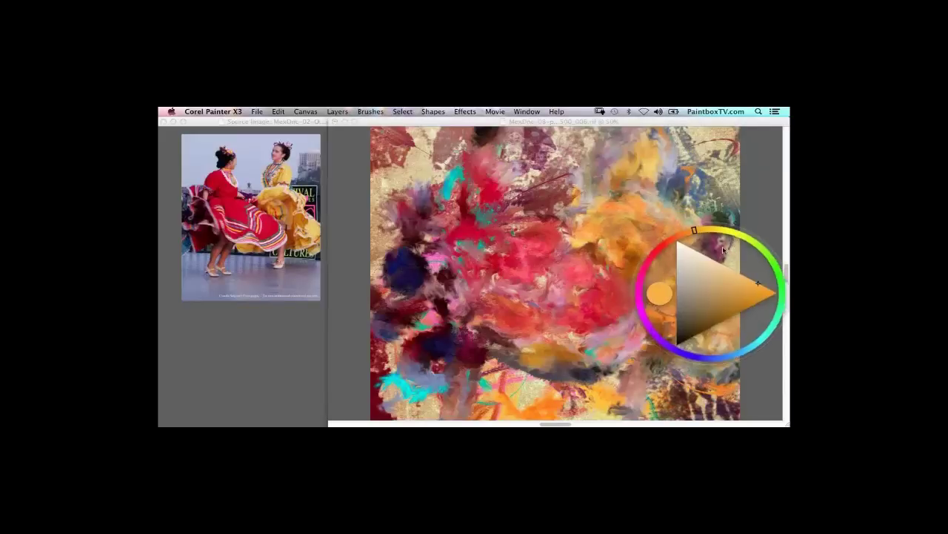
{"action": "key", "text": "super+alt+1"}
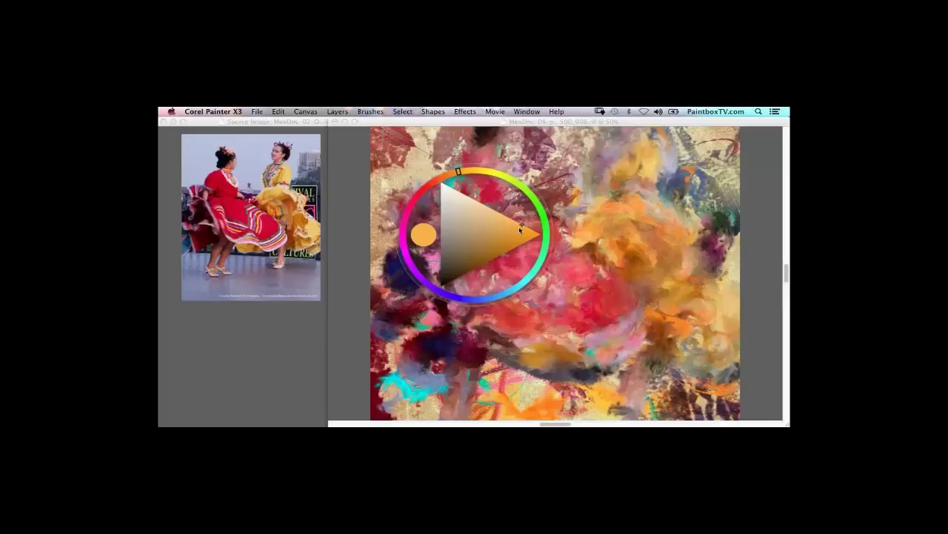
{"action": "left_click", "coordinate": [493, 220]}
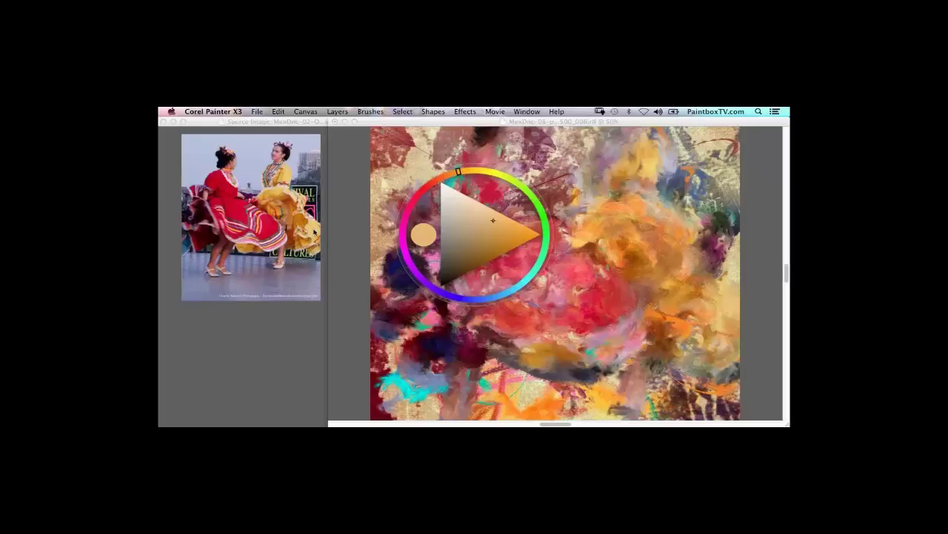
{"action": "left_click_drag", "start_coordinate": [492, 222], "coordinate": [483, 215]}
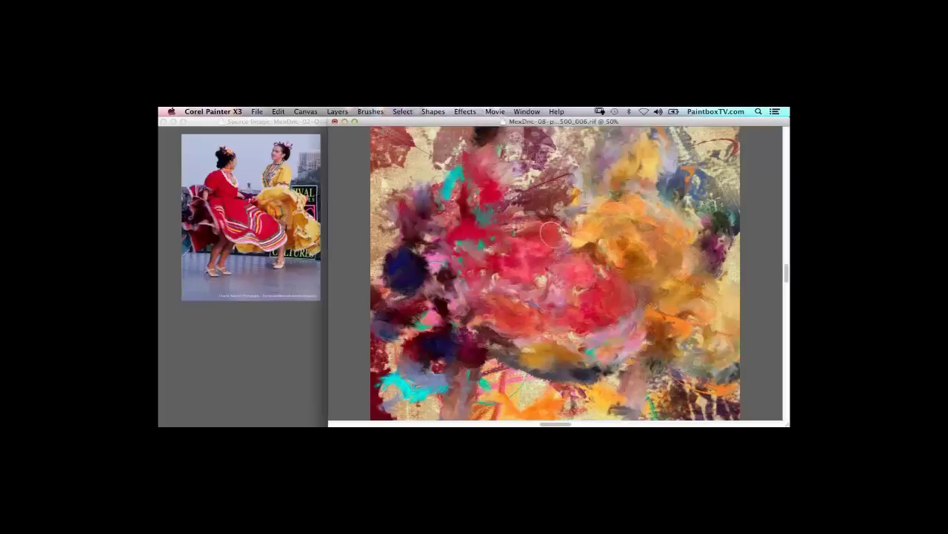
{"action": "mouse_move", "coordinate": [738, 281]}
{"action": "left_mouse_down"}
{"action": "mouse_move", "coordinate": [711, 294]}
{"action": "mouse_move", "coordinate": [730, 280]}
{"action": "mouse_move", "coordinate": [710, 289]}
{"action": "mouse_move", "coordinate": [711, 273]}
{"action": "mouse_move", "coordinate": [744, 289]}
{"action": "mouse_move", "coordinate": [734, 304]}
{"action": "mouse_move", "coordinate": [730, 293]}
{"action": "mouse_move", "coordinate": [563, 264]}
{"action": "left_mouse_up"}
Step: Paint loose pale turquoise accent strokes in the lower outer folds of the yellow skirt
{"action": "key", "text": "super+alt+1"}
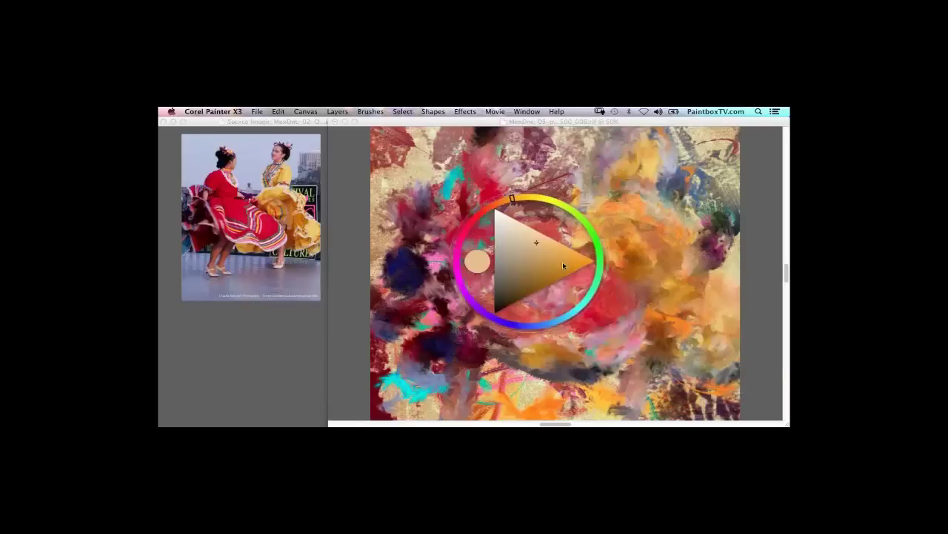
{"action": "left_click", "coordinate": [579, 310]}
{"action": "key", "text": "Escape"}
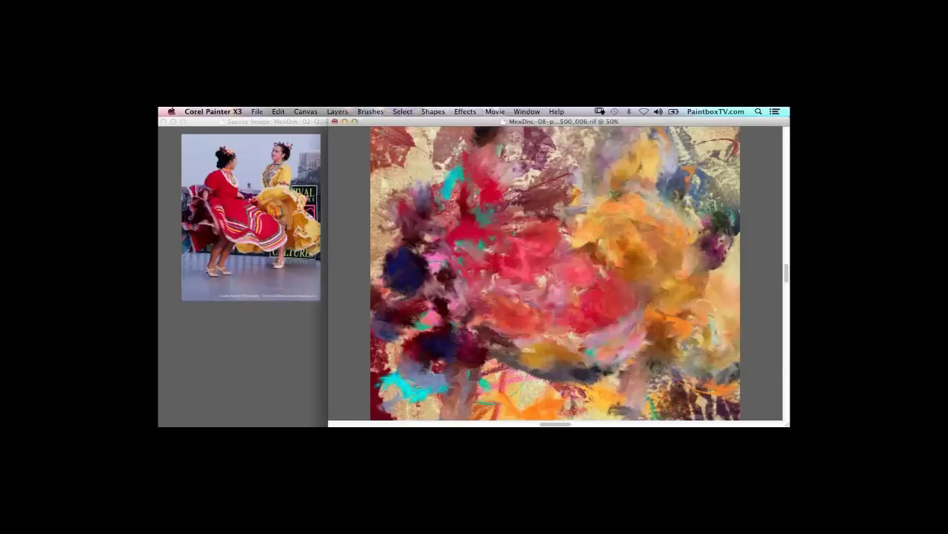
{"action": "mouse_move", "coordinate": [705, 303]}
{"action": "left_mouse_down"}
{"action": "mouse_move", "coordinate": [690, 340]}
{"action": "mouse_move", "coordinate": [695, 328]}
{"action": "mouse_move", "coordinate": [679, 331]}
{"action": "mouse_move", "coordinate": [670, 304]}
{"action": "left_mouse_up"}
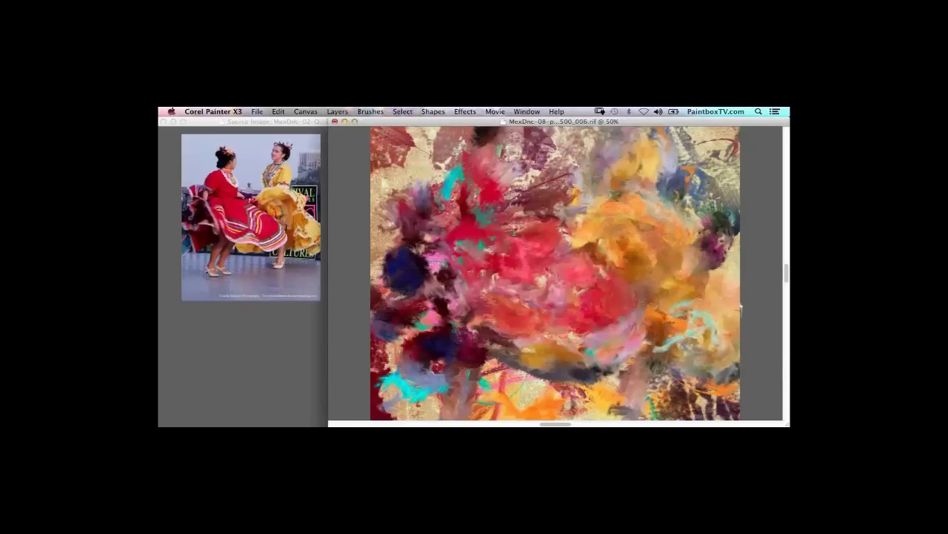
Step: Choose a rusty orange and paint it where the lower parts of the two skirts meet
{"action": "key", "text": "super+alt+1"}
{"action": "left_click_drag", "start_coordinate": [737, 302], "coordinate": [540, 280]}
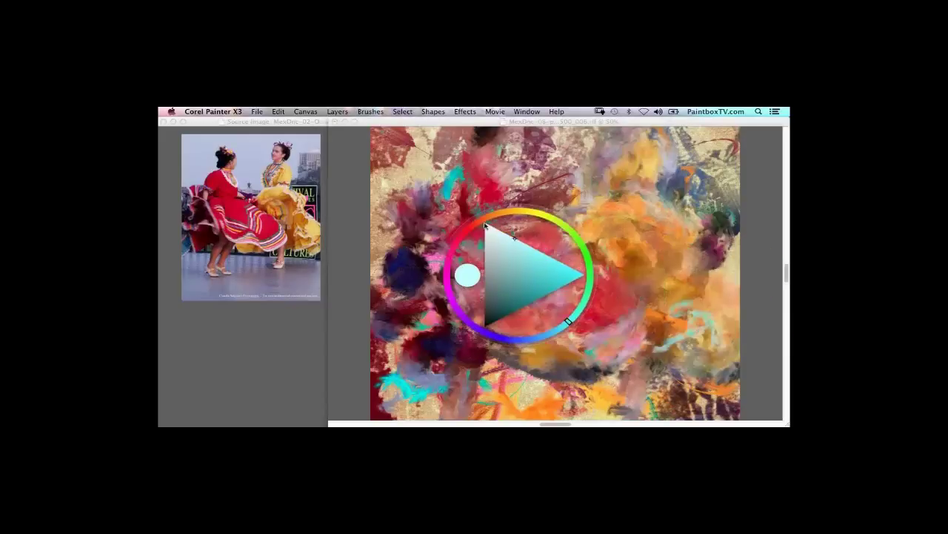
{"action": "left_click", "coordinate": [543, 278]}
{"action": "left_click", "coordinate": [532, 283]}
{"action": "mouse_move", "coordinate": [662, 325]}
{"action": "left_mouse_down"}
{"action": "mouse_move", "coordinate": [653, 301]}
{"action": "mouse_move", "coordinate": [656, 316]}
{"action": "mouse_move", "coordinate": [676, 322]}
{"action": "mouse_move", "coordinate": [651, 314]}
{"action": "mouse_move", "coordinate": [665, 332]}
{"action": "mouse_move", "coordinate": [674, 322]}
{"action": "mouse_move", "coordinate": [650, 301]}
{"action": "mouse_move", "coordinate": [652, 322]}
{"action": "mouse_move", "coordinate": [647, 305]}
{"action": "mouse_move", "coordinate": [649, 330]}
{"action": "left_mouse_up"}
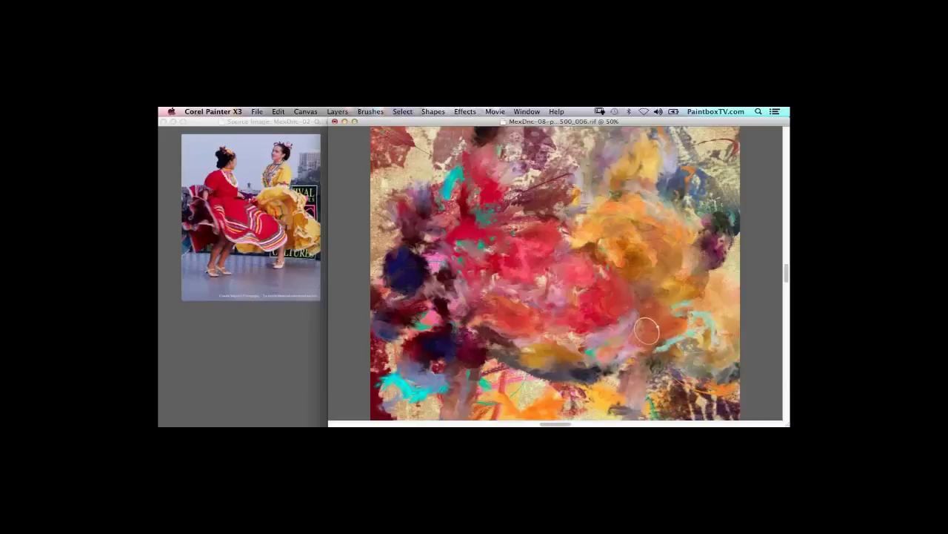
Step: Choose a light peach and paint it over the yellow dancer's leg below the skirt
{"action": "key", "text": "super+alt+1"}
{"action": "left_click", "coordinate": [665, 302]}
{"action": "key", "text": "Escape"}
{"action": "mouse_move", "coordinate": [629, 369]}
{"action": "left_mouse_down"}
{"action": "mouse_move", "coordinate": [621, 406]}
{"action": "mouse_move", "coordinate": [633, 370]}
{"action": "left_mouse_up"}
Step: Choose a bright yellow and paint it onto the yellow dancer's bodice
{"action": "key", "text": "super+alt+1"}
{"action": "left_click_drag", "start_coordinate": [635, 302], "coordinate": [669, 308]}
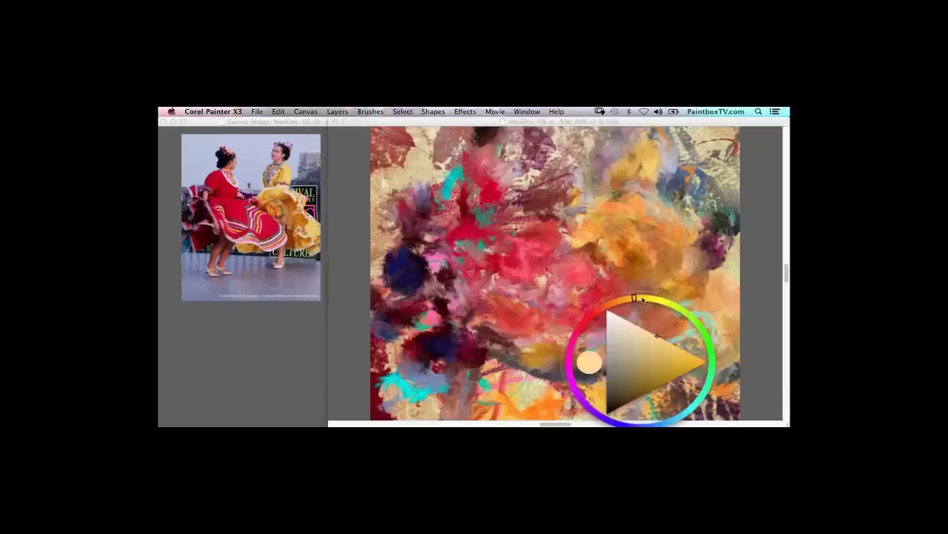
{"action": "key", "text": "Escape"}
{"action": "mouse_move", "coordinate": [670, 184]}
{"action": "left_mouse_down"}
{"action": "mouse_move", "coordinate": [633, 184]}
{"action": "mouse_move", "coordinate": [656, 193]}
{"action": "mouse_move", "coordinate": [669, 216]}
{"action": "mouse_move", "coordinate": [654, 169]}
{"action": "mouse_move", "coordinate": [663, 185]}
{"action": "mouse_move", "coordinate": [634, 174]}
{"action": "left_mouse_up"}
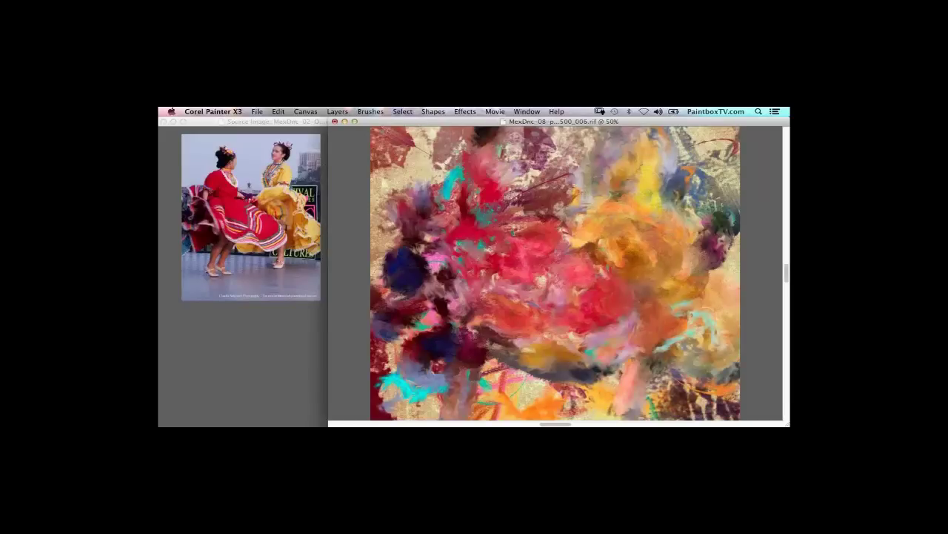
Step: Choose a turquoise green and dab a small accent on the yellow dancer's upper body
{"action": "key", "text": "super+alt+1"}
{"action": "left_click_drag", "start_coordinate": [738, 285], "coordinate": [493, 255]}
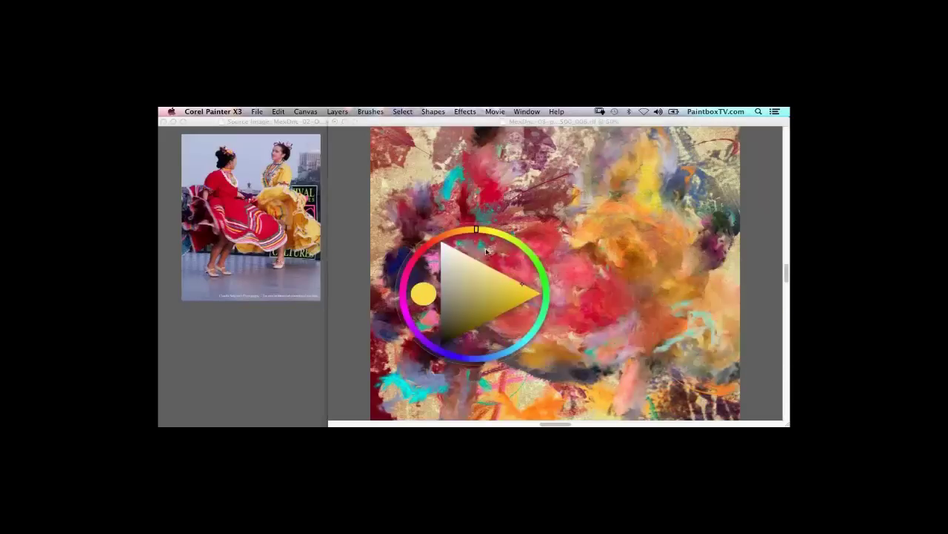
{"action": "left_click", "coordinate": [537, 324]}
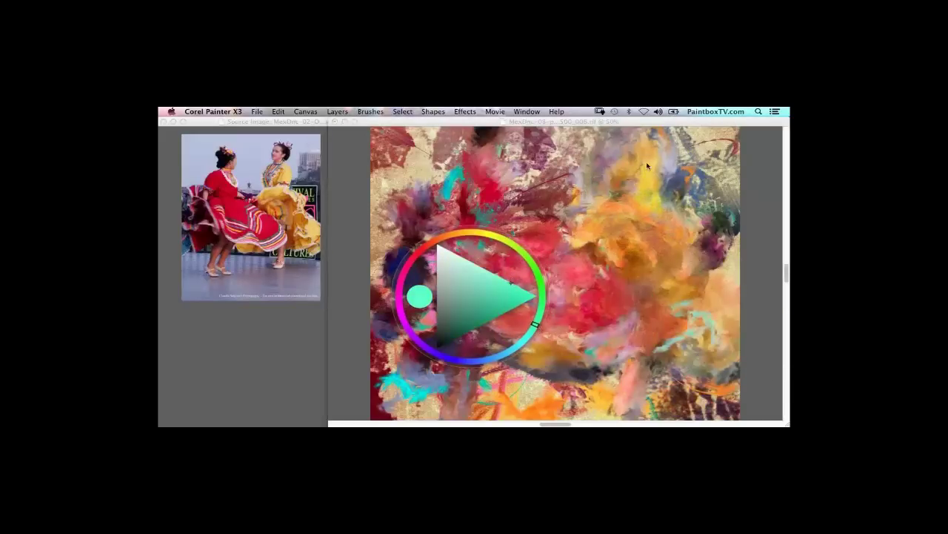
{"action": "key", "text": "Escape"}
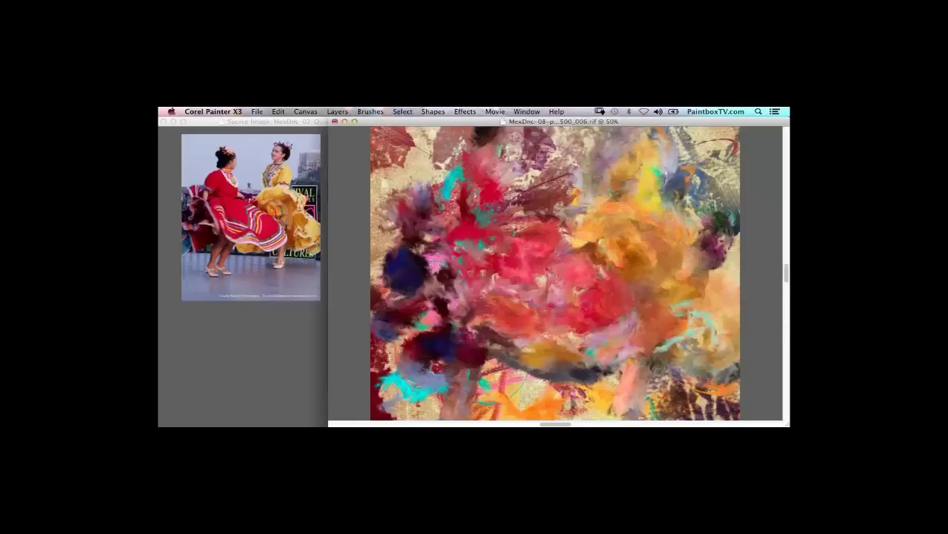
Step: Choose a pale mint and add strokes at the yellow dancer's waist and upper body
{"action": "key", "text": "super+alt+1"}
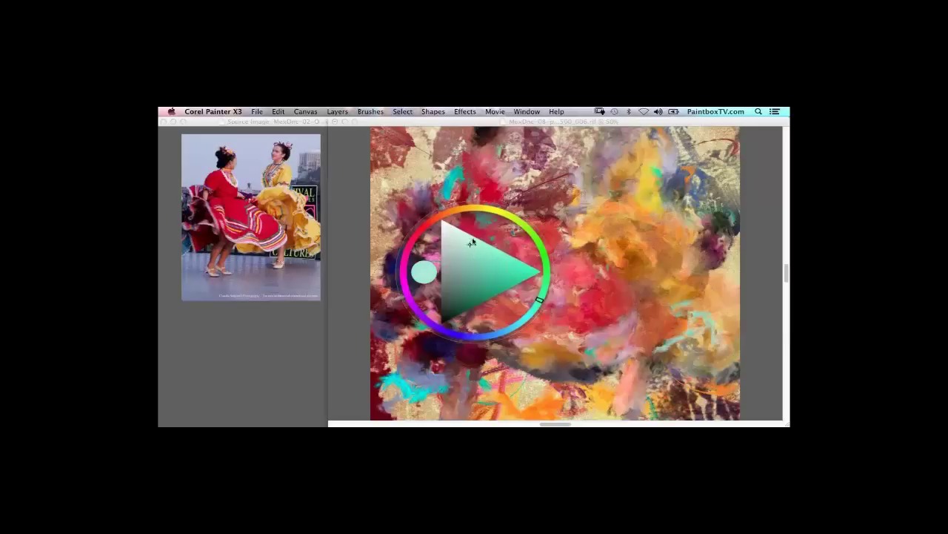
{"action": "left_click", "coordinate": [472, 243]}
{"action": "left_click", "coordinate": [557, 215]}
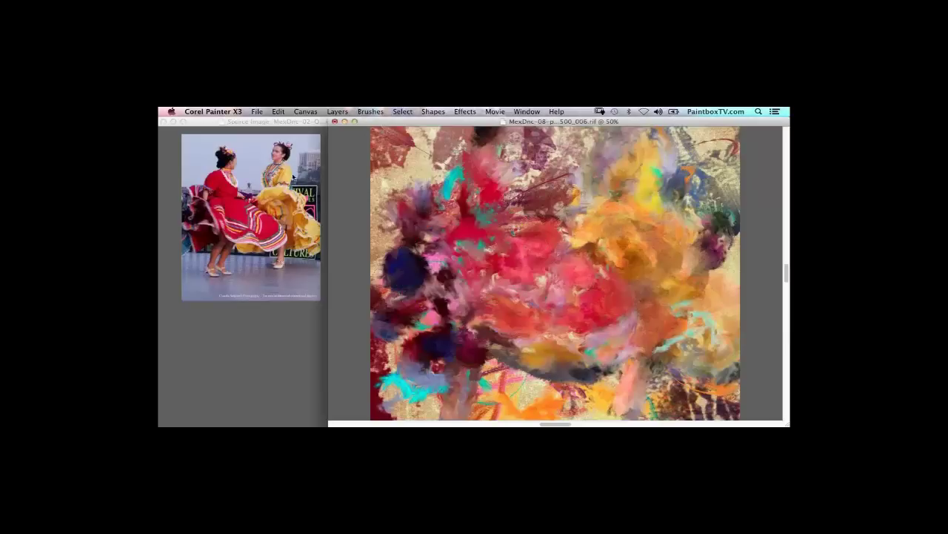
{"action": "mouse_move", "coordinate": [653, 224]}
{"action": "left_mouse_down"}
{"action": "mouse_move", "coordinate": [676, 233]}
{"action": "mouse_move", "coordinate": [688, 213]}
{"action": "left_mouse_up"}
{"action": "left_click_drag", "start_coordinate": [654, 178], "coordinate": [668, 163]}
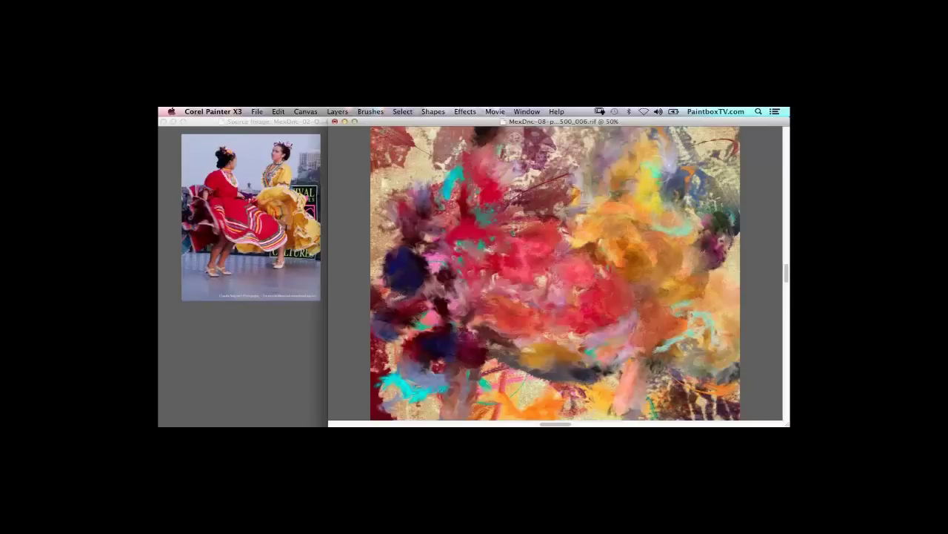
Step: Choose a deep magenta, paint it onto the red dancer's bodice, and bring back the hidden panels
{"action": "key", "text": "super+alt+1"}
{"action": "left_click", "coordinate": [424, 231]}
{"action": "mouse_move", "coordinate": [443, 216]}
{"action": "left_mouse_down"}
{"action": "mouse_move", "coordinate": [462, 187]}
{"action": "mouse_move", "coordinate": [450, 208]}
{"action": "mouse_move", "coordinate": [458, 212]}
{"action": "mouse_move", "coordinate": [442, 226]}
{"action": "mouse_move", "coordinate": [461, 191]}
{"action": "mouse_move", "coordinate": [443, 217]}
{"action": "left_mouse_up"}
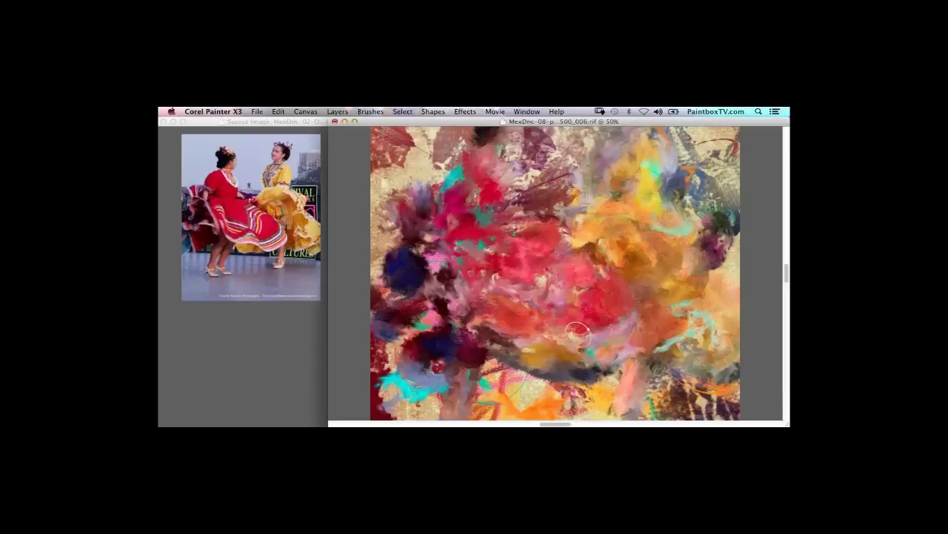
{"action": "key", "text": "Tab"}
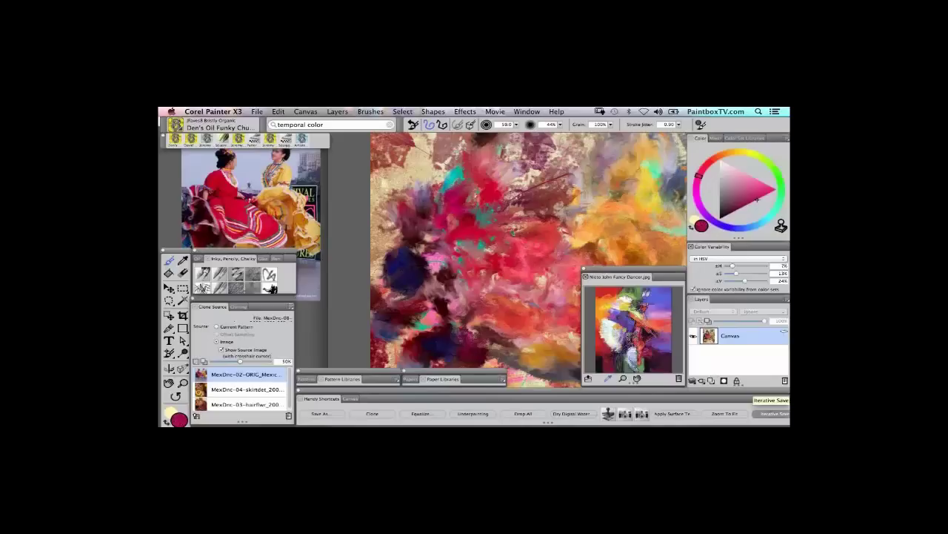
Step: Switch to the modern art in a can brush from the JFaves8 Big Area Fill category
{"action": "key", "text": "Tab"}
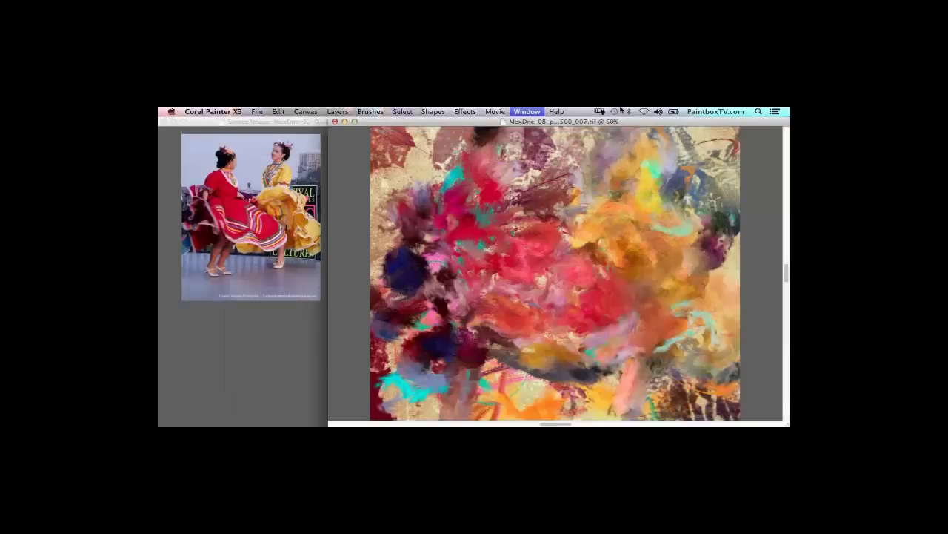
{"action": "key", "text": "super+0"}
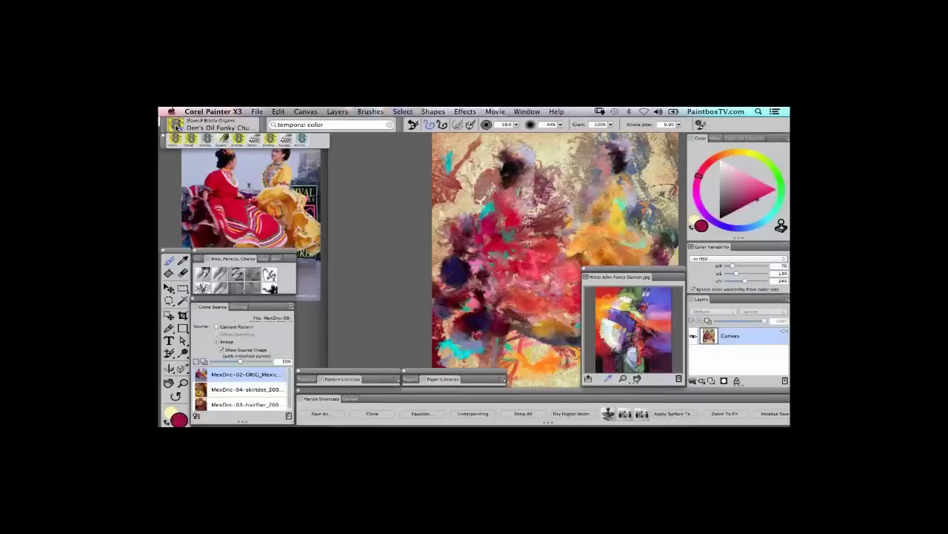
{"action": "left_click", "coordinate": [177, 126]}
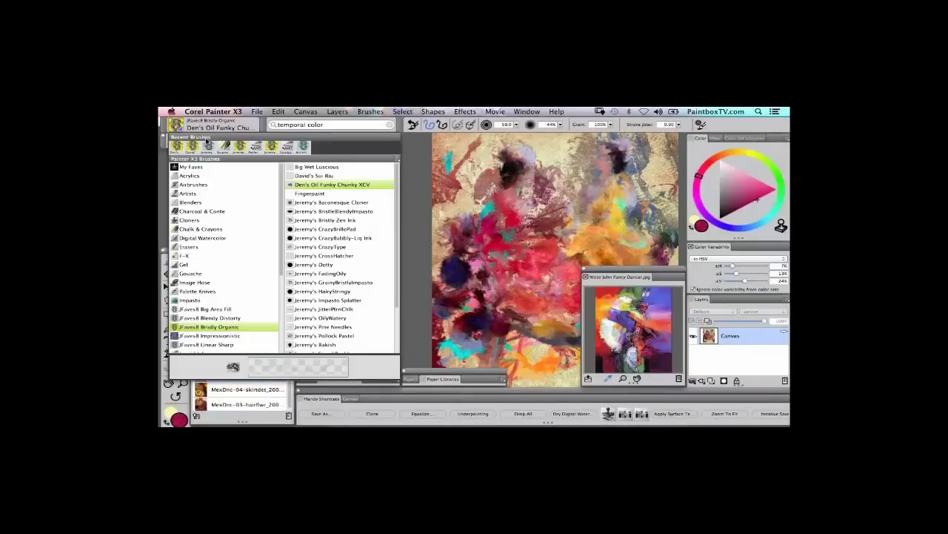
{"action": "scroll", "coordinate": [400, 257], "scroll_direction": "down", "scroll_amount": 4}
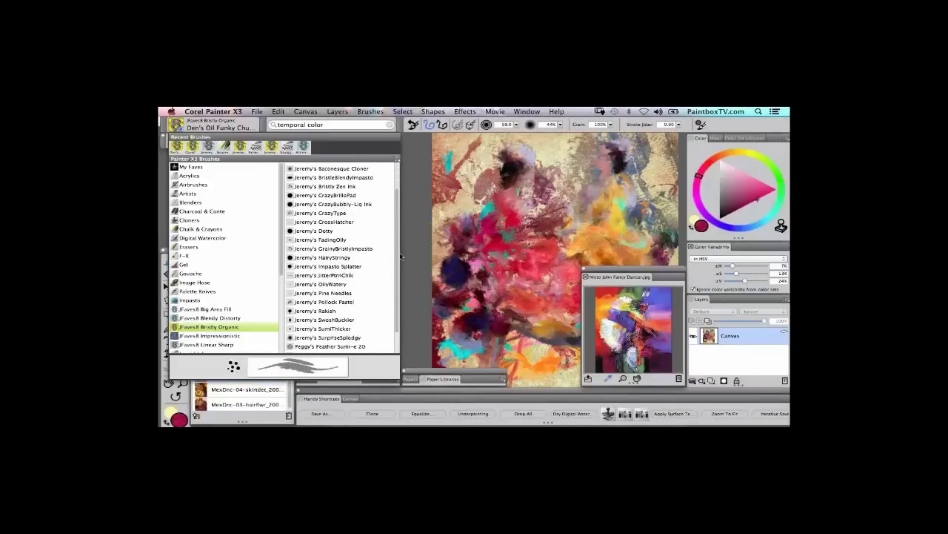
{"action": "scroll", "coordinate": [400, 256], "scroll_direction": "down", "scroll_amount": 2}
{"action": "left_click_drag", "start_coordinate": [398, 284], "coordinate": [391, 186]}
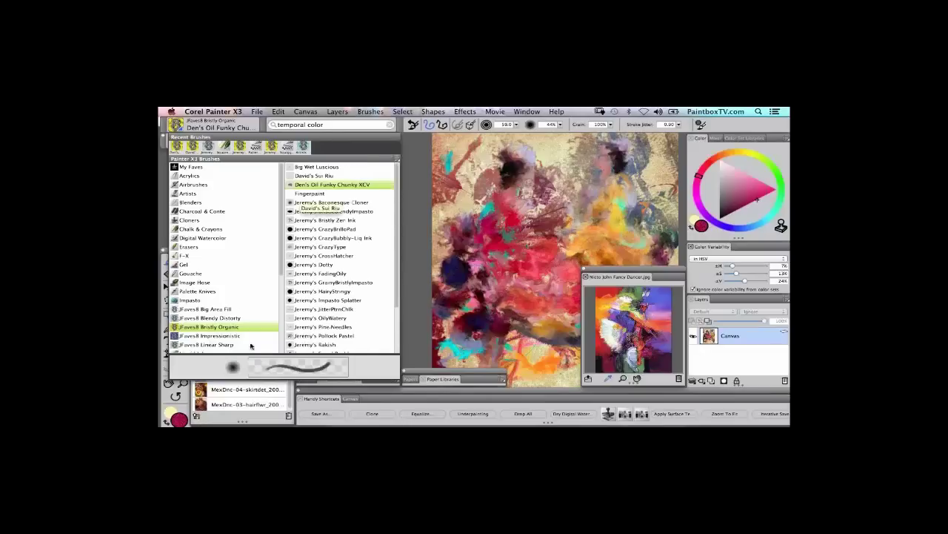
{"action": "left_click", "coordinate": [228, 310]}
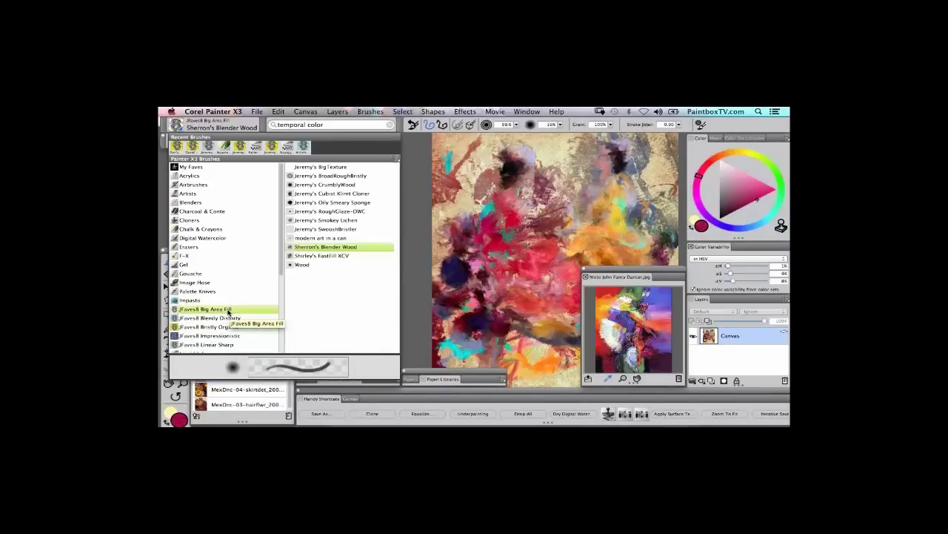
{"action": "left_click", "coordinate": [335, 239]}
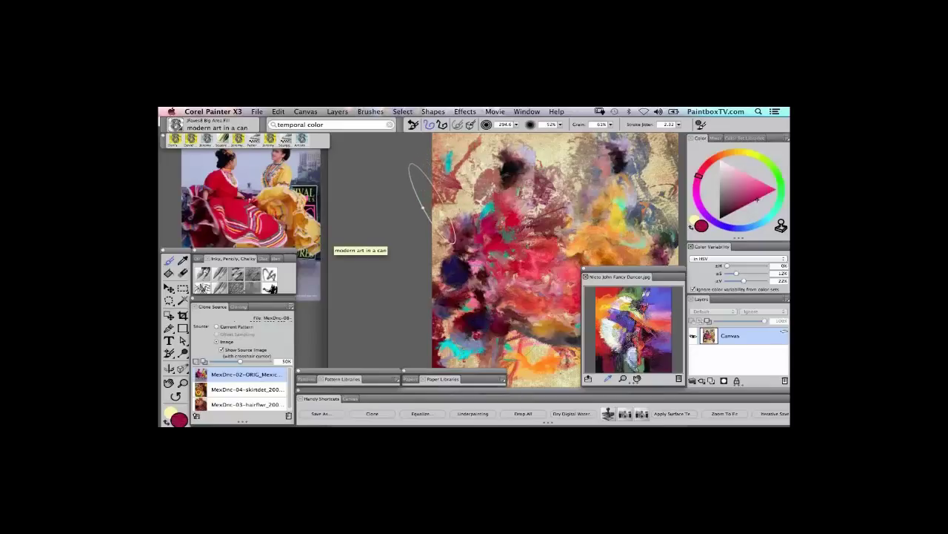
Step: Reduce the brush size to about 45 and sweep deep magenta strokes across the red dancer's skirt with the panels hidden
{"action": "key", "text": "alt+super"}
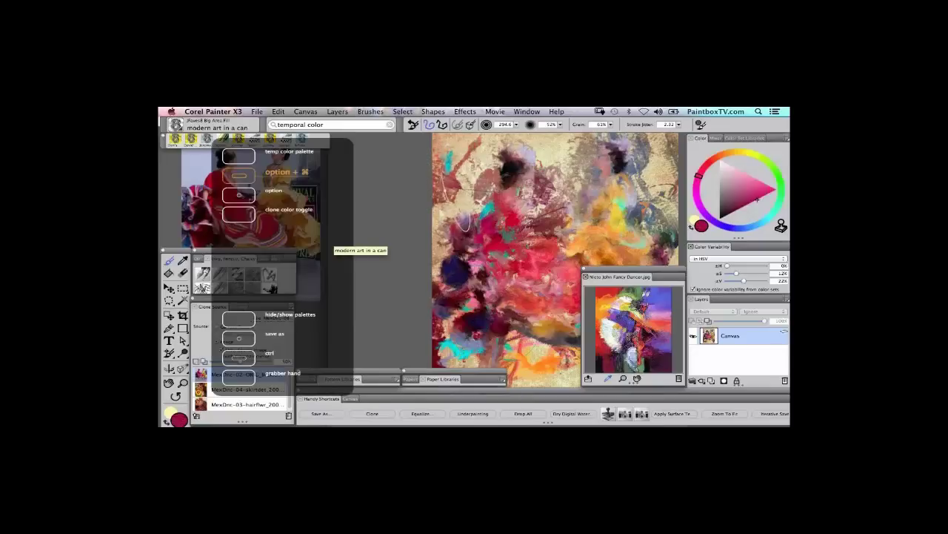
{"action": "key", "text": "alt+super"}
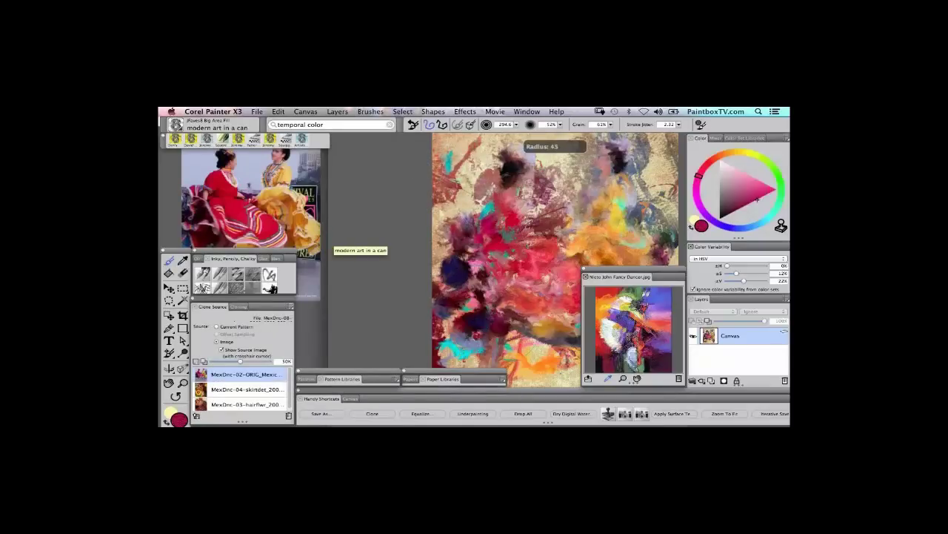
{"action": "left_click_drag", "start_coordinate": [455, 183], "coordinate": [454, 182]}
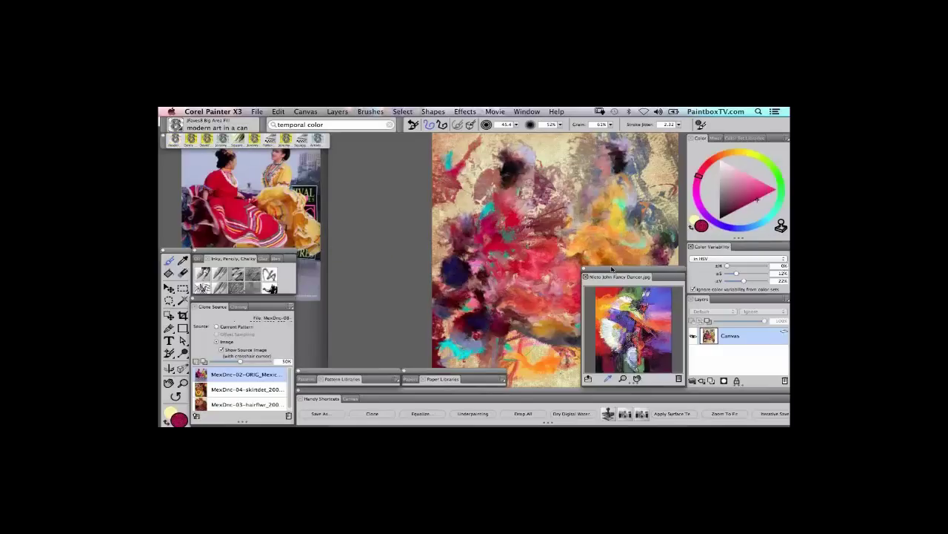
{"action": "key", "text": "Tab"}
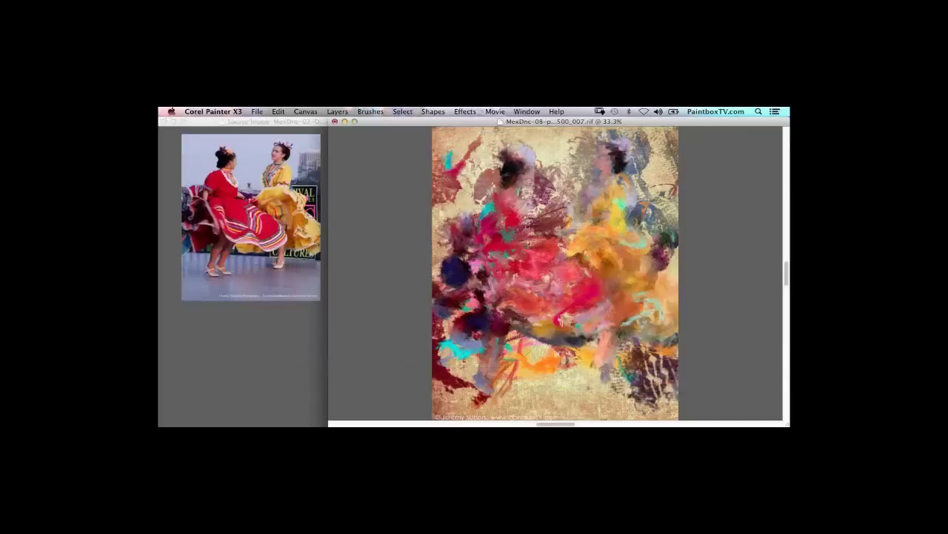
{"action": "left_click_drag", "start_coordinate": [599, 287], "coordinate": [565, 308]}
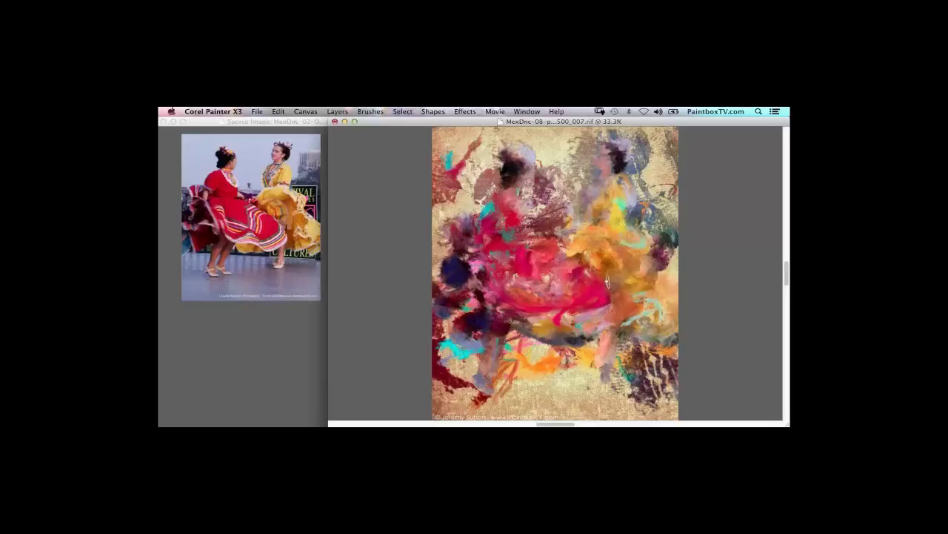
Step: Choose an orange and paint swirling strokes over the yellow dancer's skirt
{"action": "key", "text": "super+alt+1"}
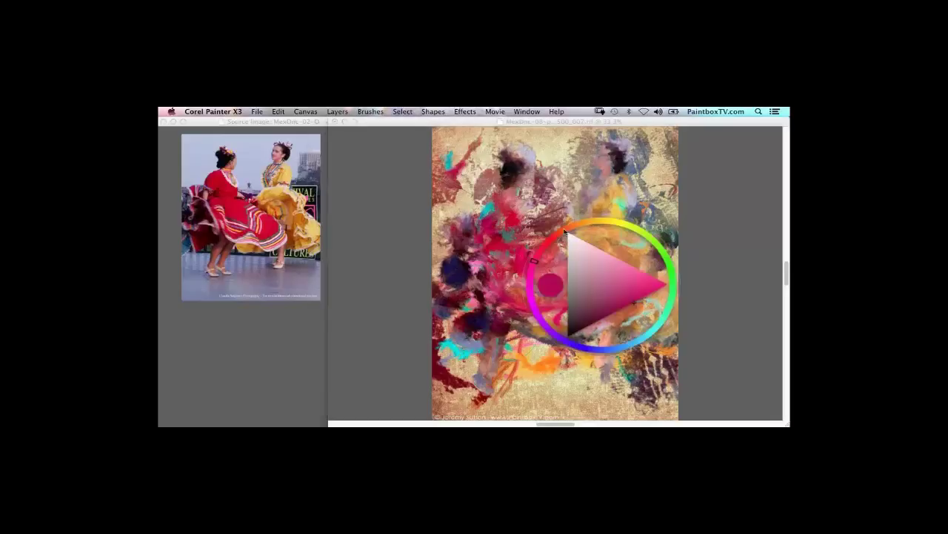
{"action": "key", "text": "Escape"}
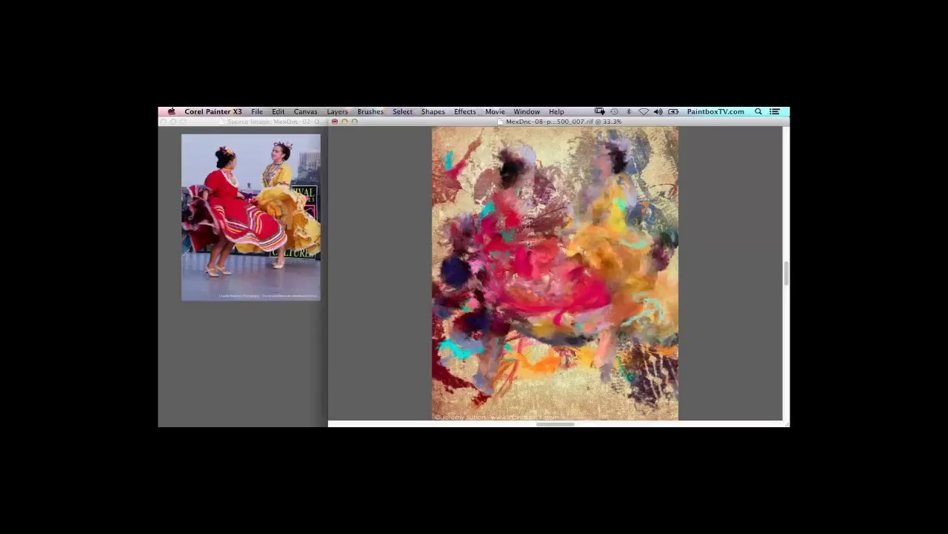
{"action": "mouse_move", "coordinate": [624, 255]}
{"action": "left_mouse_down"}
{"action": "mouse_move", "coordinate": [645, 292]}
{"action": "mouse_move", "coordinate": [642, 323]}
{"action": "left_mouse_up"}
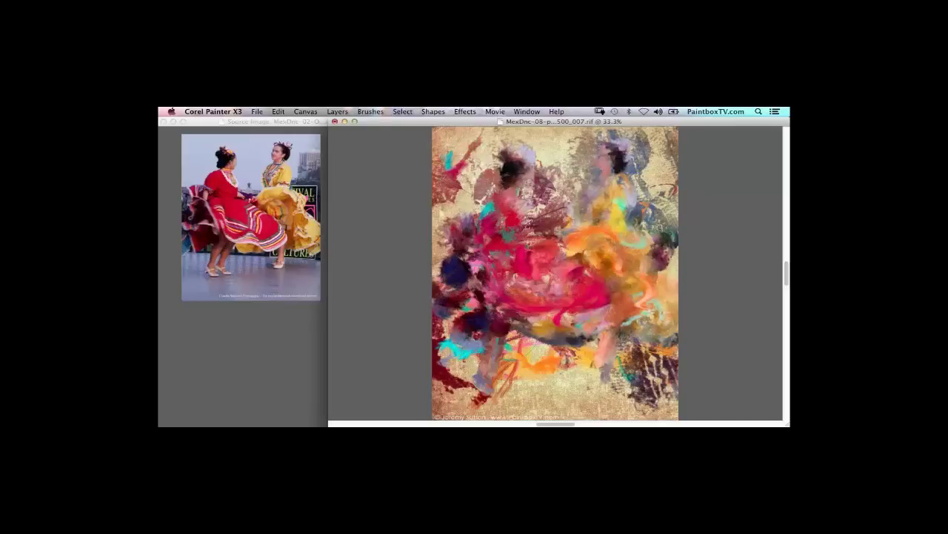
Step: Choose a light golden yellow and paint it along the outer edge of the yellow dancer's skirt
{"action": "key", "text": "super+alt+1"}
{"action": "left_click_drag", "start_coordinate": [631, 244], "coordinate": [649, 239]}
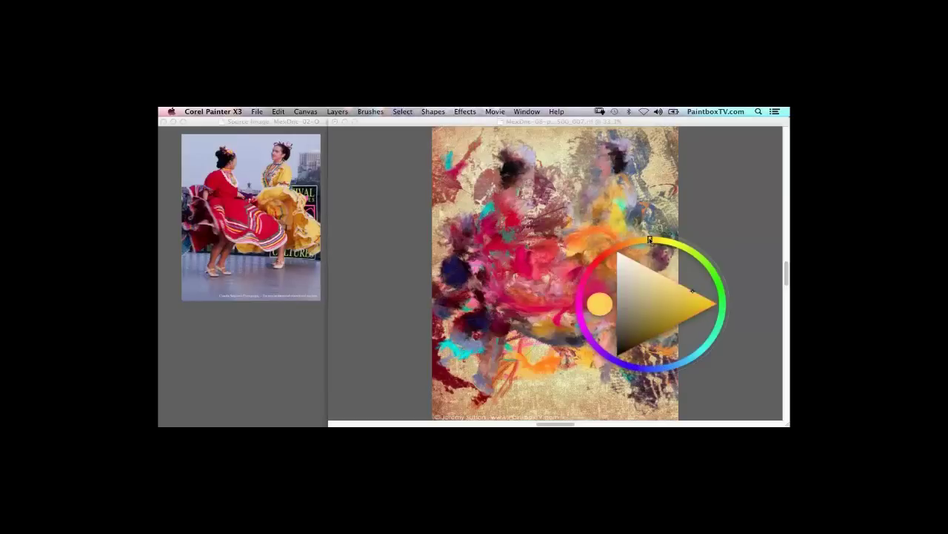
{"action": "left_click", "coordinate": [680, 294]}
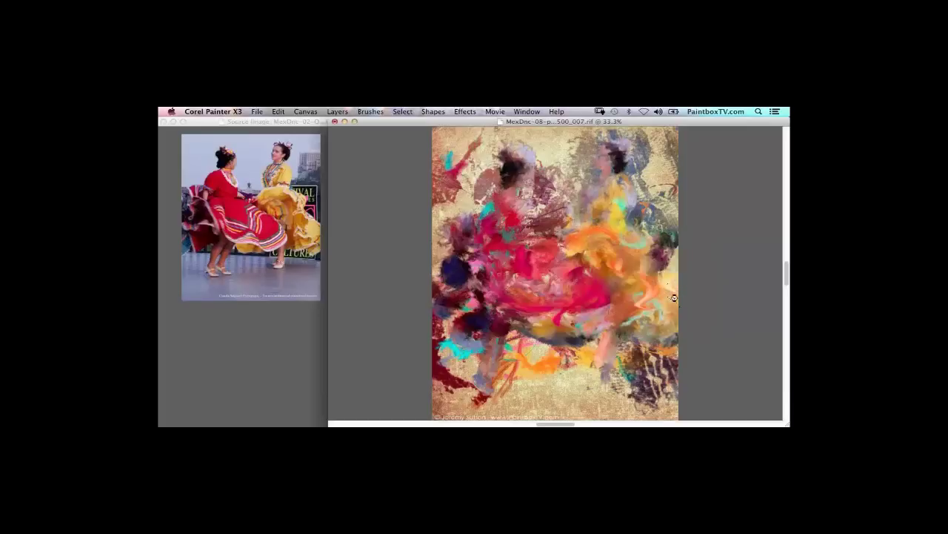
{"action": "left_click_drag", "start_coordinate": [674, 298], "coordinate": [676, 308]}
Step: Choose a tan orange and paint it on the yellow skirt's lower edge and beneath the red skirt's hem
{"action": "key", "text": "super+alt+1"}
{"action": "left_click", "coordinate": [651, 271]}
{"action": "mouse_move", "coordinate": [671, 325]}
{"action": "left_mouse_down"}
{"action": "mouse_move", "coordinate": [670, 337]}
{"action": "mouse_move", "coordinate": [687, 338]}
{"action": "left_mouse_up"}
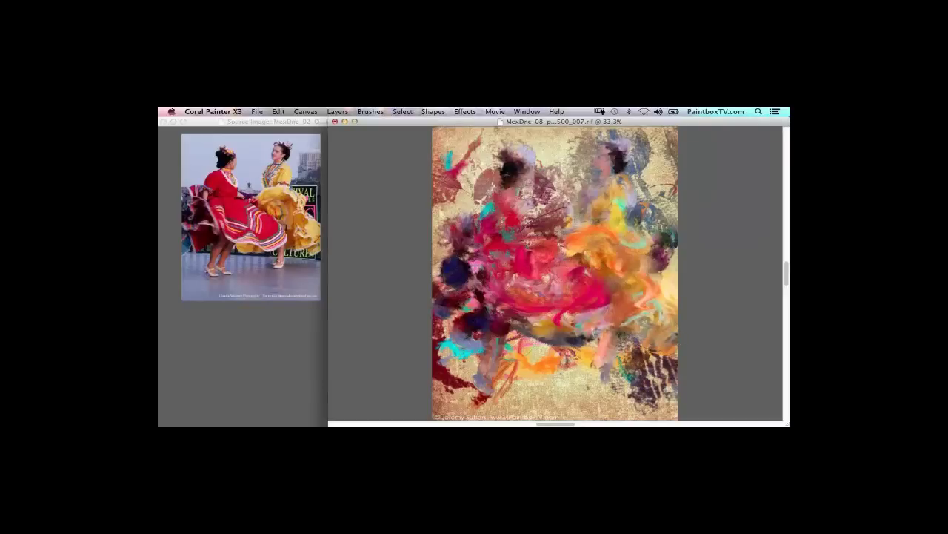
{"action": "mouse_move", "coordinate": [563, 320]}
{"action": "left_mouse_down"}
{"action": "mouse_move", "coordinate": [571, 329]}
{"action": "mouse_move", "coordinate": [537, 329]}
{"action": "mouse_move", "coordinate": [557, 332]}
{"action": "left_mouse_up"}
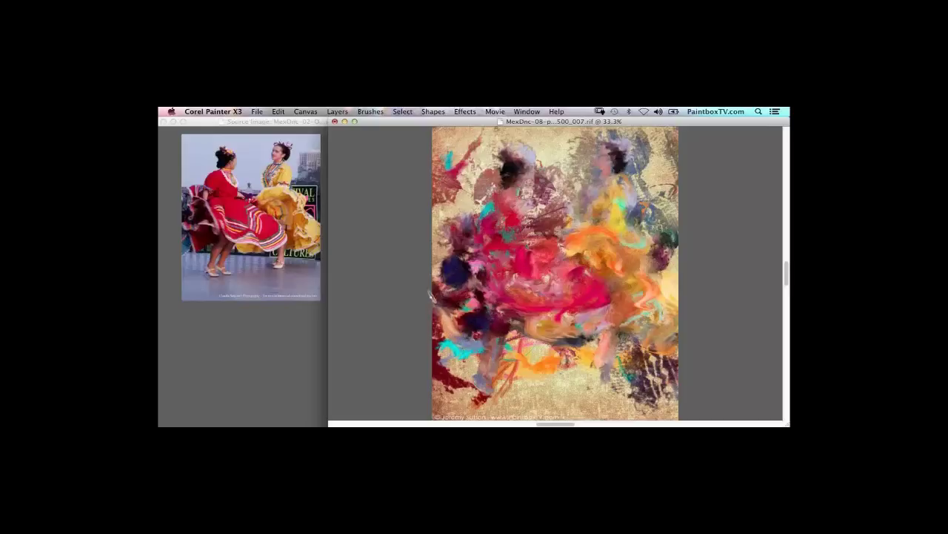
Step: Choose a vivid magenta and add strokes to the dark ruffles behind the red dancer and the floor below her
{"action": "key", "text": "super+alt+1"}
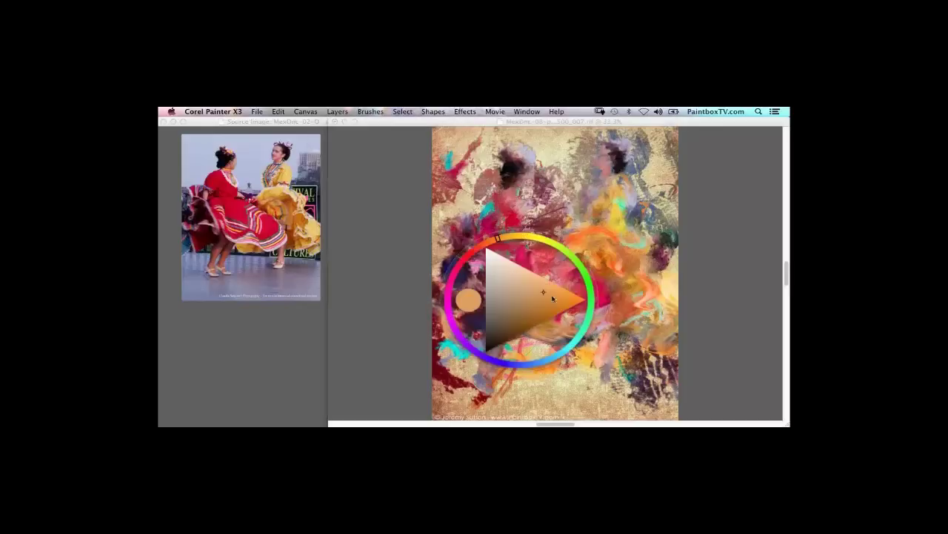
{"action": "left_click", "coordinate": [453, 284]}
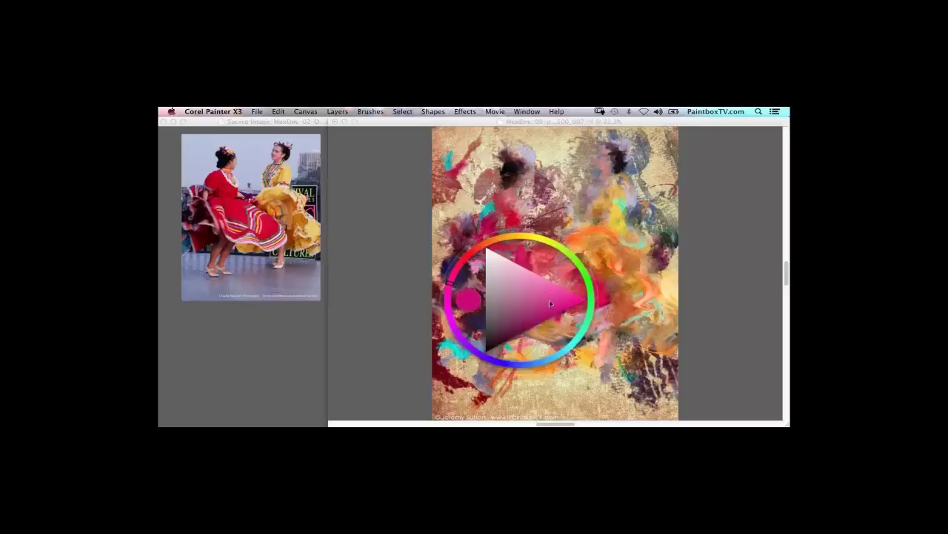
{"action": "key", "text": "Escape"}
{"action": "mouse_move", "coordinate": [445, 252]}
{"action": "left_mouse_down"}
{"action": "mouse_move", "coordinate": [441, 238]}
{"action": "mouse_move", "coordinate": [458, 254]}
{"action": "left_mouse_up"}
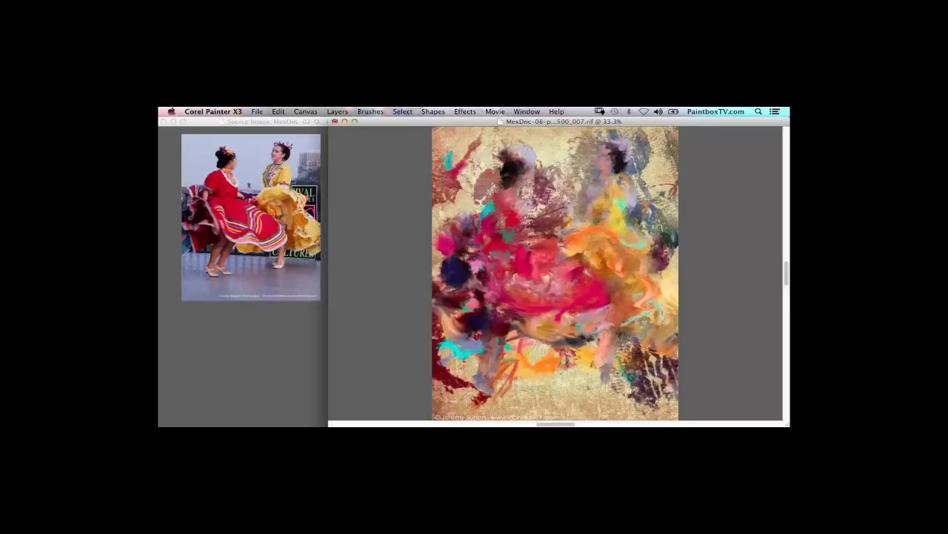
{"action": "mouse_move", "coordinate": [521, 391]}
{"action": "left_mouse_down"}
{"action": "mouse_move", "coordinate": [556, 402]}
{"action": "mouse_move", "coordinate": [495, 416]}
{"action": "mouse_move", "coordinate": [502, 412]}
{"action": "left_mouse_up"}
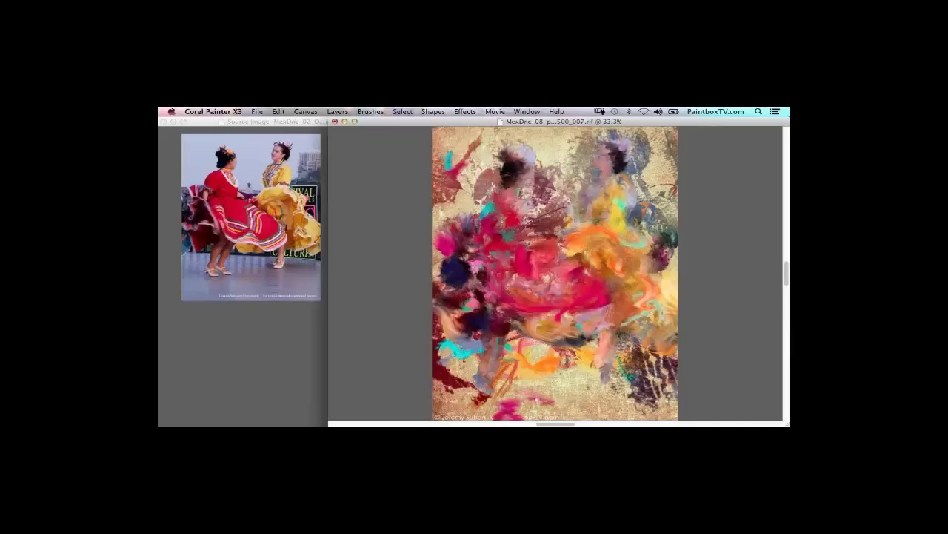
Step: Choose a muted mauve pink and brush horizontal strokes across the floor between the dancers
{"action": "key", "text": "super+alt+1"}
{"action": "left_click", "coordinate": [619, 399]}
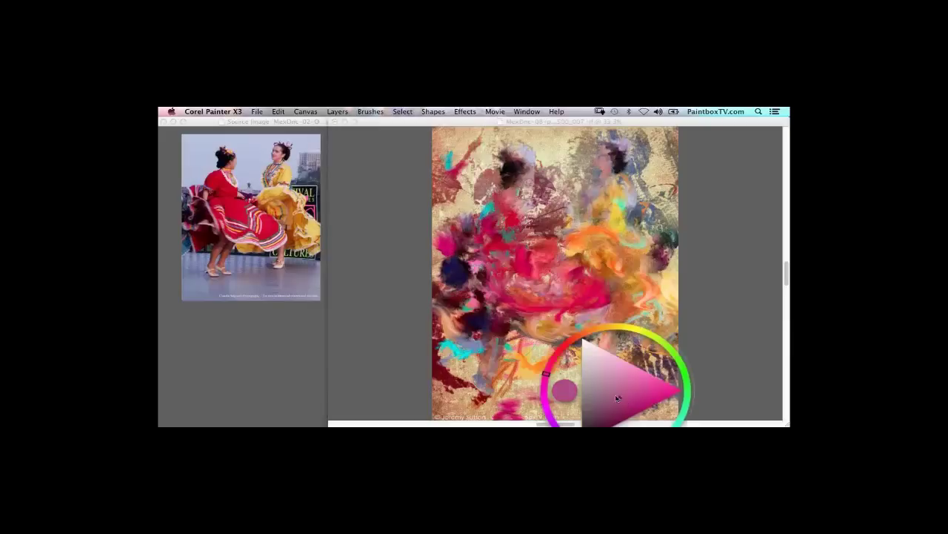
{"action": "key", "text": "super+alt+1"}
{"action": "mouse_move", "coordinate": [560, 395]}
{"action": "left_mouse_down"}
{"action": "mouse_move", "coordinate": [594, 393]}
{"action": "mouse_move", "coordinate": [553, 397]}
{"action": "left_mouse_up"}
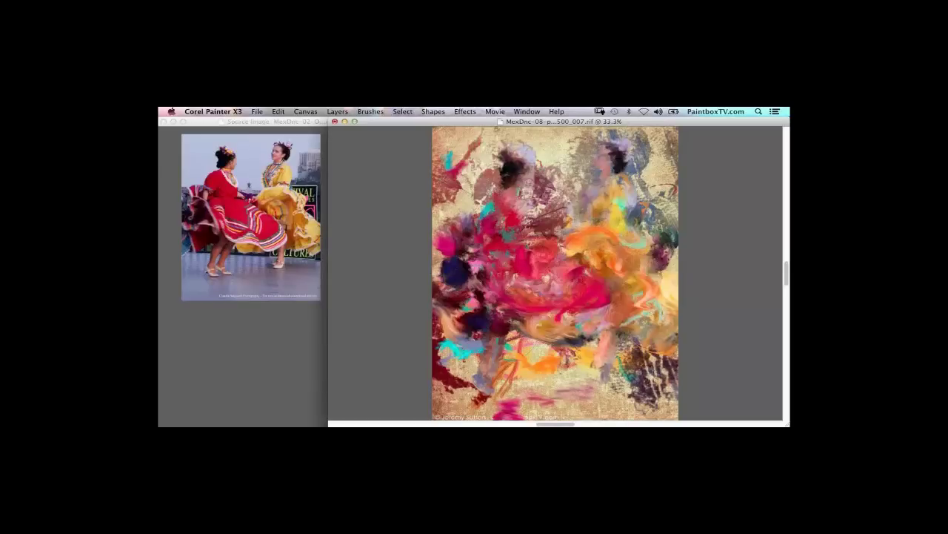
Step: Choose a medium blue and paint horizontal strokes on the floor around the yellow dancer's feet
{"action": "key", "text": "super+alt+1"}
{"action": "left_click_drag", "start_coordinate": [661, 335], "coordinate": [414, 179]}
{"action": "left_click", "coordinate": [448, 267]}
{"action": "left_click", "coordinate": [379, 240]}
{"action": "left_click_drag", "start_coordinate": [684, 380], "coordinate": [550, 381]}
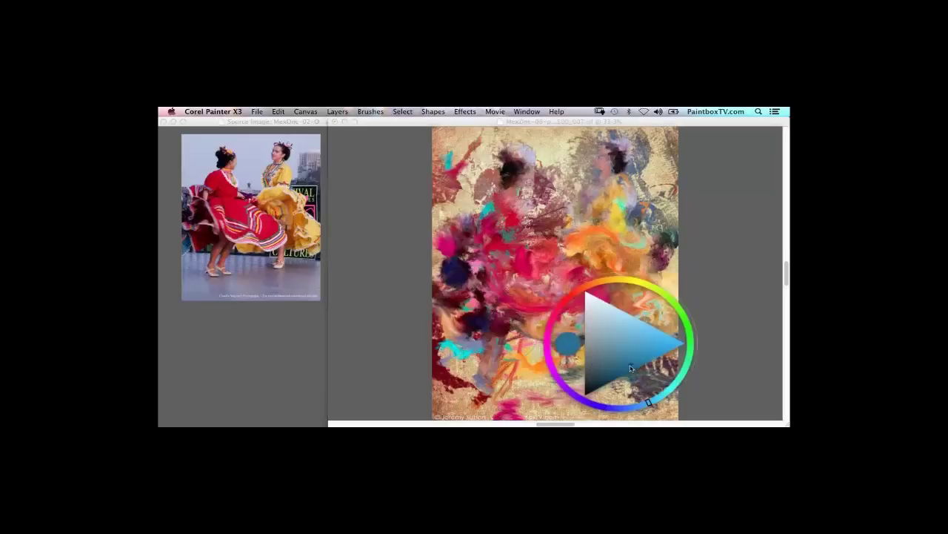
{"action": "left_click_drag", "start_coordinate": [571, 363], "coordinate": [631, 375]}
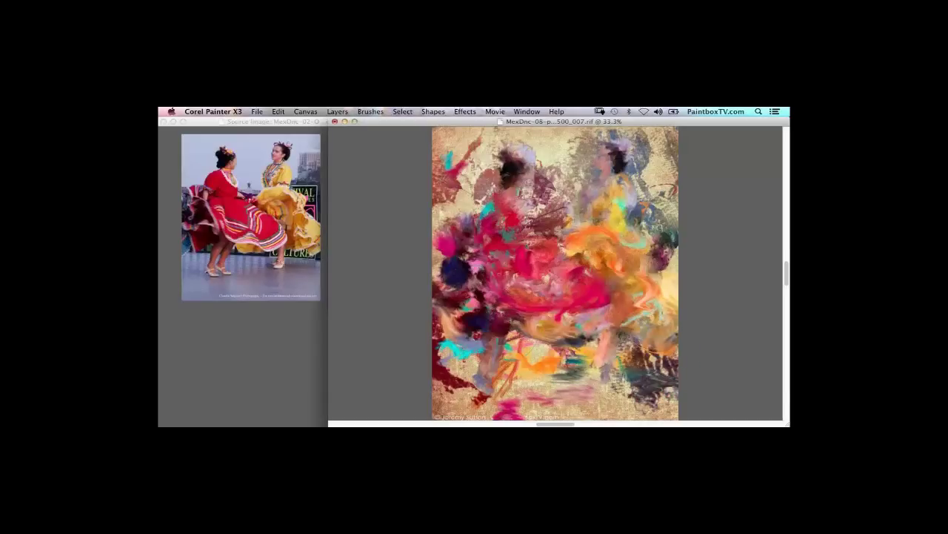
Step: Choose a bright orange and dab it on the floor below the yellow dancer's feet
{"action": "key", "text": "super+alt+1"}
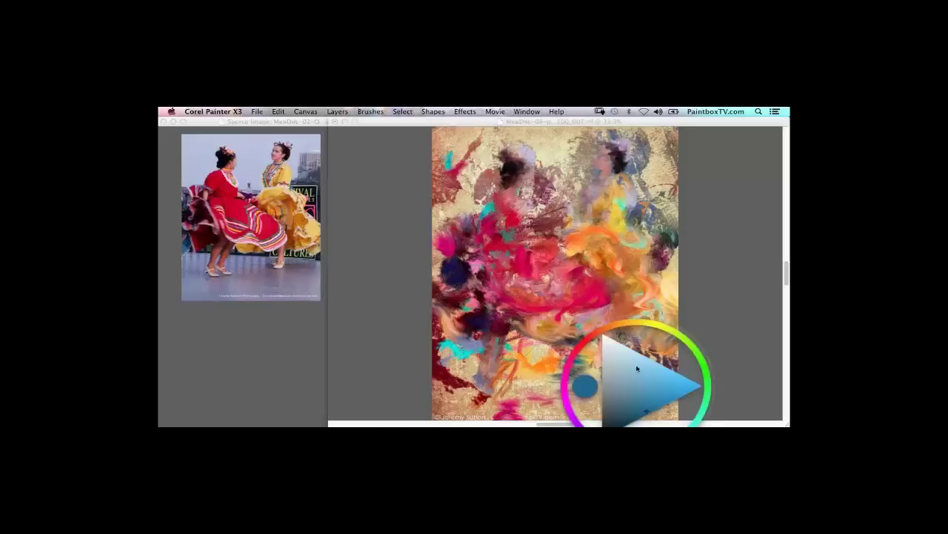
{"action": "left_click", "coordinate": [606, 329]}
{"action": "left_click_drag", "start_coordinate": [671, 321], "coordinate": [706, 178]}
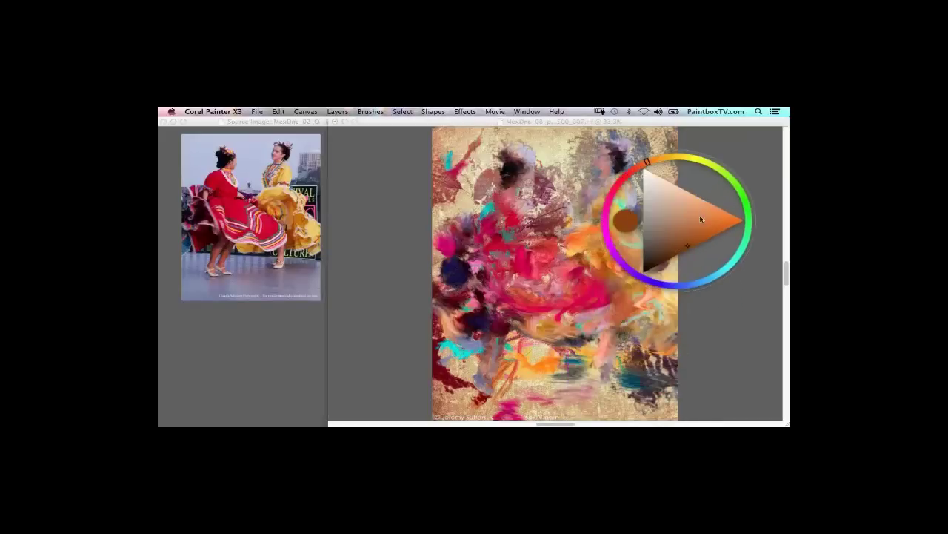
{"action": "left_click", "coordinate": [720, 208]}
{"action": "left_click", "coordinate": [612, 389]}
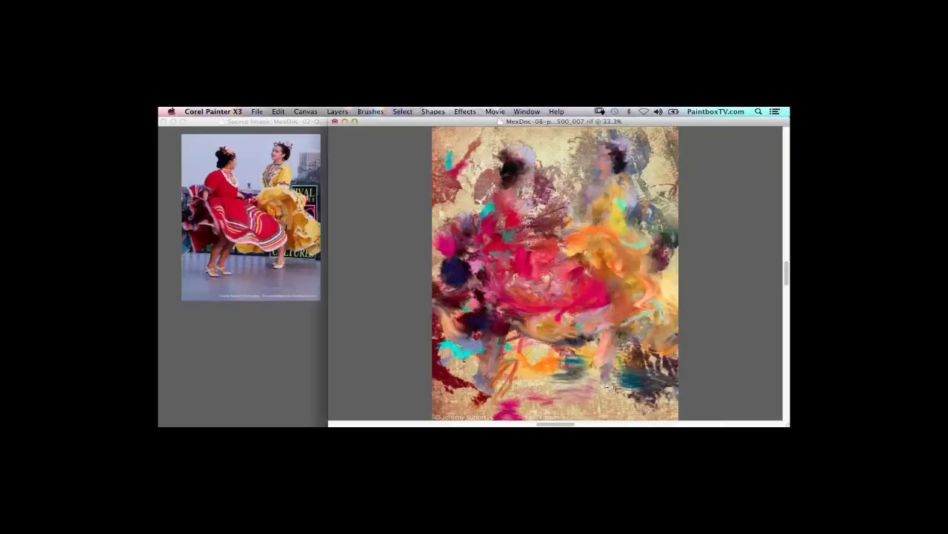